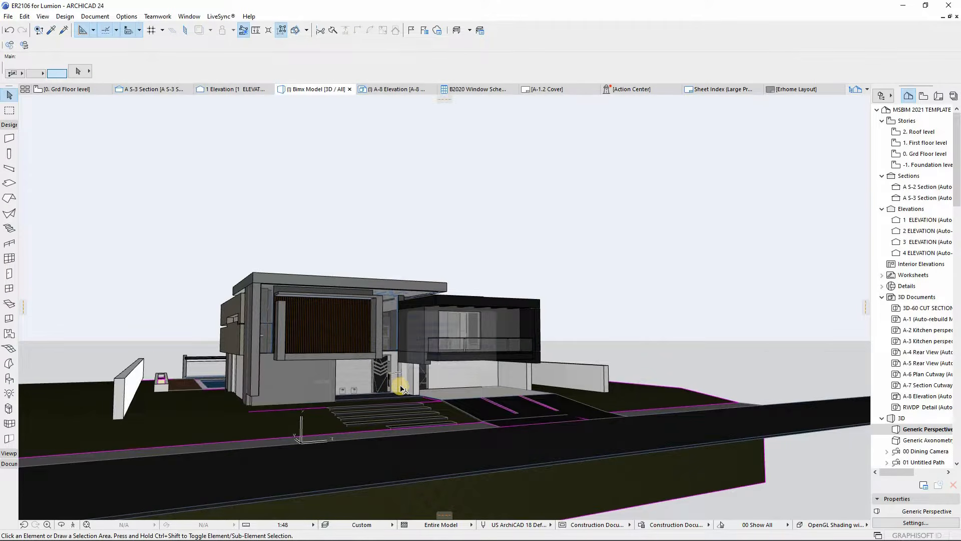
Examine the front facade of the house model and its surrounding site from several angles in the 3D view.
scroll(395, 386, "down", 2)
scroll(201, 366, "down", 1)
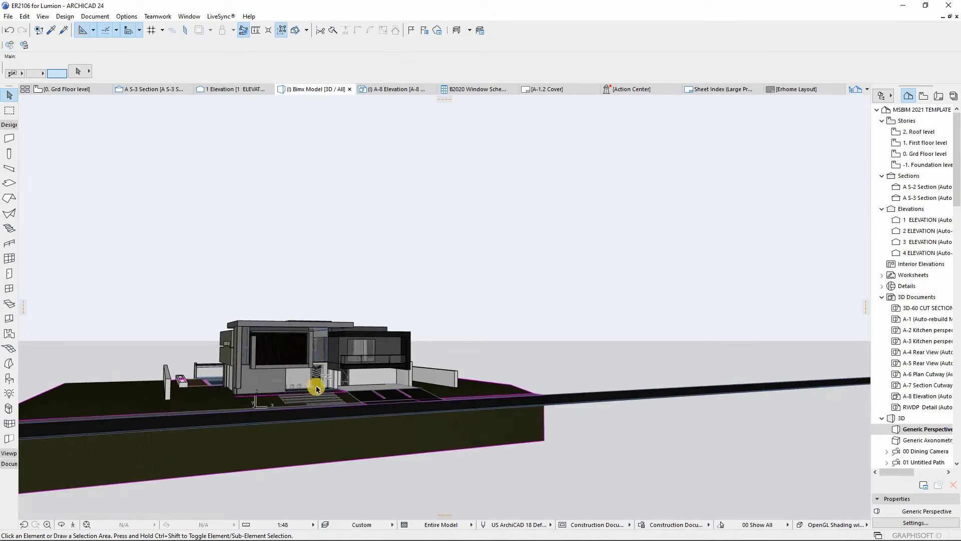
scroll(381, 349, "up", 2)
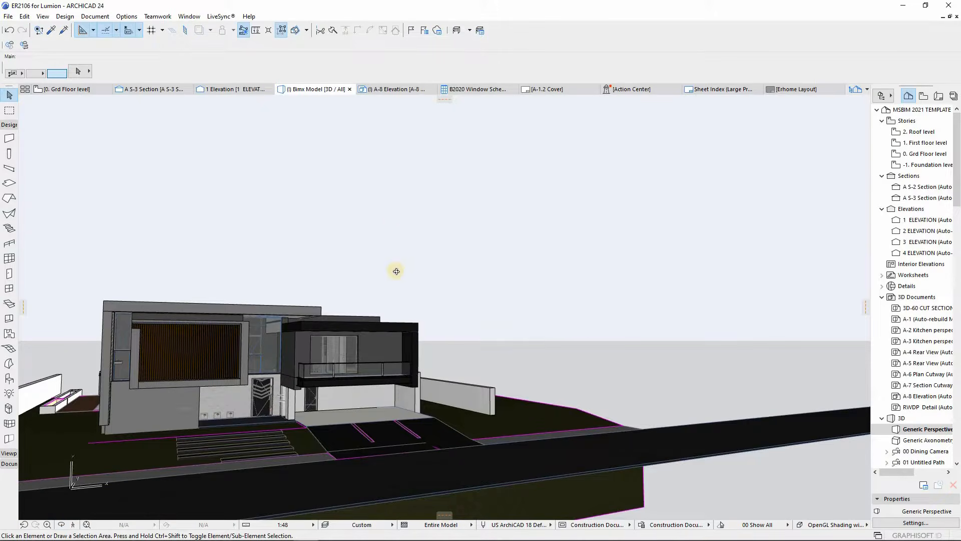
middle_click_drag(373, 374, 170, 428, "shift")
scroll(170, 428, "up", 8)
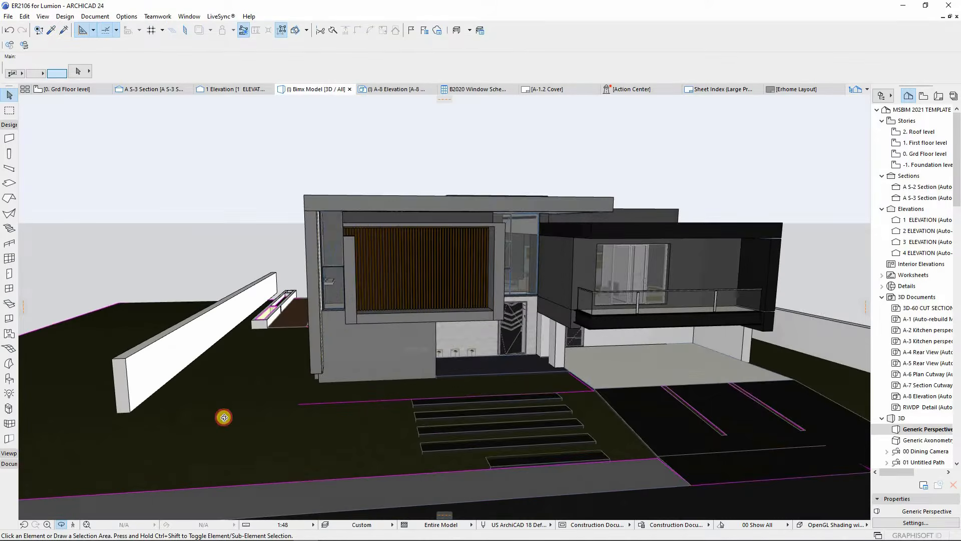
middle_click_drag(238, 407, 353, 409, "shift")
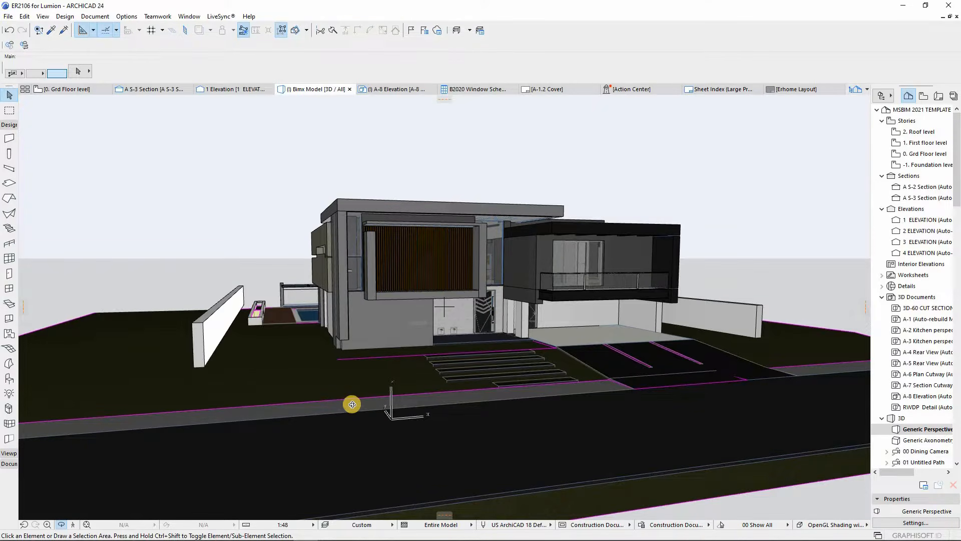
scroll(347, 396, "up", 5)
left_click_drag(300, 389, 306, 440)
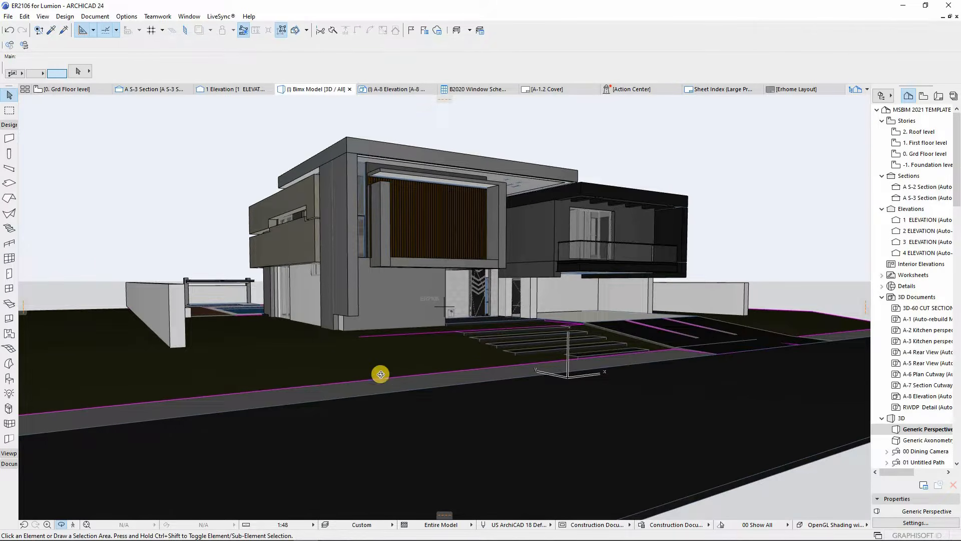
scroll(382, 375, "up", 2)
left_click_drag(239, 404, 212, 345)
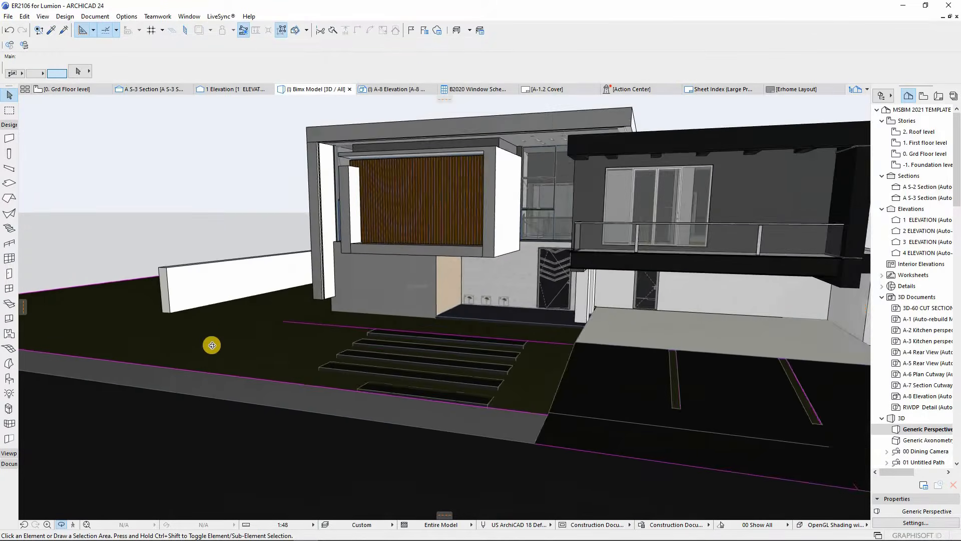
scroll(212, 345, "down", 3)
left_click_drag(581, 401, 433, 369)
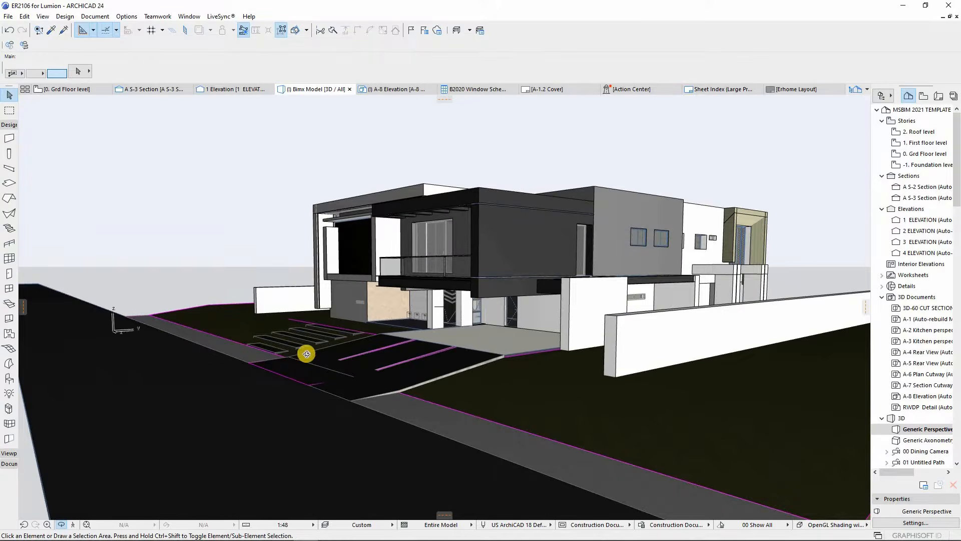
left_click_drag(307, 354, 330, 311)
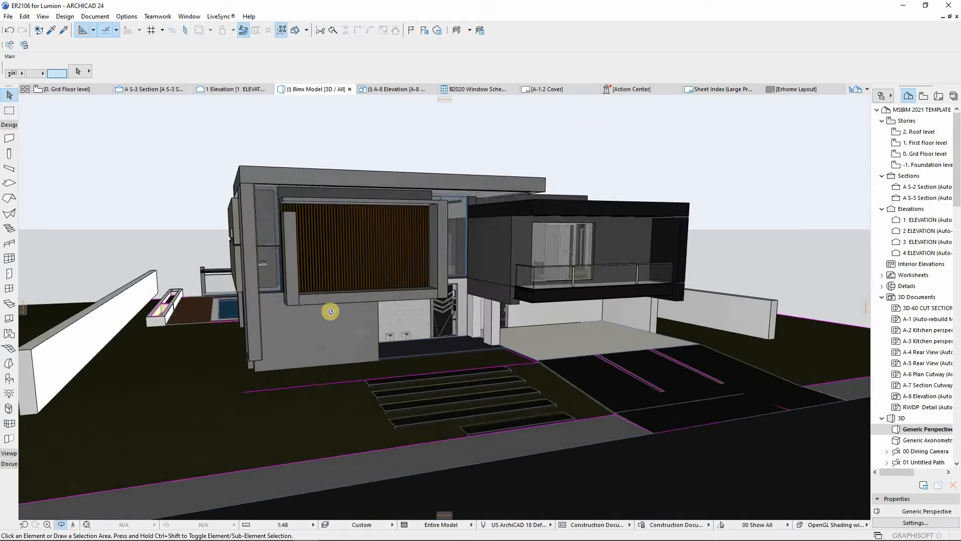
scroll(328, 335, "up", 2)
scroll(350, 367, "down", 2)
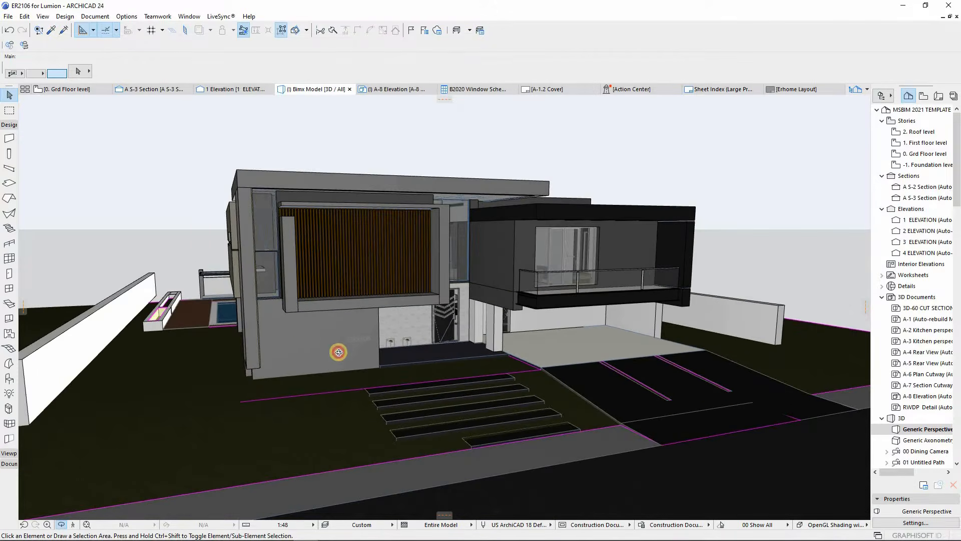
left_click_drag(339, 352, 472, 307)
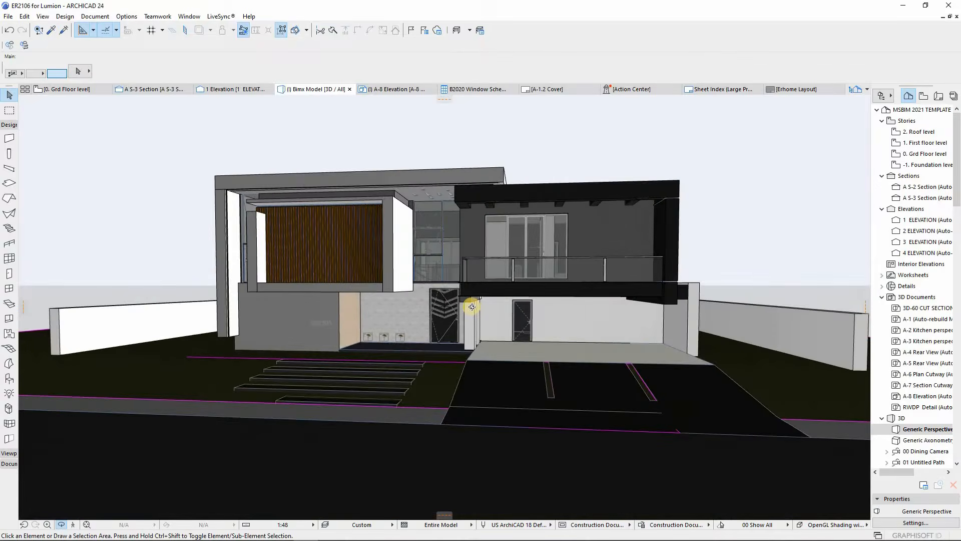
Inspect the house's main entrance, covered parking area and balcony up close in the 3D view.
scroll(472, 306, "up", 4)
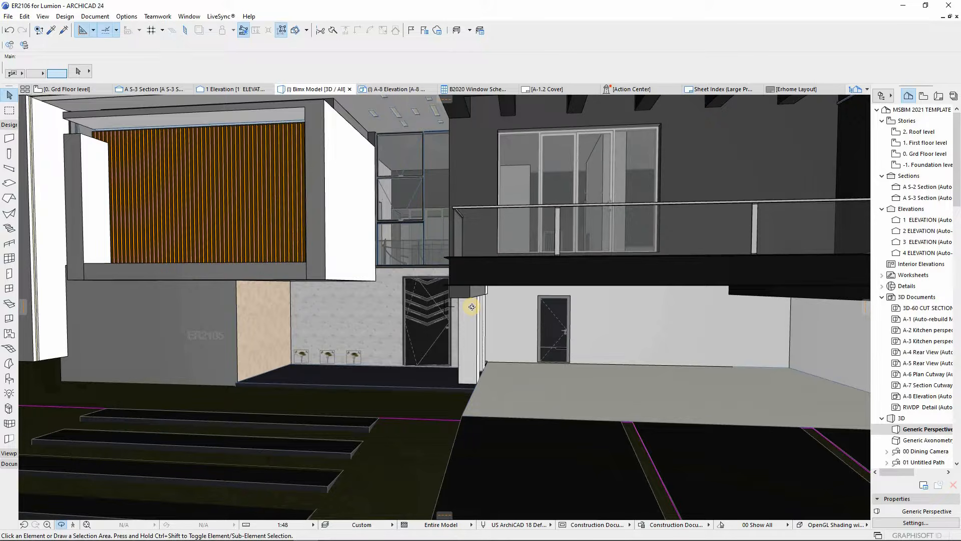
scroll(457, 296, "down", 4)
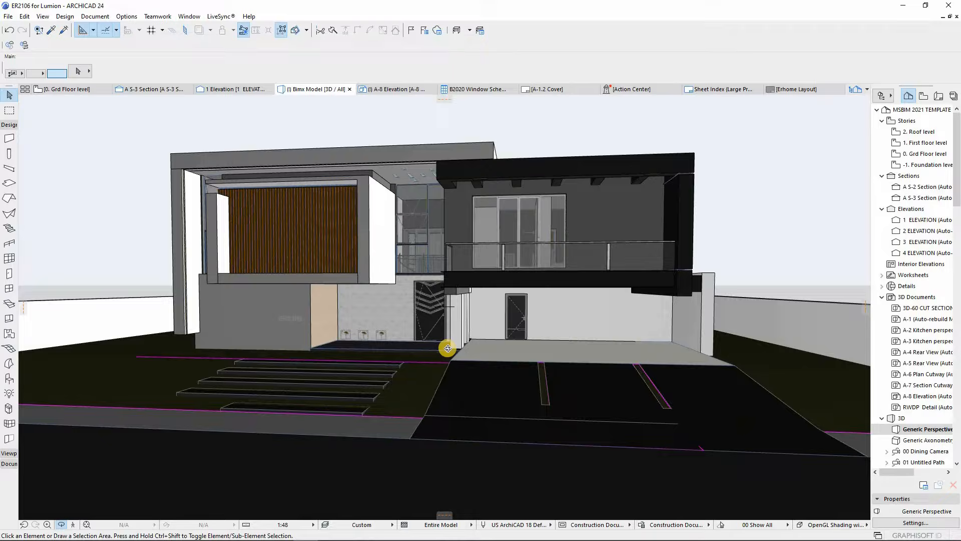
scroll(448, 348, "down", 2)
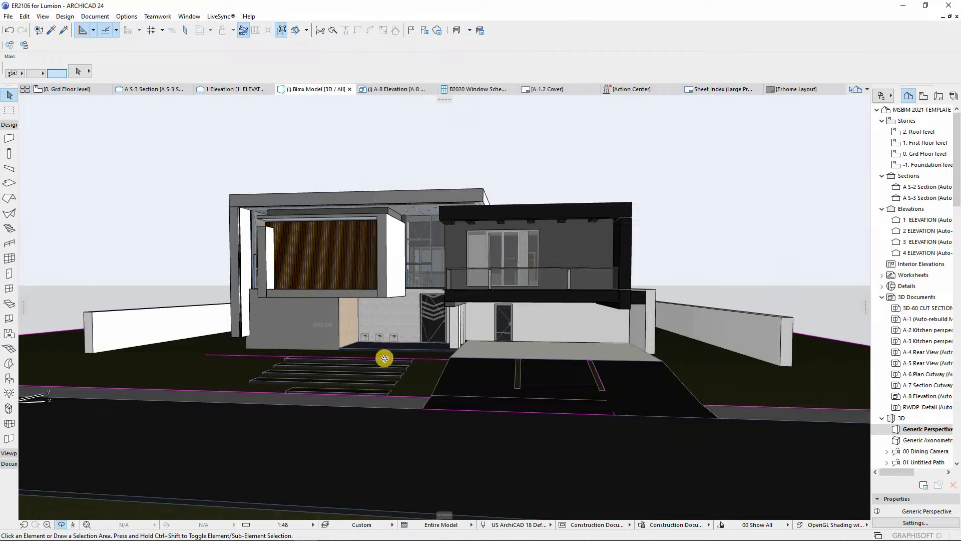
scroll(416, 364, "up", 2)
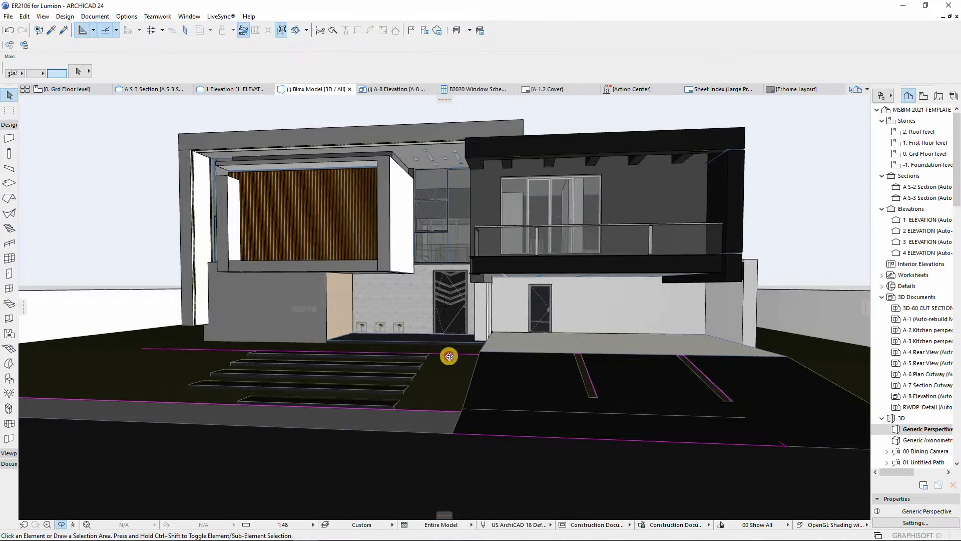
left_click_drag(449, 356, 370, 351)
scroll(350, 343, "up", 4)
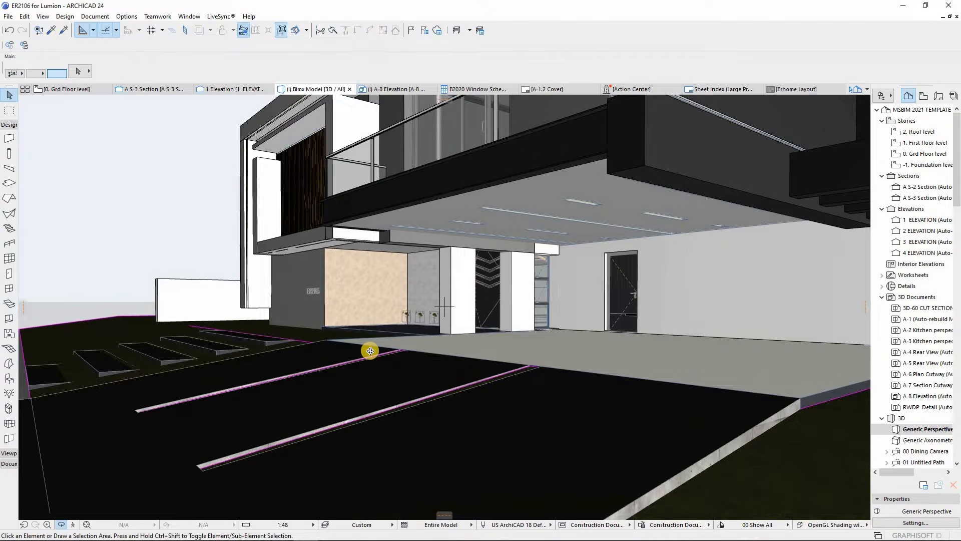
scroll(350, 343, "up", 3)
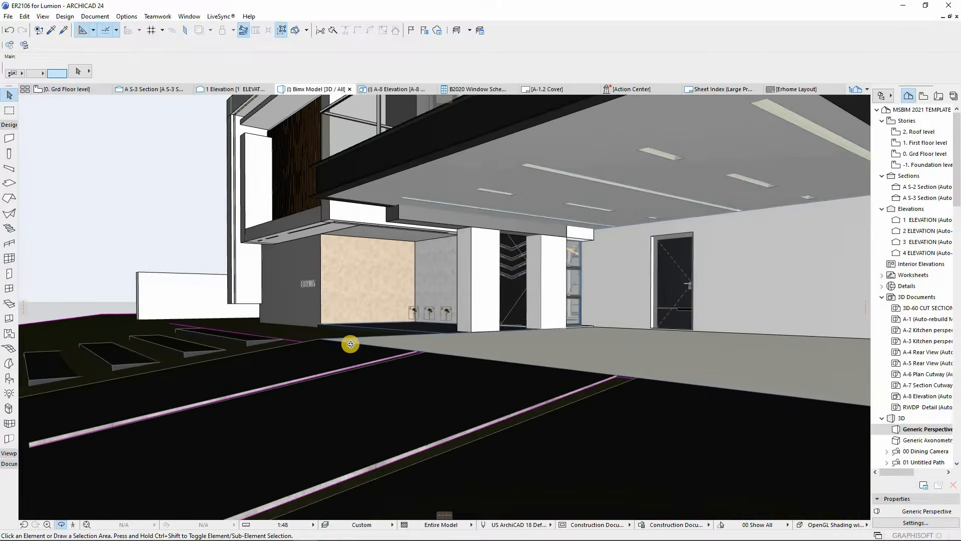
scroll(340, 361, "down", 5)
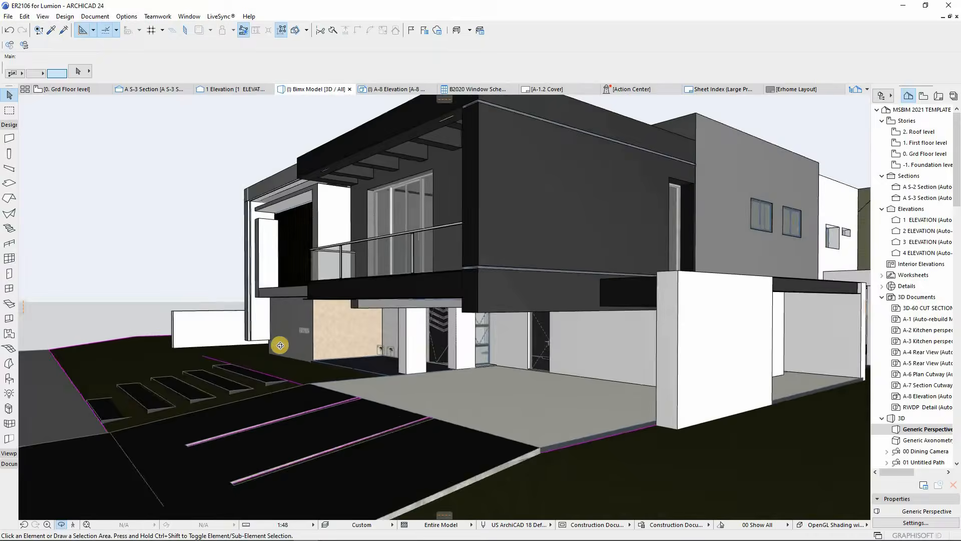
left_click_drag(280, 345, 487, 346)
scroll(380, 338, "up", 3)
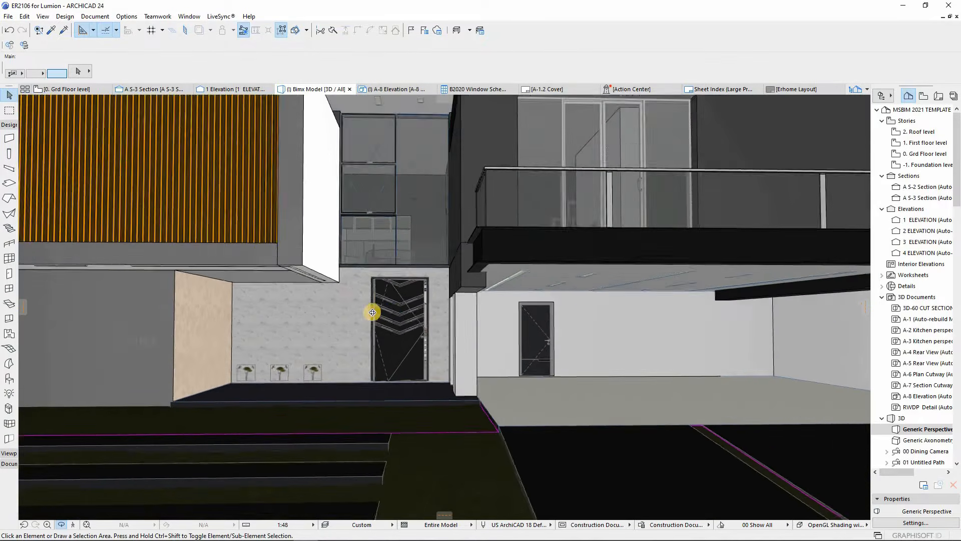
left_click_drag(405, 308, 349, 335)
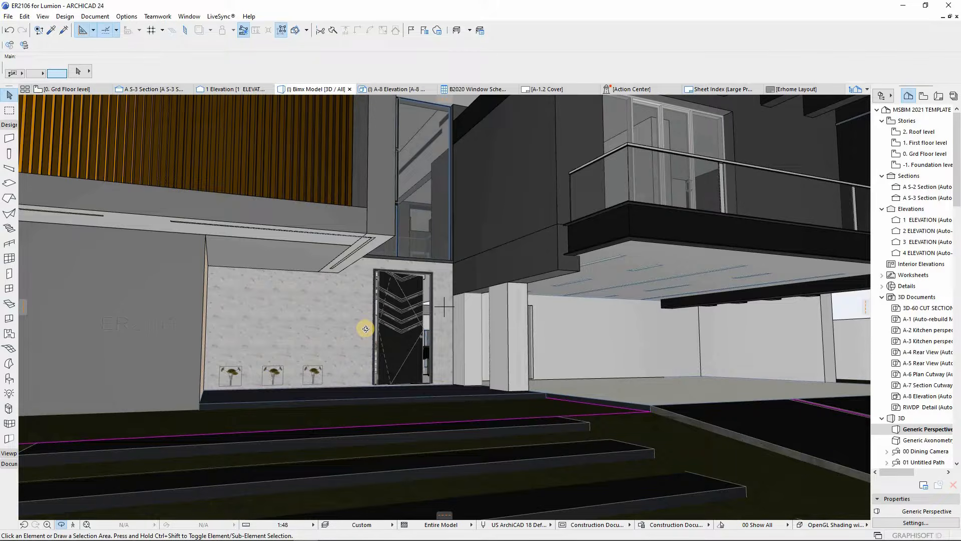
scroll(366, 329, "down", 2)
scroll(247, 348, "down", 3)
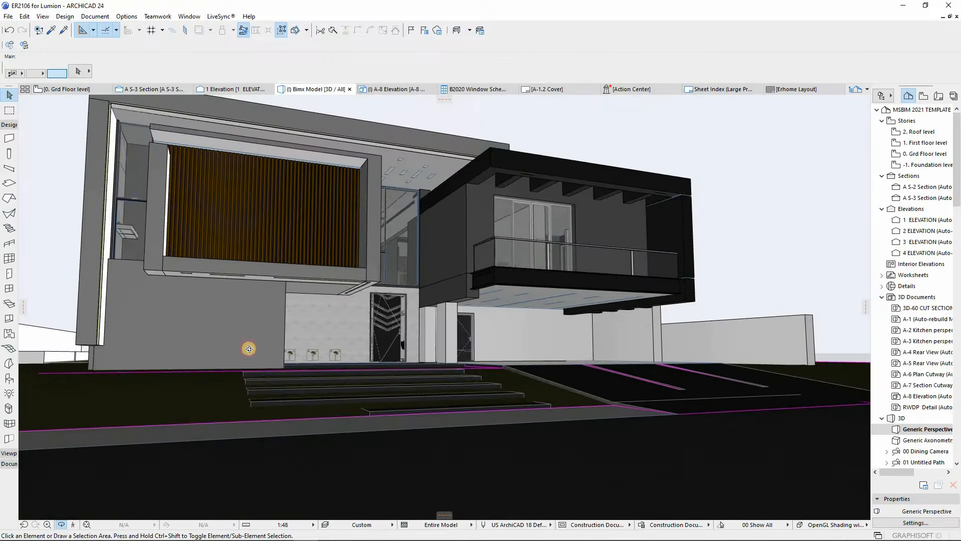
Examine the sides, rear, roofs and pool area of the house, finishing on a frontal view of the driveway side.
left_click_drag(247, 347, 420, 356)
scroll(420, 356, "down", 5)
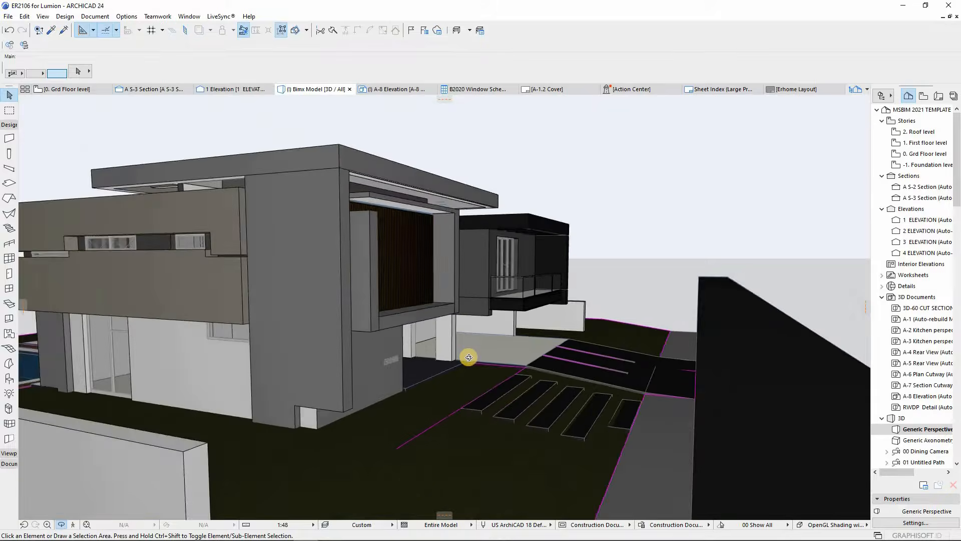
left_click_drag(364, 336, 113, 408)
scroll(368, 337, "down", 1)
scroll(151, 364, "up", 3)
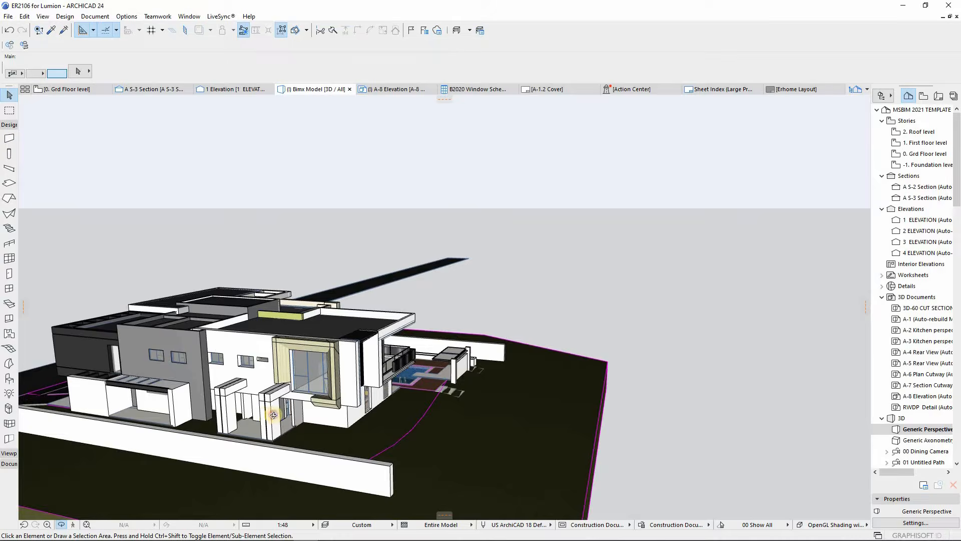
left_click_drag(274, 415, 345, 497)
scroll(314, 406, "down", 5)
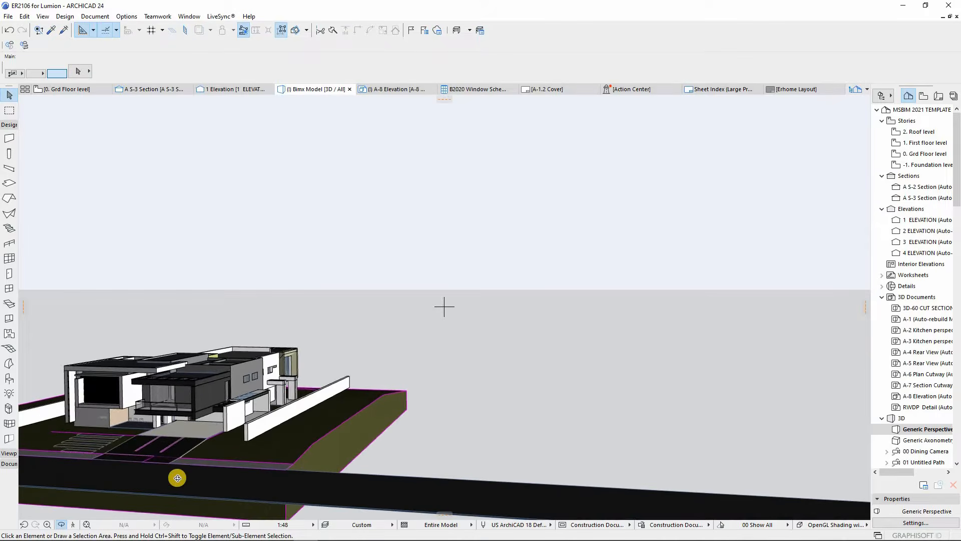
left_click_drag(257, 463, 405, 363)
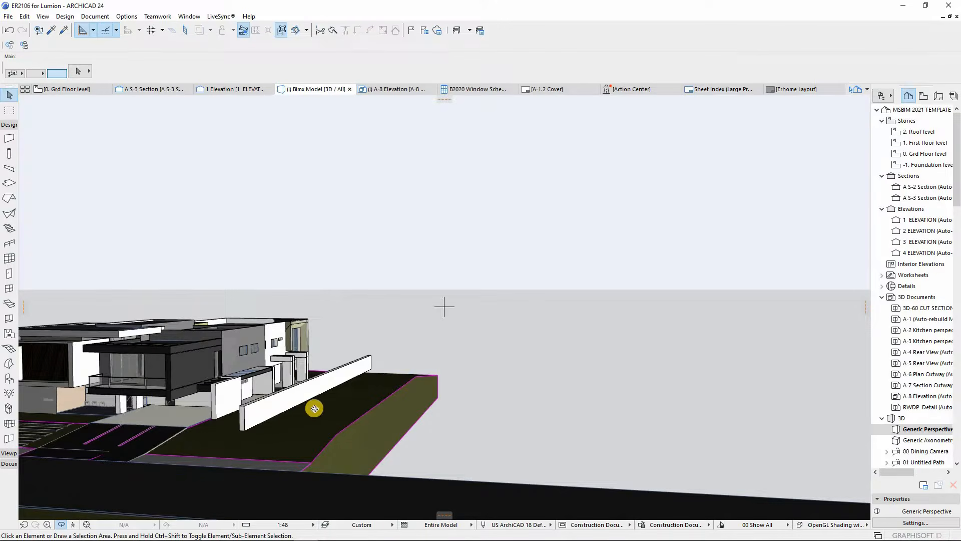
left_click_drag(206, 460, 247, 359)
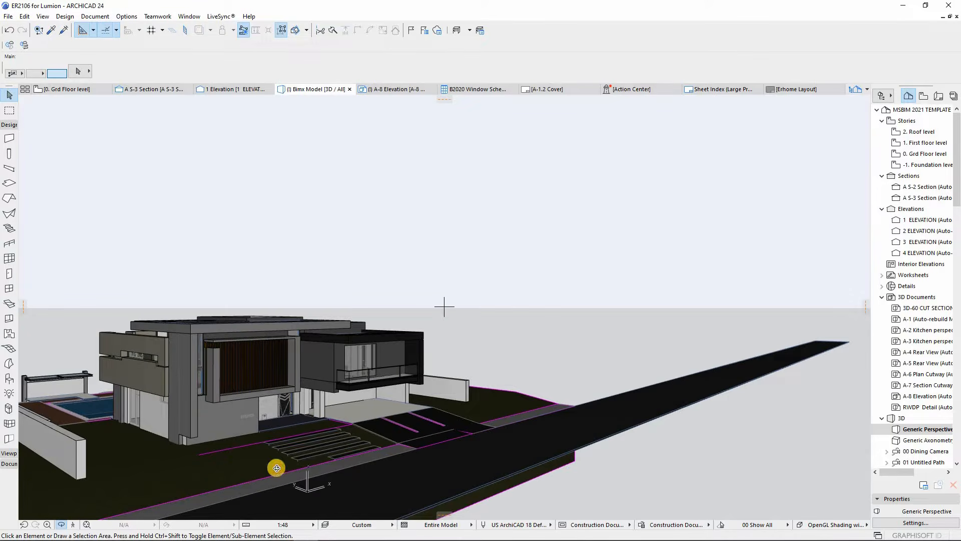
left_click_drag(276, 468, 237, 371)
left_click_drag(177, 419, 387, 447)
scroll(387, 447, "up", 2)
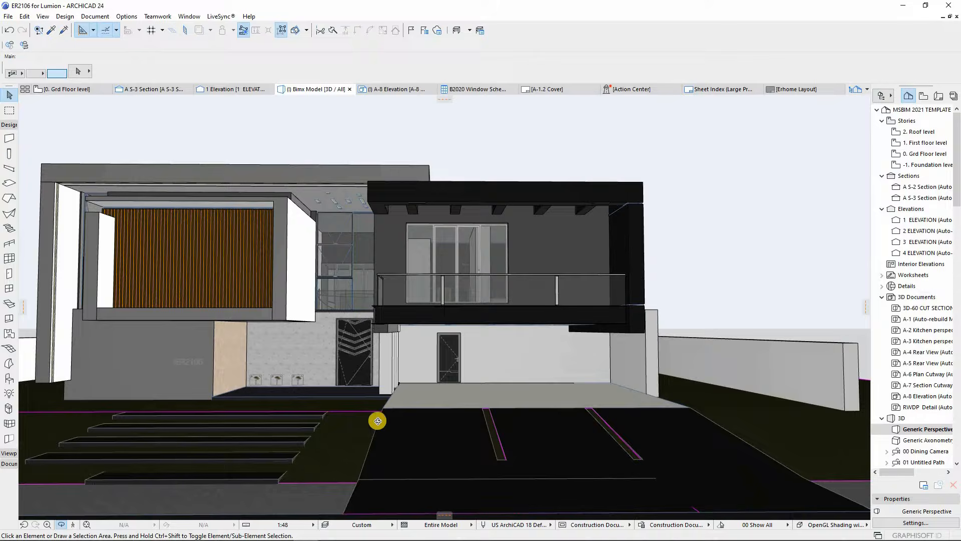
scroll(375, 421, "down", 2)
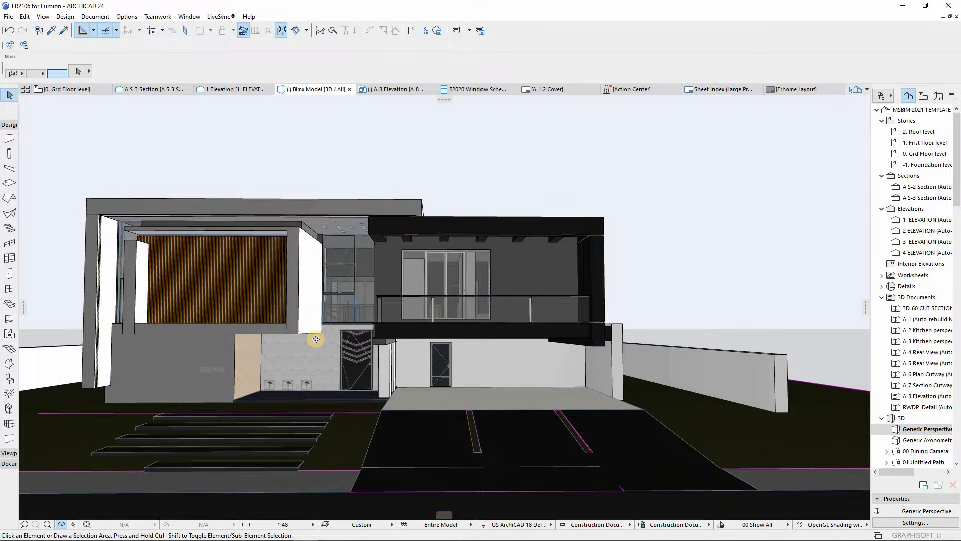
key("Escape")
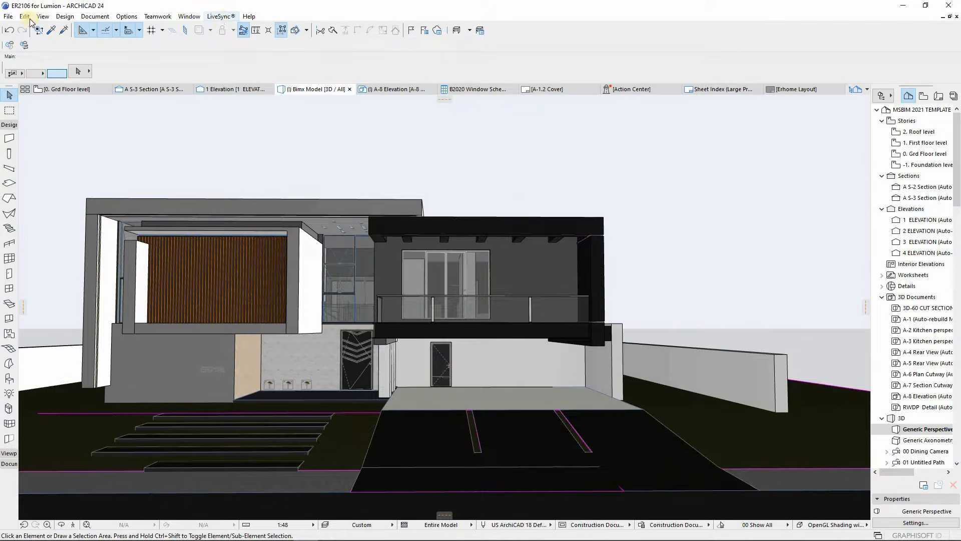
Review the file formats available for saving the 3D model, and close the save dialog without saving.
left_click(9, 16)
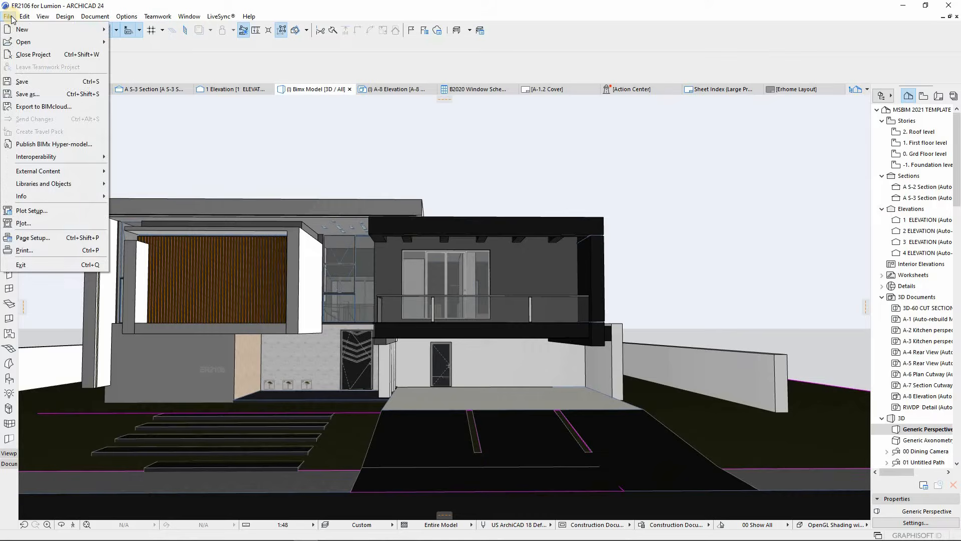
left_click(44, 95)
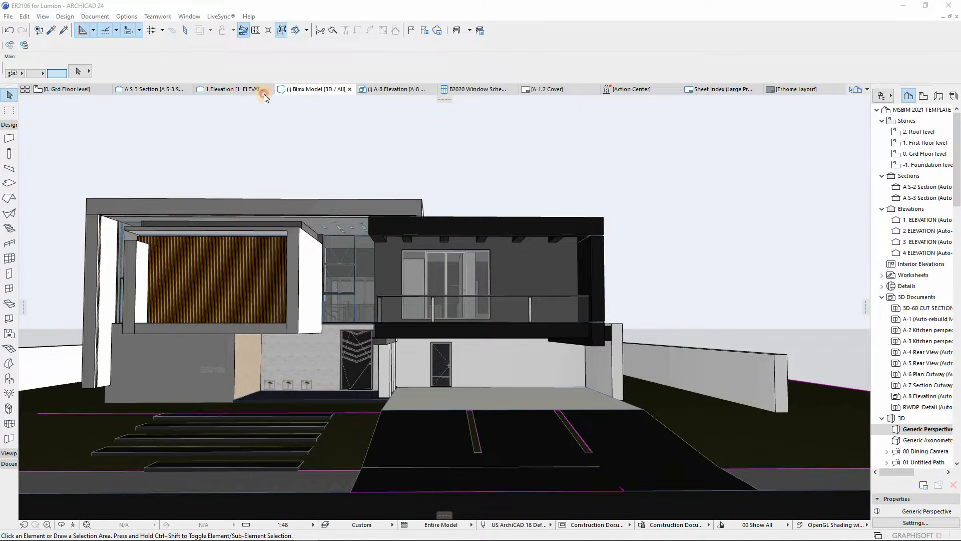
left_click(236, 344)
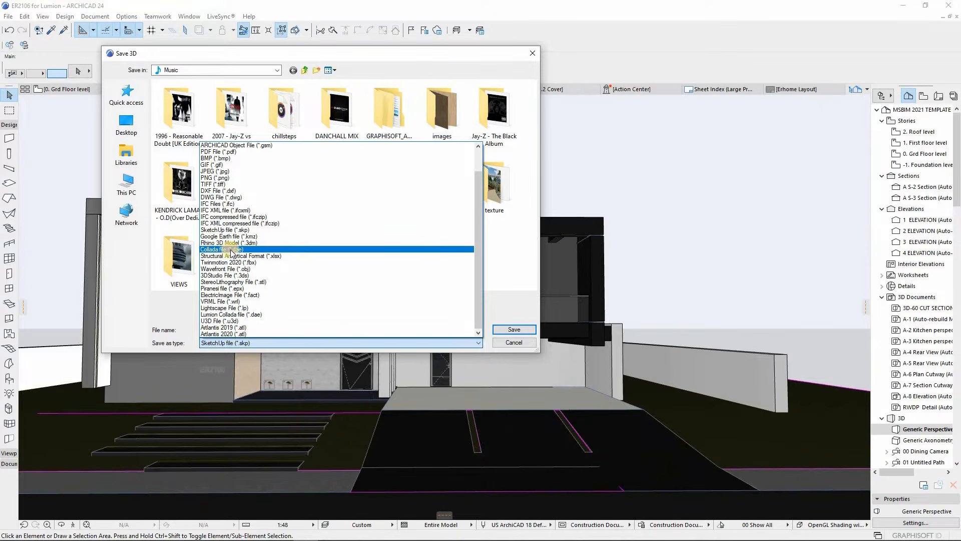
left_click(154, 305)
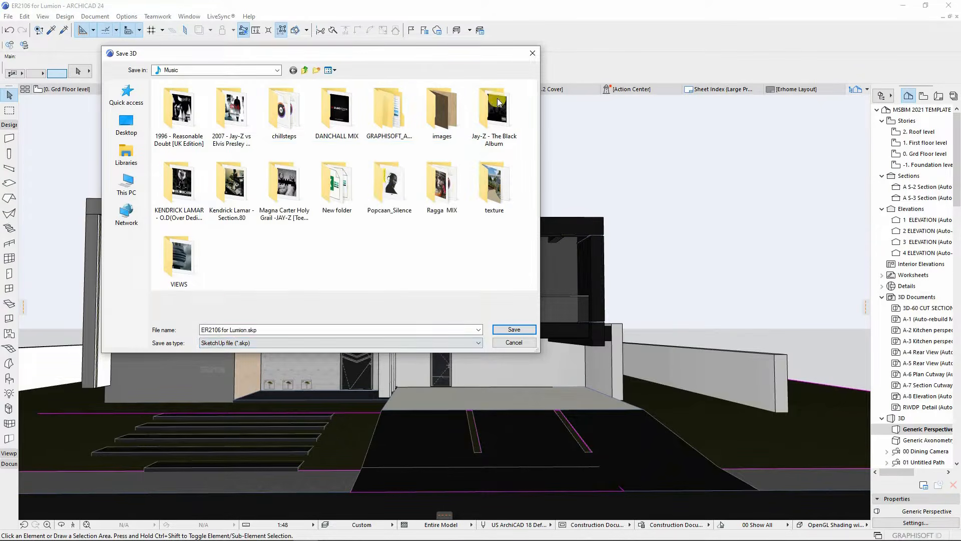
left_click(531, 53)
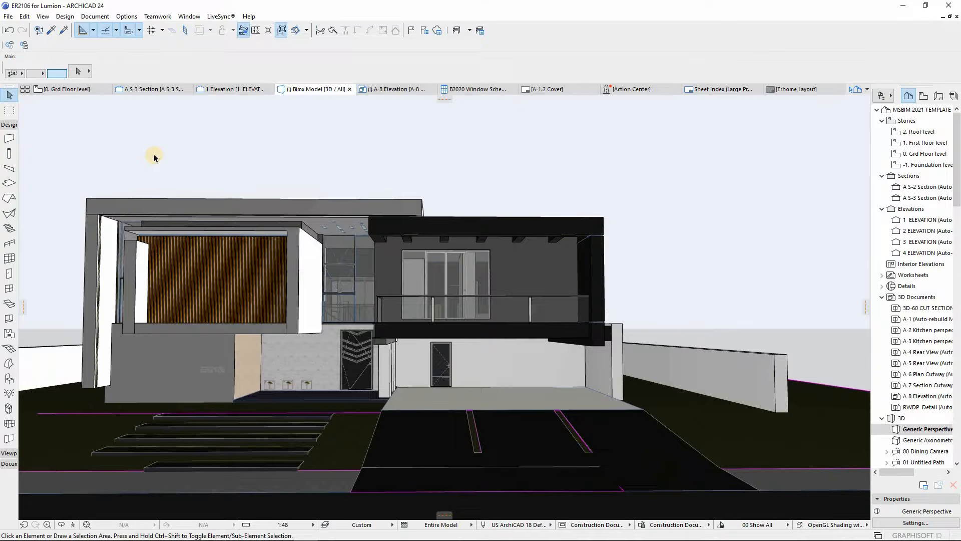
scroll(273, 221, "down", 3)
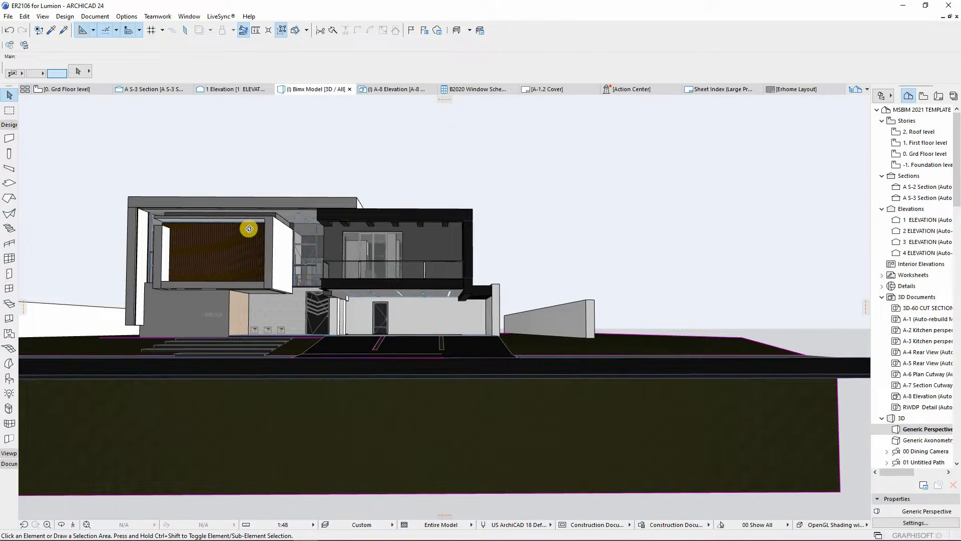
middle_click_drag(270, 265, 378, 307, "shift")
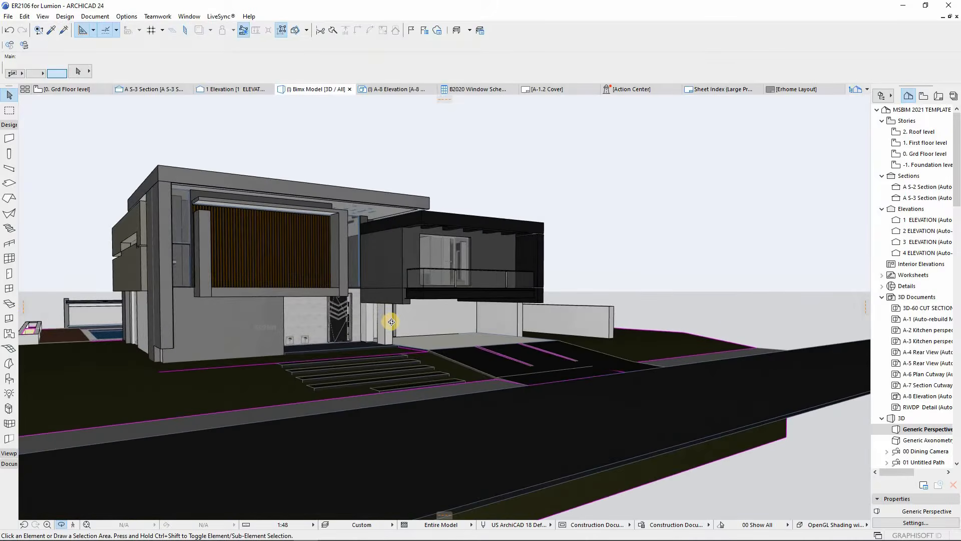
Examine the front facade with its slatted wood panel from closer and farther viewpoints, and select the first-floor column beside the panel.
scroll(468, 326, "up", 3)
scroll(468, 326, "down", 2)
middle_click_drag(371, 190, 371, 191, "shift")
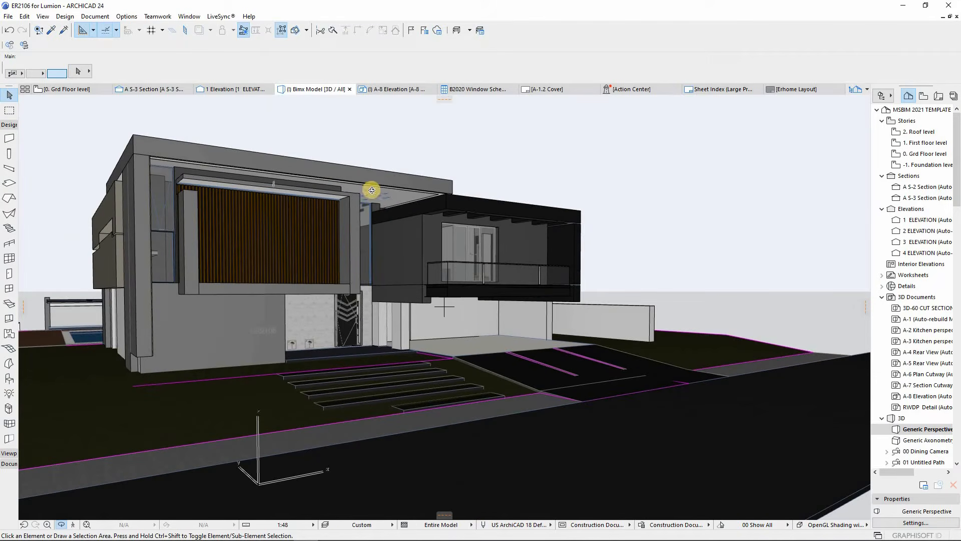
left_click(353, 143)
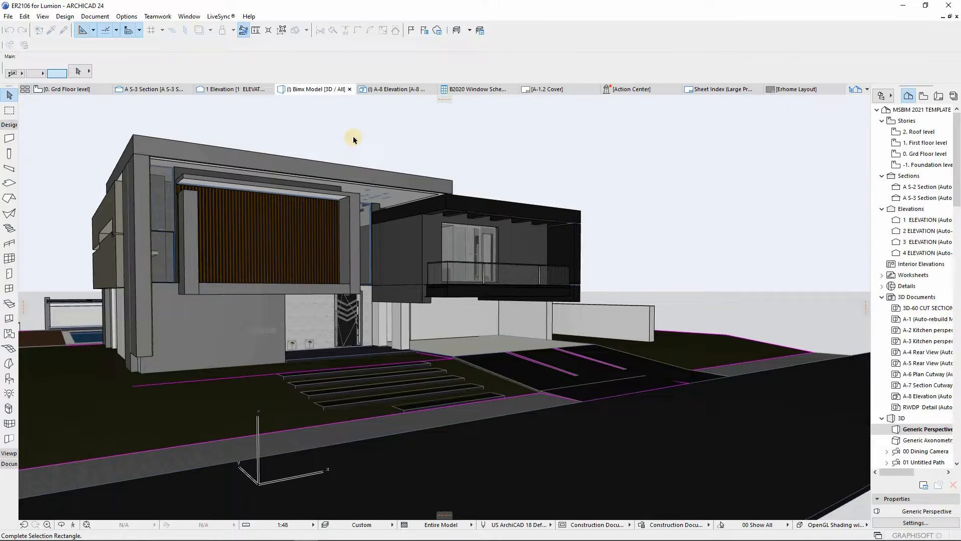
left_click(352, 137)
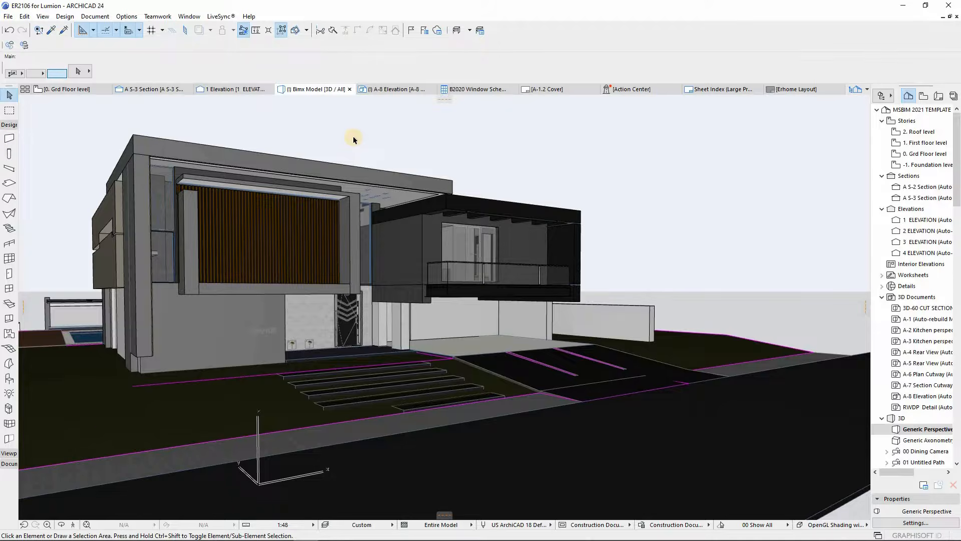
scroll(353, 138, "up", 3)
scroll(353, 137, "down", 2)
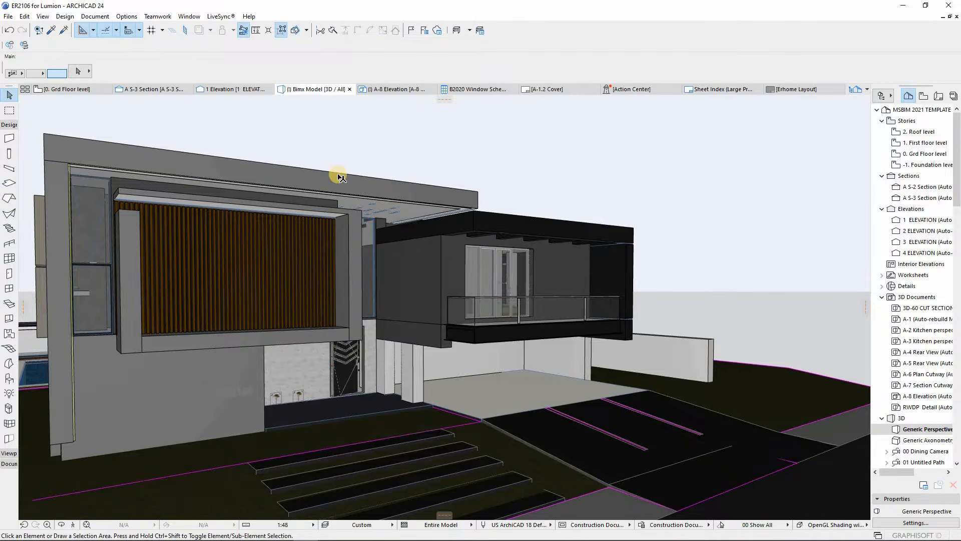
scroll(341, 228, "down", 2)
scroll(340, 228, "up", 1)
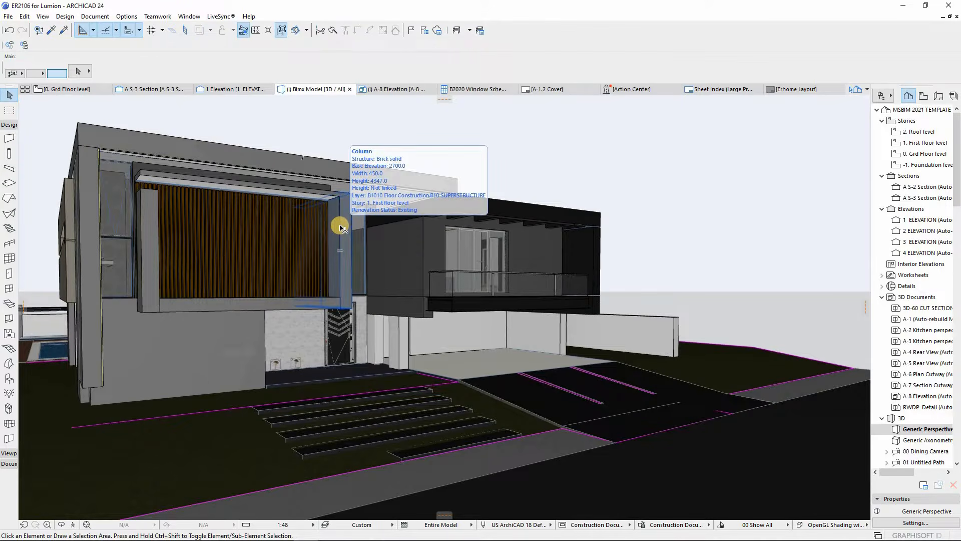
left_click(340, 227)
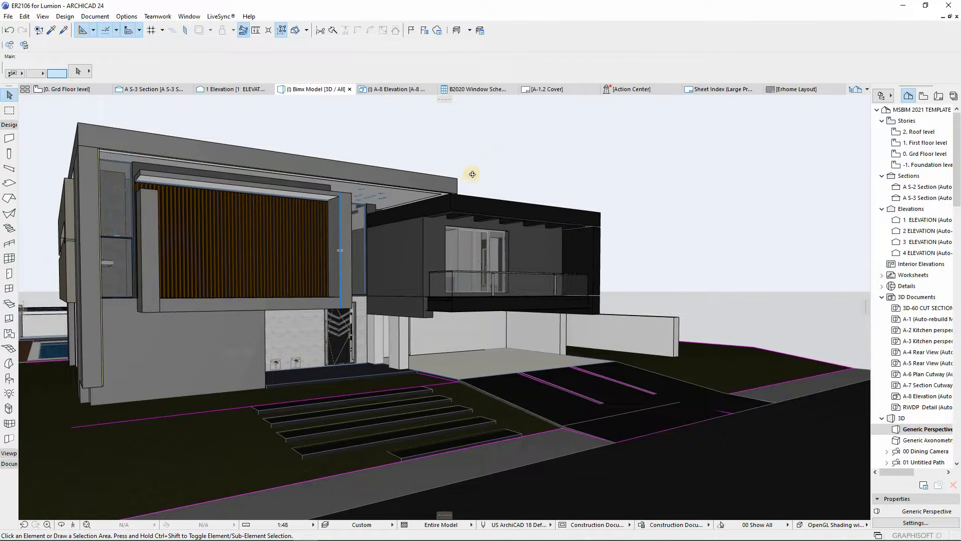
Orbit around the driveway side of the house to inspect the balcony and covered parking area from below and above.
key("o")
left_click_drag(346, 172, 90, 191)
scroll(607, 290, "up", 4)
left_click_drag(607, 290, 572, 286)
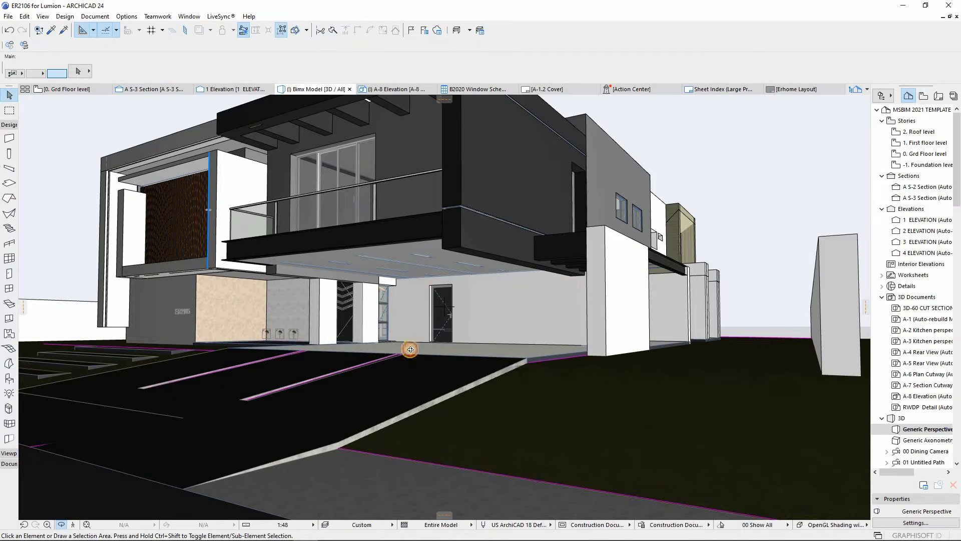
left_click_drag(410, 350, 414, 351)
scroll(296, 316, "up", 2)
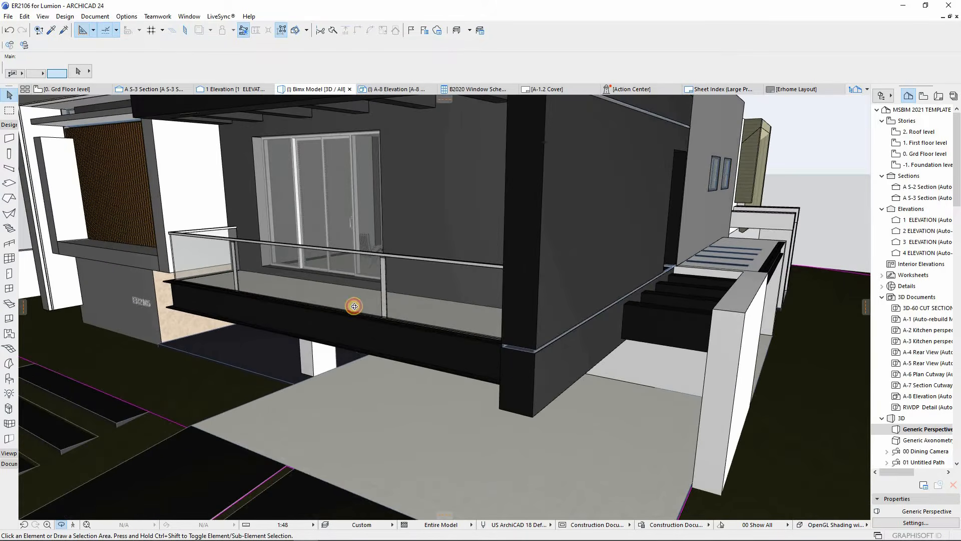
left_click_drag(374, 302, 378, 303)
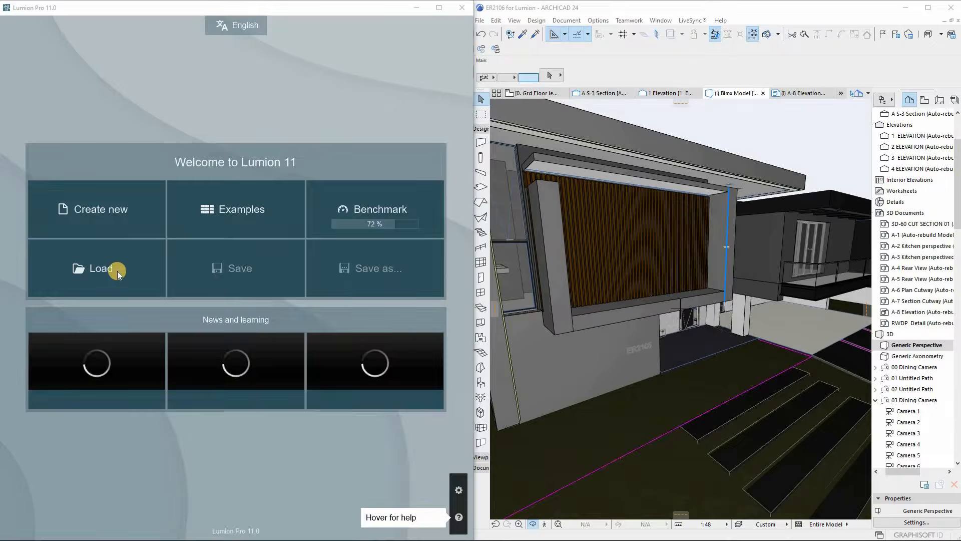
Switch to Lumion and create a new project using the green clearing environment framed by palm trees.
left_click(115, 221)
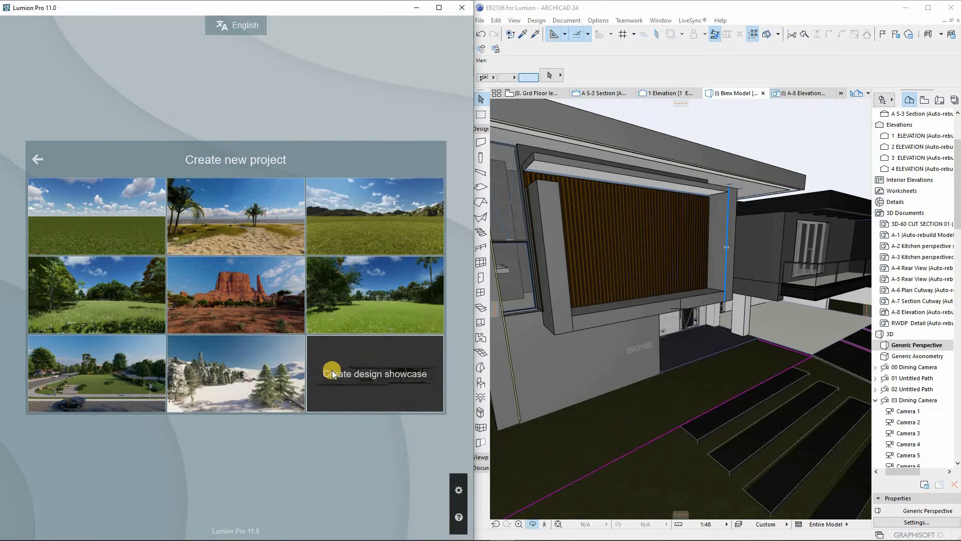
left_click(133, 315)
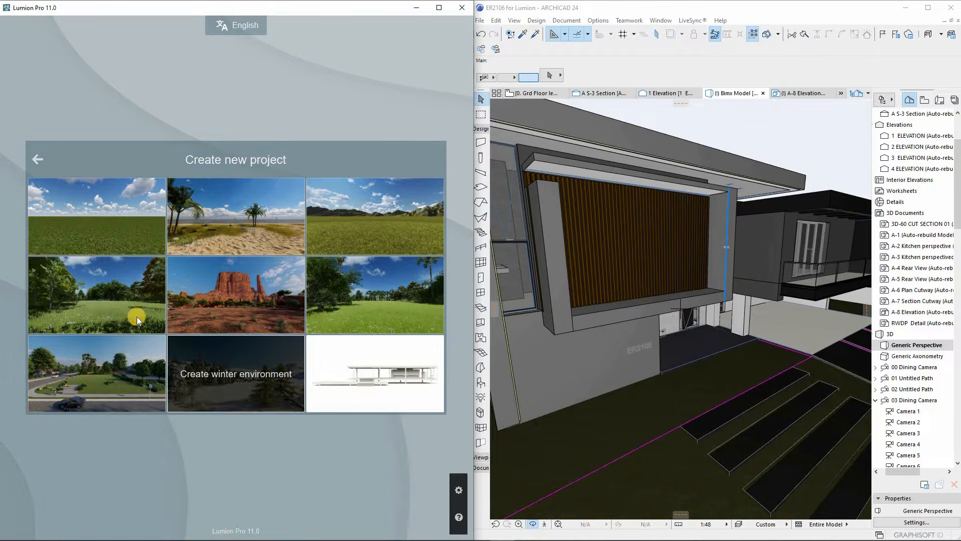
left_click(389, 309)
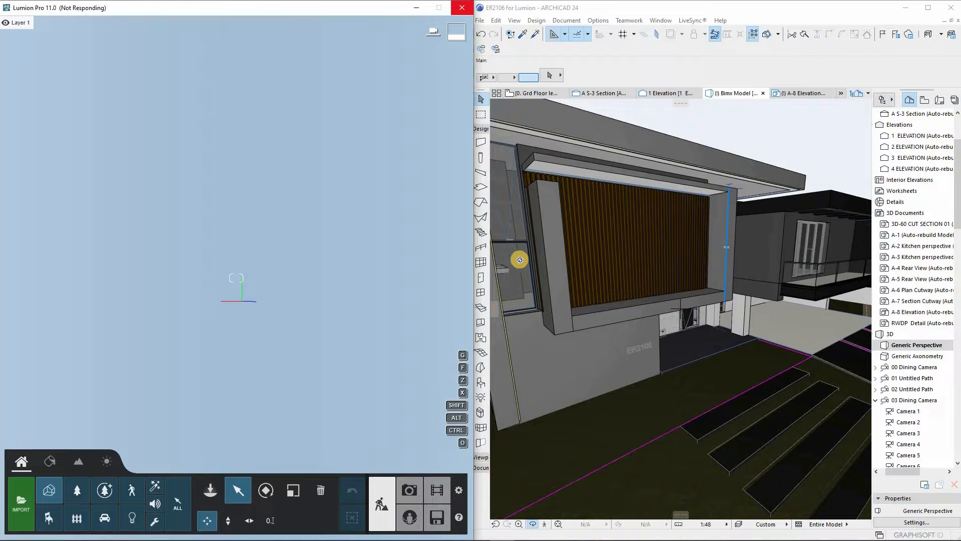
Start LiveSync from Archicad to Lumion and pull the synchronized view back to show the whole house.
left_click(591, 77)
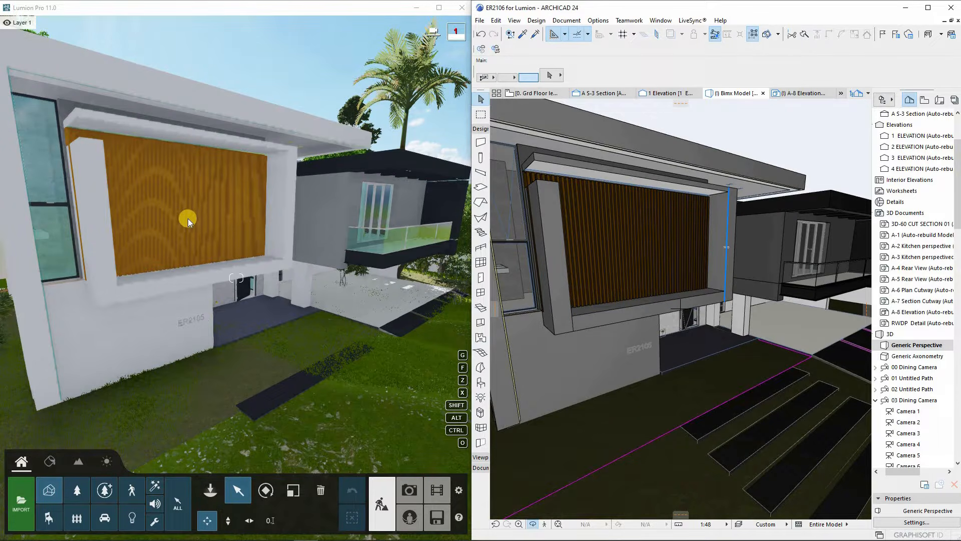
scroll(580, 292, "down", 1)
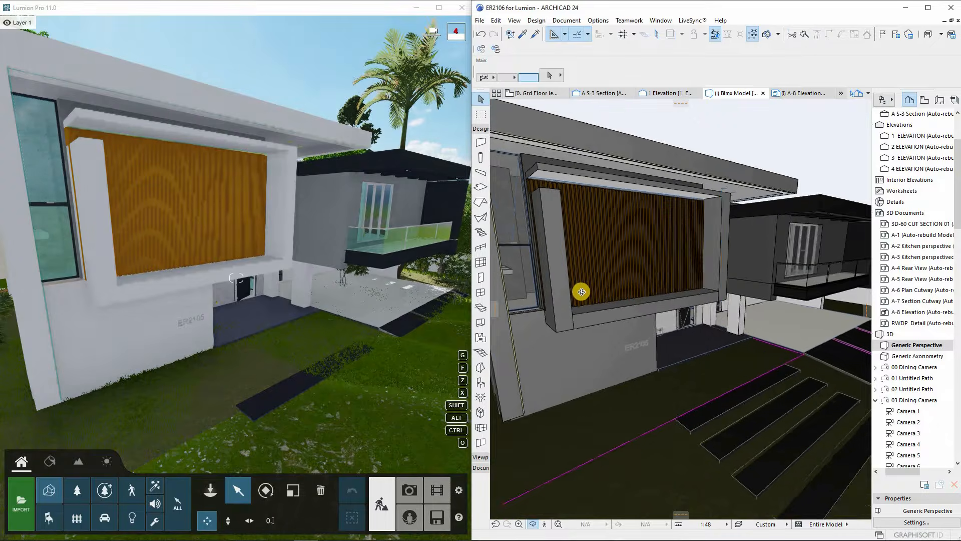
scroll(581, 292, "down", 4)
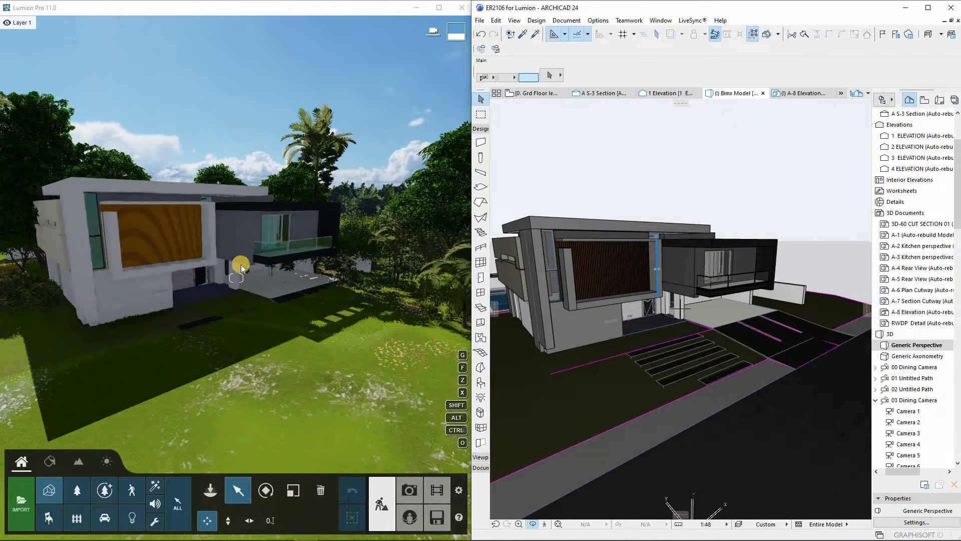
Move the imported ER2106 model horizontally in Lumion, bringing it forward across the clearing, away from the surrounding trees.
left_click(255, 322)
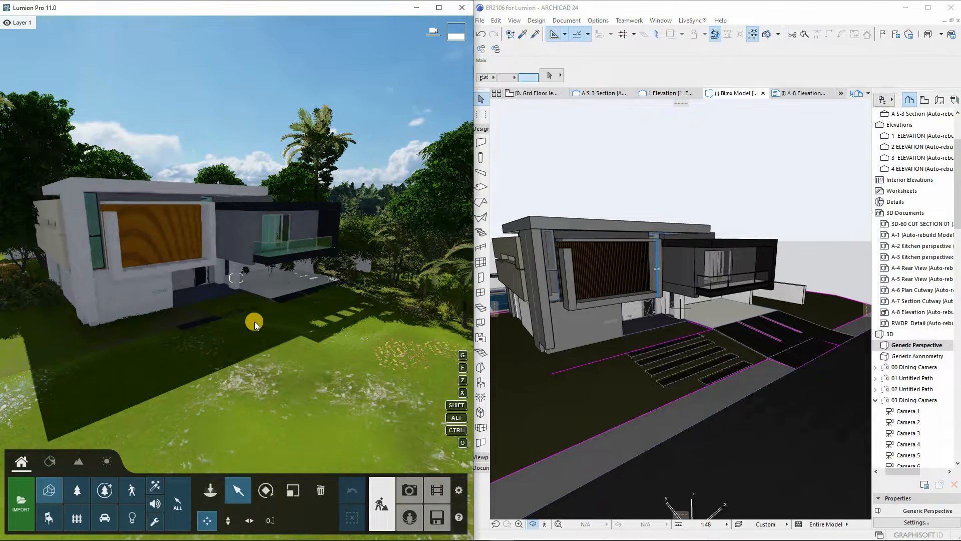
right_click_drag(295, 335, 84, 258)
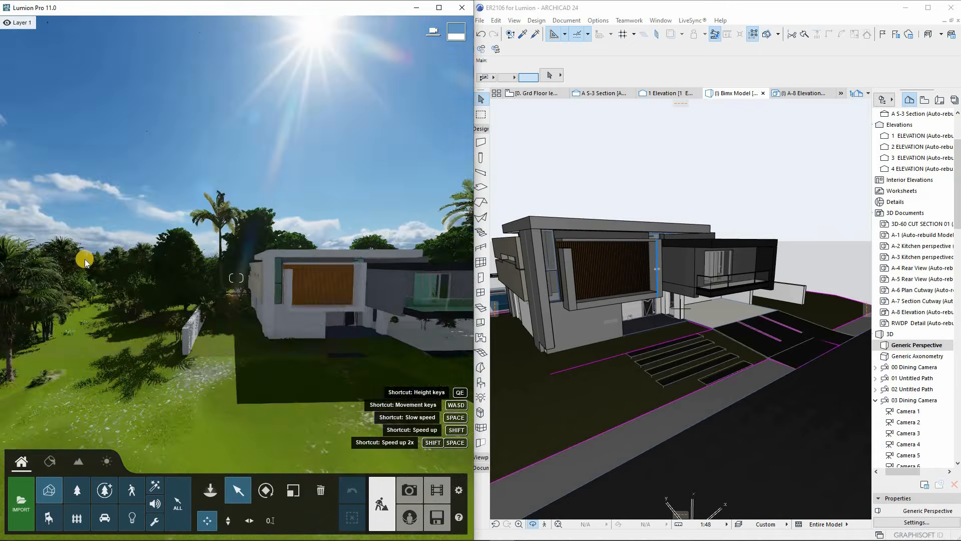
key("s")
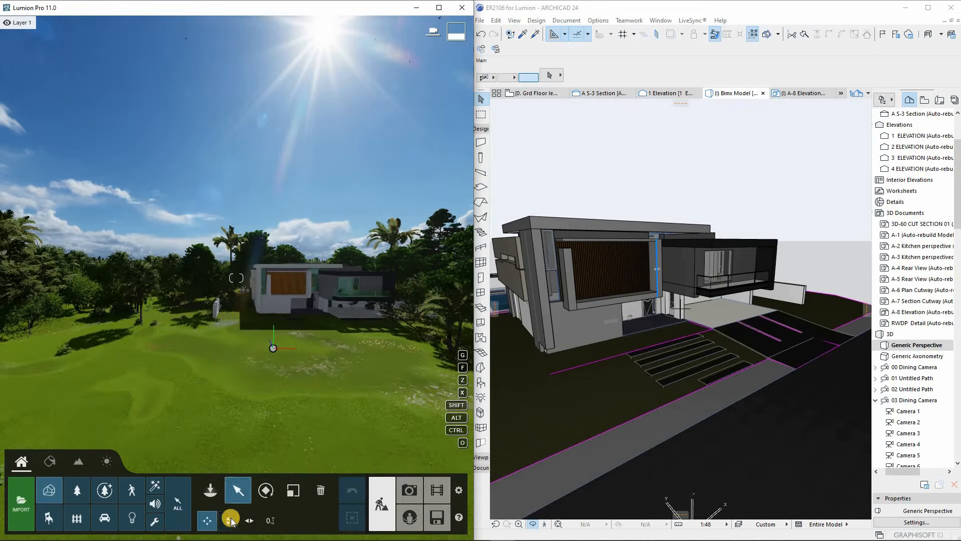
left_click(243, 521)
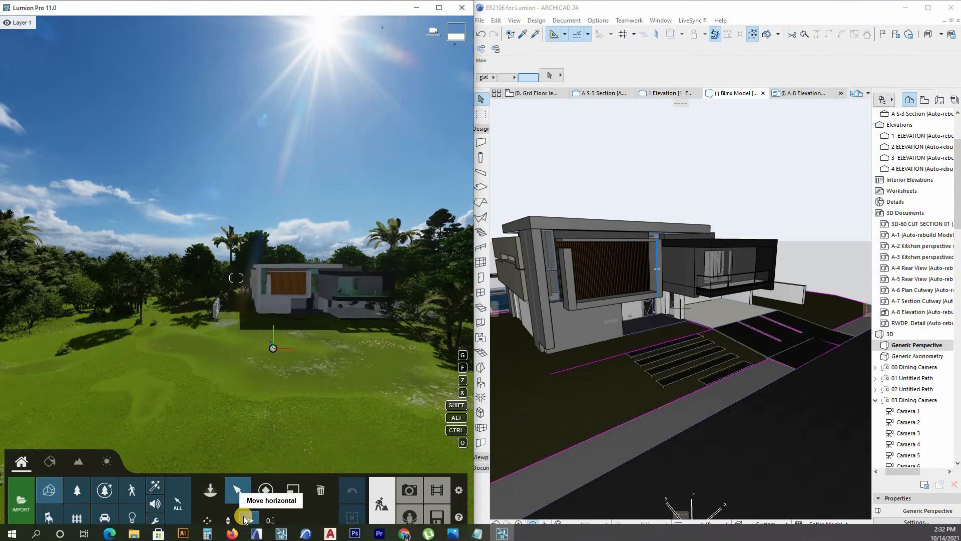
left_click_drag(268, 353, 101, 430)
key("s")
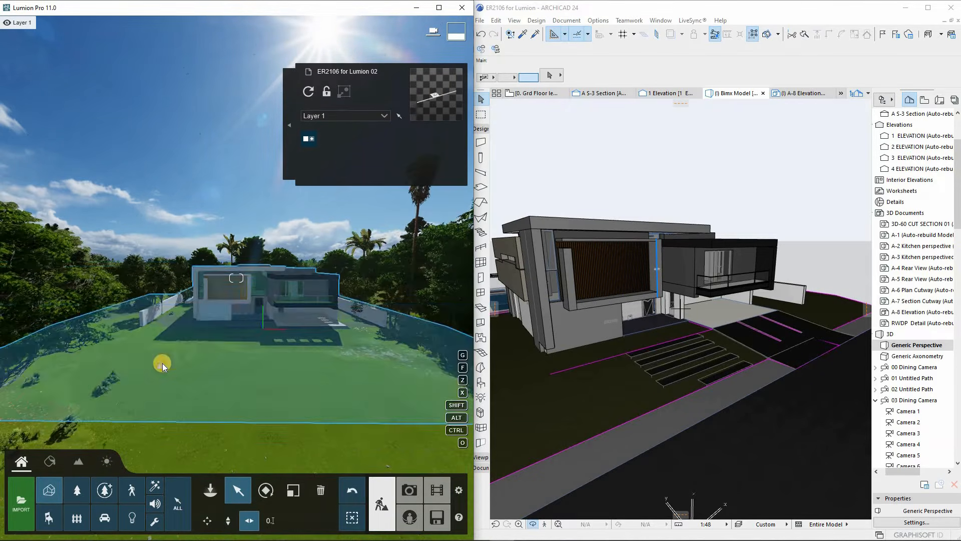
left_click_drag(159, 366, 193, 397)
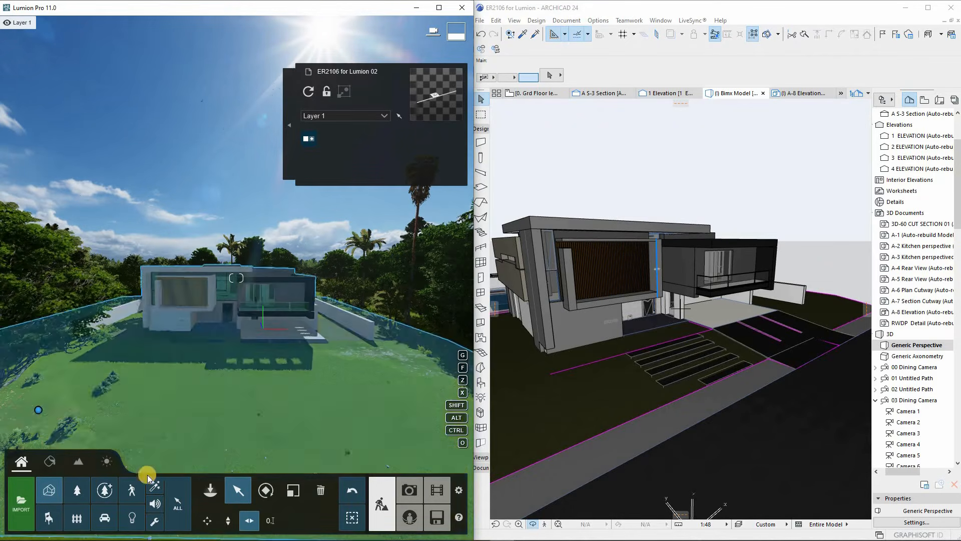
Raise the imported model vertically until its road, paving and lawn sit above the Lumion terrain.
left_click(228, 520)
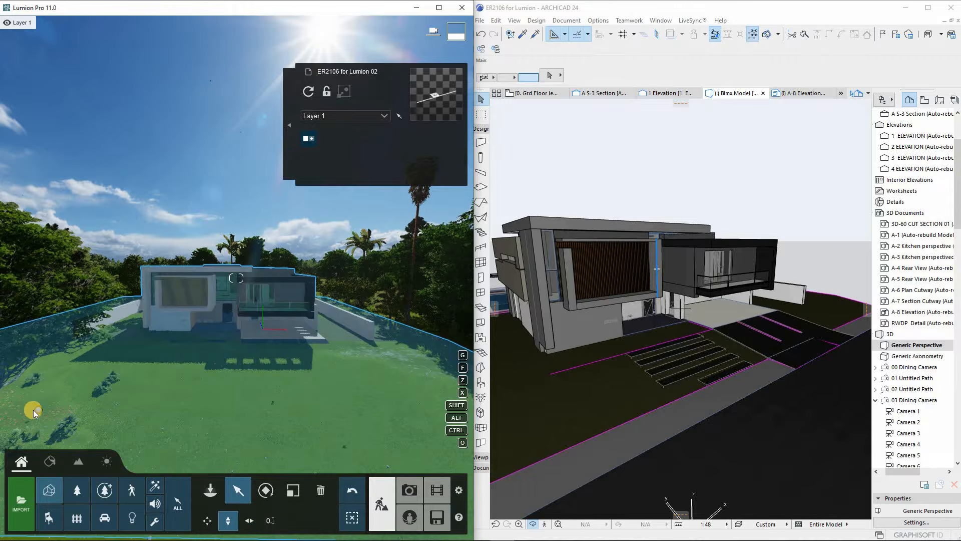
left_click_drag(38, 408, 37, 375)
key("w")
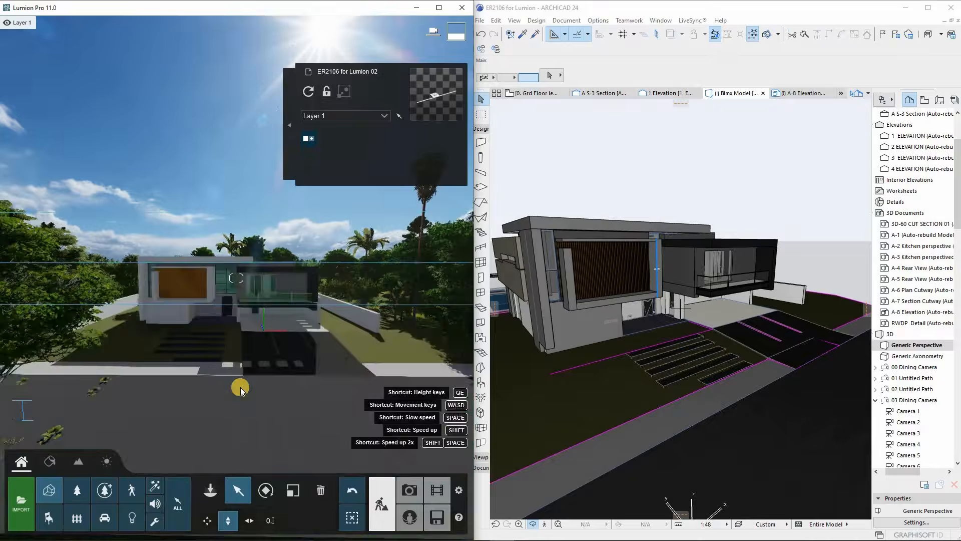
key("w")
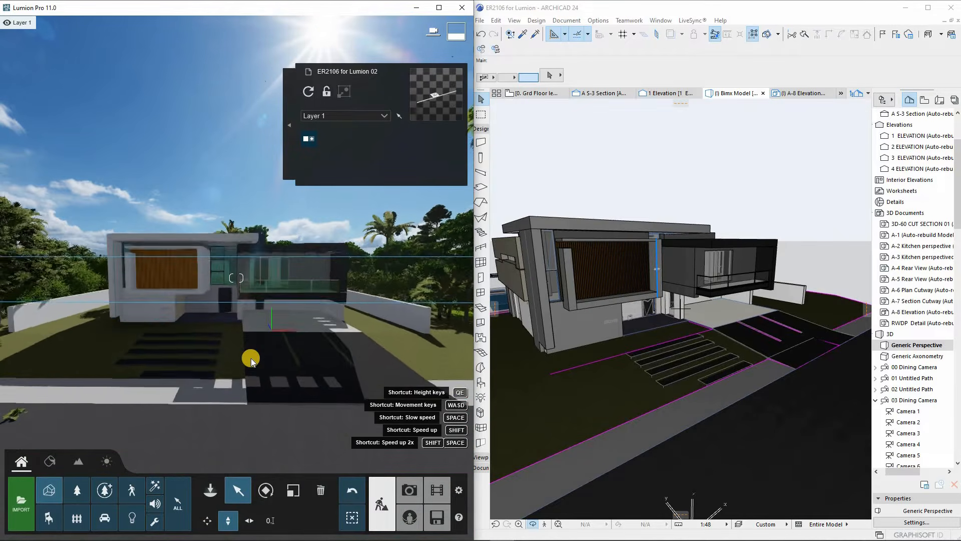
key("w")
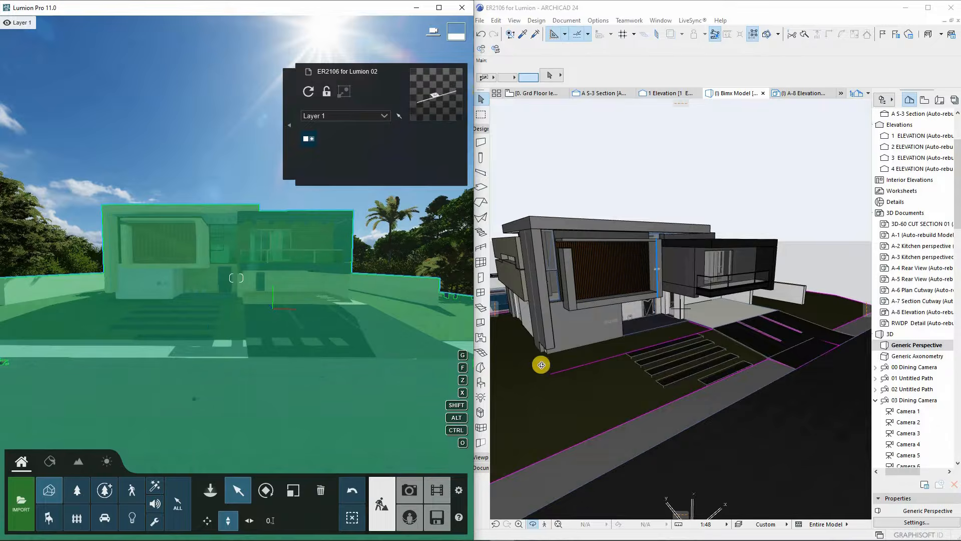
Orbit and zoom around the front of the house in Archicad, comparing the facade, entrance and balcony with the synchronized Lumion view.
left_click(660, 346)
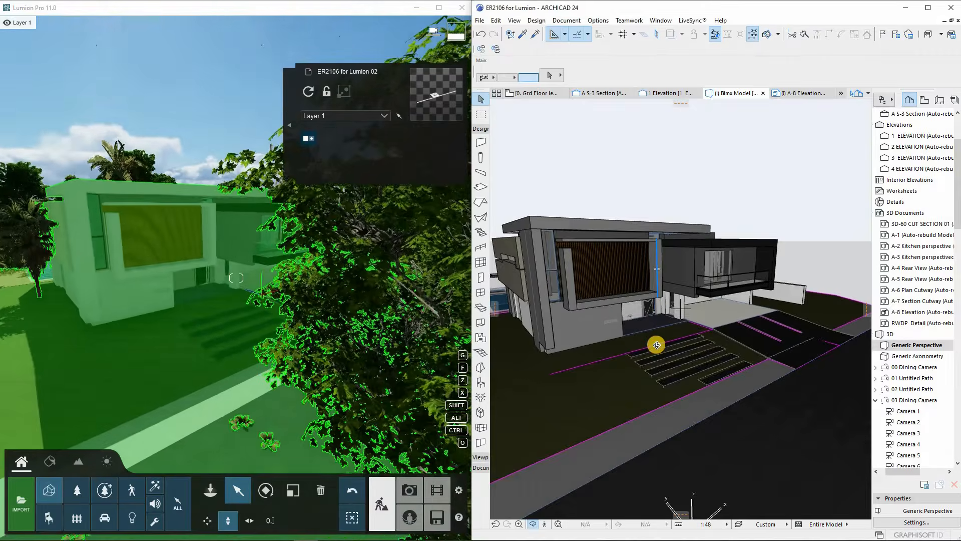
left_click_drag(720, 390, 661, 369)
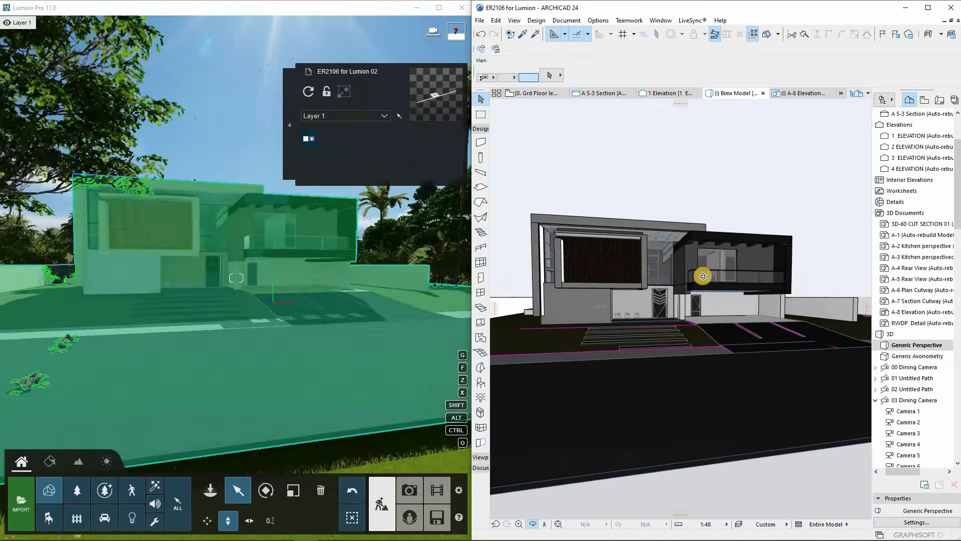
scroll(703, 276, "up", 4)
mouse_move(721, 337)
left_mouse_down()
mouse_move(679, 348)
mouse_move(716, 344)
mouse_move(708, 346)
left_mouse_up()
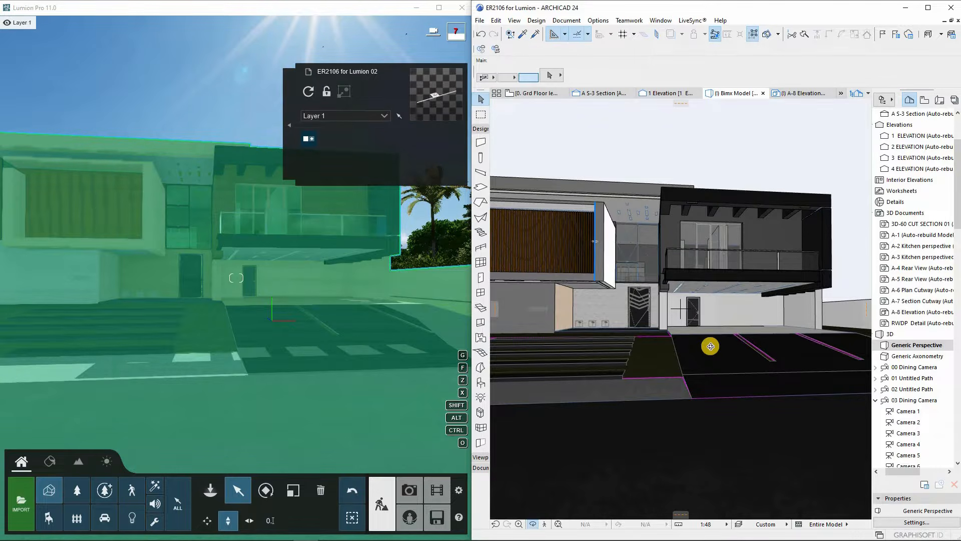
scroll(710, 346, "down", 2)
scroll(629, 255, "up", 4)
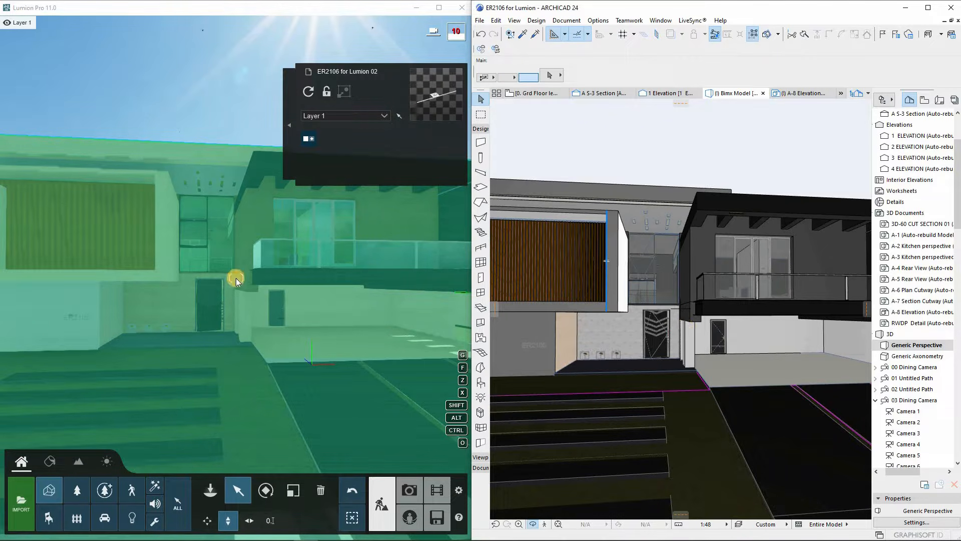
scroll(654, 376, "down", 3)
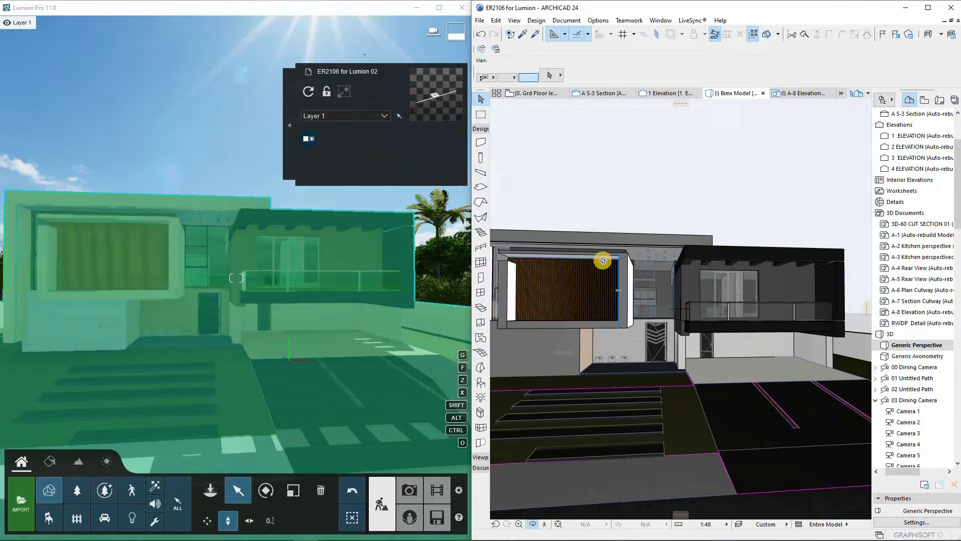
scroll(602, 261, "down", 1)
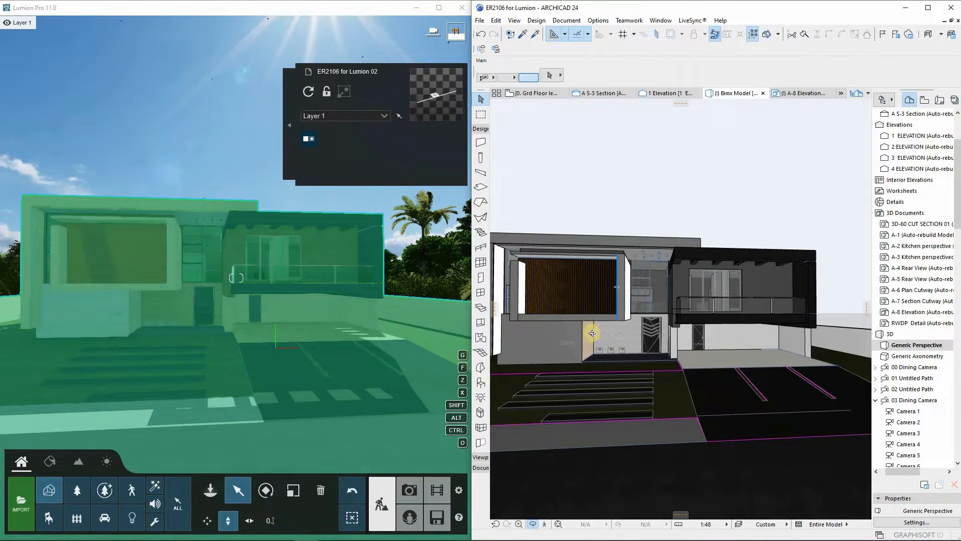
scroll(593, 333, "down", 2)
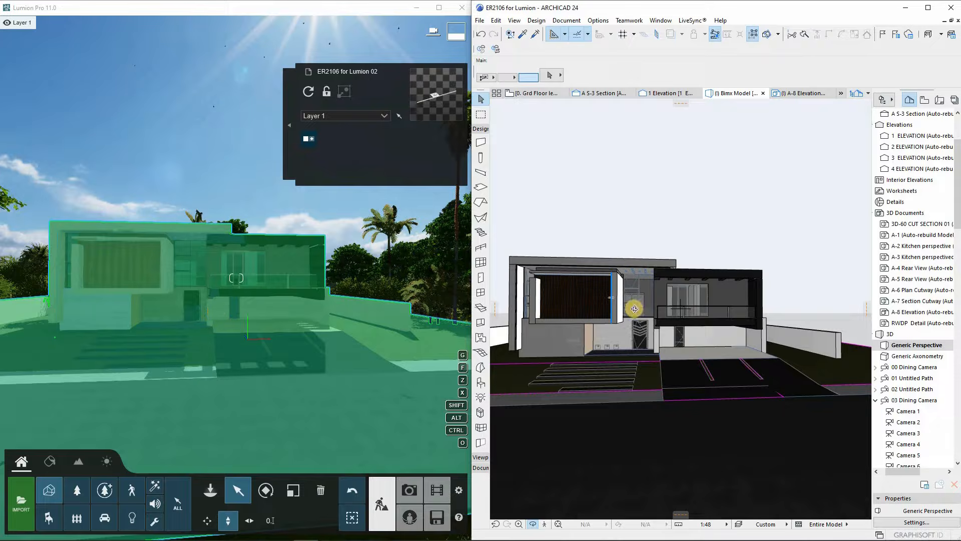
Open the Material Editor in Lumion and inspect the front of the house, from the lawn and facade up to the entrance wall.
left_click(51, 461)
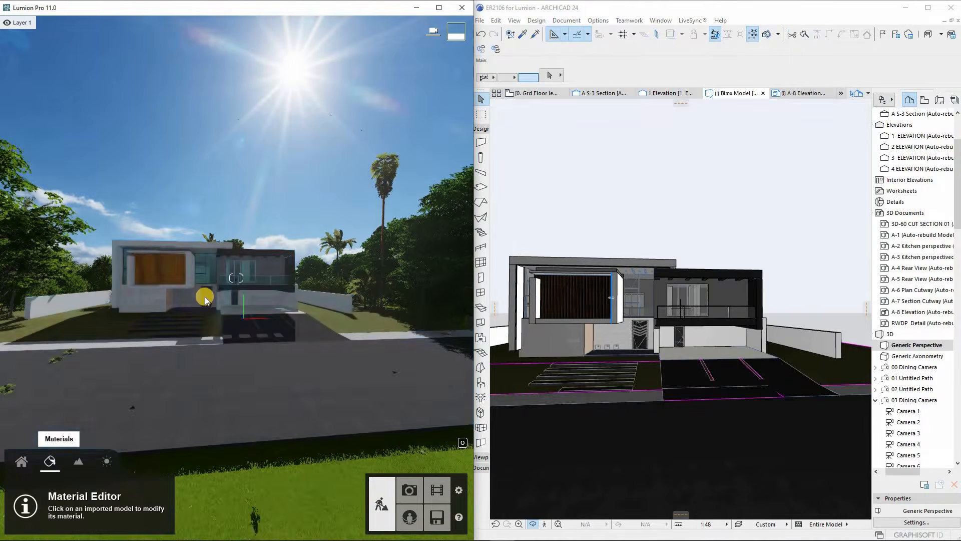
key("w")
right_click_drag(285, 305, 178, 346)
key("a")
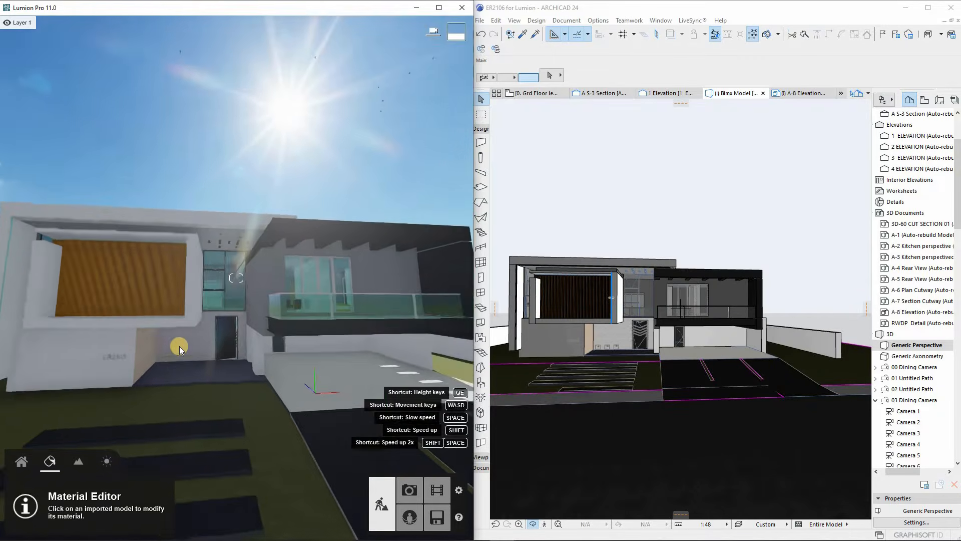
right_click_drag(184, 391, 208, 324)
key("s")
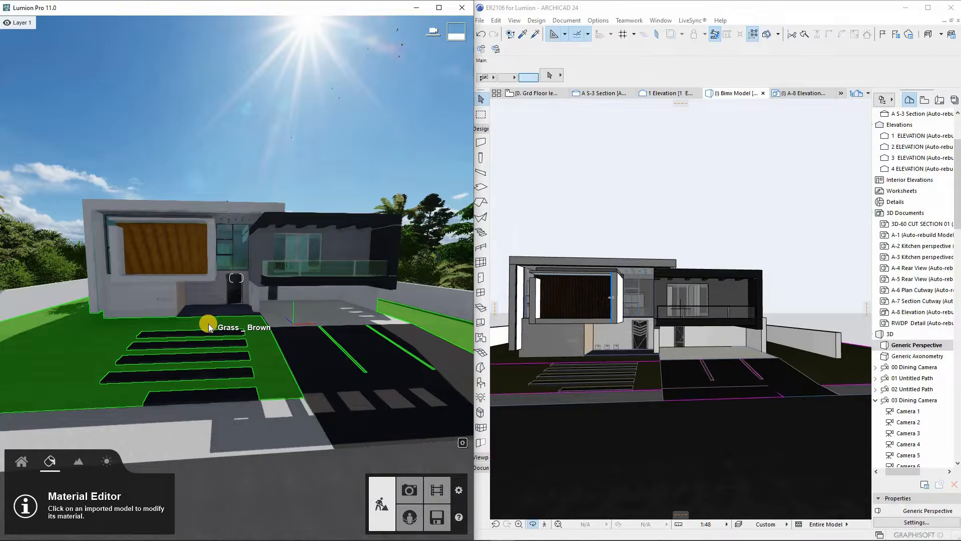
key("w")
right_click_drag(208, 323, 203, 318)
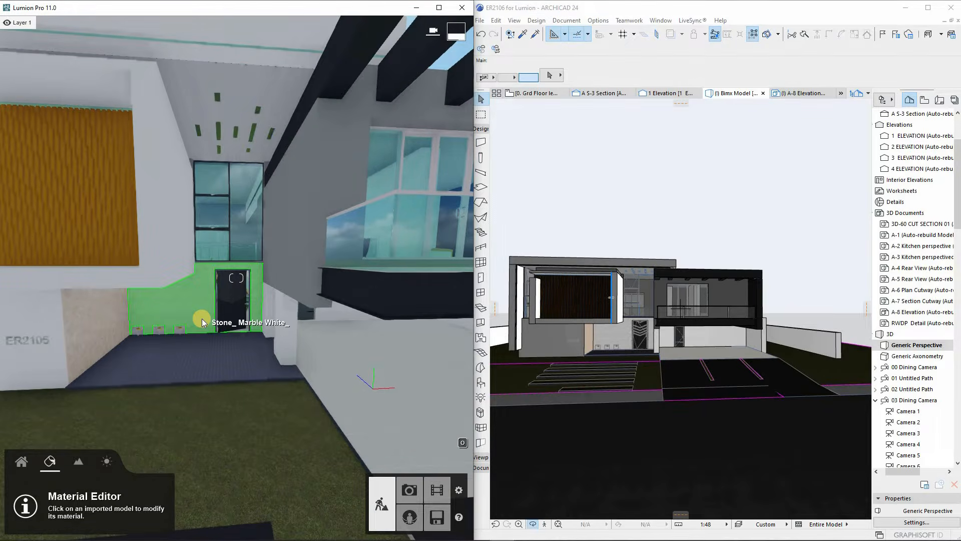
key("s")
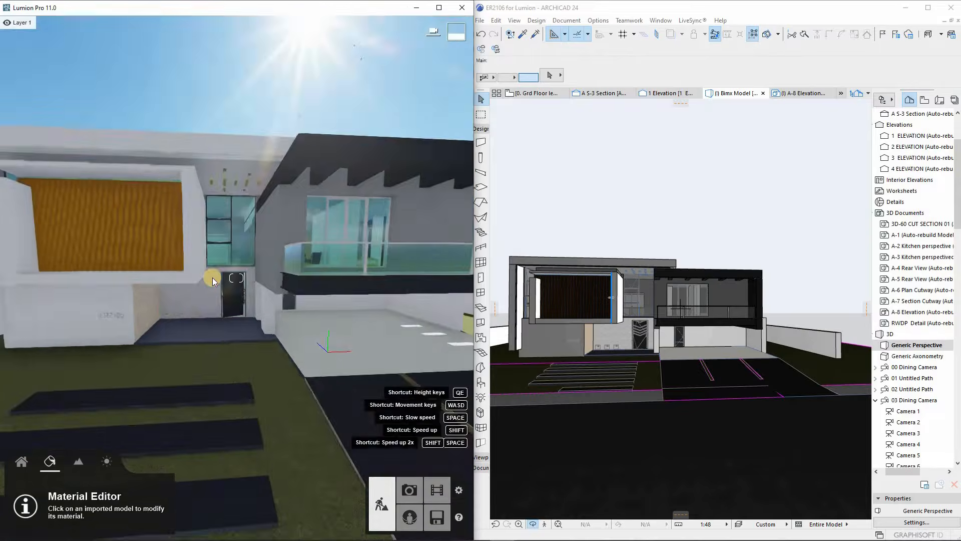
right_click_drag(251, 301, 242, 328)
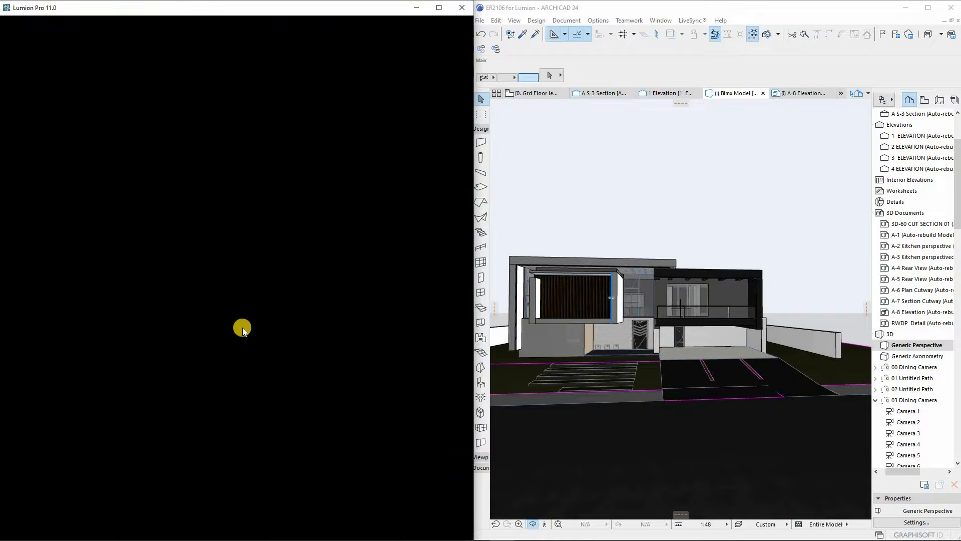
key("w")
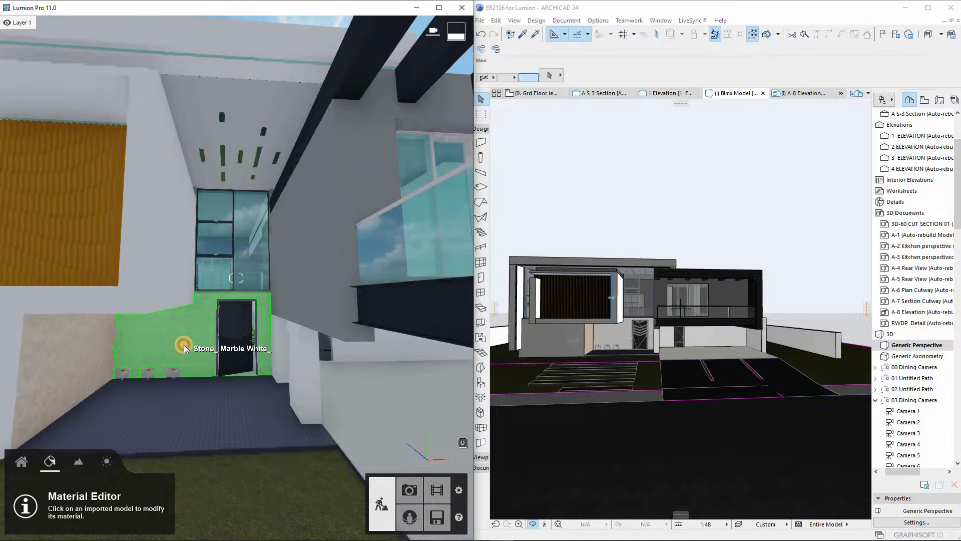
Assign the outdoor concrete material Concrete 022 1024 to the white marble wall around the entrance door.
left_click(185, 346)
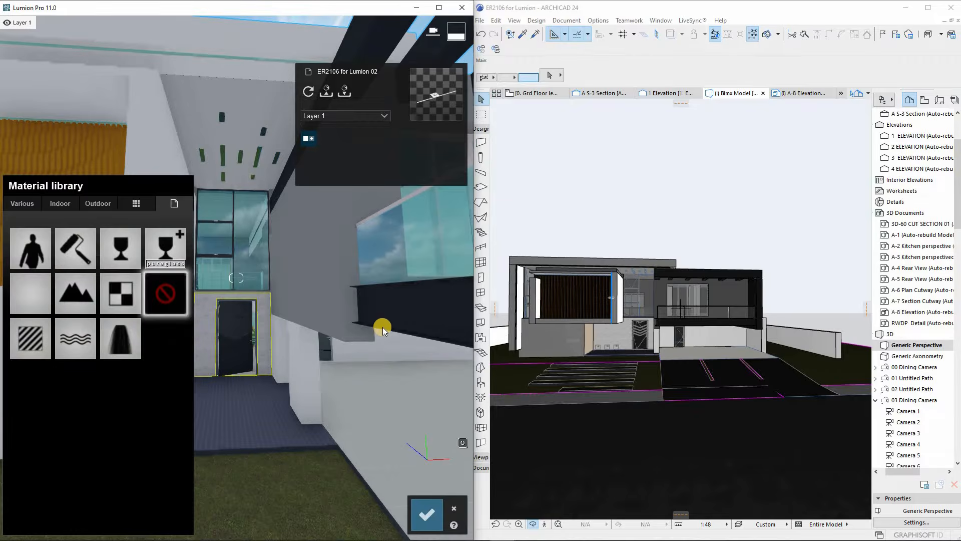
key("s")
right_click_drag(383, 326, 358, 351)
key("w")
key("d")
key("w")
key("s")
key("a")
left_click(367, 290)
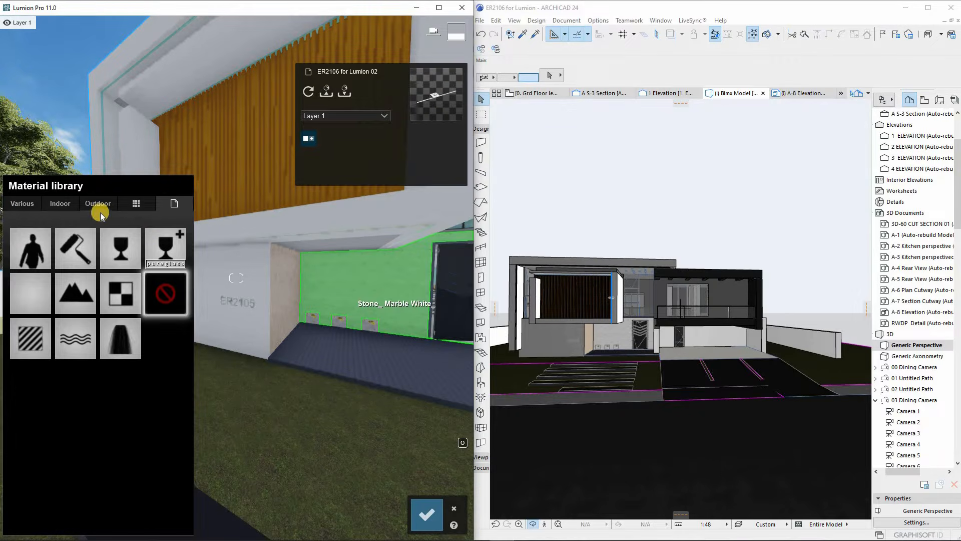
left_click(98, 205)
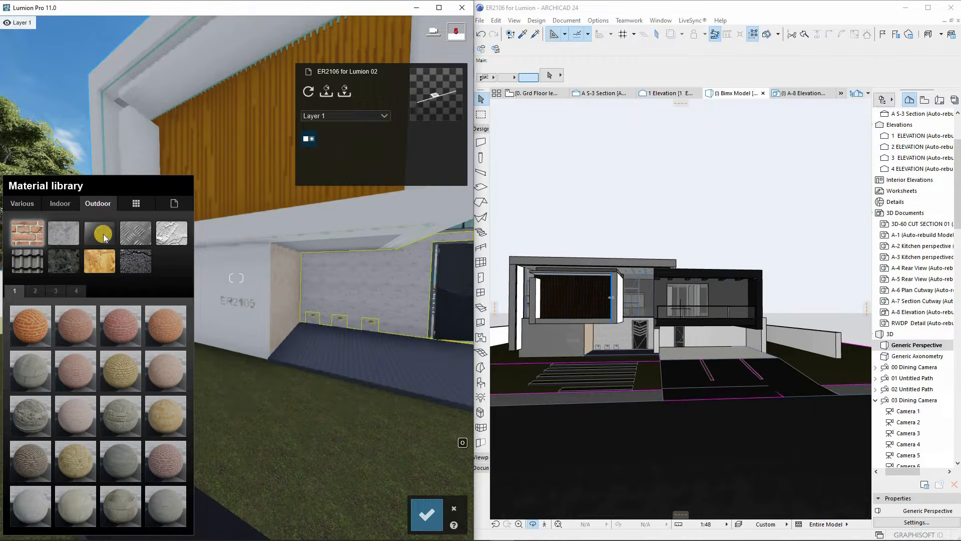
left_click(74, 236)
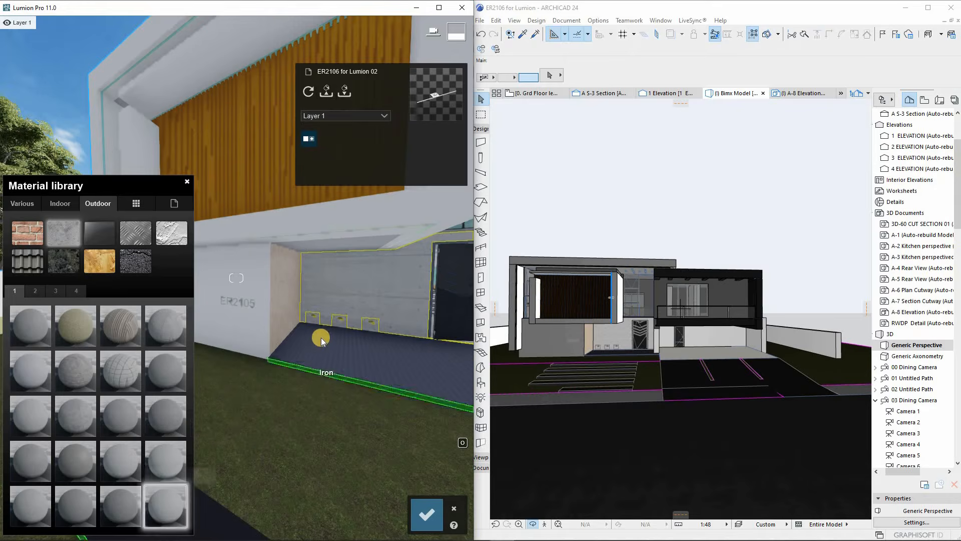
key("d")
right_click_drag(320, 338, 294, 212)
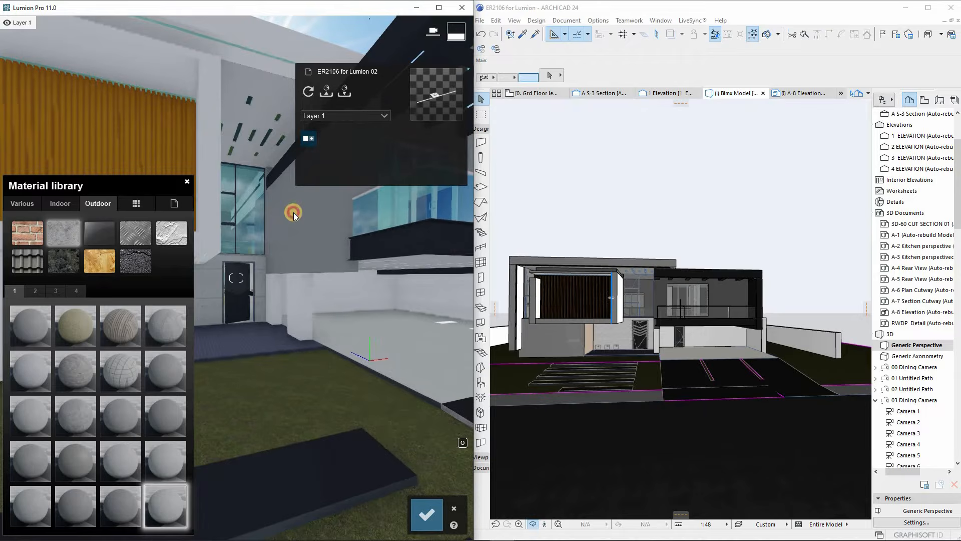
left_click(294, 212)
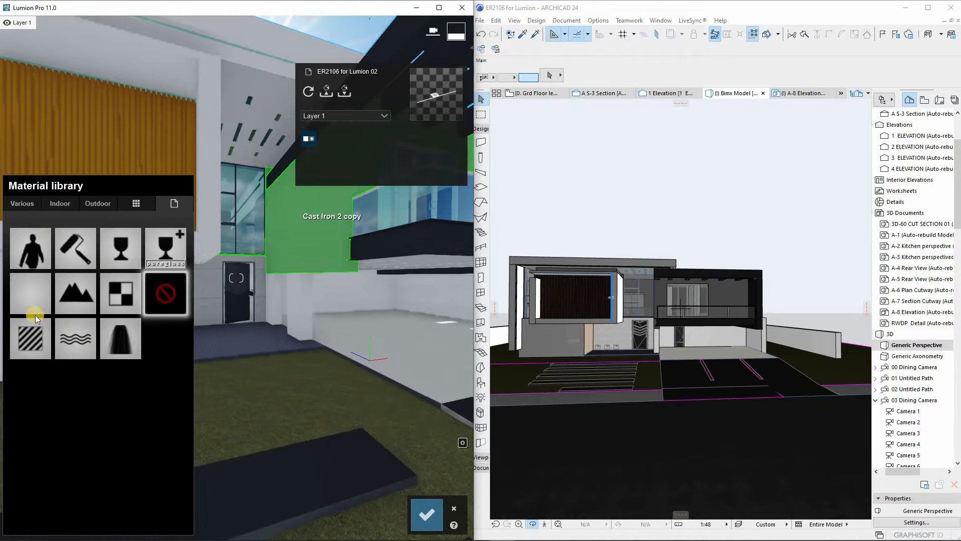
left_click(95, 203)
left_click(169, 242)
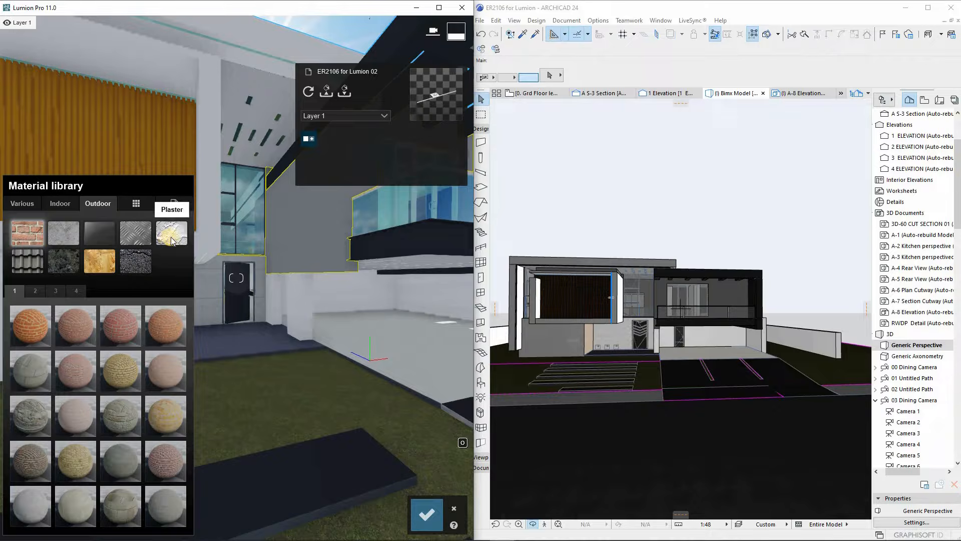
left_click(120, 334)
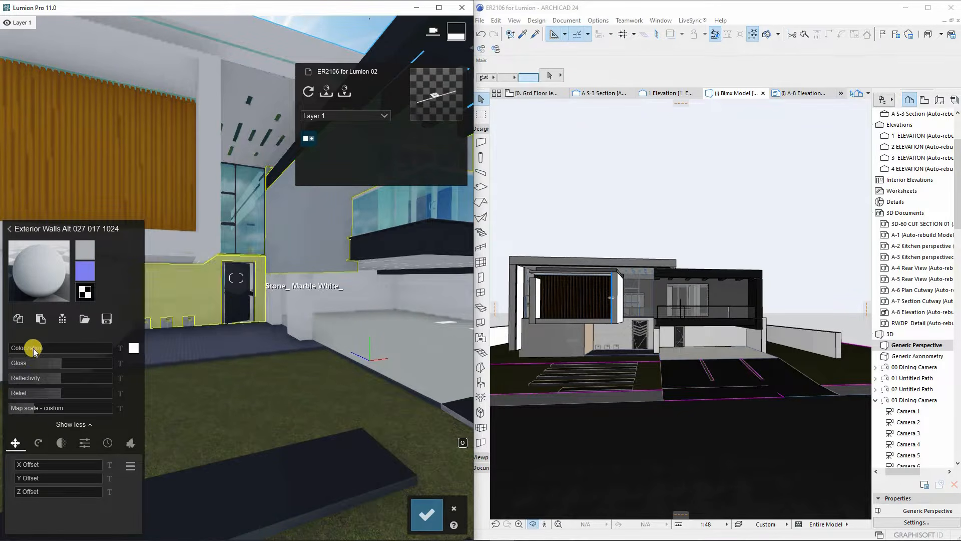
Set the upper wall plaster's colorization to 0.8 and tint it medium grey.
left_click(89, 348)
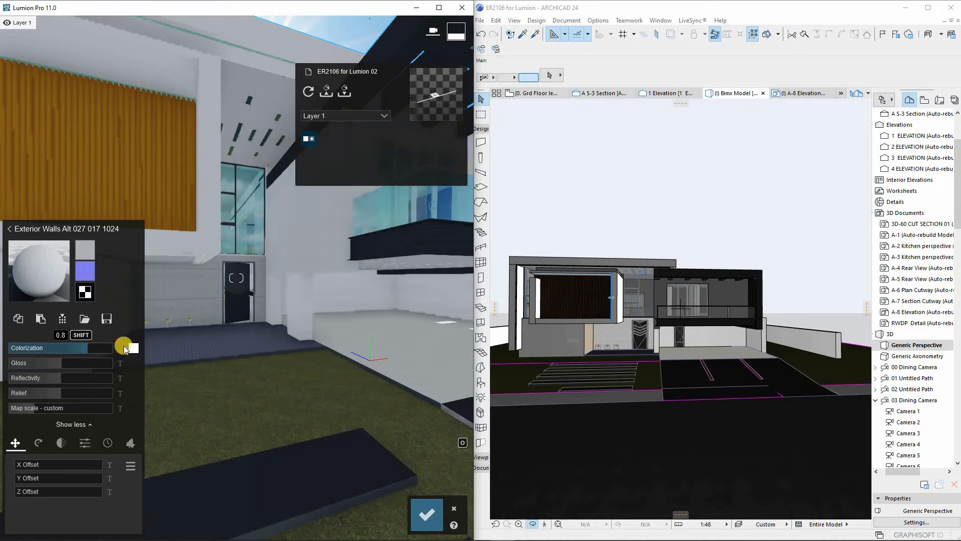
left_click(133, 348)
mouse_move(171, 401)
left_mouse_down()
mouse_move(149, 400)
mouse_move(150, 388)
left_mouse_up()
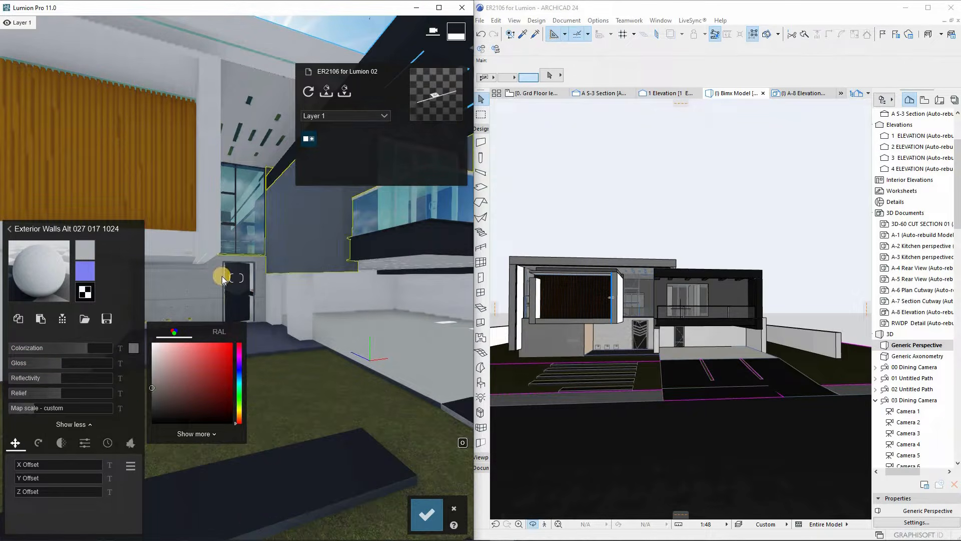
Give the grey plaster stone weathering of 0.2 and set its edges to 0.2.
right_click_drag(278, 291, 142, 234)
key("d")
key("w")
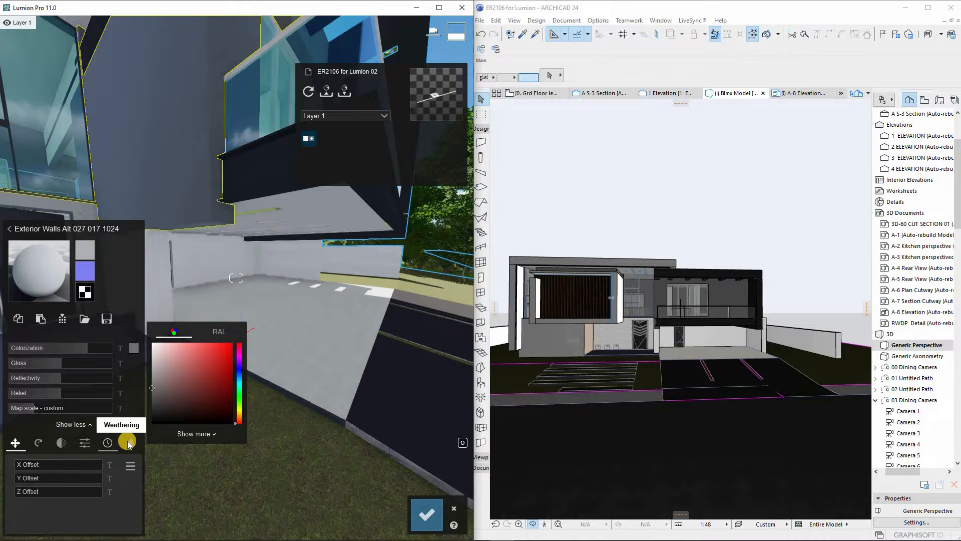
left_click(129, 443)
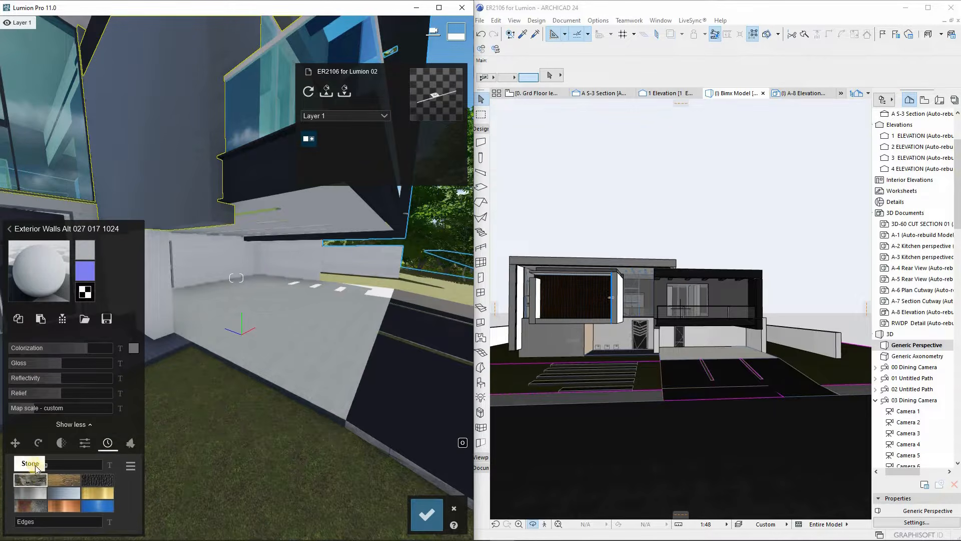
left_click_drag(26, 463, 31, 461)
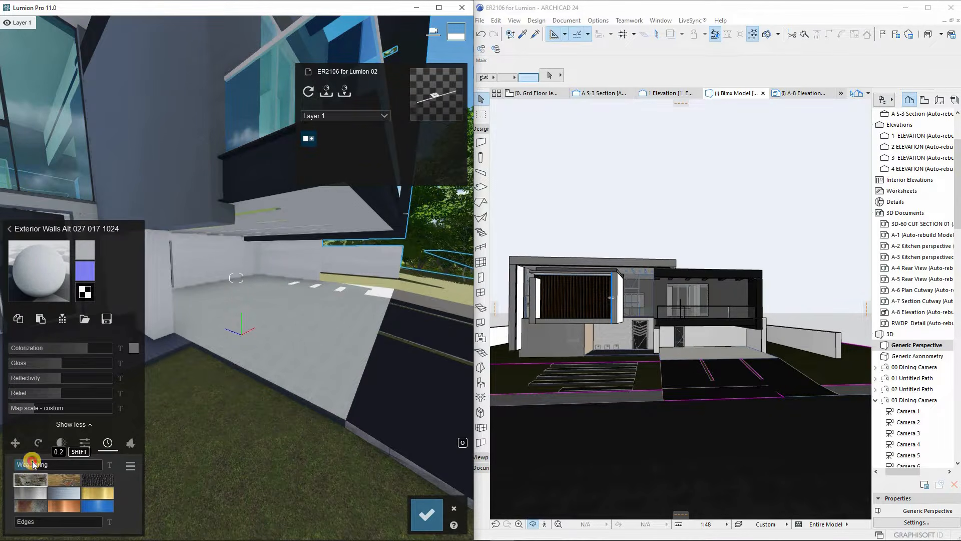
left_click_drag(24, 520, 29, 519)
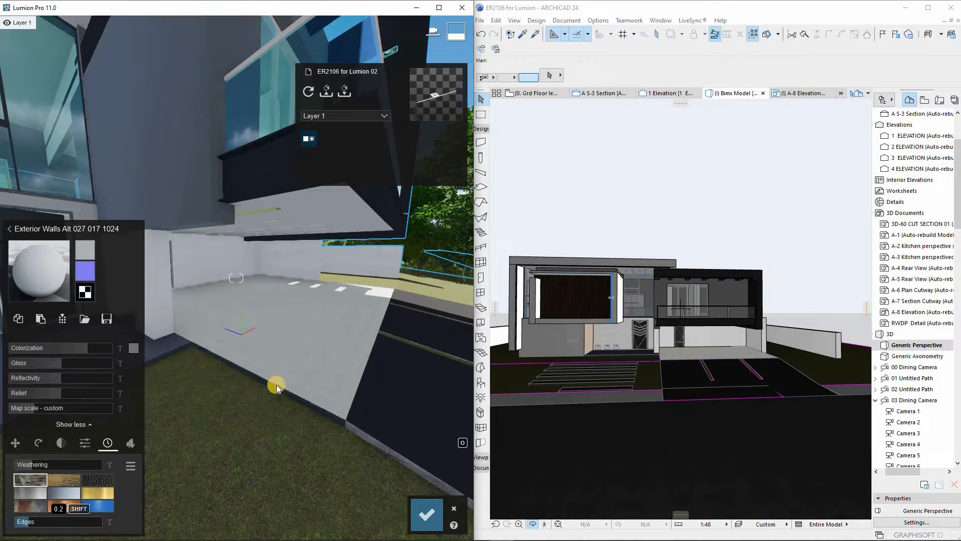
key("s")
key("a")
right_click_drag(277, 374, 198, 230)
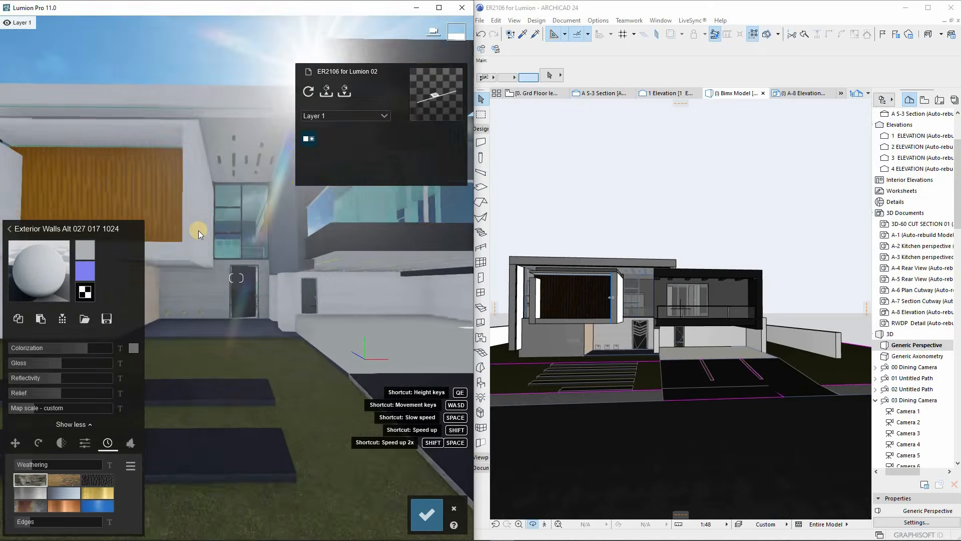
left_click(198, 231)
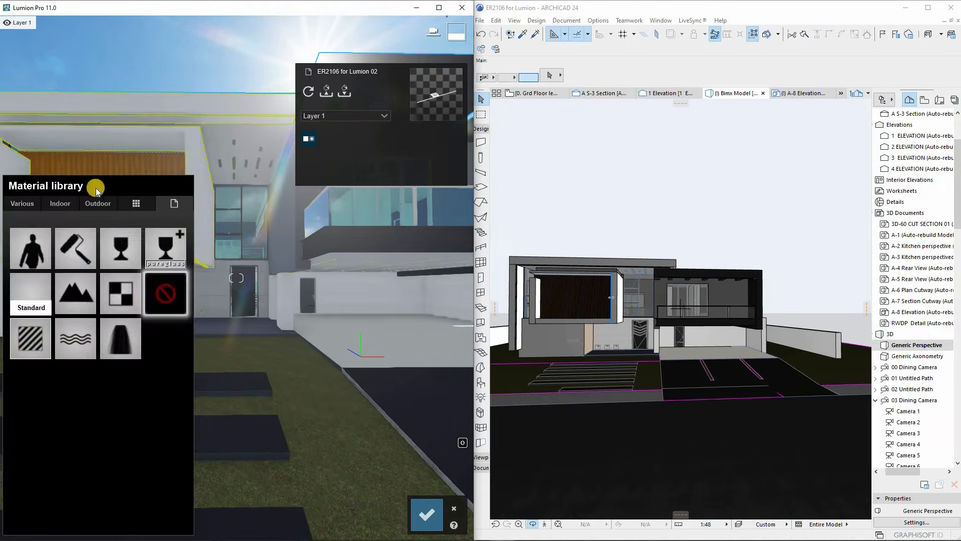
left_click(98, 204)
left_click(172, 233)
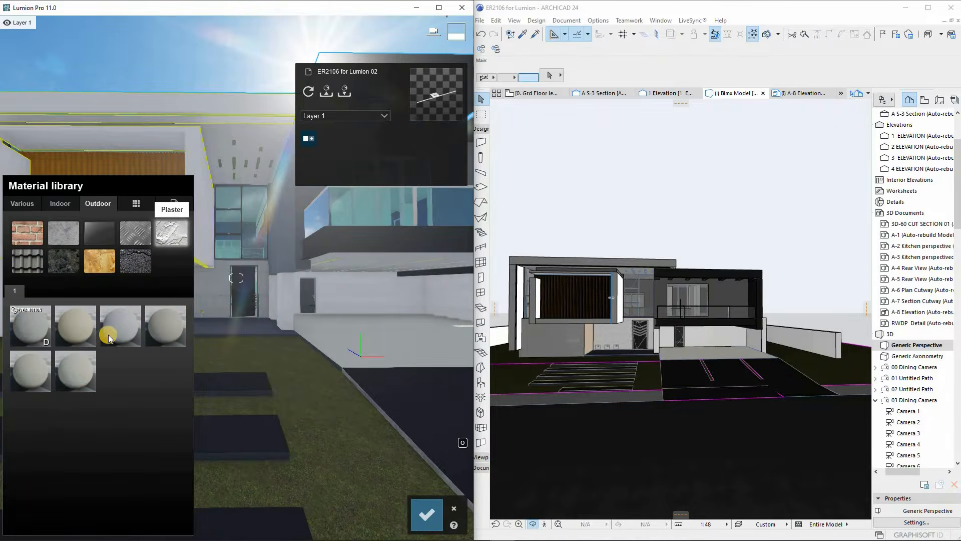
left_click(108, 339)
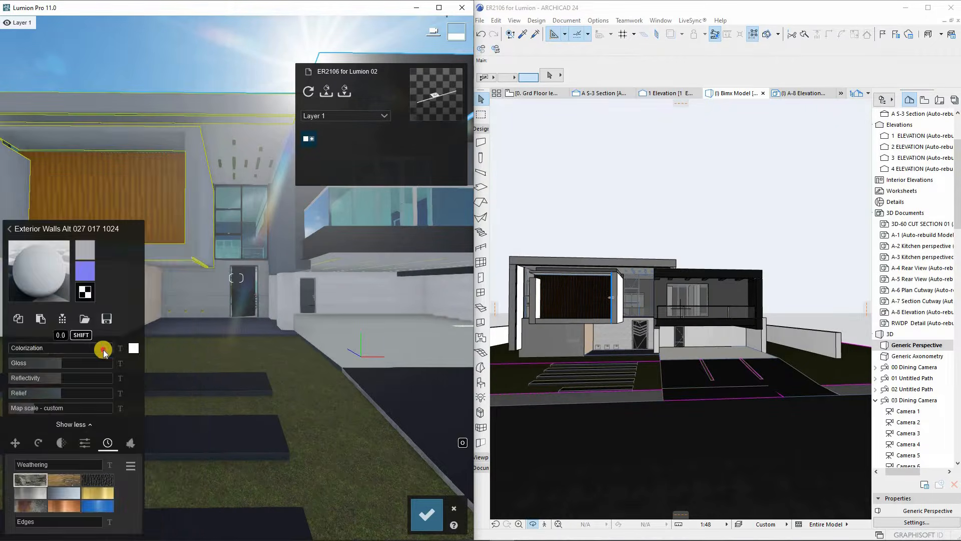
Raise the white frame plaster's colorization close to maximum, keeping it white, and add slight stone weathering.
left_click(103, 349)
left_click(27, 466)
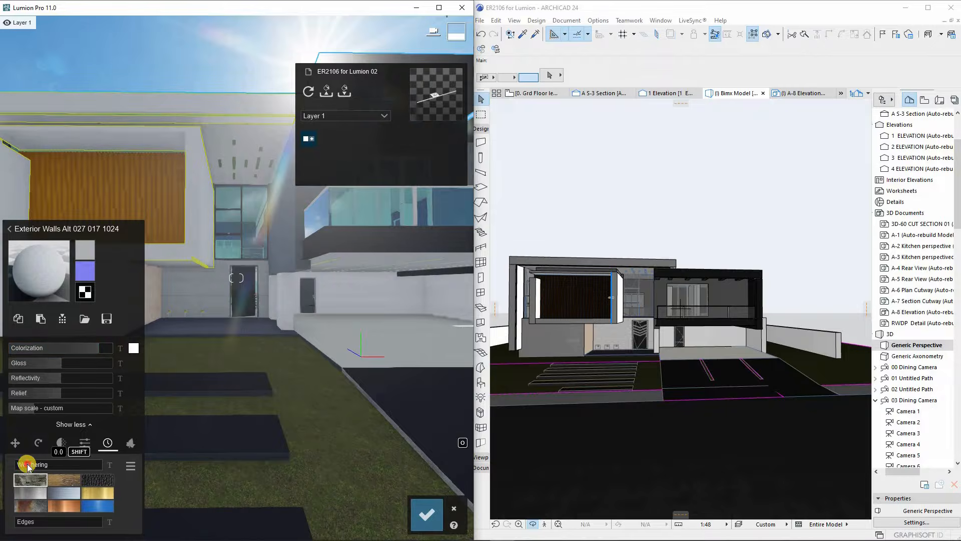
left_click_drag(27, 466, 31, 465)
Soften the edges of the white frame's plaster to about 0.2, checking the result up close.
left_click(32, 521)
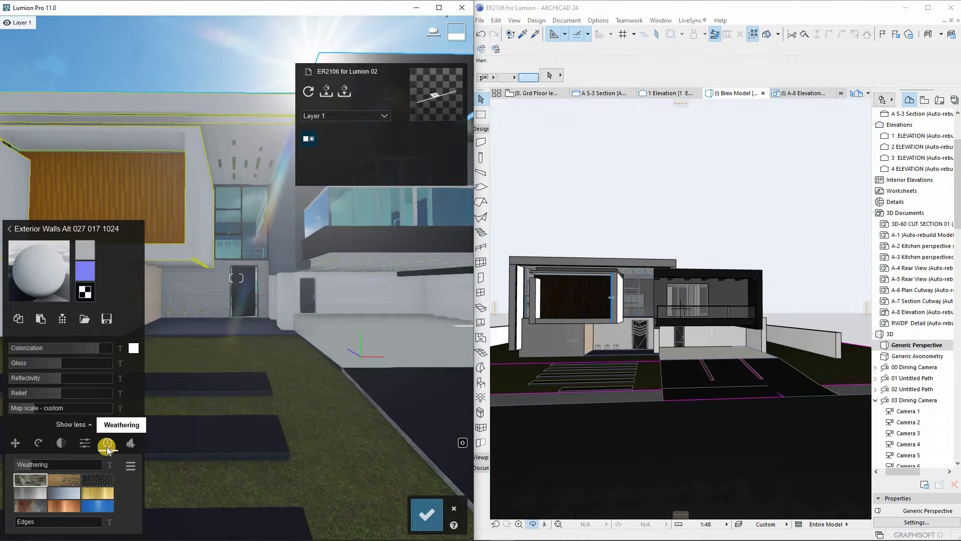
left_click(30, 522)
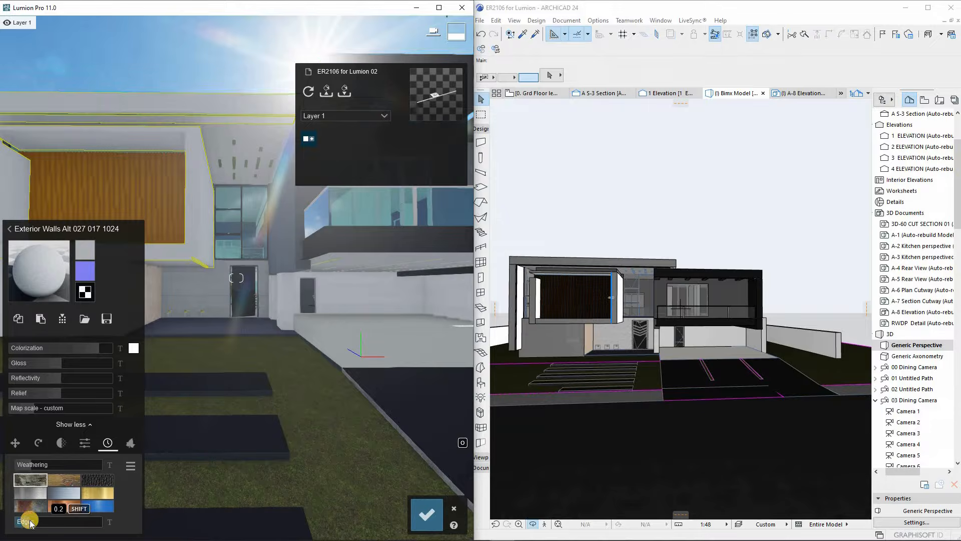
key("w")
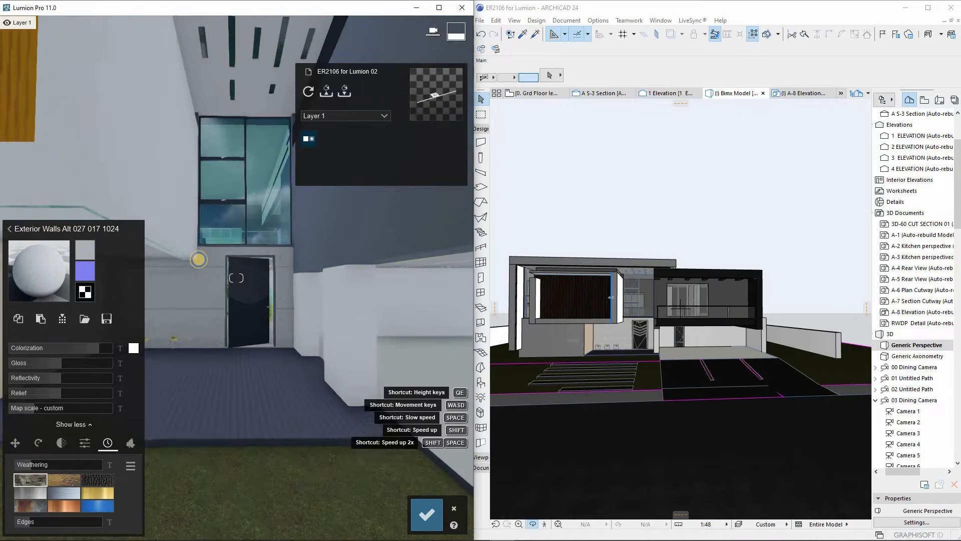
right_click_drag(199, 259, 181, 194)
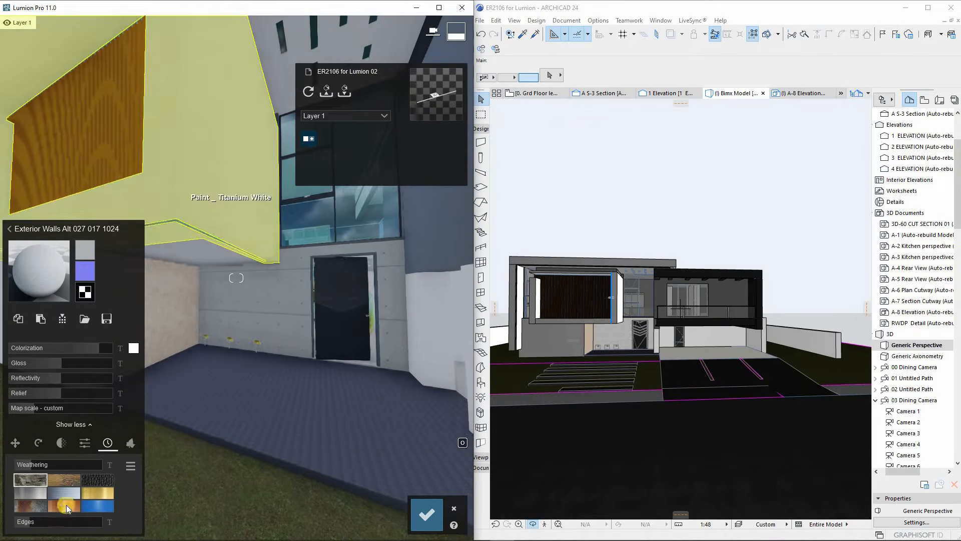
left_click(31, 523)
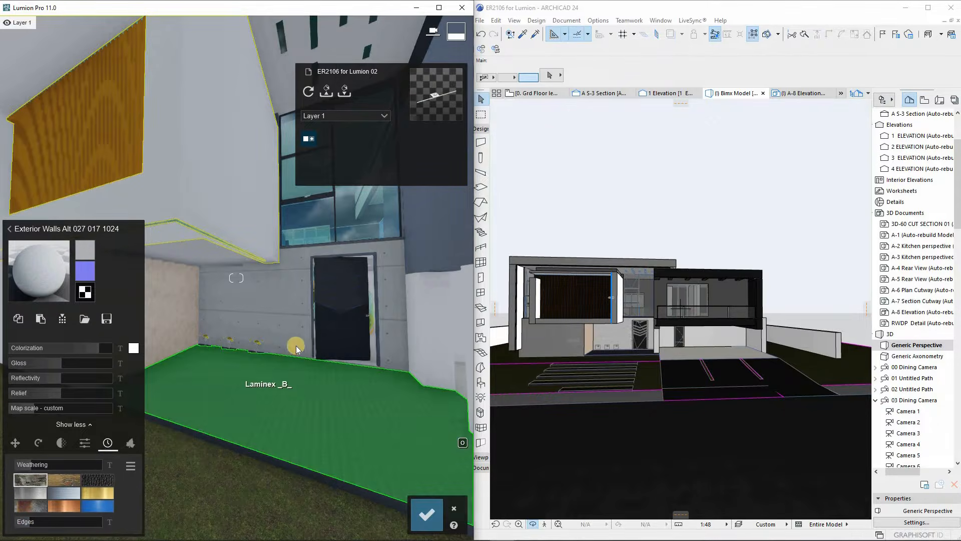
Try to copy the entrance wall's Concrete 022 1024 onto the adjoining beige Exterior wall tiles 1 surface.
key("s")
left_click(296, 304)
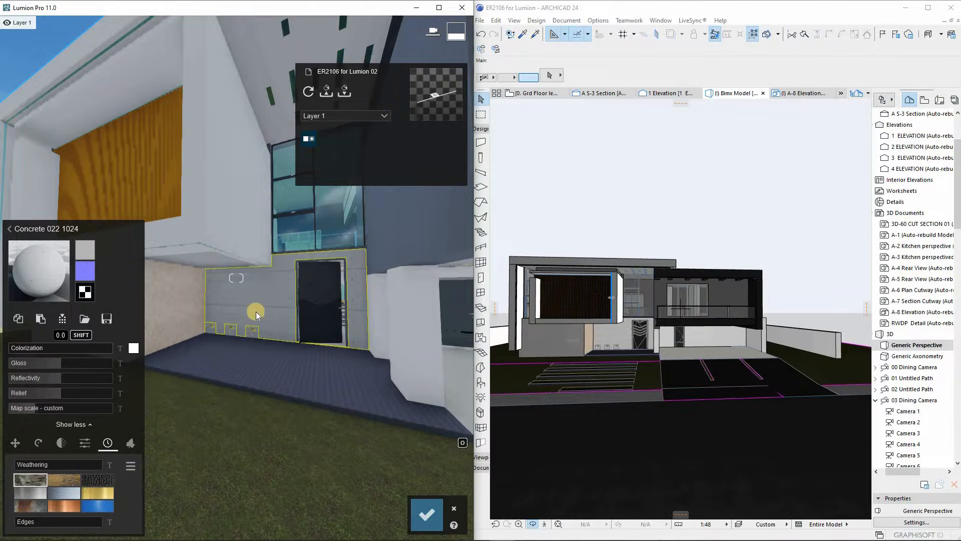
right_click_drag(322, 336, 308, 328)
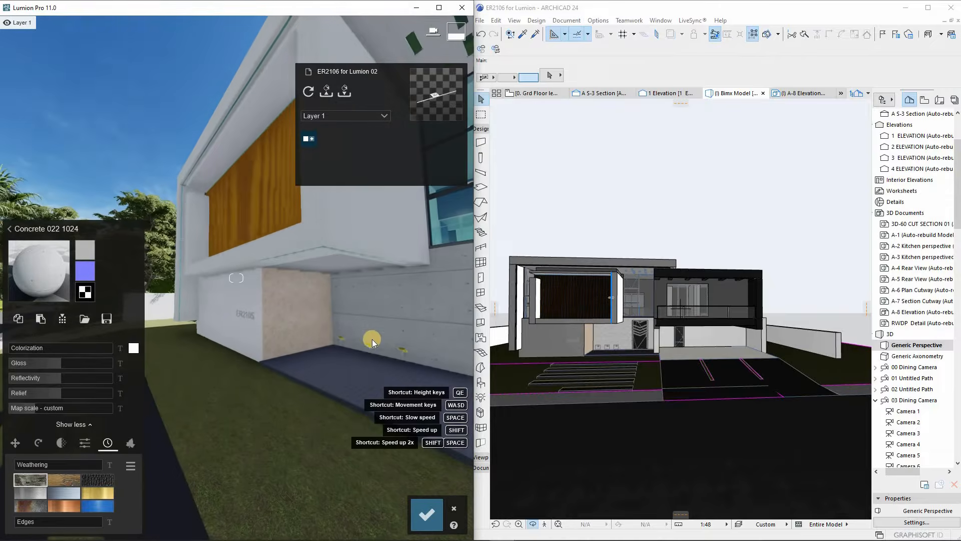
key("w")
left_click(60, 317)
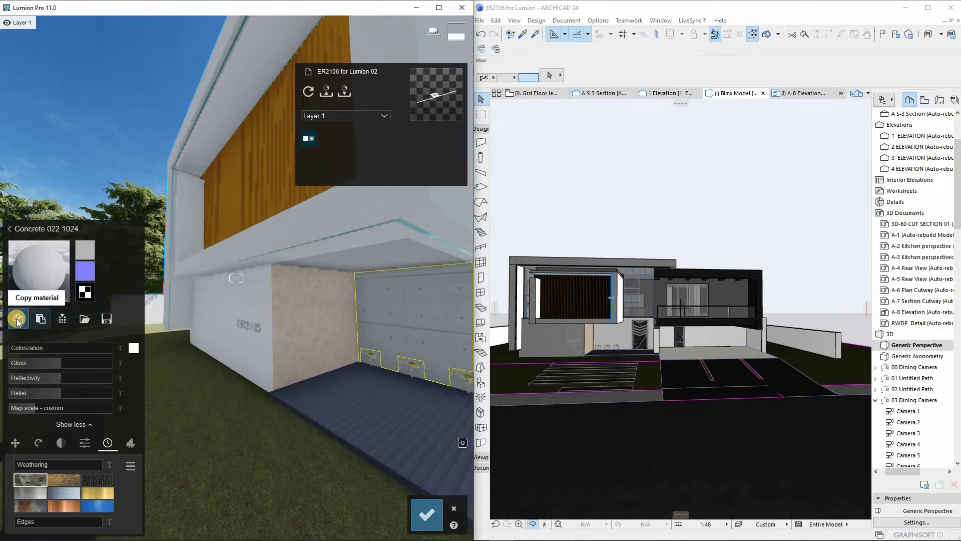
left_click(39, 323)
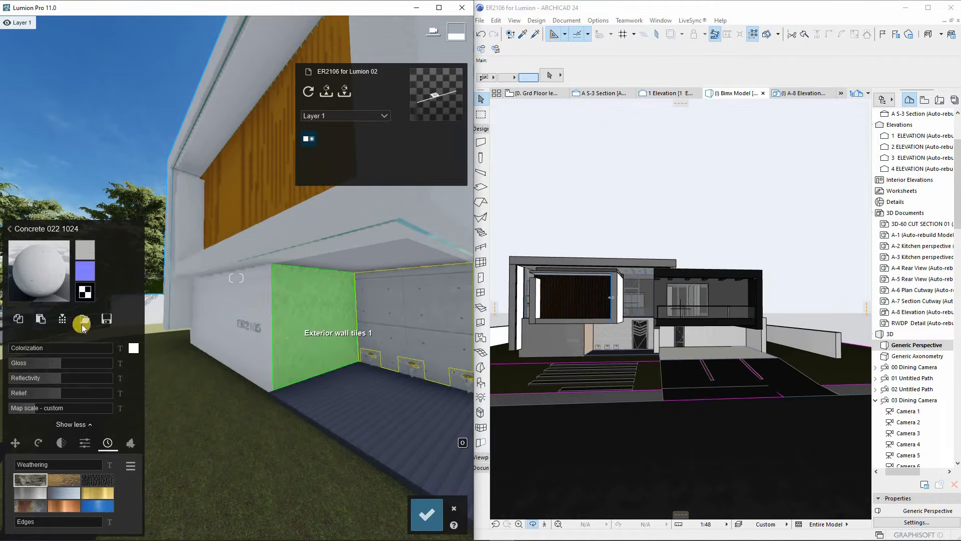
left_click(343, 344)
left_click(12, 341)
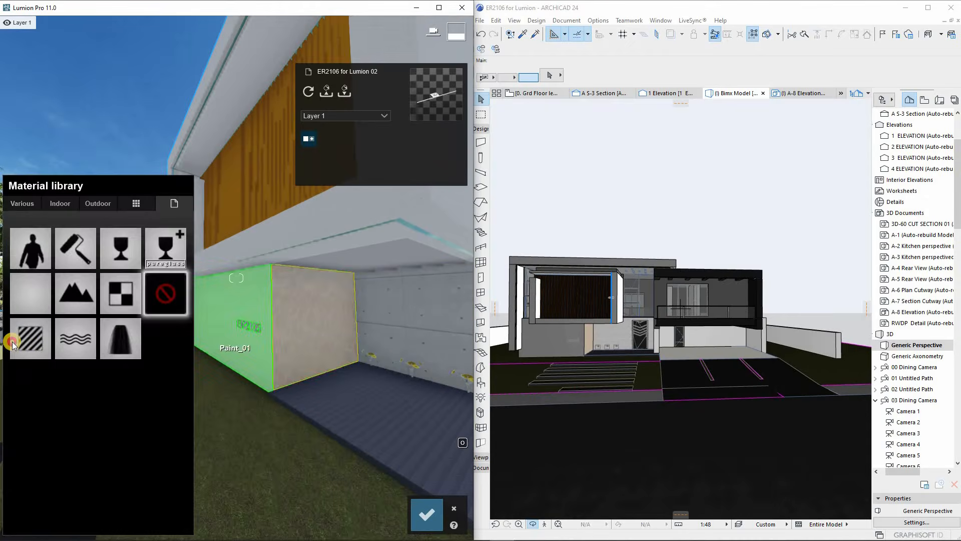
left_click(38, 351)
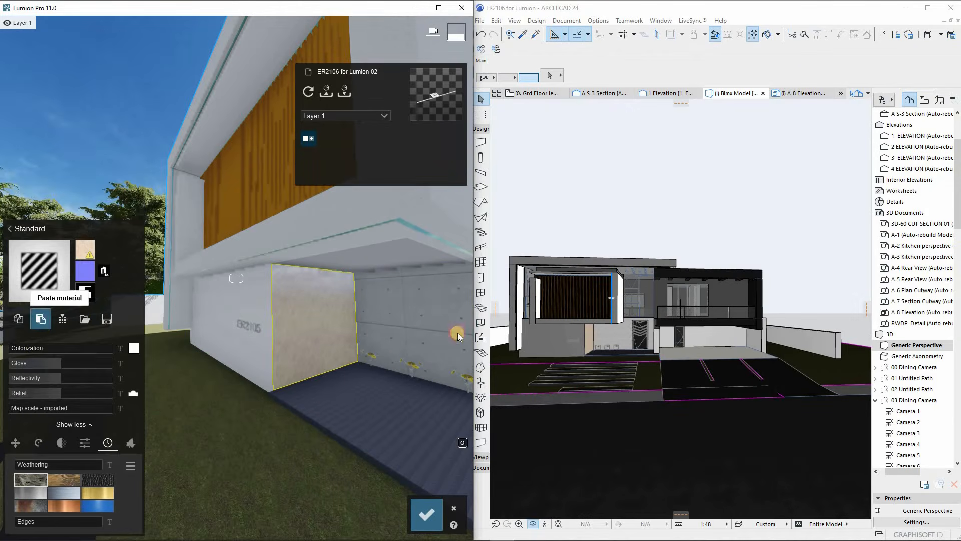
Copy Concrete 022 1024 from the entrance wall and paste it onto the adjoining beige tiled wall.
scroll(383, 329, "down", 3)
left_click(396, 317)
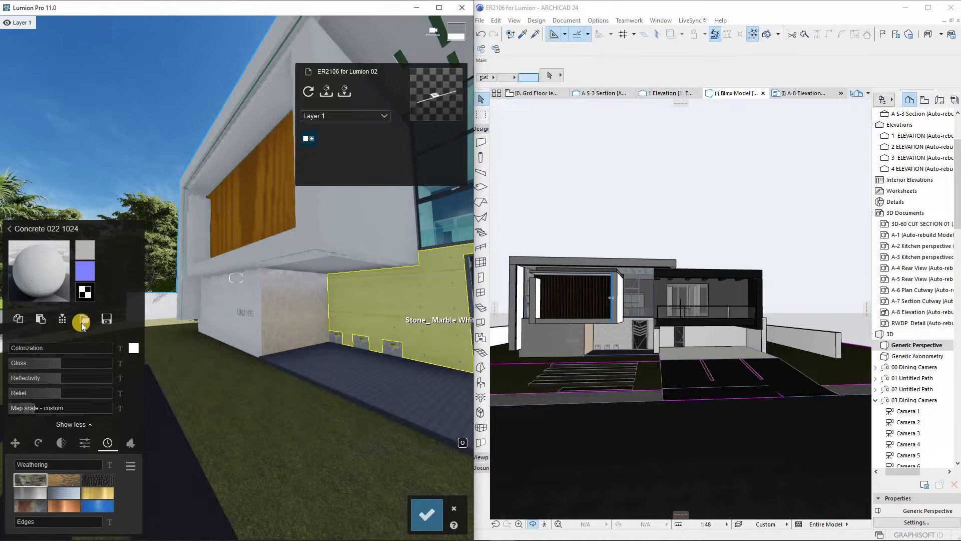
left_click(20, 319)
left_click(245, 324)
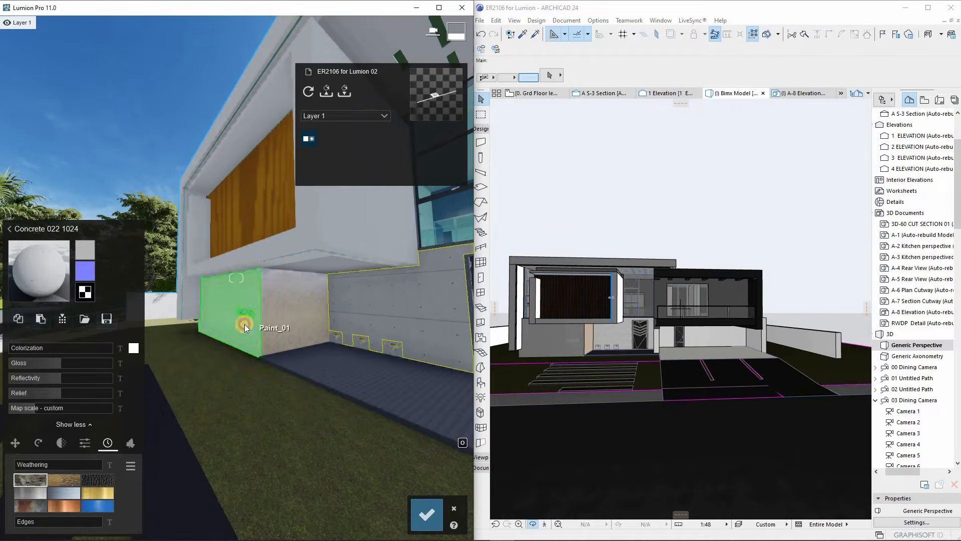
left_click(271, 327)
left_click(42, 320)
Assign the outdoor concrete Concrete 017 1024 to the dark grey driveway surface and its matching stepping slabs.
scroll(292, 332, "up", 2)
mouse_move(292, 331)
right_mouse_down()
mouse_move(275, 334)
mouse_move(277, 325)
mouse_move(265, 333)
mouse_move(295, 352)
mouse_move(289, 312)
right_mouse_up()
key("d")
key("s")
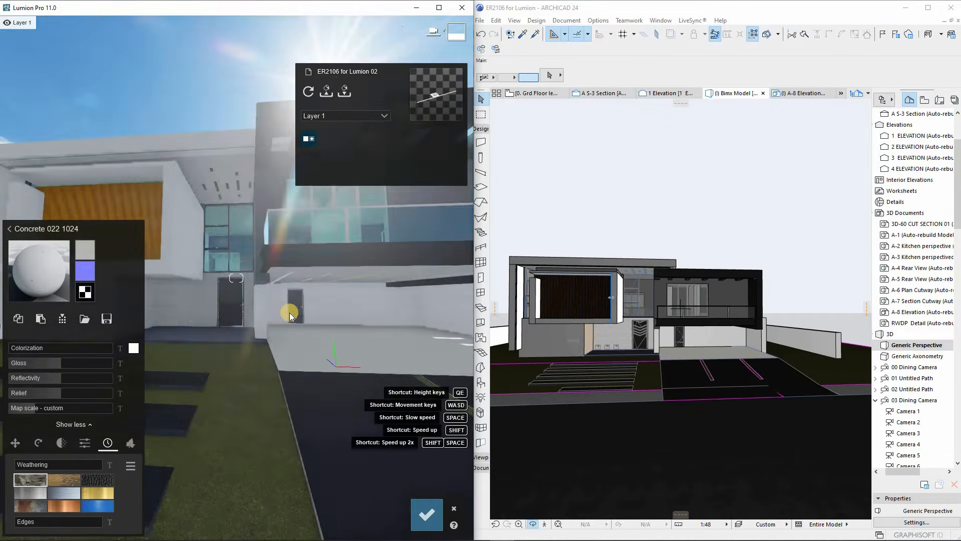
key("s")
left_click(290, 393)
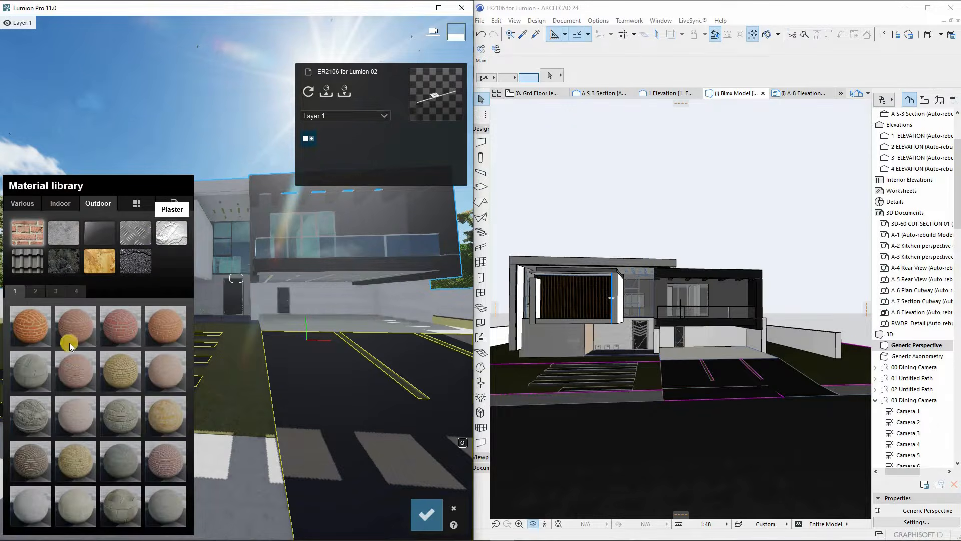
left_click(172, 233)
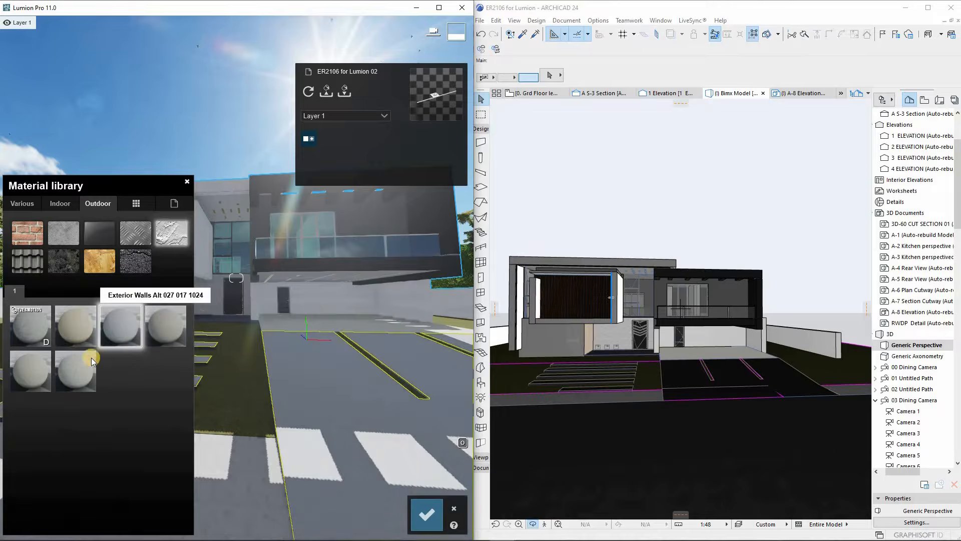
left_click(64, 234)
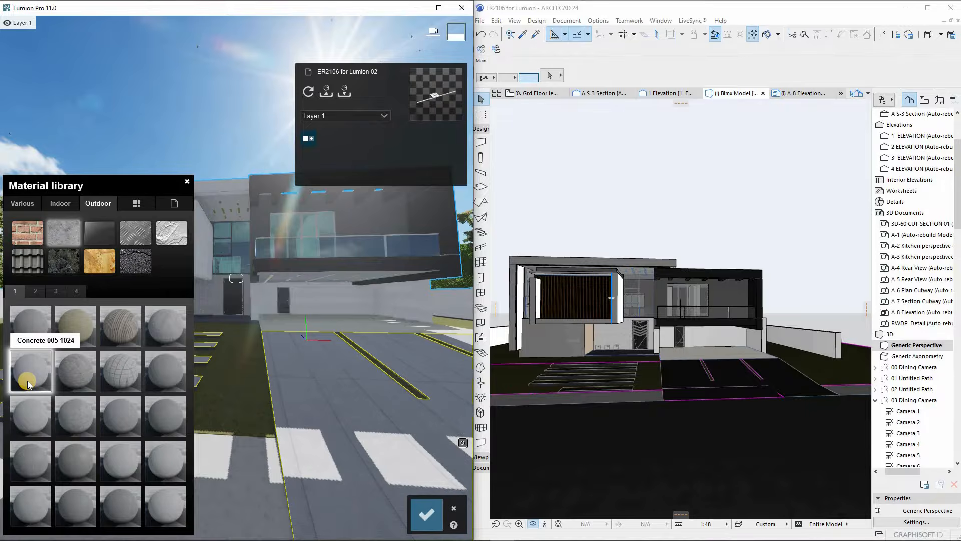
left_click(22, 332)
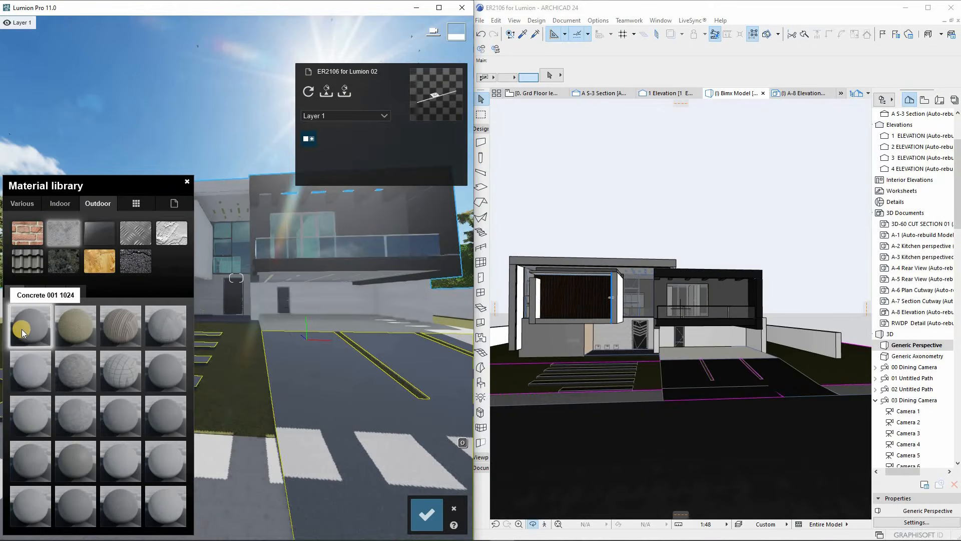
left_click(132, 465)
Try Concrete 005 1024 and a darker outdoor concrete on the Concrete _ Topping pavement strip along the road.
key("s")
key("w")
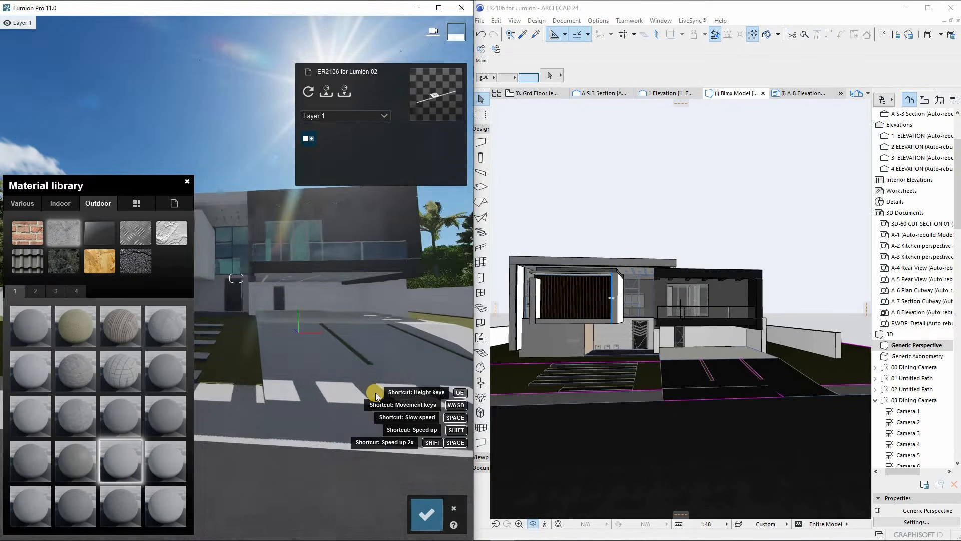
right_click_drag(373, 393, 282, 406)
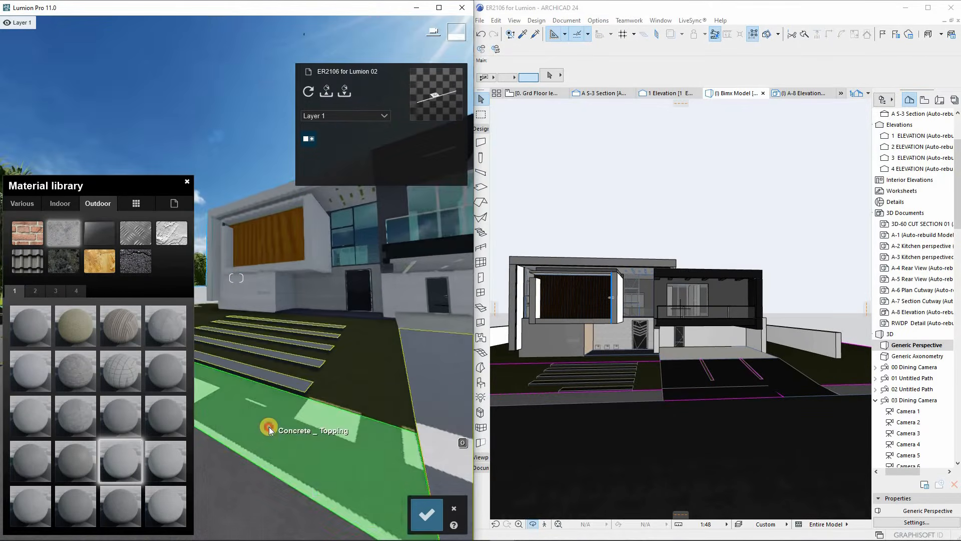
left_click(269, 426)
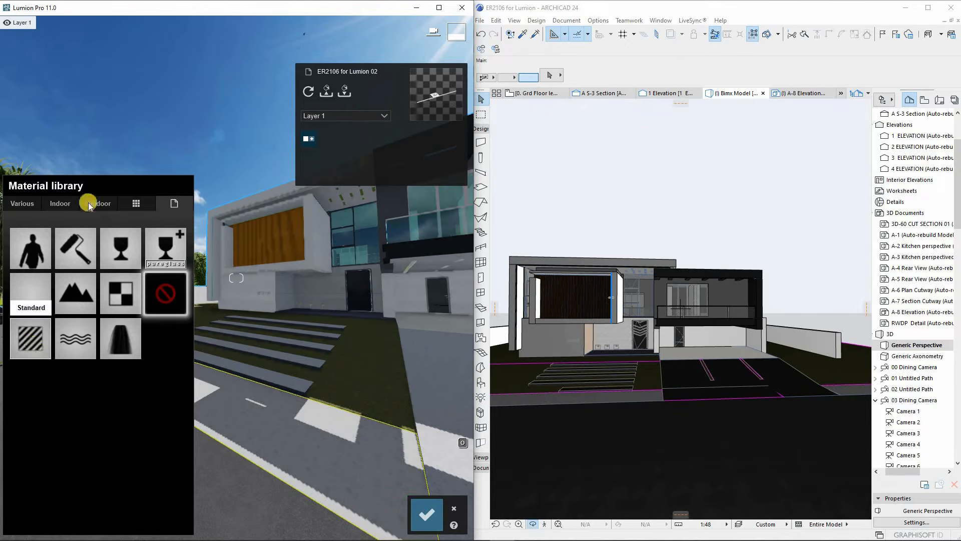
left_click(93, 205)
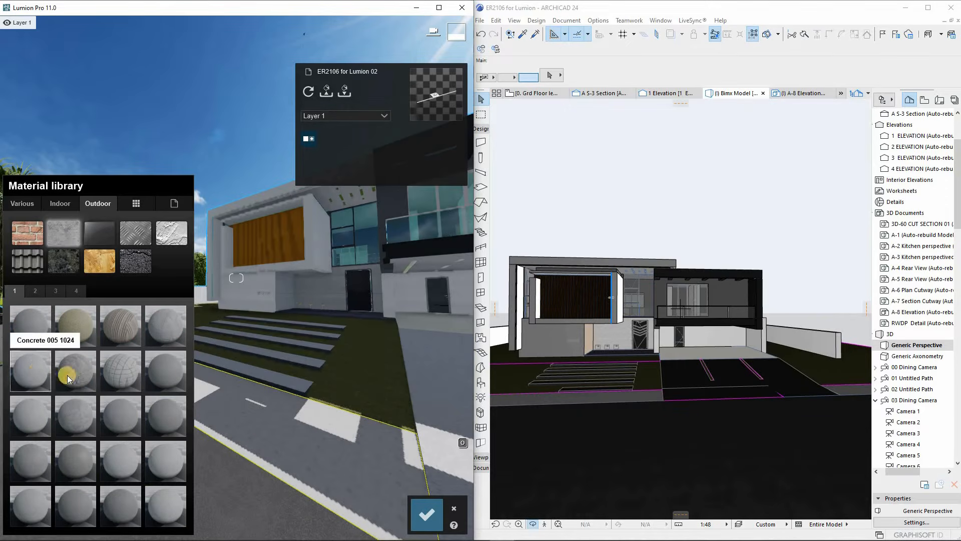
scroll(317, 405, "down", 4)
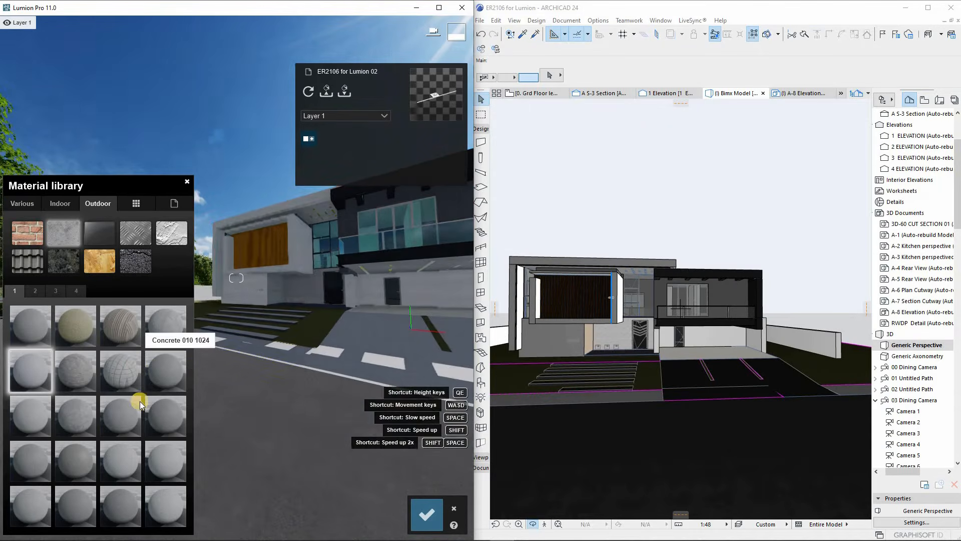
left_click(158, 415)
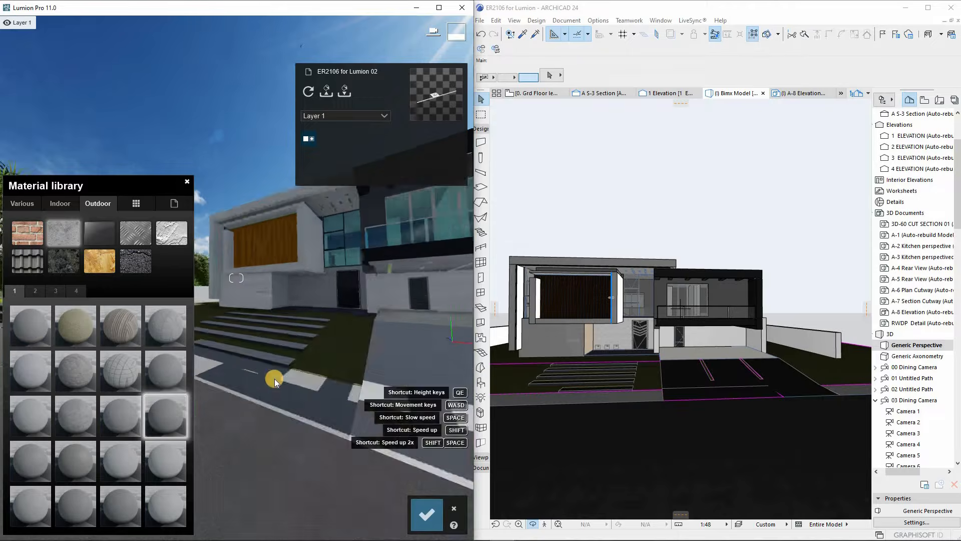
scroll(274, 379, "up", 4)
scroll(274, 378, "down", 2)
scroll(274, 378, "up", 2)
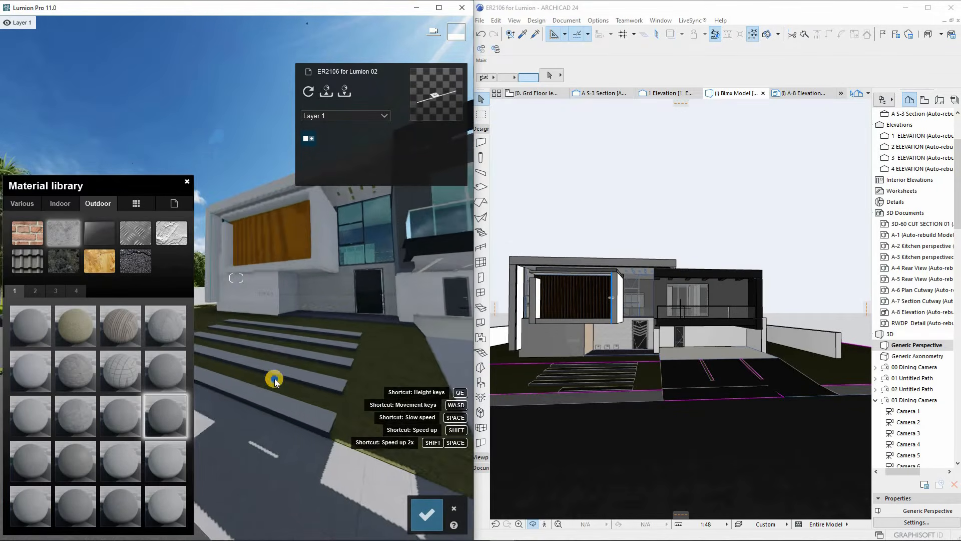
Compare further outdoor concretes on the roadside pavement strip and settle on Concrete 017 1024.
right_click_drag(274, 379, 286, 401)
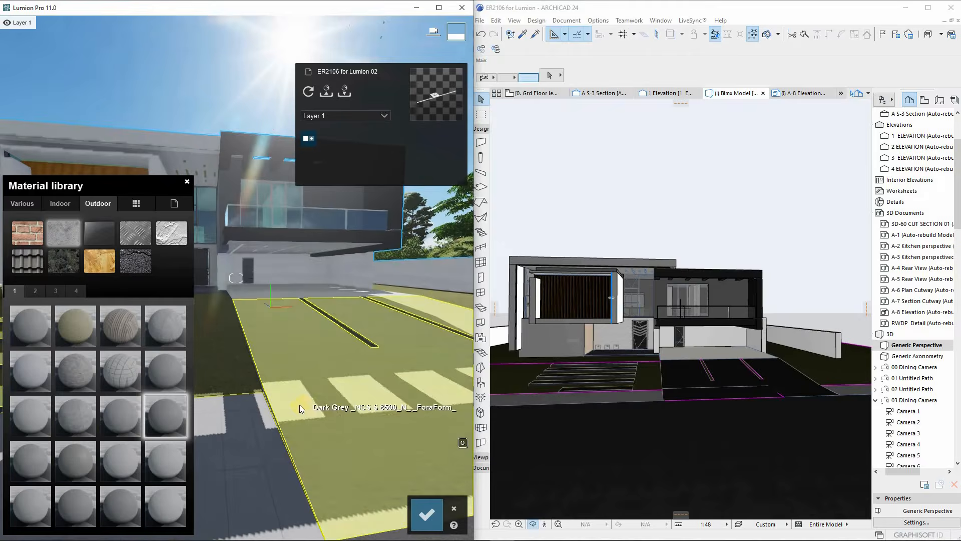
left_click(326, 444)
left_click(62, 423)
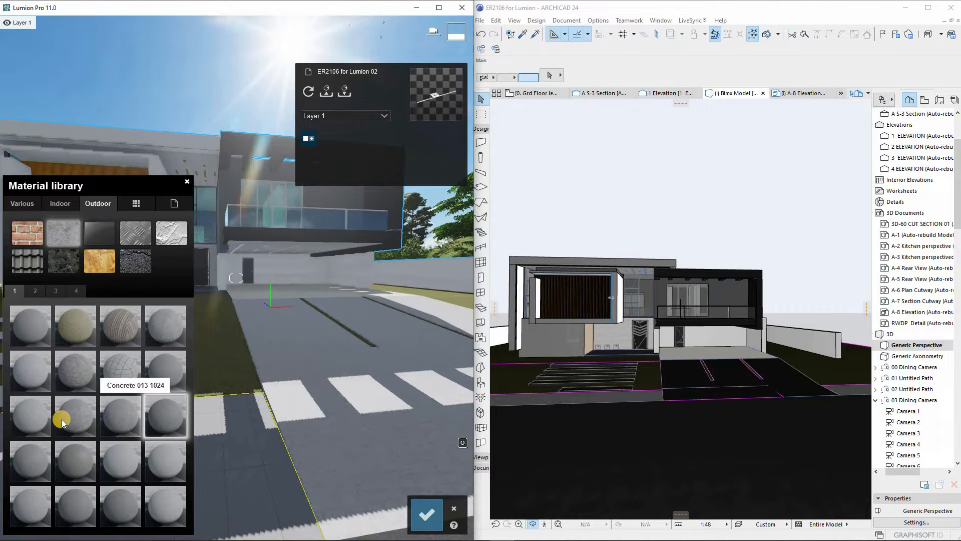
left_click(128, 419)
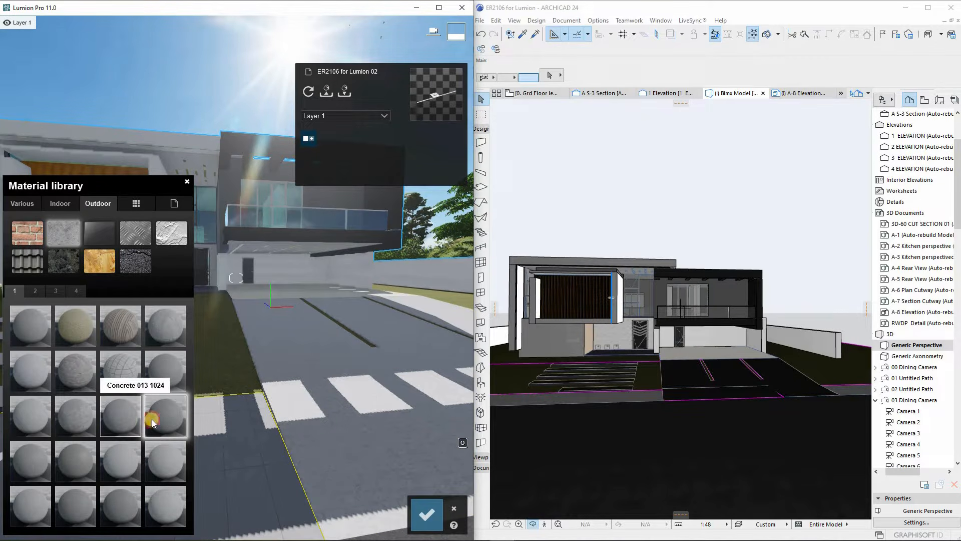
left_click(116, 459)
Inspect the materials of the stepping slabs on the front lawn and of the dark surface beside them.
right_click_drag(333, 443, 314, 472)
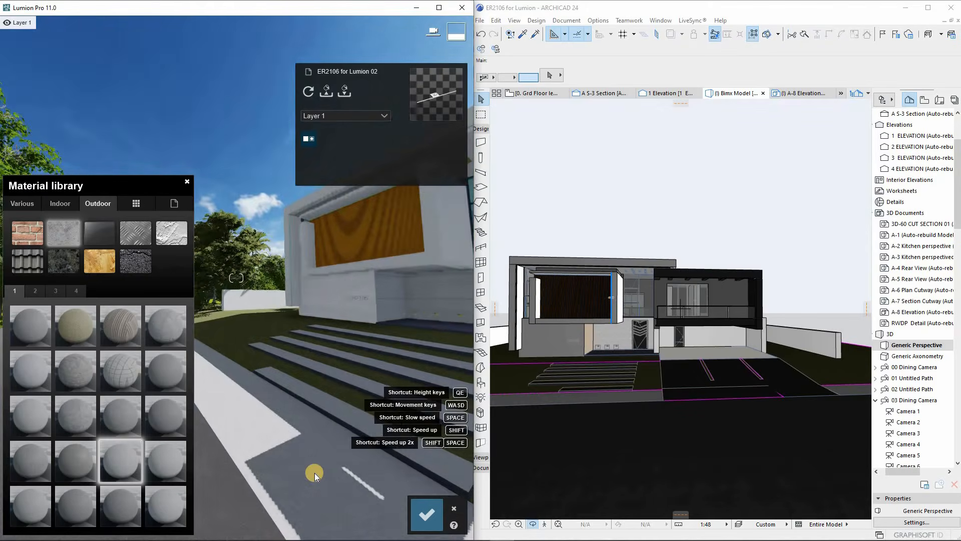
left_click(333, 408)
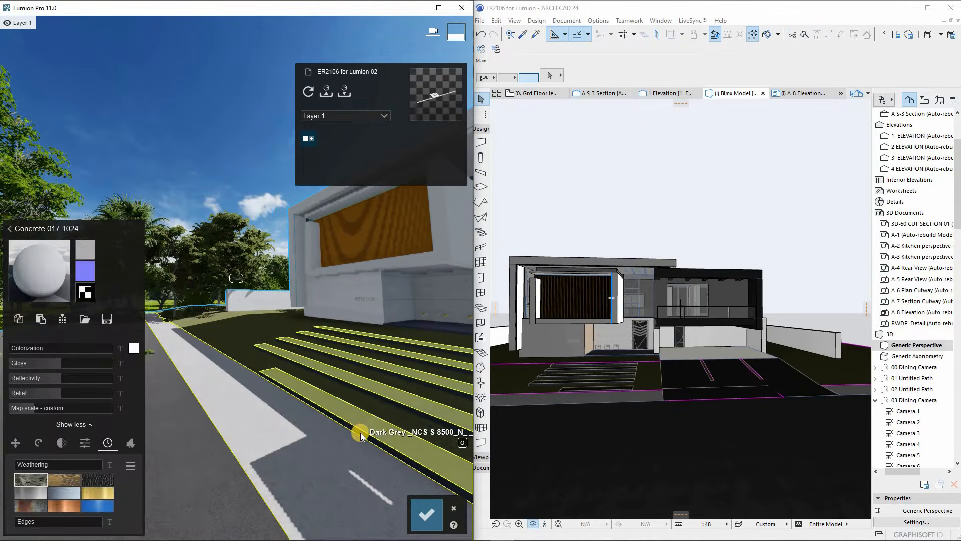
left_click(360, 433)
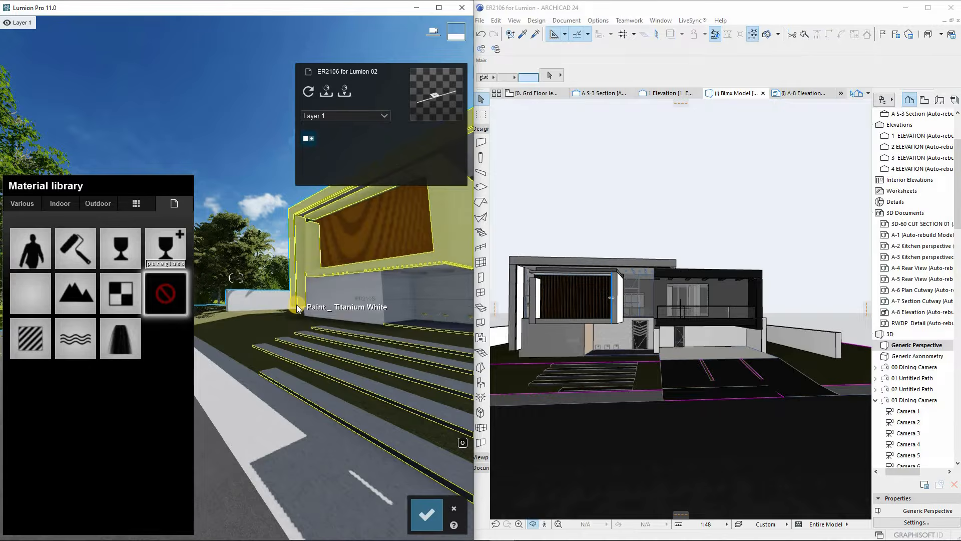
Replace the glass of the thin vertical strip on the white frame with a Standard material and raise its emissive close to maximum.
left_click(279, 310)
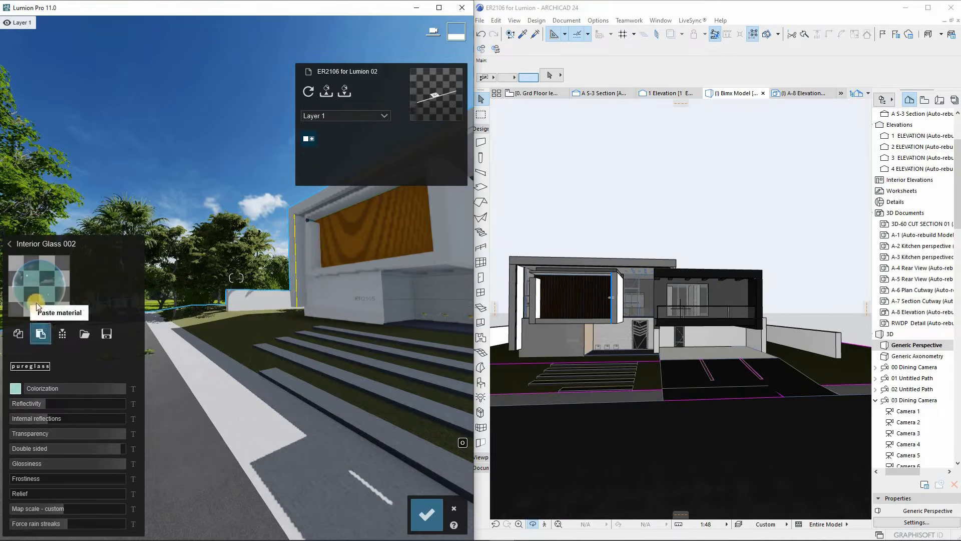
left_click(36, 303)
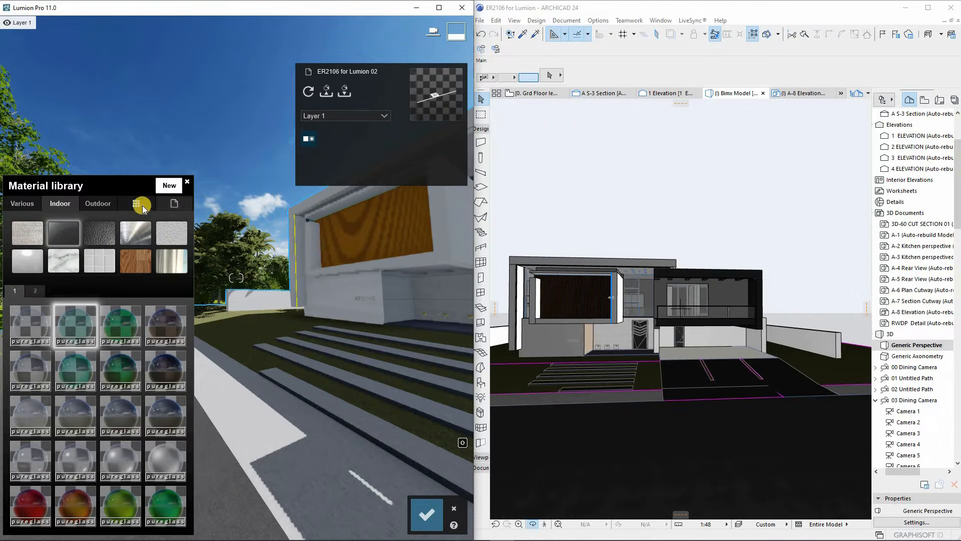
left_click(140, 204)
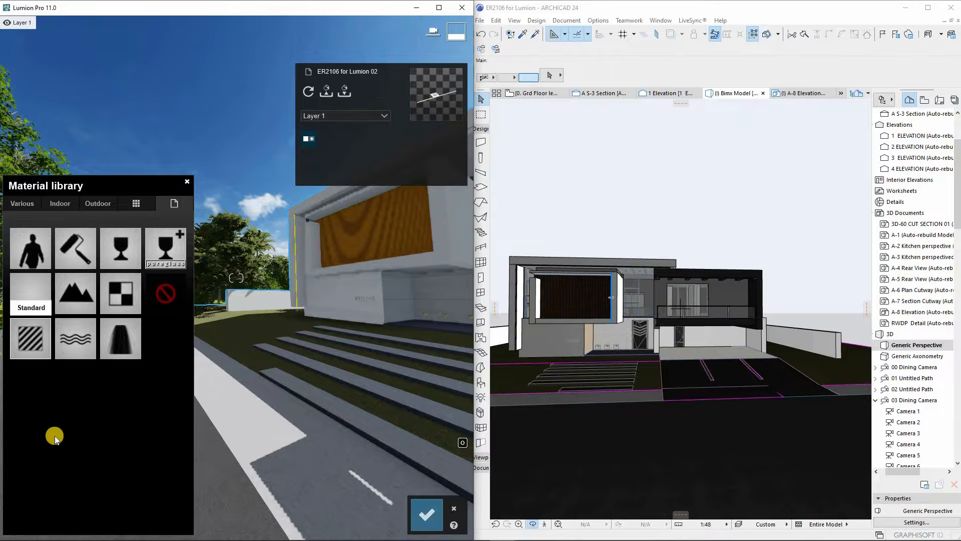
left_click(30, 339)
left_click(85, 442)
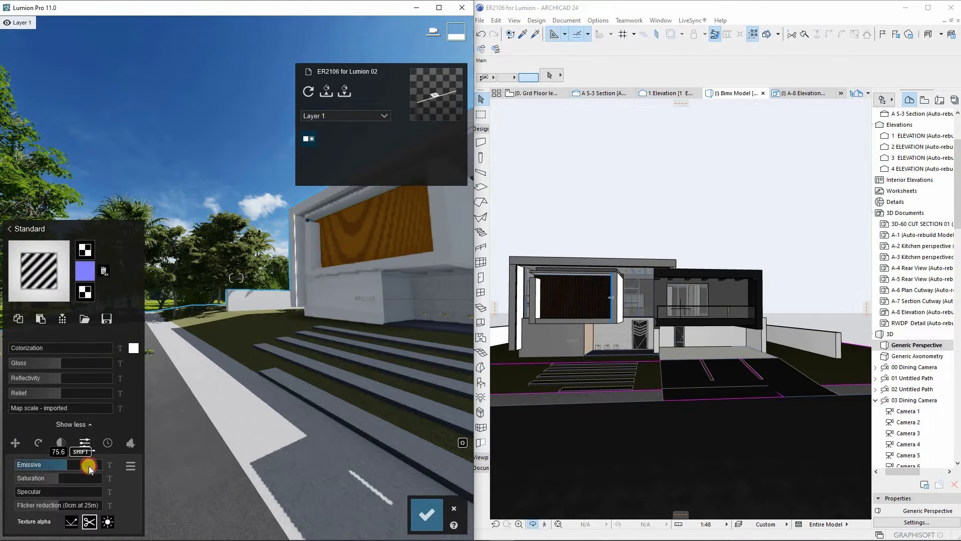
right_click_drag(310, 337, 239, 334)
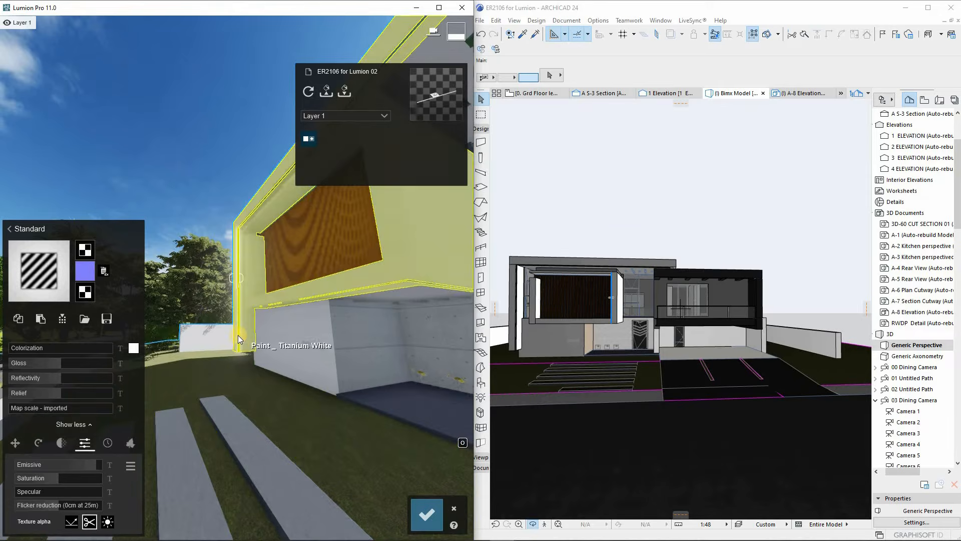
key("w")
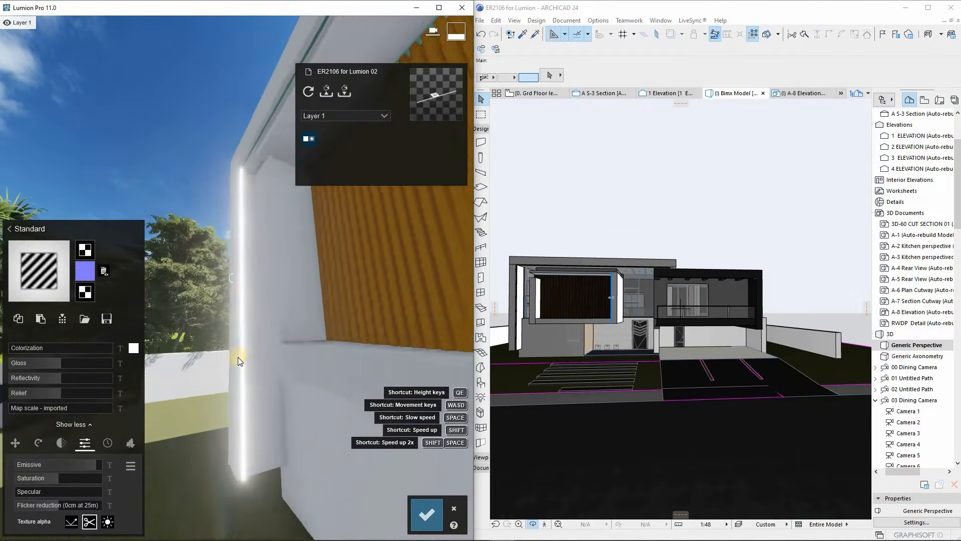
Replace the glass of the long light strips under the white roof frame with a Standard material and set its emissive to 135.5.
left_click(246, 151)
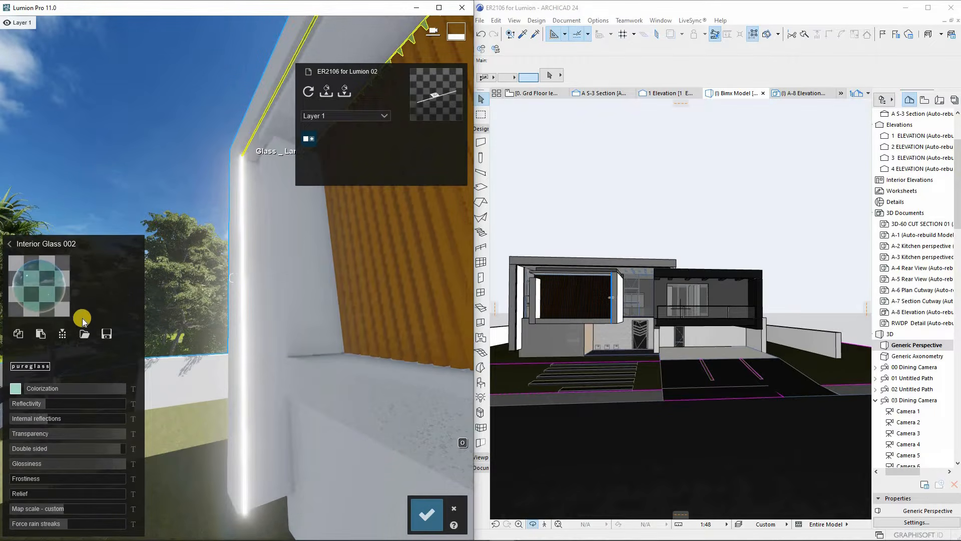
left_click(53, 299)
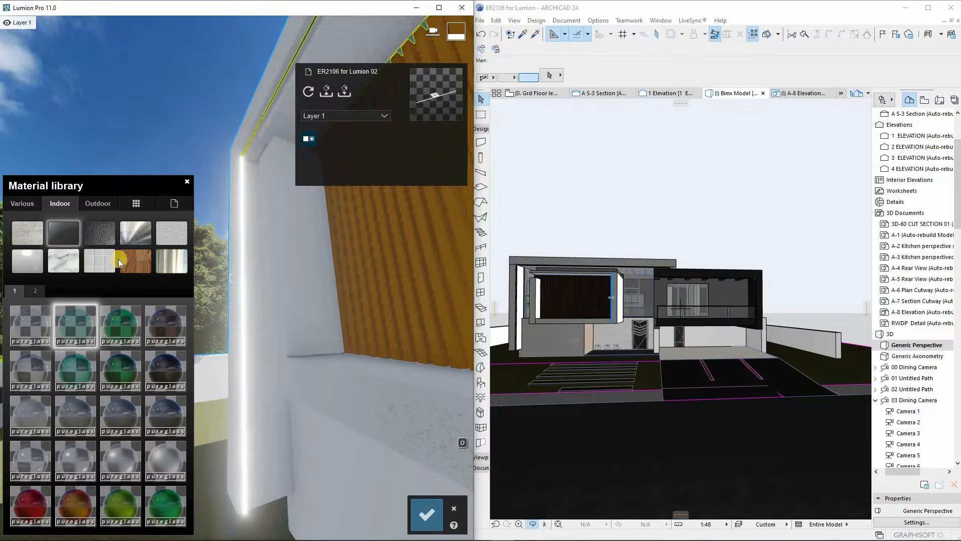
left_click(174, 203)
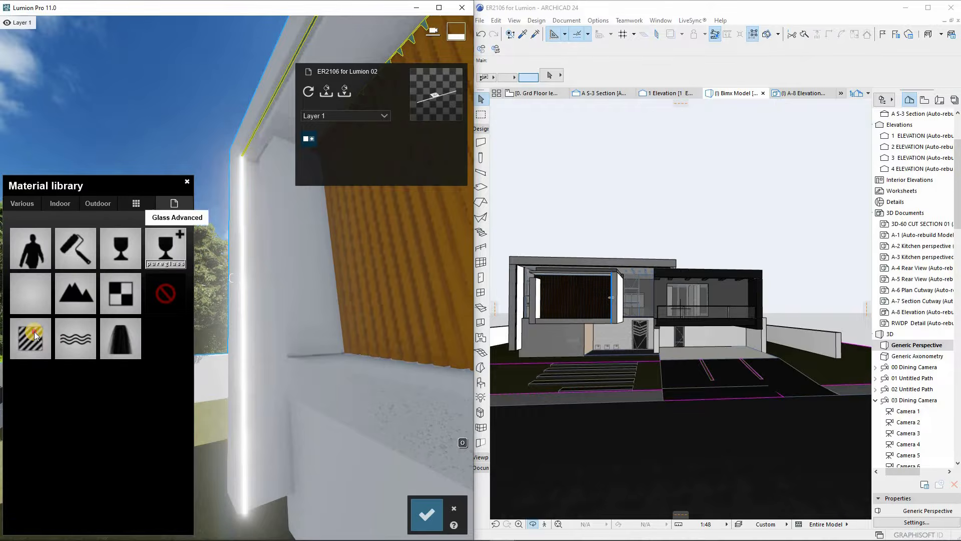
left_click(30, 338)
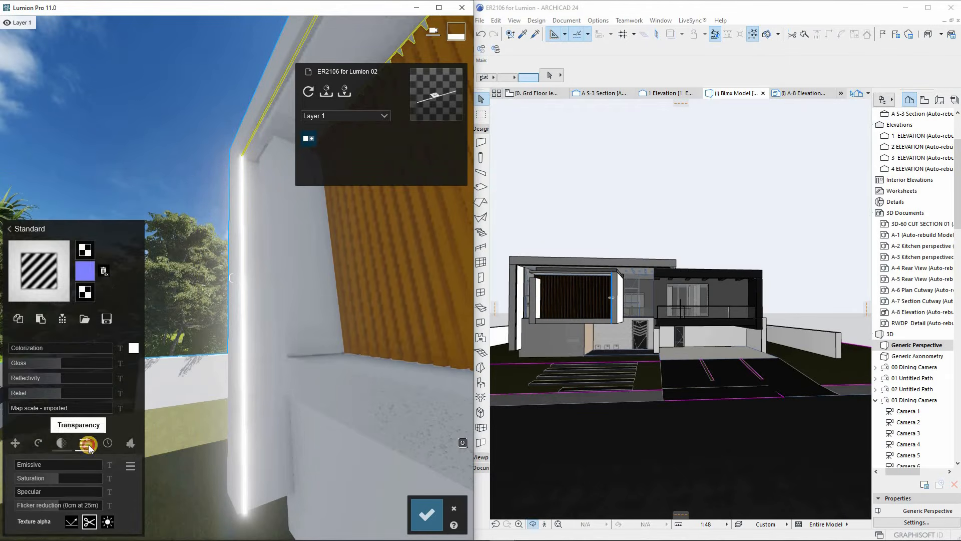
left_click_drag(55, 469, 77, 466)
right_click_drag(274, 350, 257, 313)
key("s")
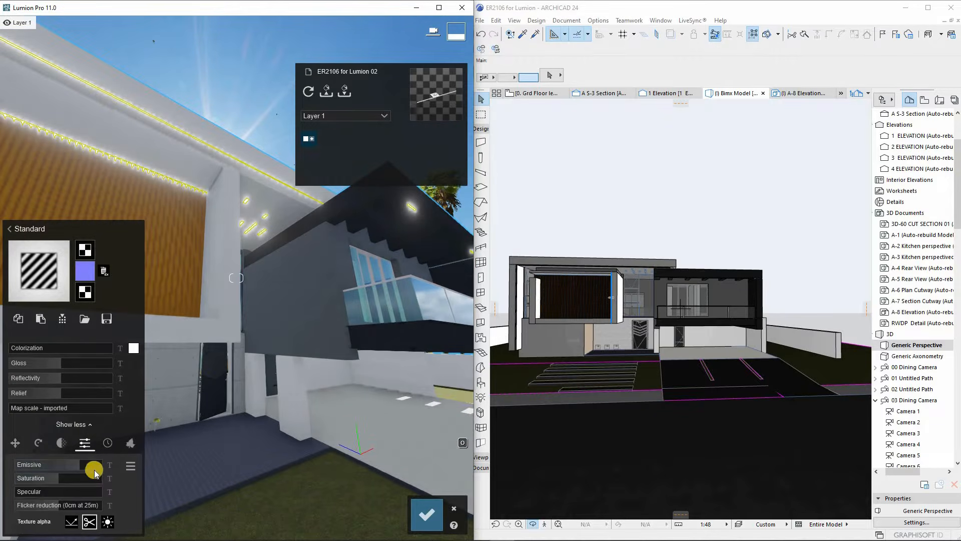
left_click_drag(74, 465, 74, 466, "shift")
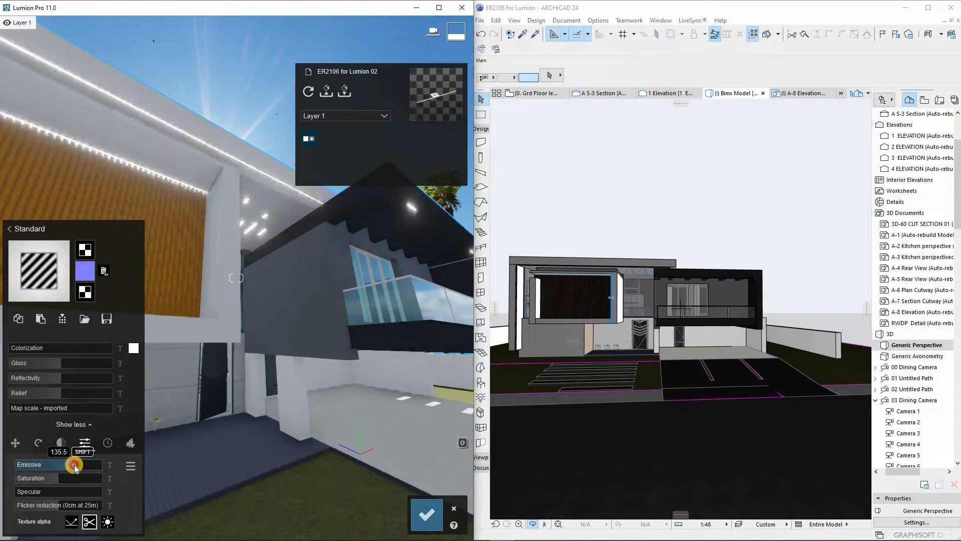
Set the light strips' colorization to 0.4 and shift the color picker's hue to yellow.
left_click(31, 348)
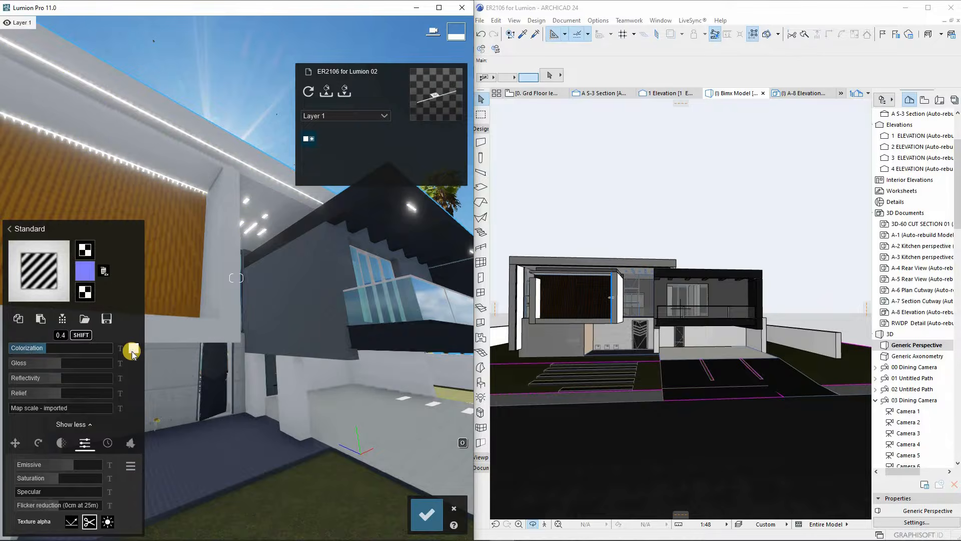
left_click(134, 348)
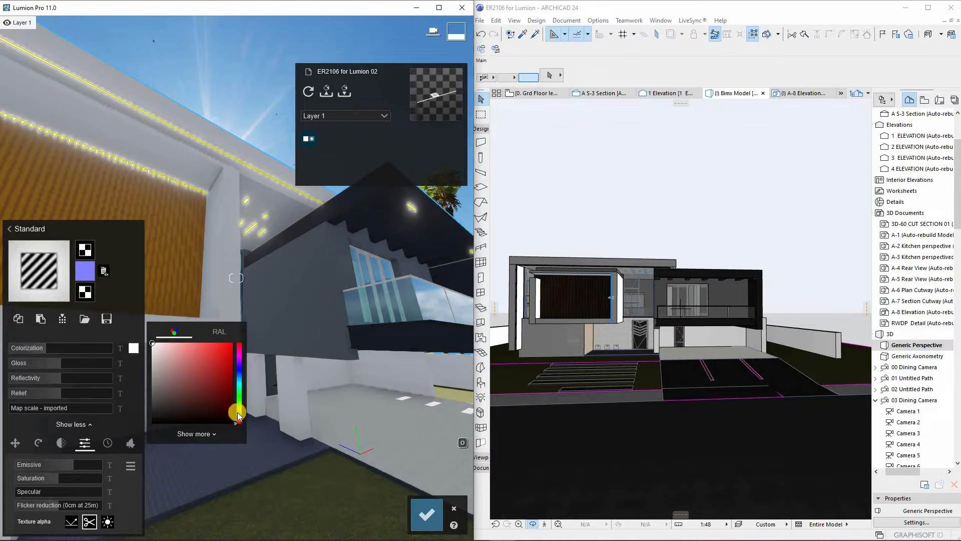
left_click_drag(239, 413, 239, 412)
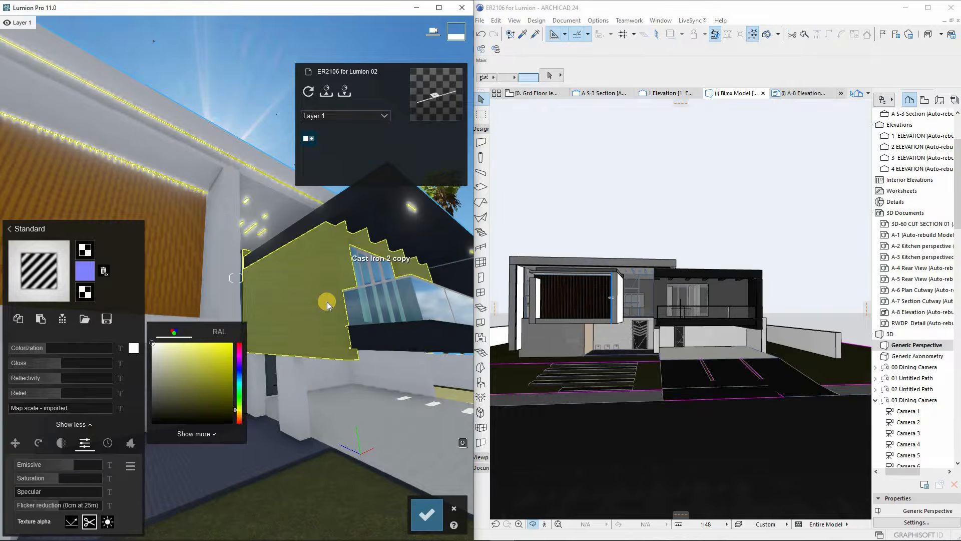
right_click_drag(327, 301, 333, 246)
key("s")
key("a")
key("s")
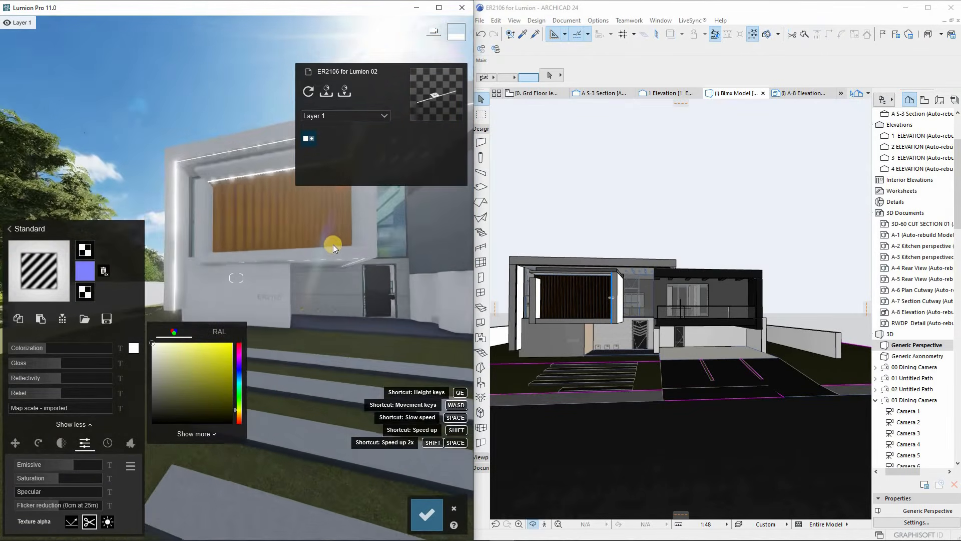
right_click_drag(329, 283, 242, 203)
left_click(242, 203)
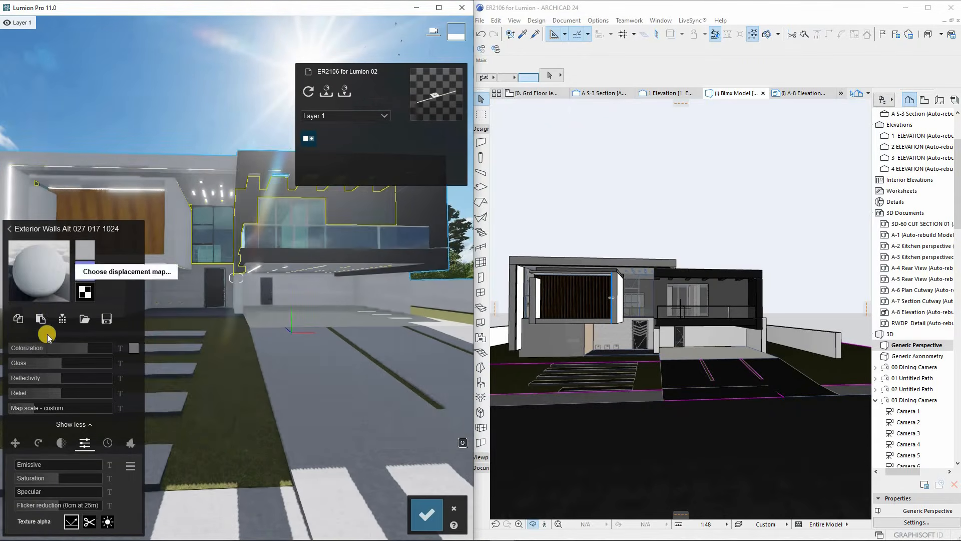
left_click(134, 348)
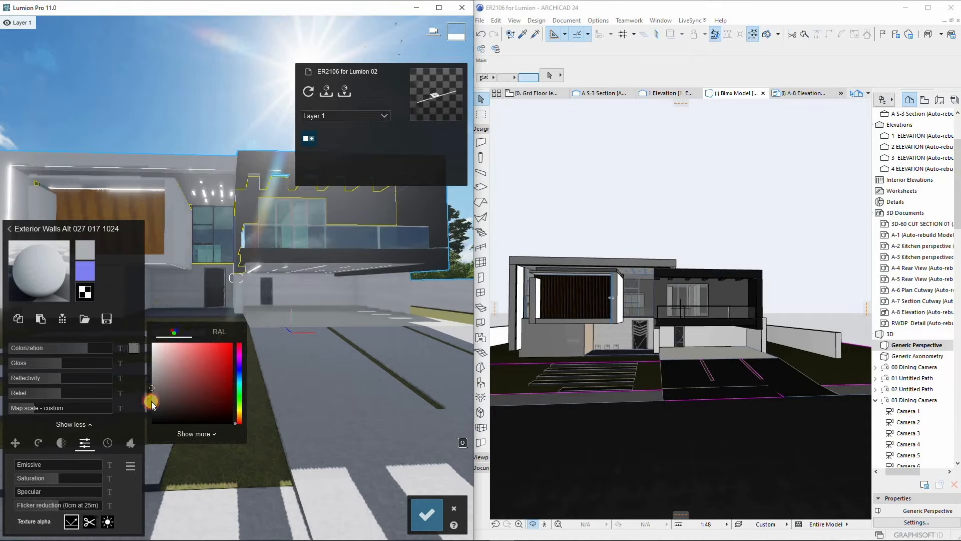
left_click_drag(152, 406, 155, 414)
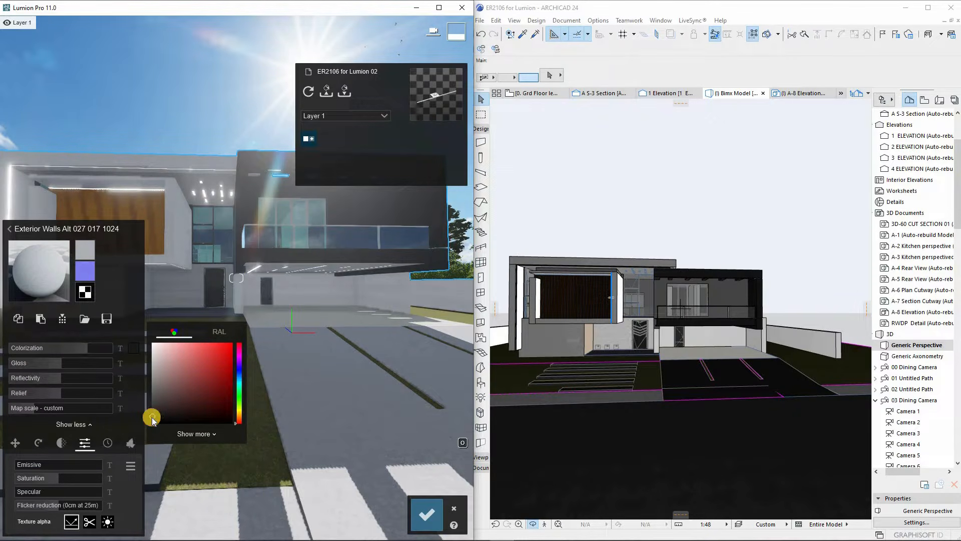
Replace the Standard material on the dark frame around the balcony with the indoor metal Aluminium.
left_click(251, 254)
left_click(37, 343)
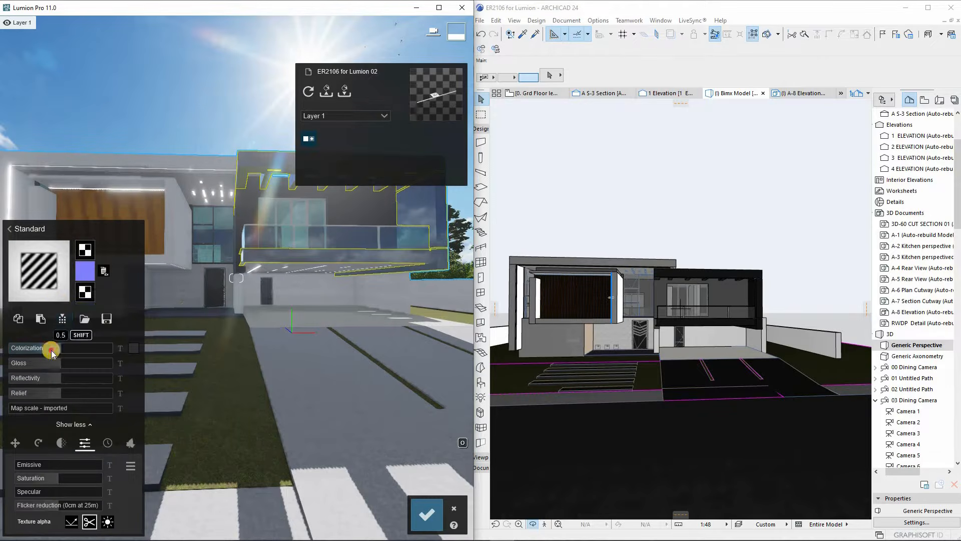
left_click(95, 227)
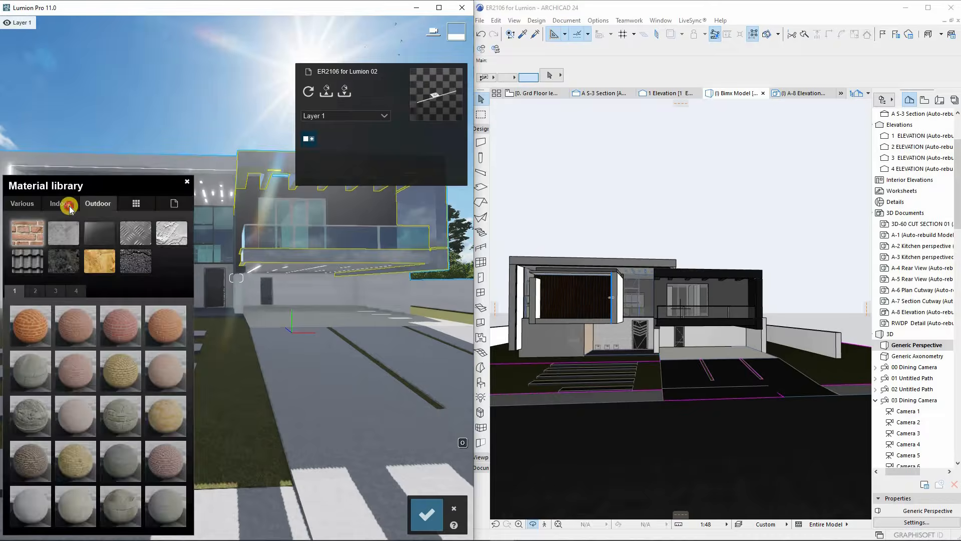
left_click(100, 232)
left_click(68, 204)
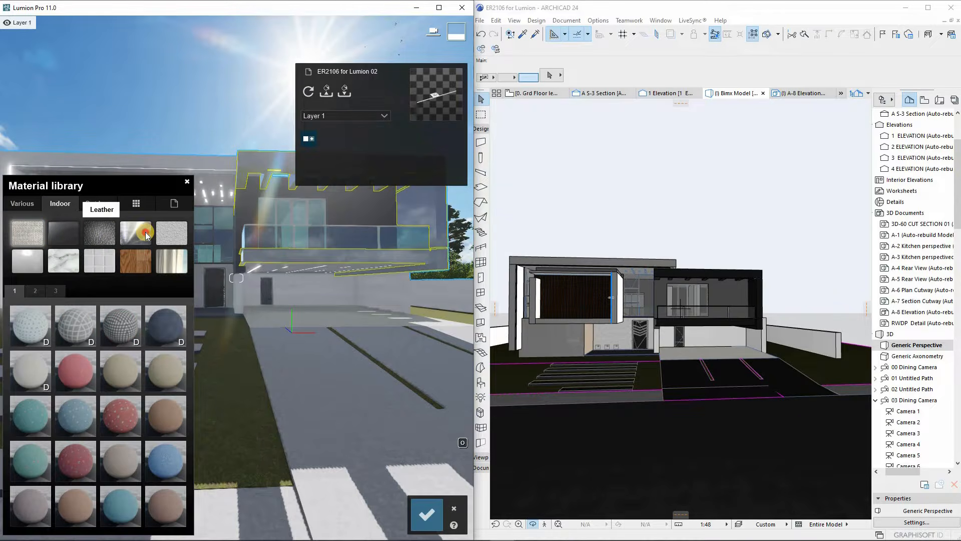
left_click(124, 245)
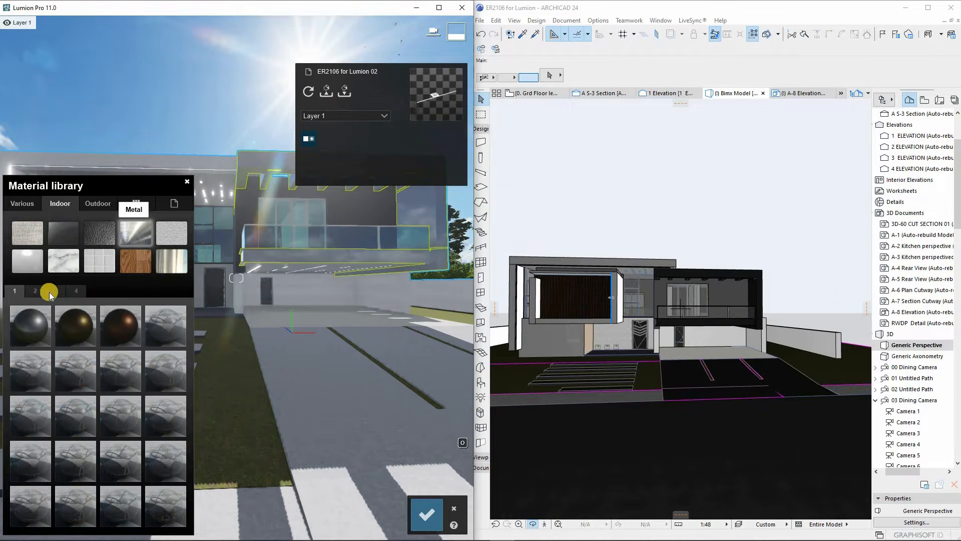
left_click(28, 325)
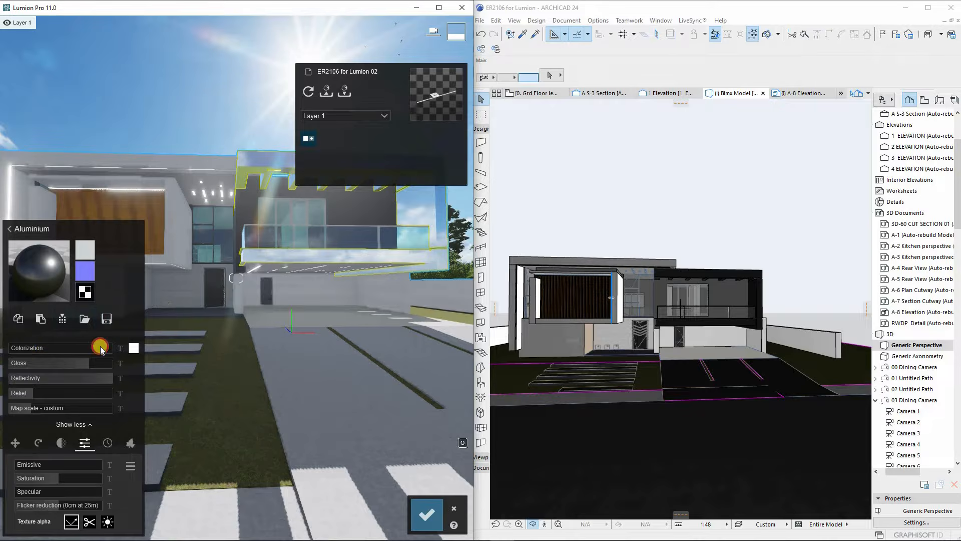
Raise the balcony frame's colorization to near maximum, lower its gloss and reflectivity, and make its color black.
left_click(100, 347)
left_click(35, 361)
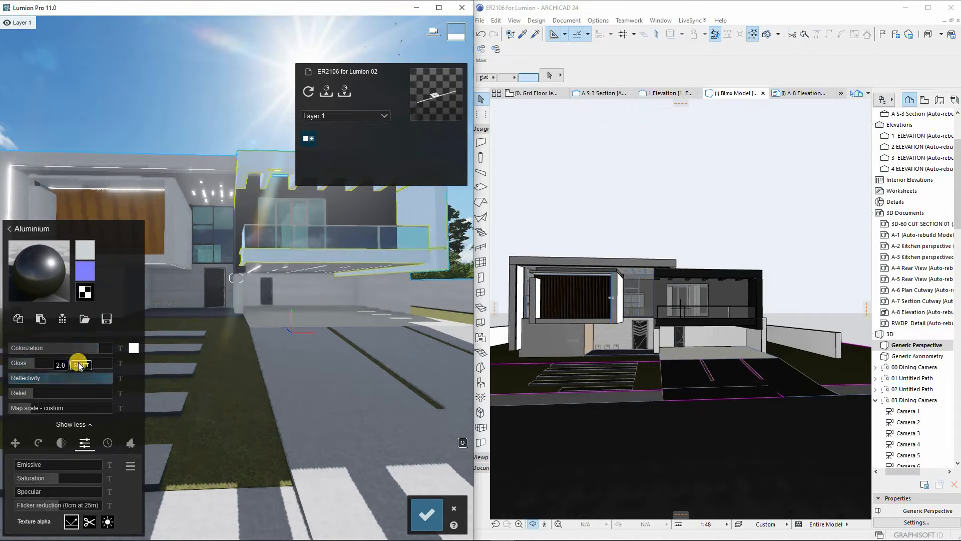
left_click(134, 349)
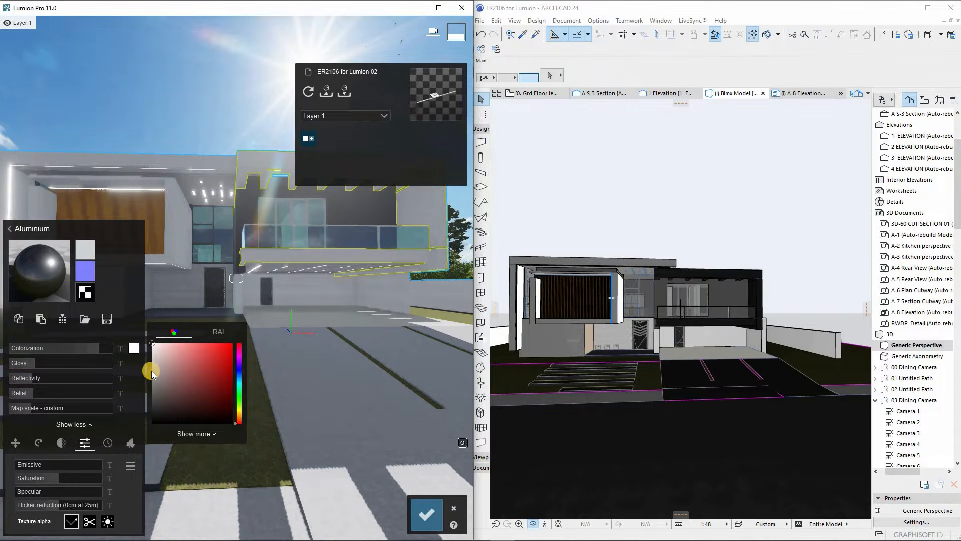
left_click_drag(153, 408, 152, 424)
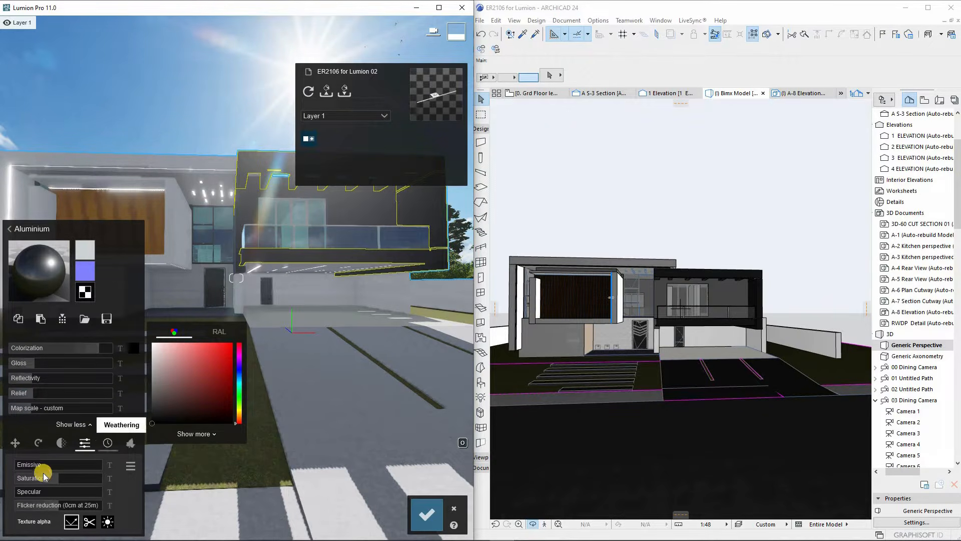
Add slight Iron weathering to the balcony frame's Aluminium material and give it a low edges value.
left_click(108, 442)
left_click(55, 492)
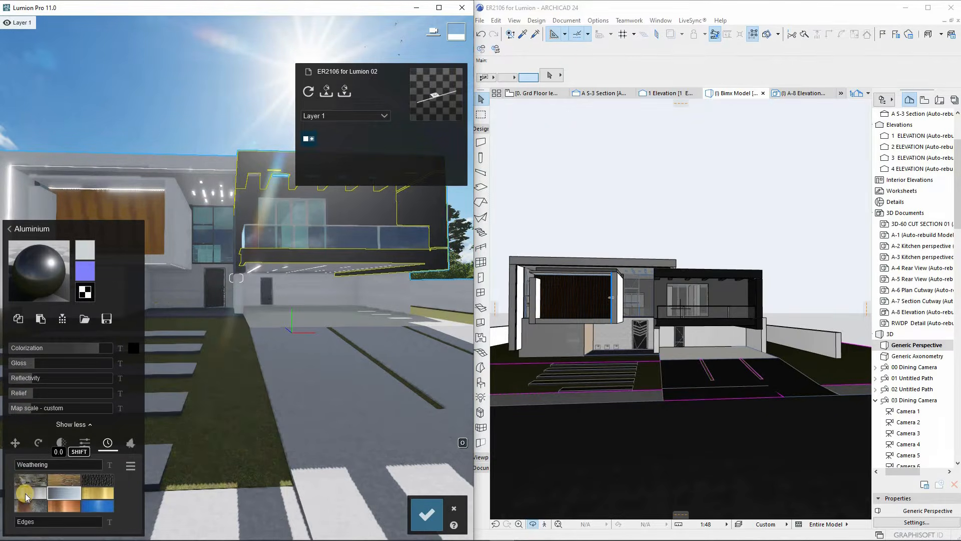
left_click(26, 523)
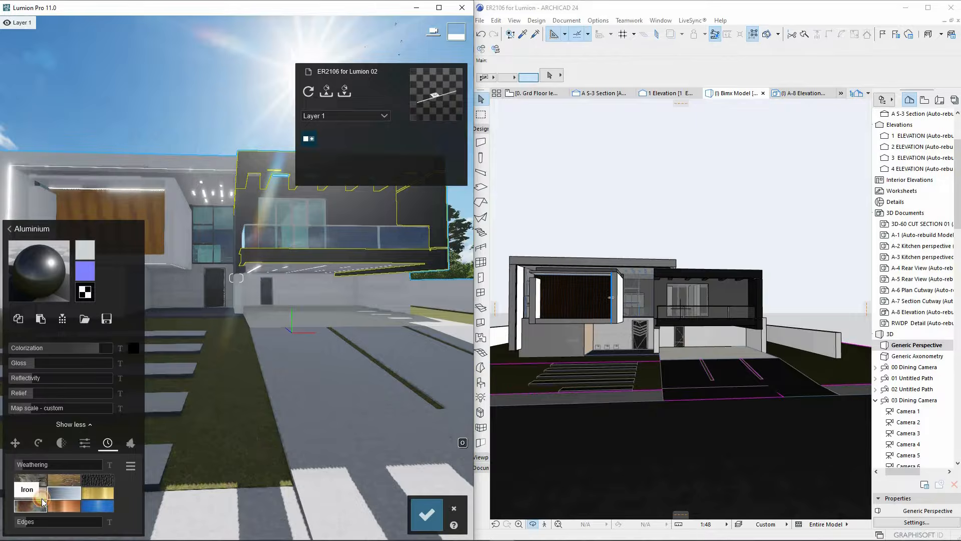
Assign a Standard material to the black mesh steel panel on the front door.
key("w")
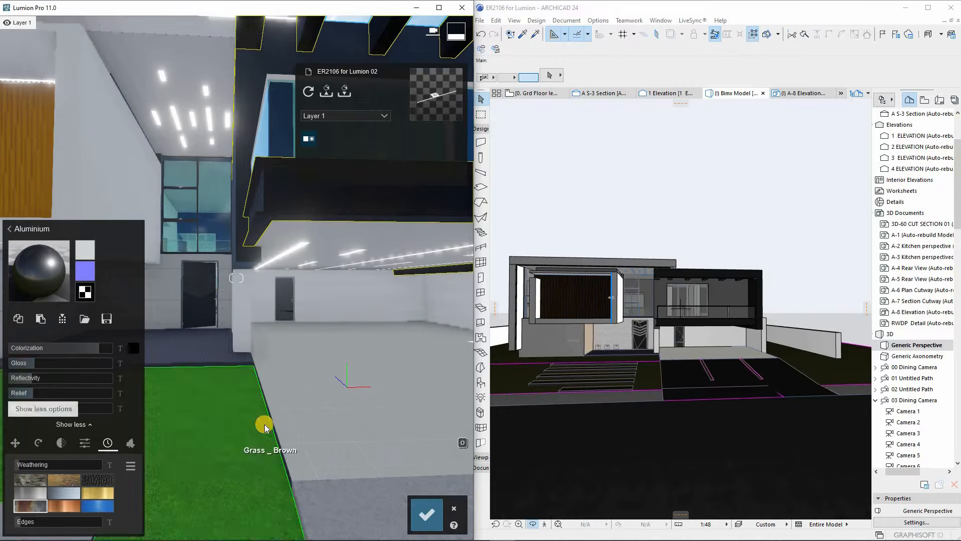
right_click_drag(264, 426, 171, 142)
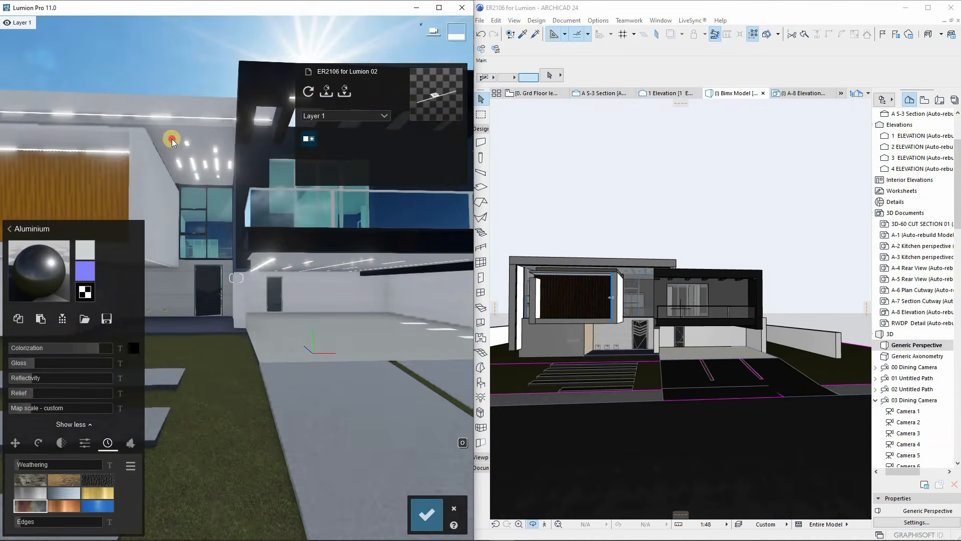
left_click(172, 140)
key("s")
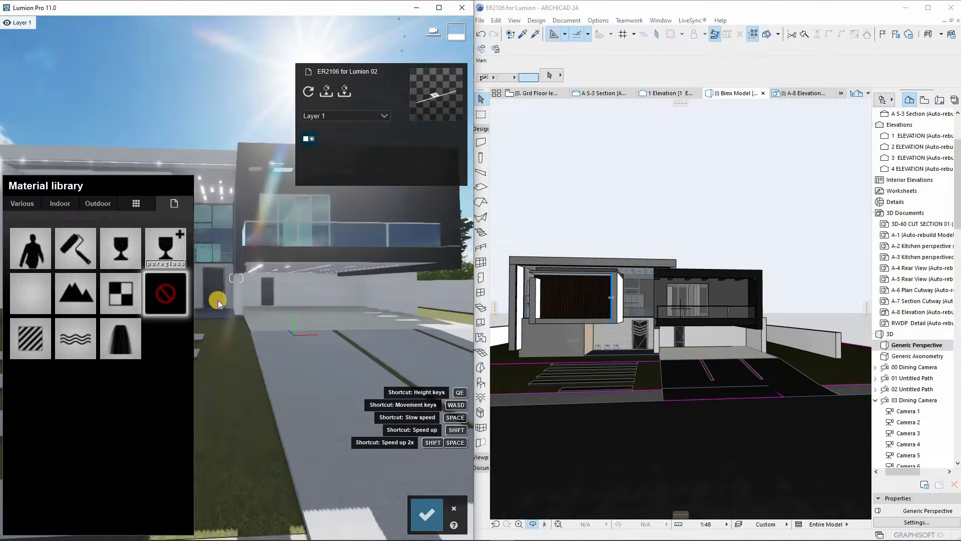
left_click(26, 341)
Load the 1_walnut wood fine medium color seamless texture from the WOOD TEXTURE folder as the door panel's color map.
mouse_move(81, 250)
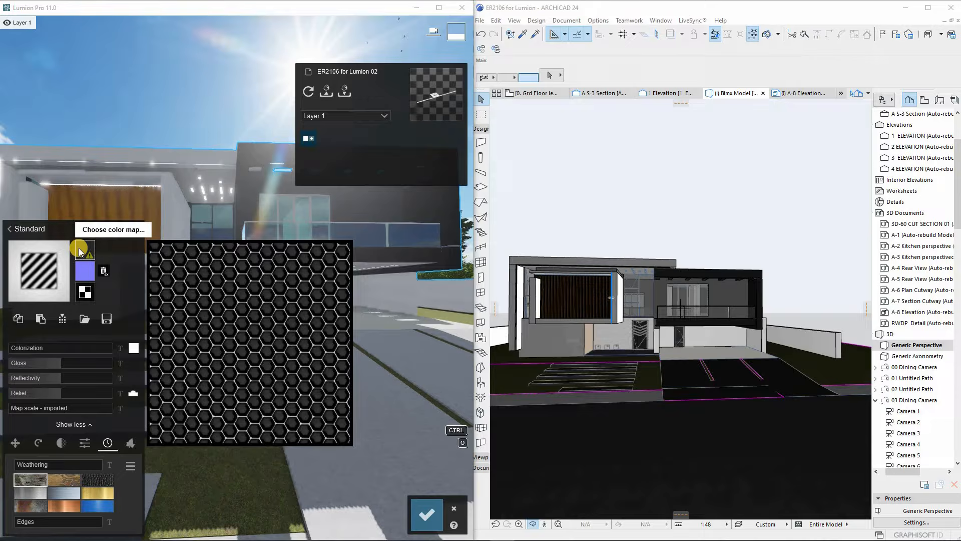
left_click(80, 248)
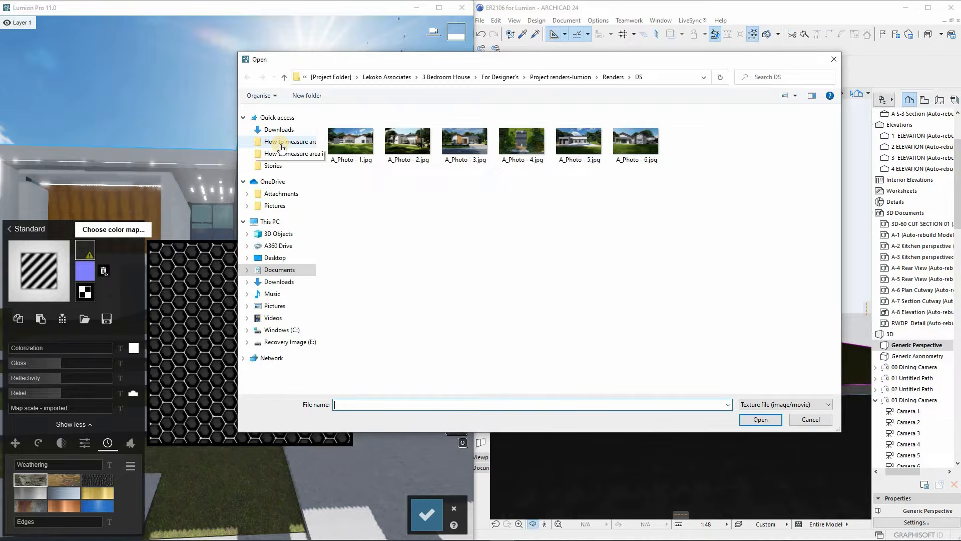
left_click(282, 143)
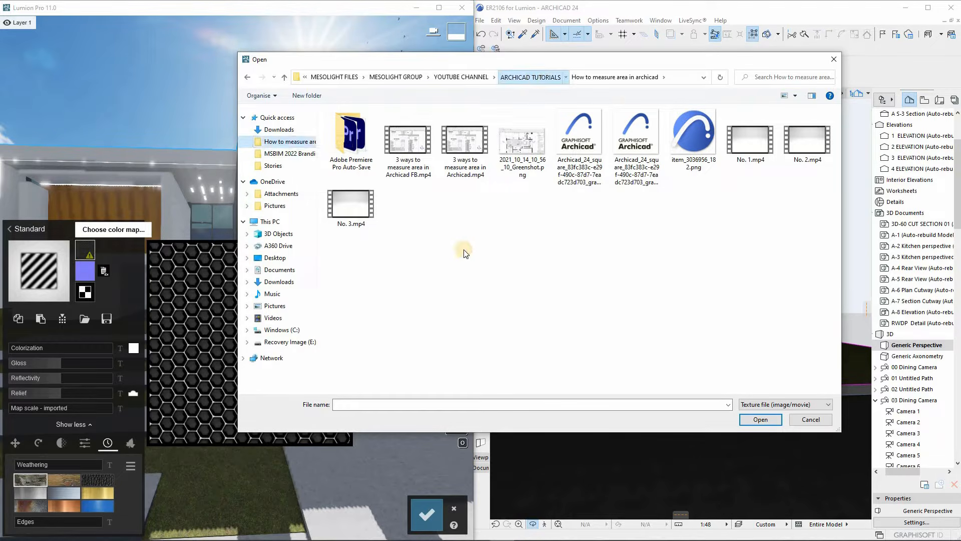
left_click(671, 309)
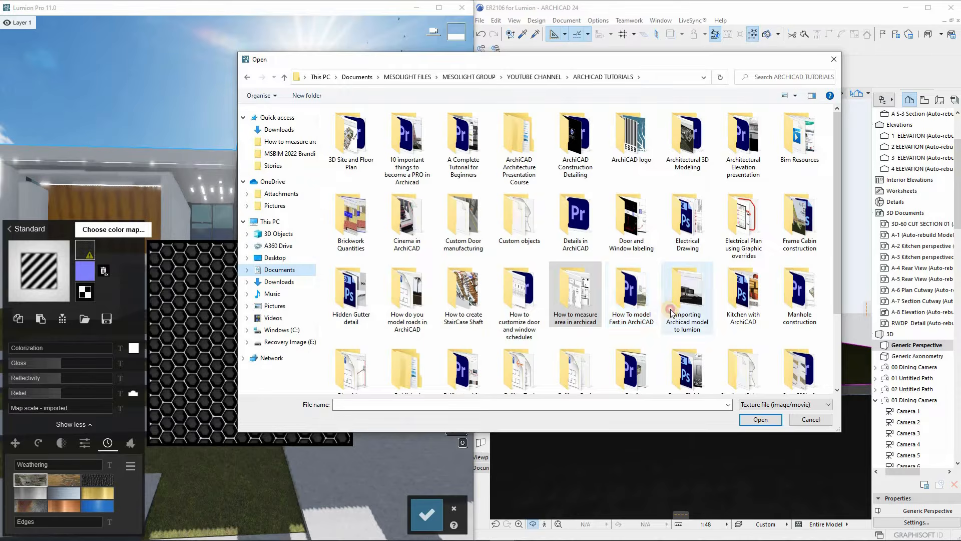
left_click(348, 135)
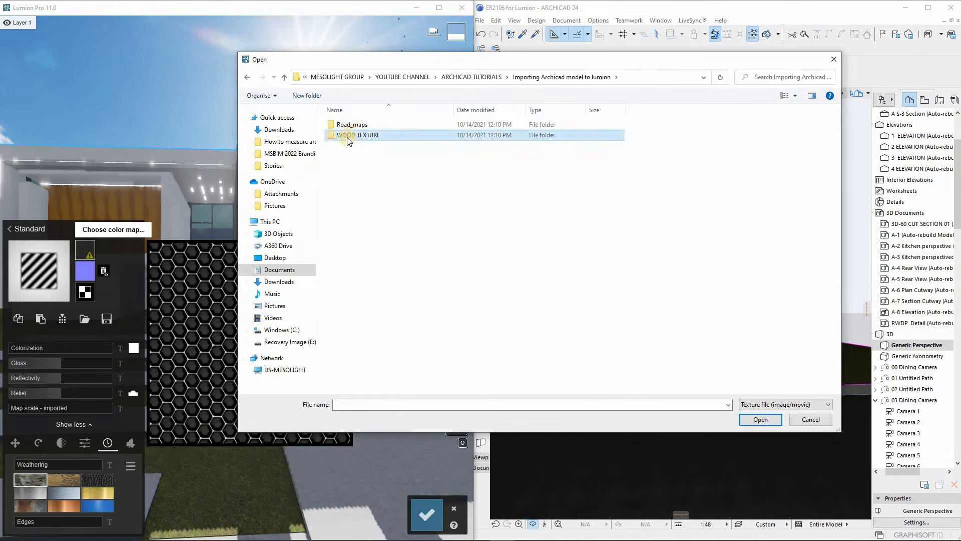
left_click(349, 140)
left_click(578, 143)
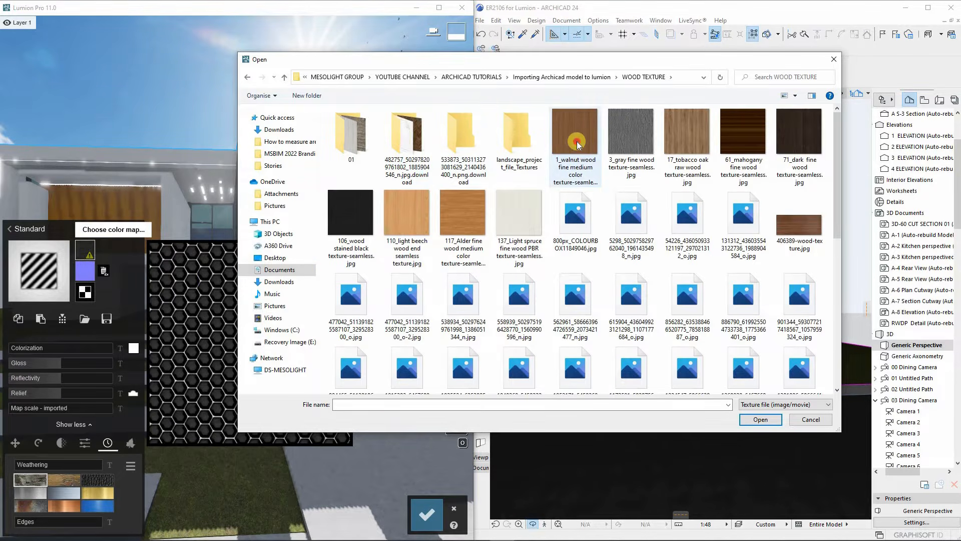
double_click(578, 143)
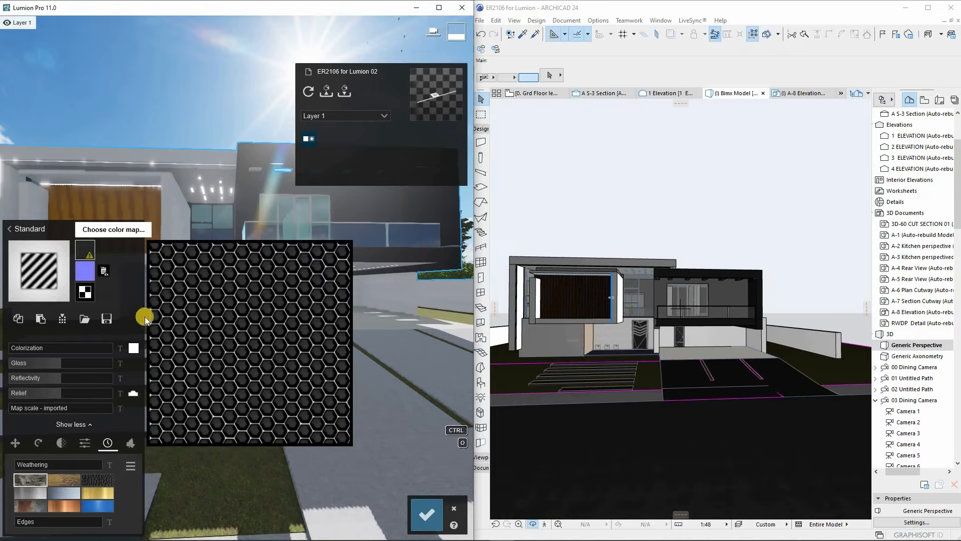
Adjust the colorization to about 0.5 and the gloss of the front door's dark upper panel.
key("w")
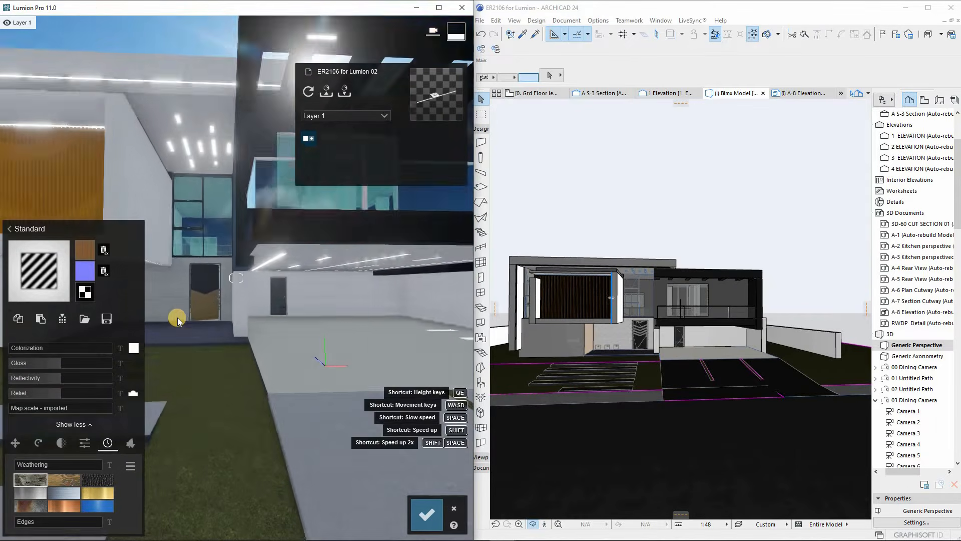
key("w")
key("a")
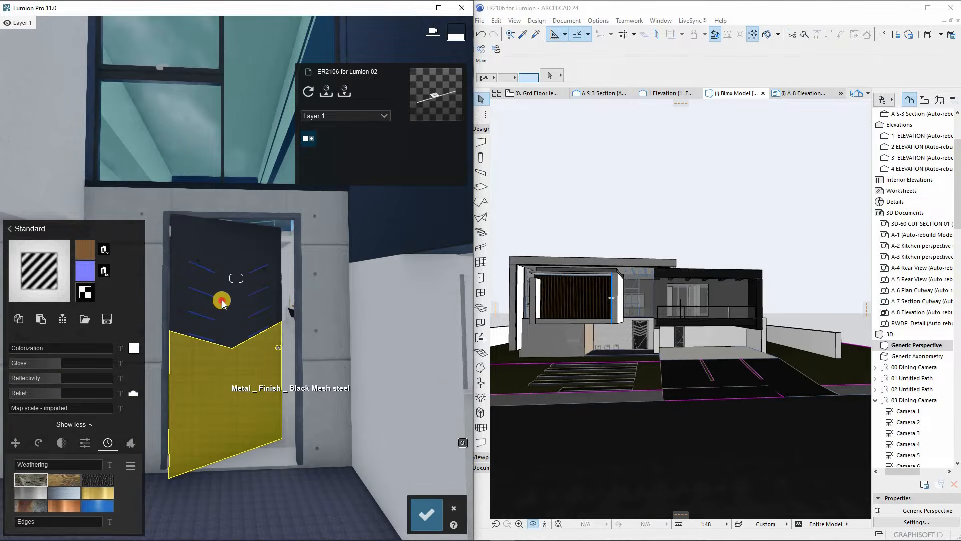
left_click(221, 383)
left_click(37, 350)
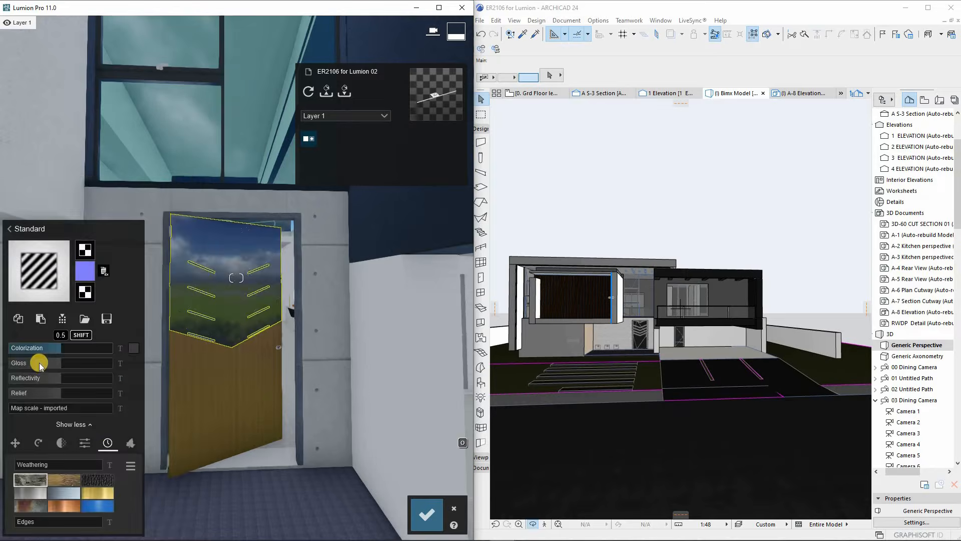
left_click(35, 364)
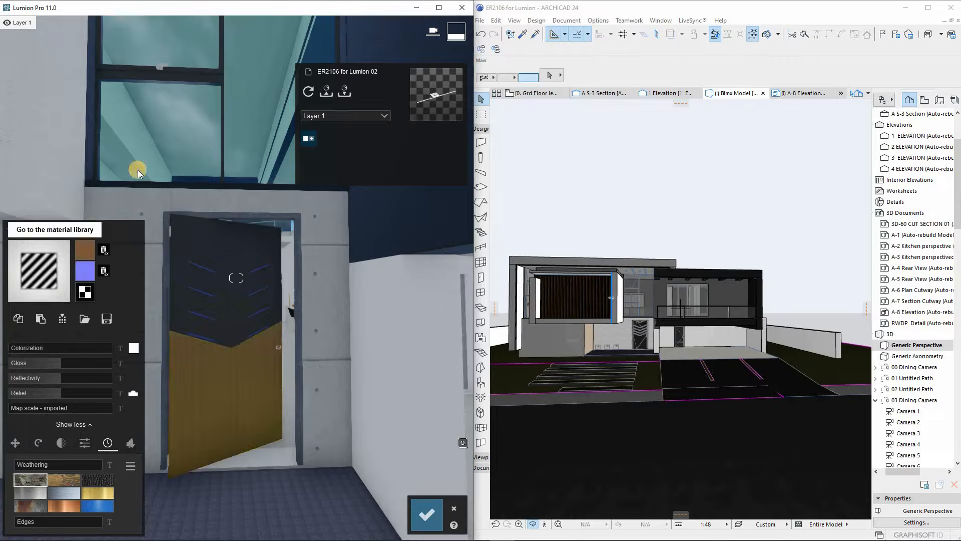
Assign the outdoor wood material Polii Wood Fine 022 3k to the front door's lower panel.
left_click(30, 229)
left_click(90, 262)
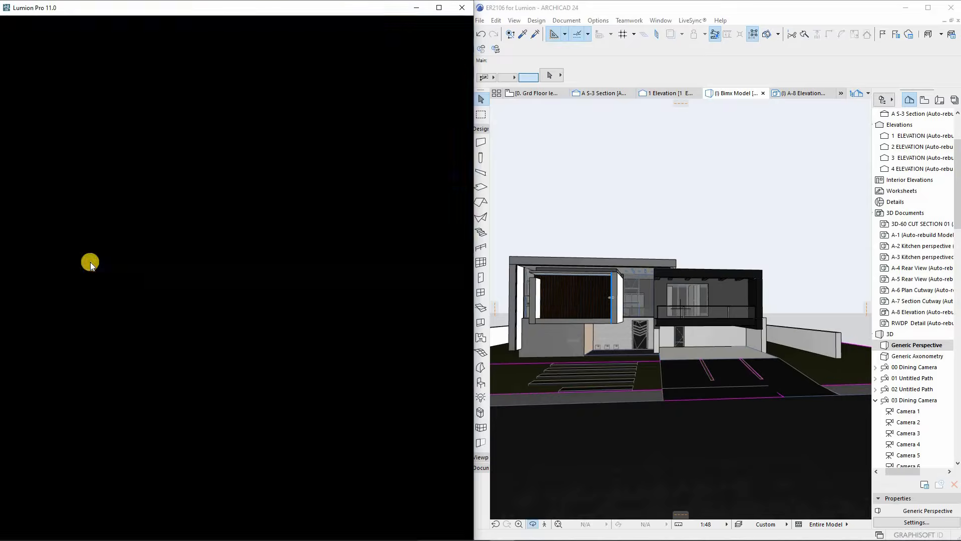
left_click(77, 329)
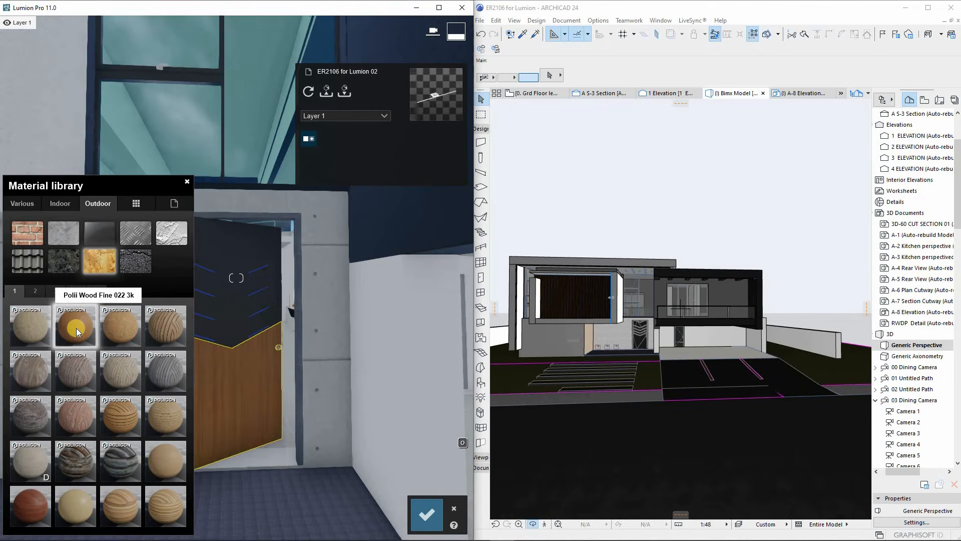
Assign the indoor wood material Polii Wood Flooring 066 2k to the slatted cladding on the upper facade.
key("s")
right_click_drag(356, 359, 273, 232)
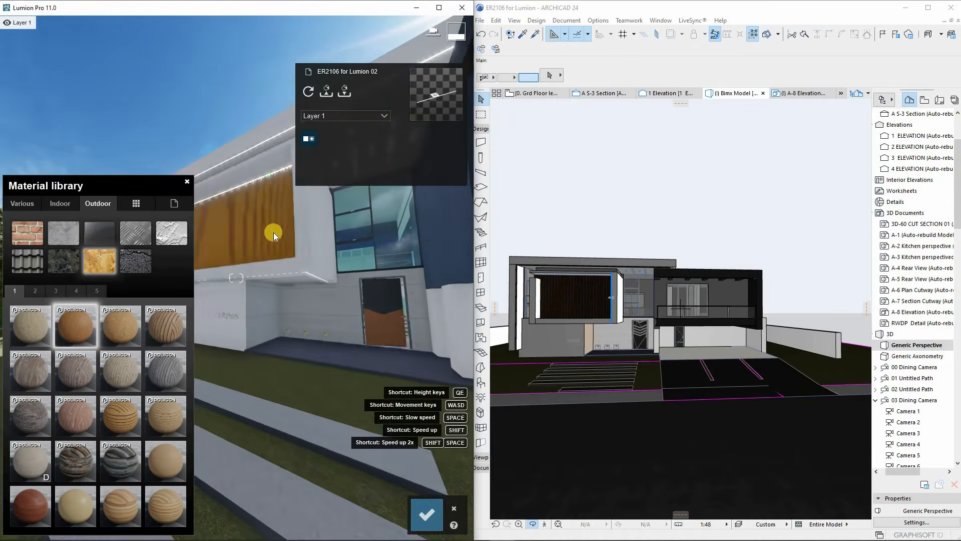
left_click(274, 232)
left_click(64, 203)
left_click(135, 261)
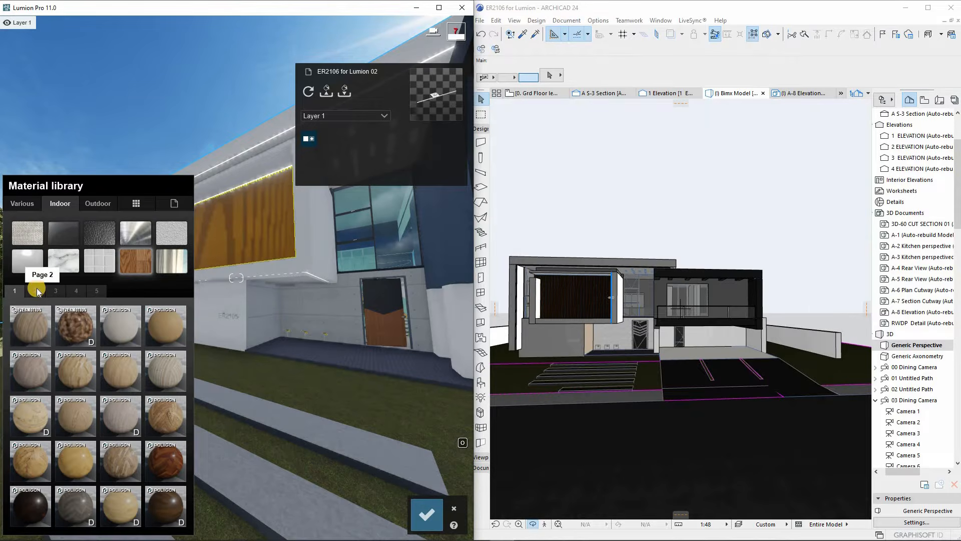
left_click(120, 324)
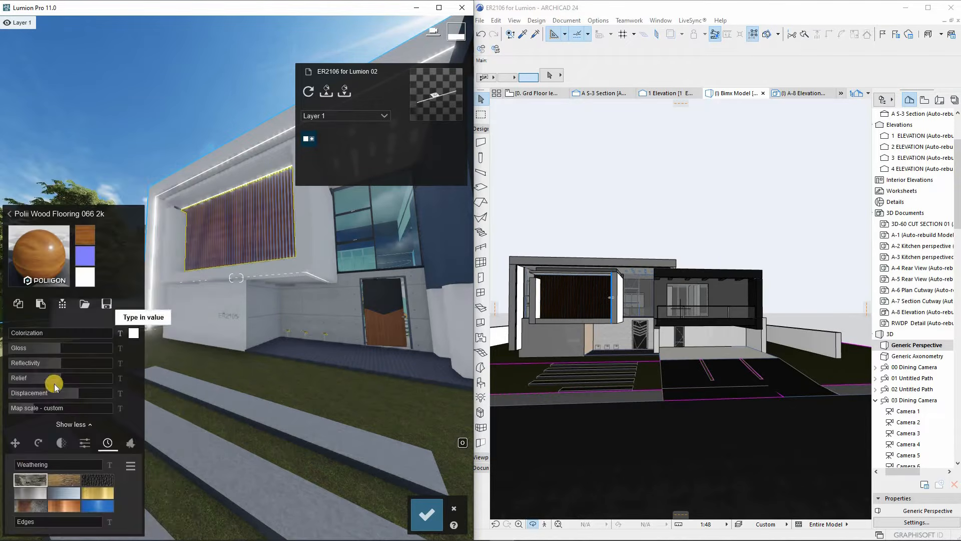
Set the cladding's map scale to about 1.3, add slight weathering, and lower its reflectivity and relief.
left_click_drag(29, 409, 33, 412)
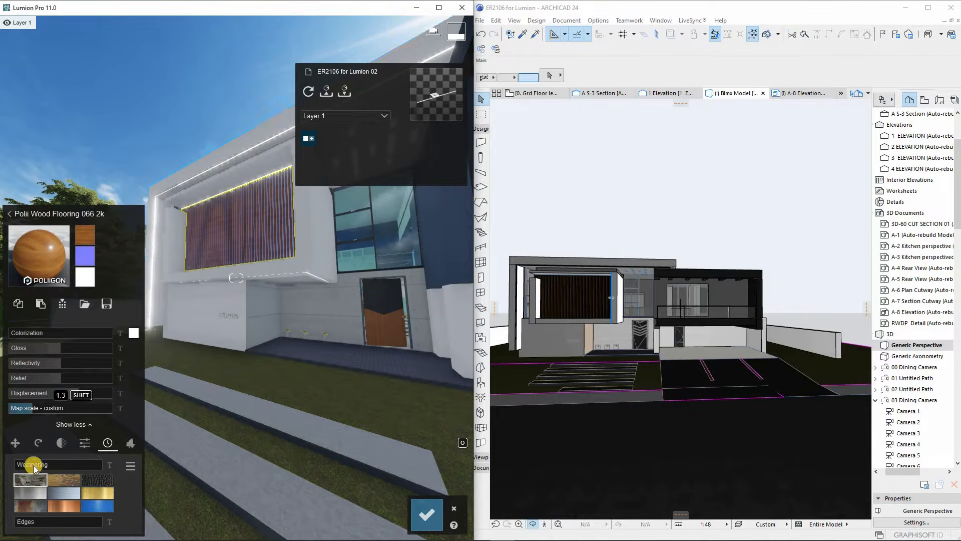
left_click(21, 469)
left_click(36, 382)
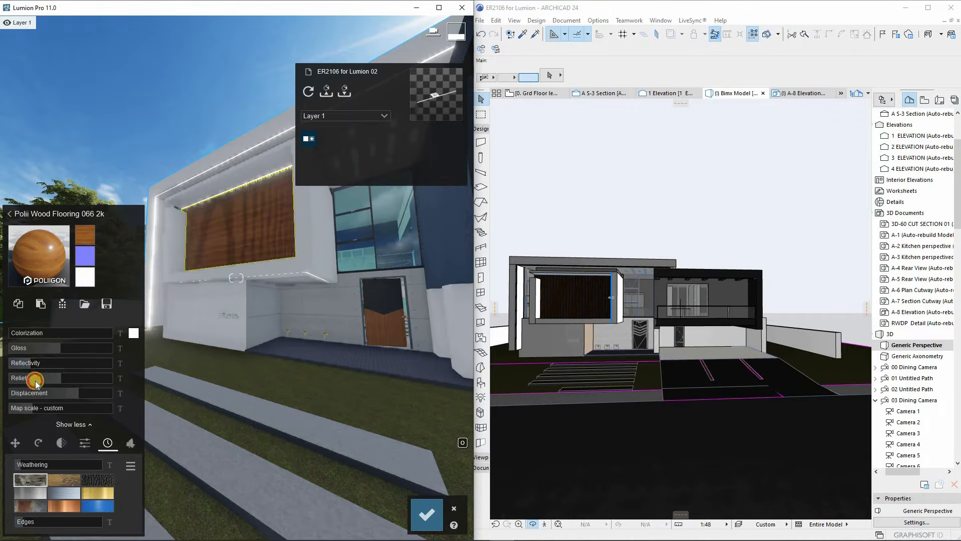
left_click_drag(40, 380, 45, 380)
Copy the cladding's Polii Wood Flooring 066 2k material and paste it onto the front door's lower panel.
key("a")
right_click_drag(221, 365, 288, 241)
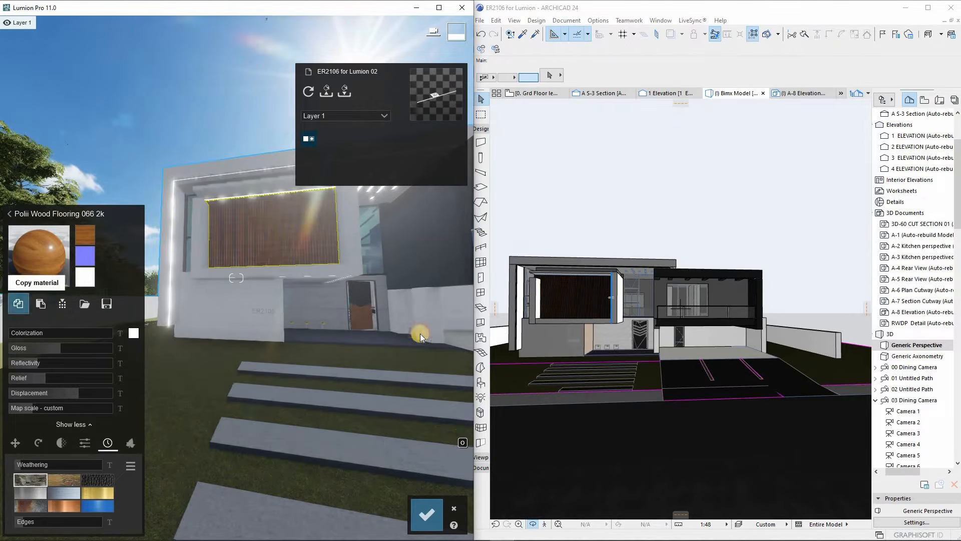
left_click(25, 321)
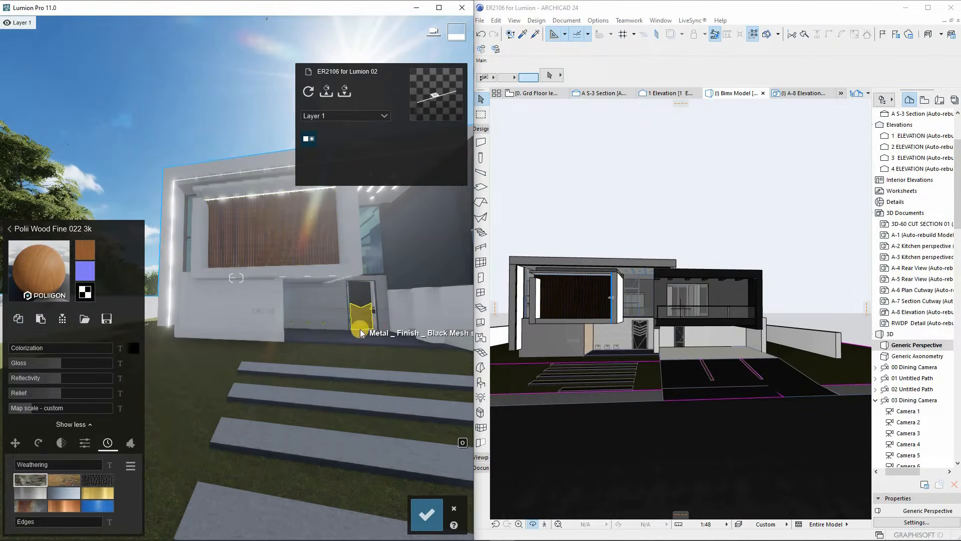
left_click(304, 266)
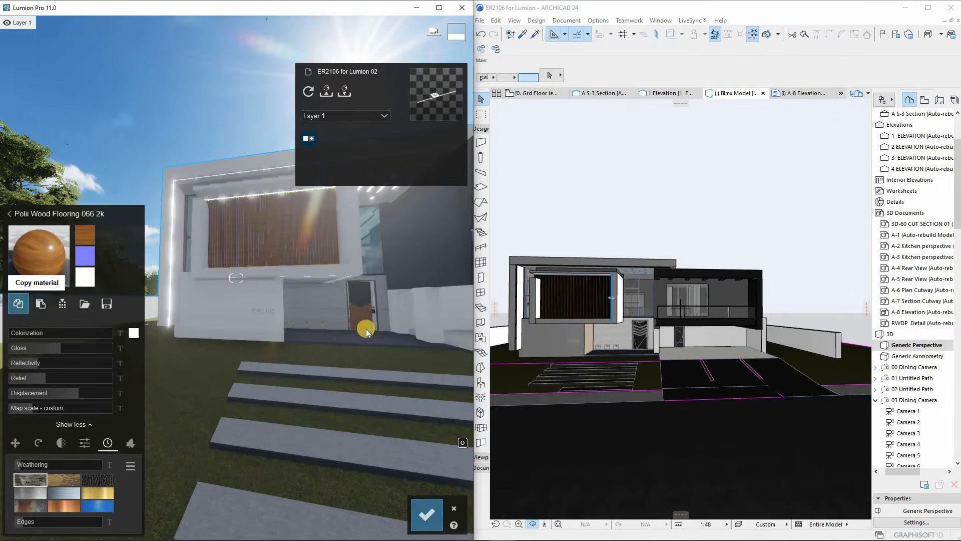
left_click(49, 323)
left_click(43, 321)
Assign Interior Volume Glass 001 to the windows' and balcony's clear glass, with internal reflections at about 0.3.
key("s")
right_click_drag(309, 354, 175, 211)
key("w")
right_click_drag(328, 269, 264, 233)
left_click(263, 235)
left_click(47, 288)
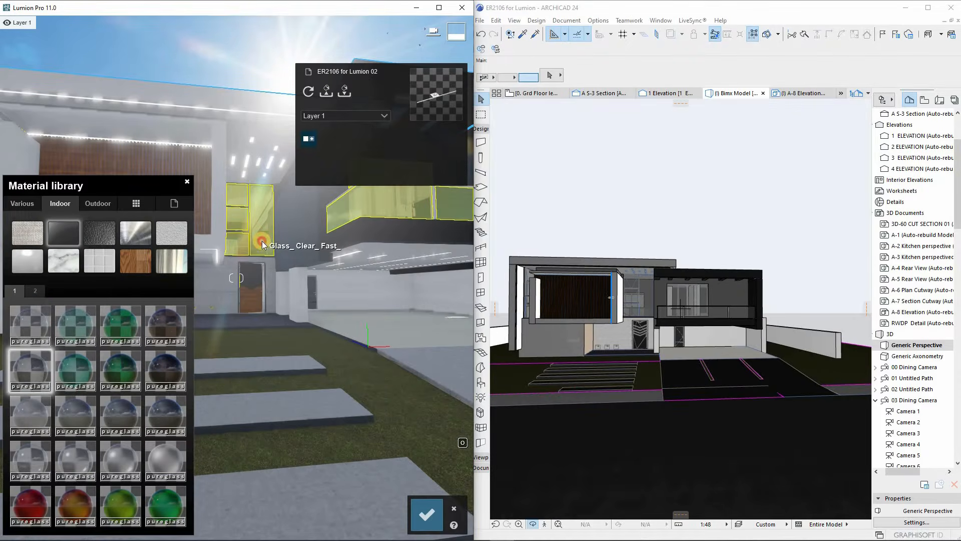
left_click(262, 242)
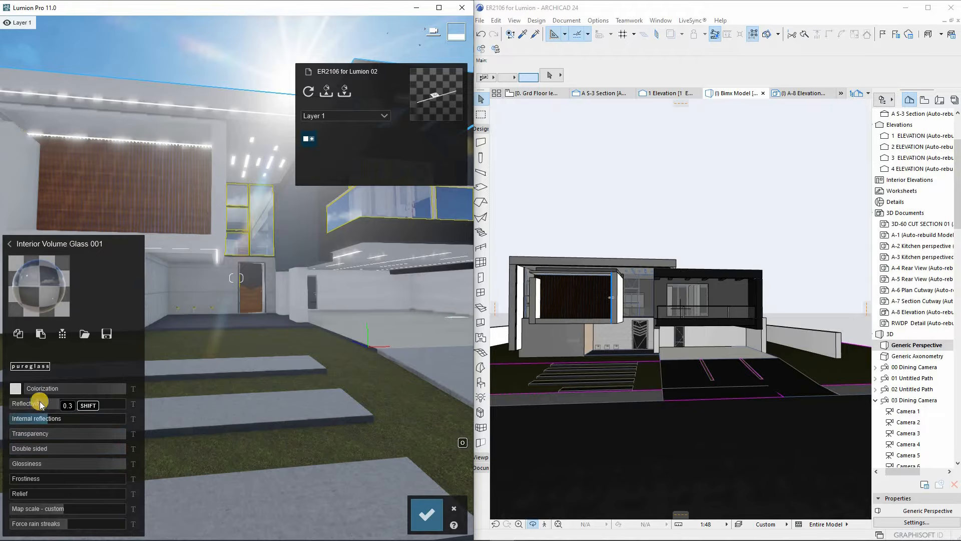
Tint the clear glass a neutral mid grey and save the material changes.
left_click(16, 389)
left_click(155, 356)
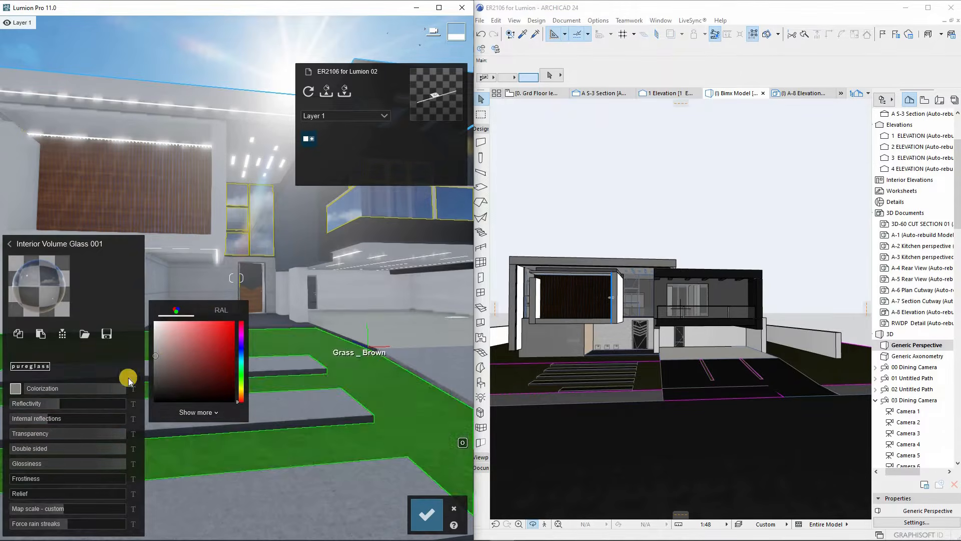
left_click(154, 346)
left_click(416, 510)
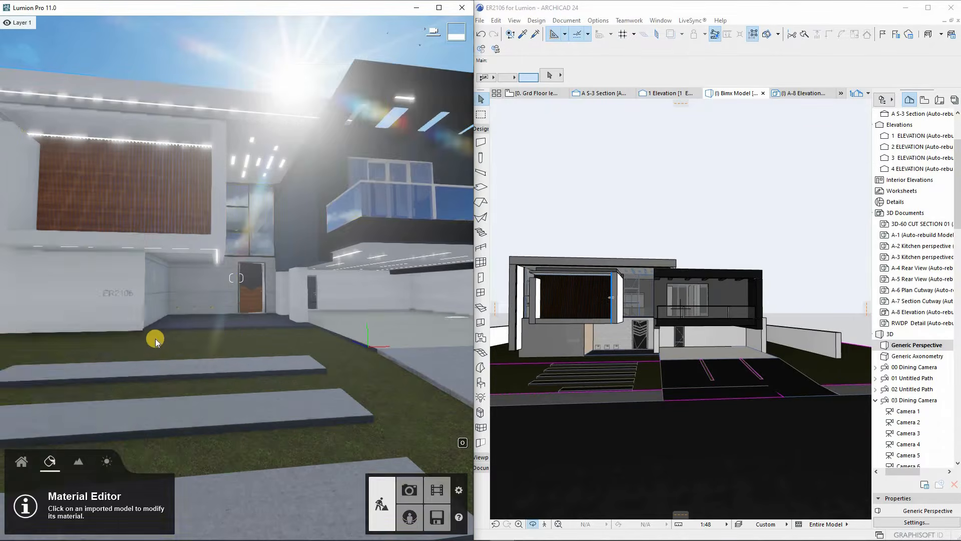
Assign the Landscape material to the grass strips in the driveway and the lawn beside it.
key("s")
key("d")
left_click(205, 356)
left_click(80, 302)
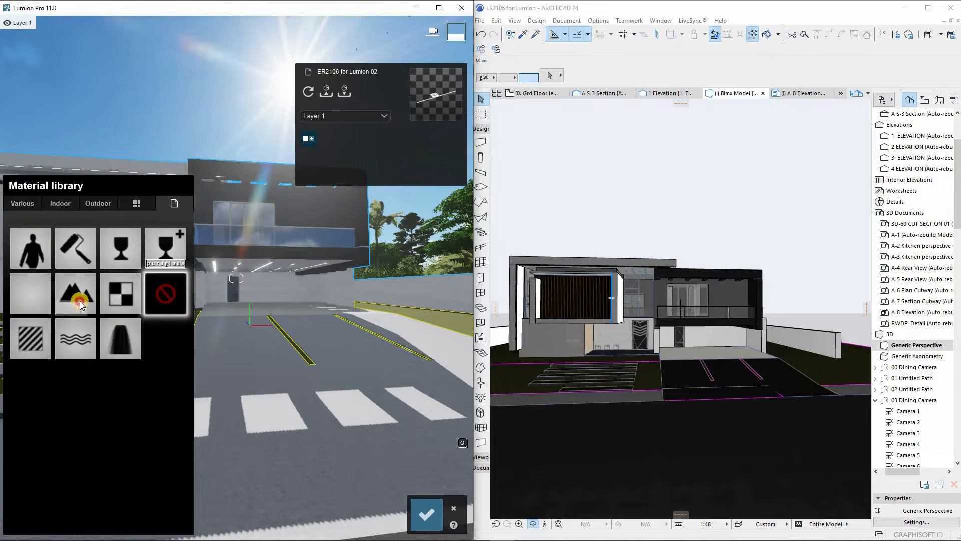
key("s")
key("w")
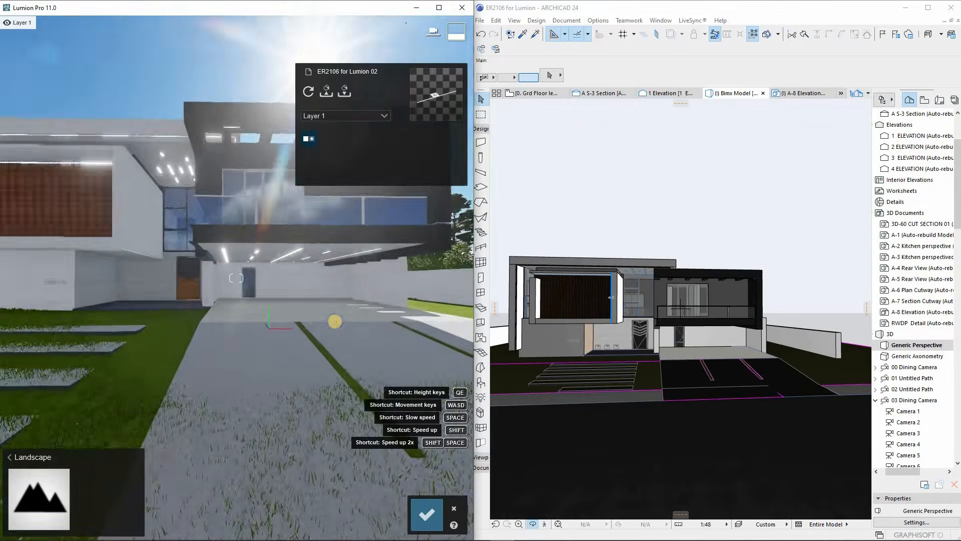
Assign the 3D grass material Wild Grass 01 to the front lawn and reduce its grass size and bending force.
right_click_drag(335, 321, 347, 344)
left_click(353, 374)
left_click(40, 494)
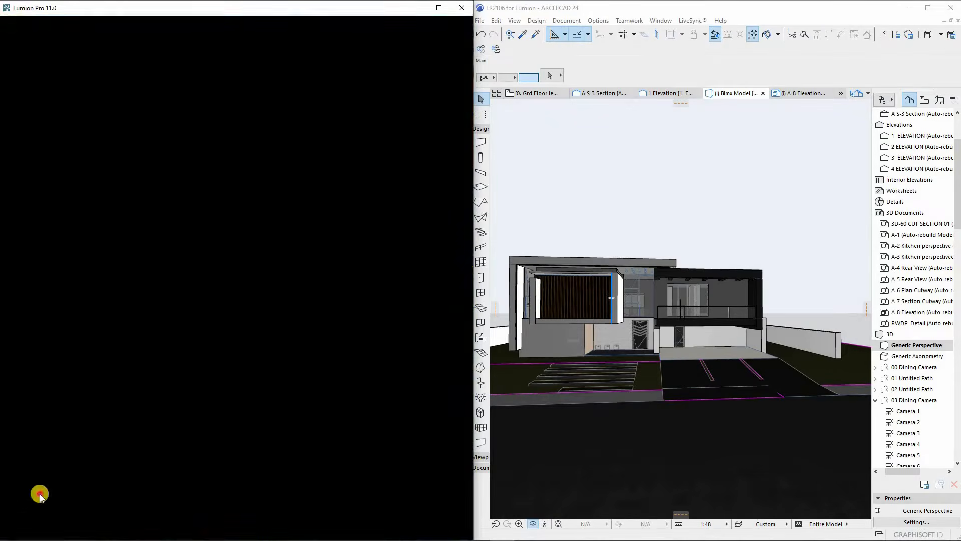
left_click(60, 244)
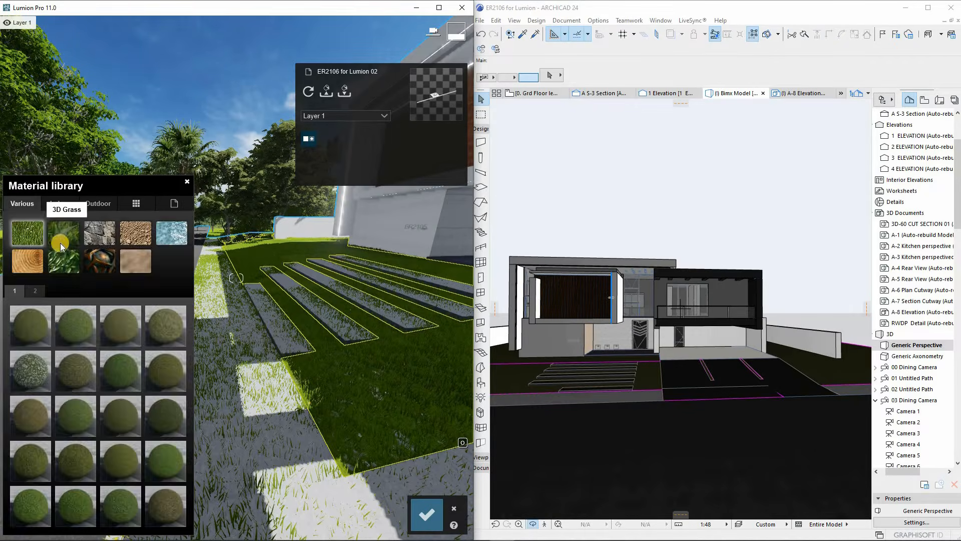
left_click(46, 466)
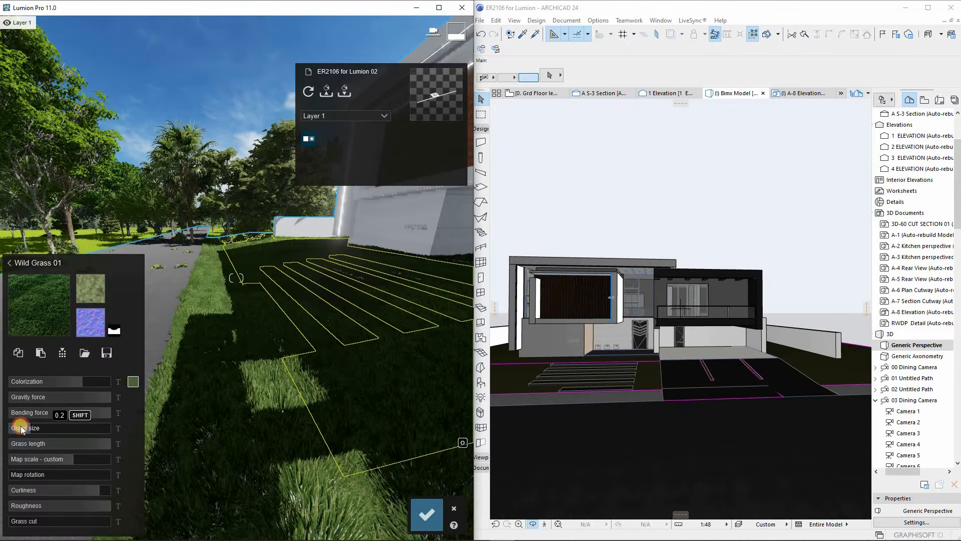
left_click_drag(5, 431, 50, 417)
Change the front lawn's Wild Grass 01 colorization color to a brighter, more saturated green.
key("s")
right_click_drag(260, 343, 103, 345)
key("a")
key("w")
key("s")
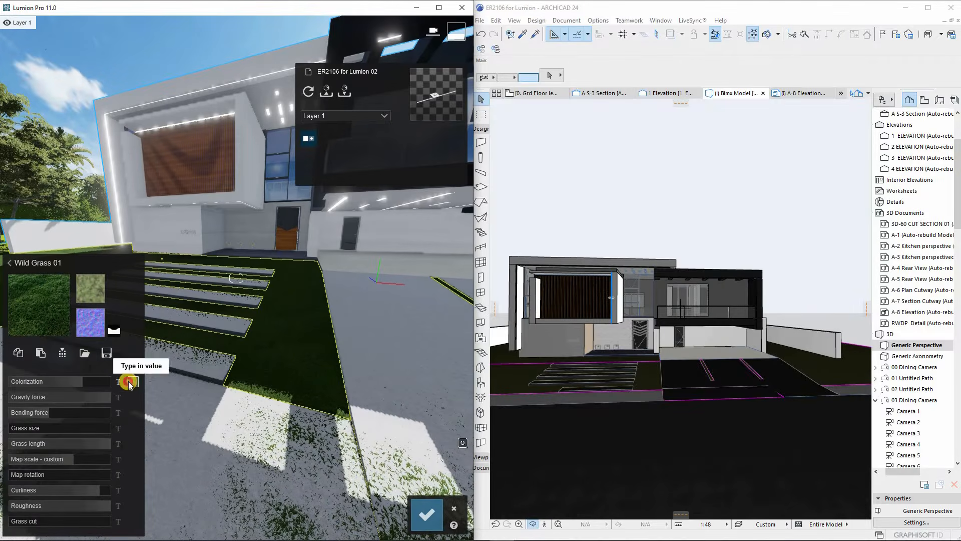
left_click(133, 382)
left_click_drag(212, 404, 212, 395)
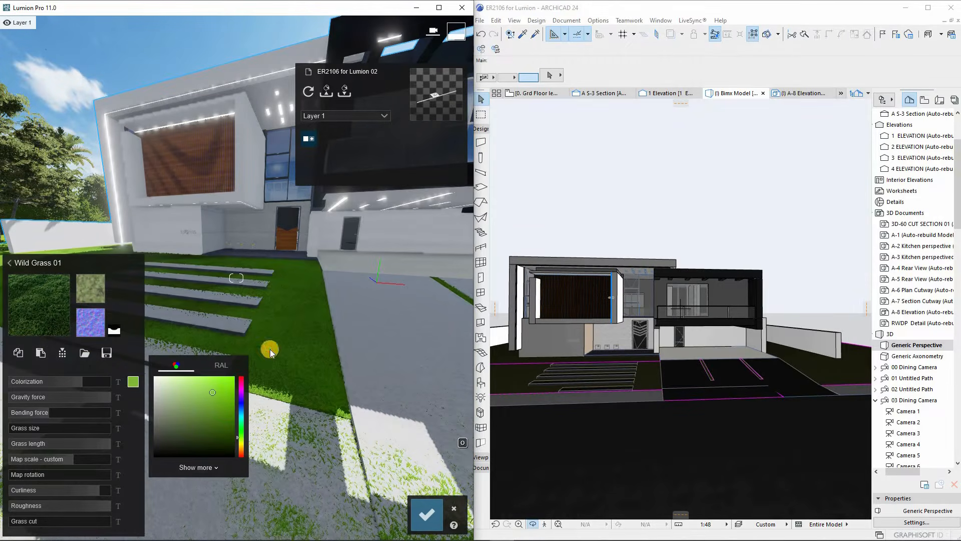
Raise the colorization, gloss and reflectivity of the Standard material on the window frame above the front door.
key("s")
right_click_drag(271, 349, 218, 246)
key("q")
key("w")
key("w")
key("s")
key("w")
key("w")
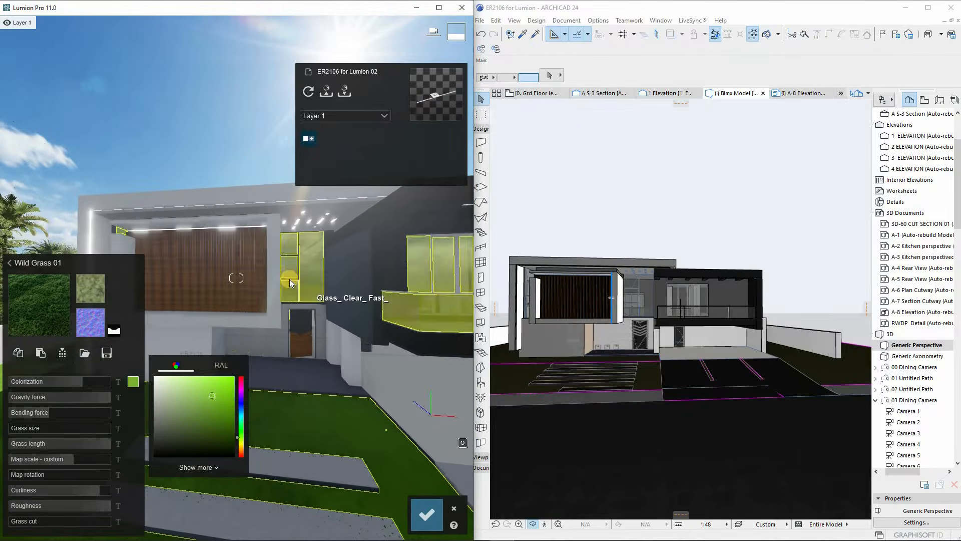
left_click(286, 277)
left_click(45, 351)
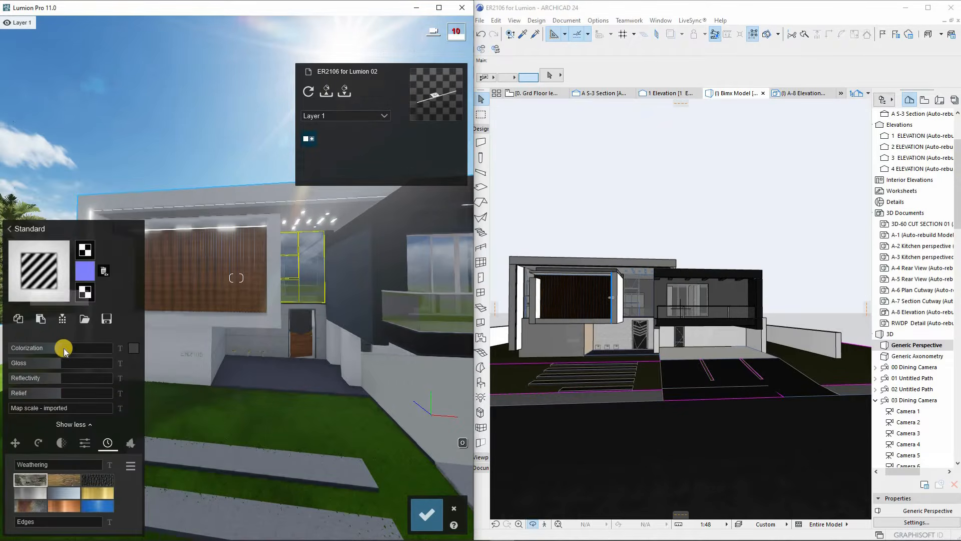
left_click(64, 348)
left_click_drag(68, 364, 80, 365)
left_click(69, 379)
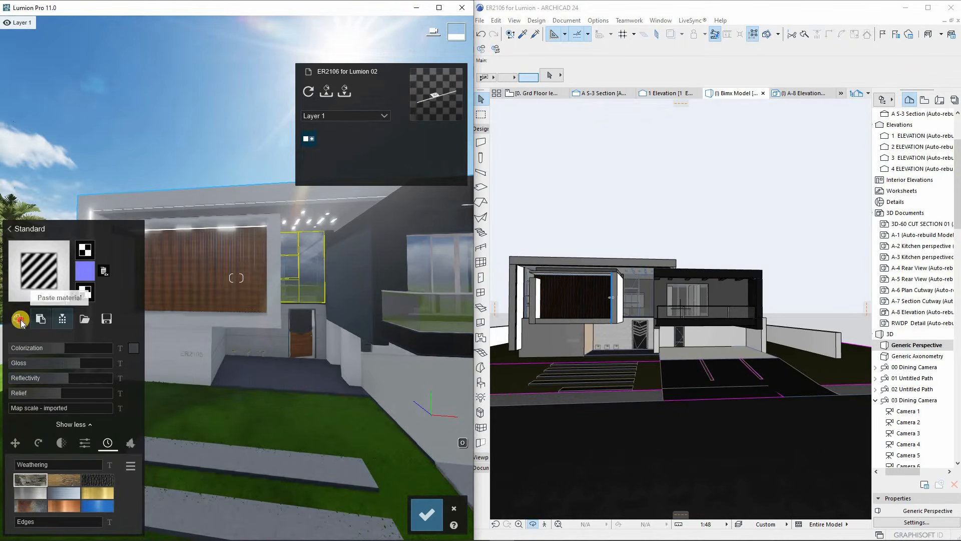
Give the balcony door and railing frames a Standard material with the window frame's copied settings.
left_click(412, 296)
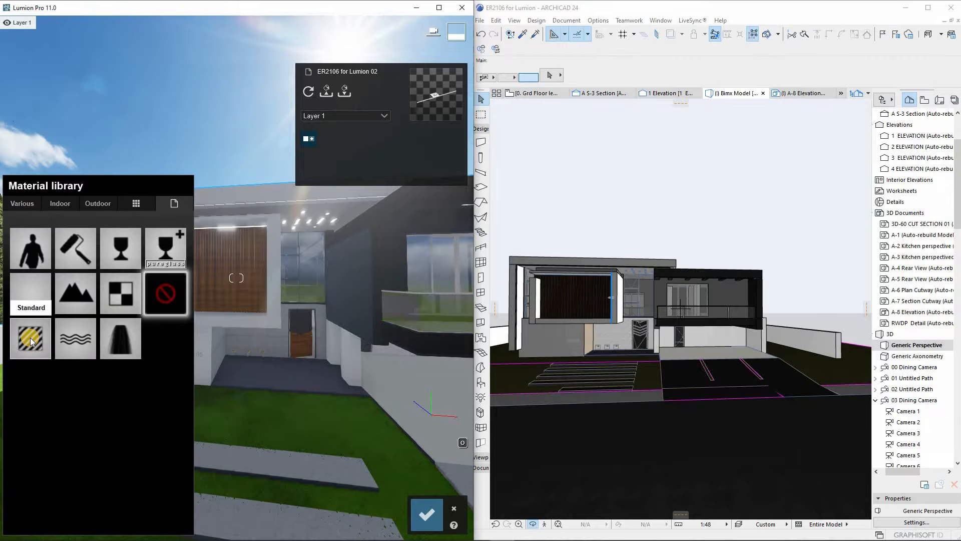
left_click(31, 340)
scroll(326, 277, "down", 4)
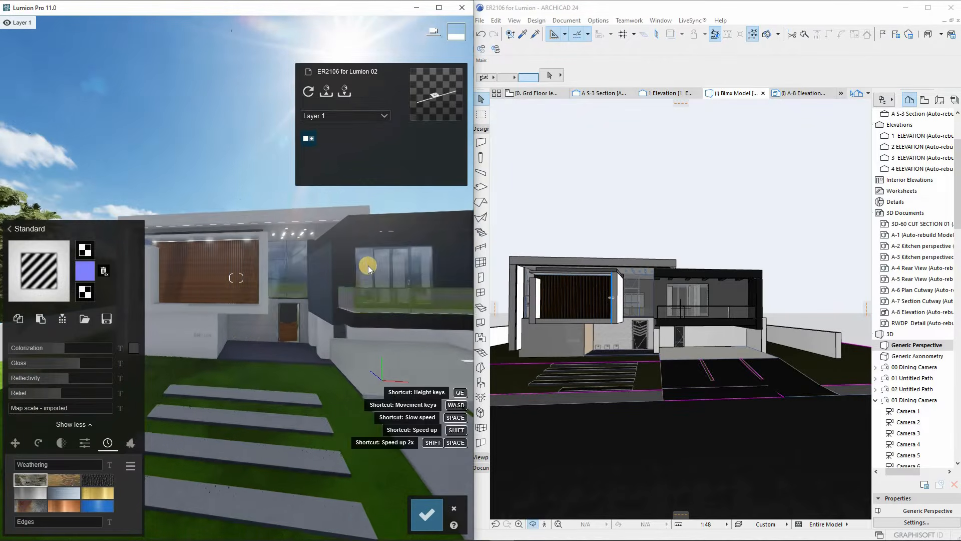
scroll(282, 261, "up", 5)
scroll(299, 327, "down", 2)
scroll(298, 326, "up", 5)
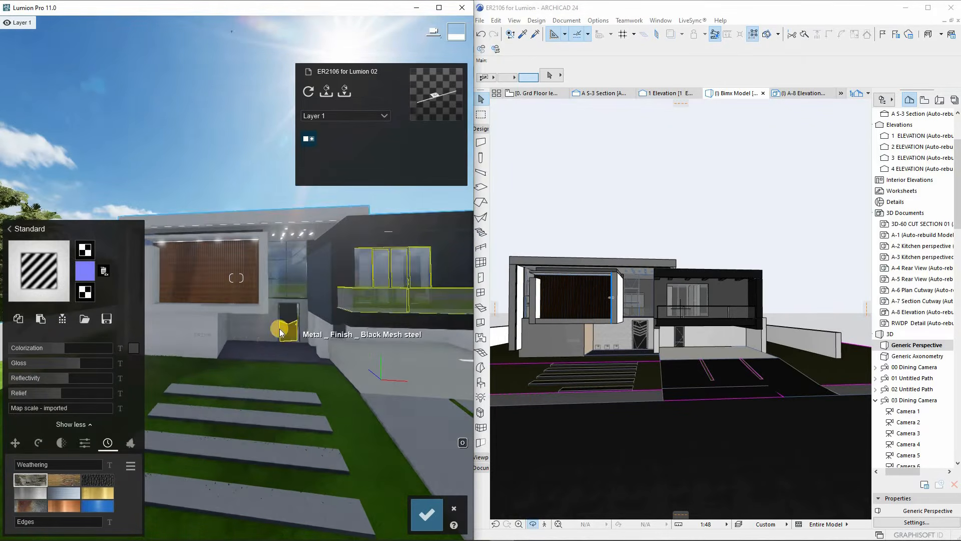
Assign a Standard material to the entrance floor in front of the front door.
left_click(286, 358)
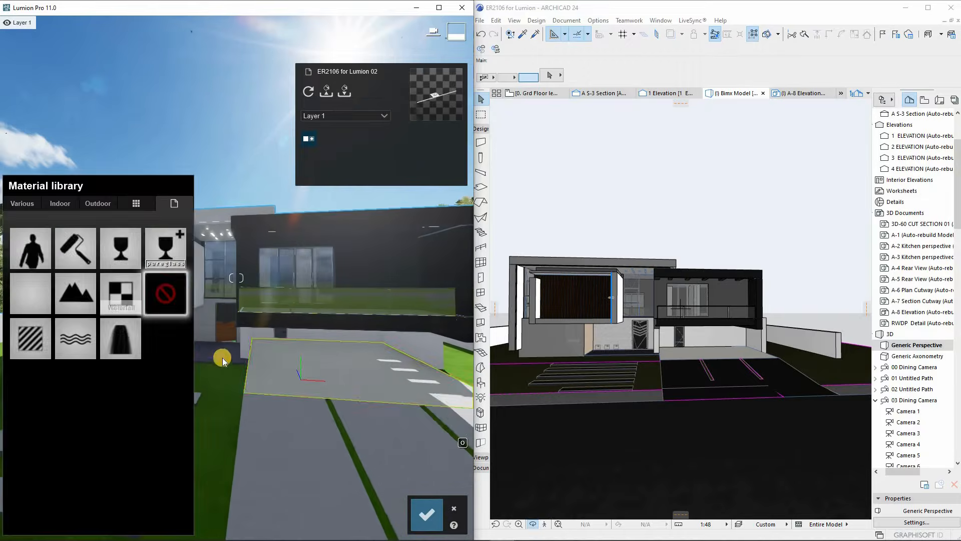
left_click(31, 351)
left_click(32, 291)
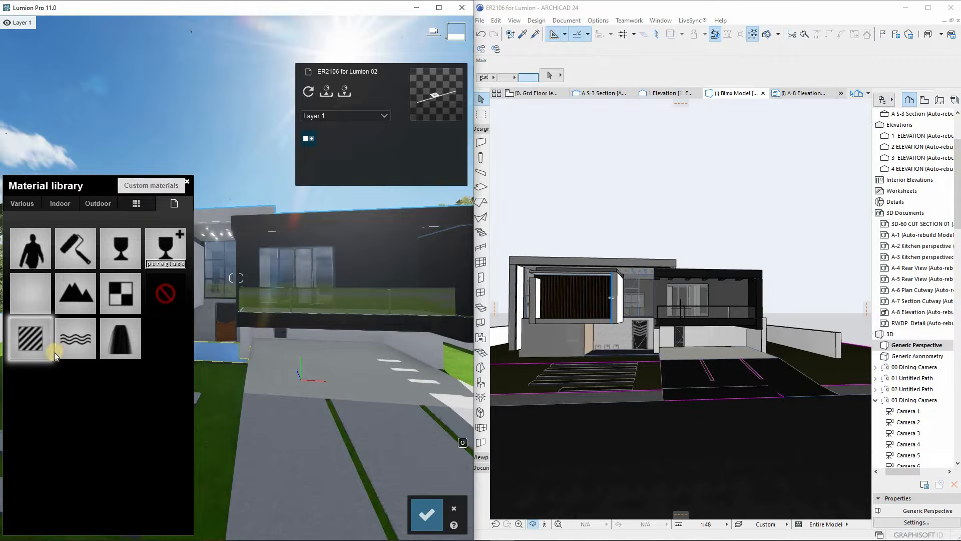
left_click(36, 343)
mouse_move(86, 252)
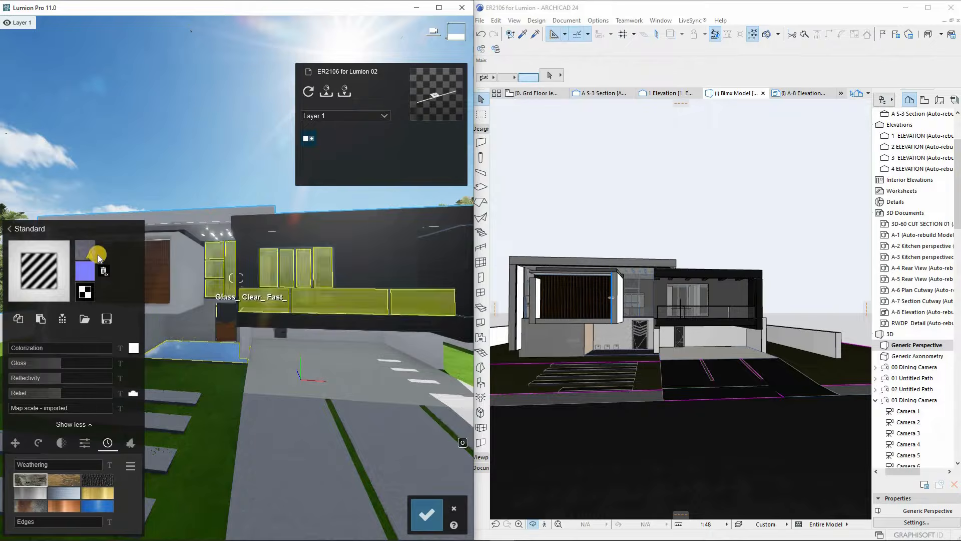
left_click(85, 251)
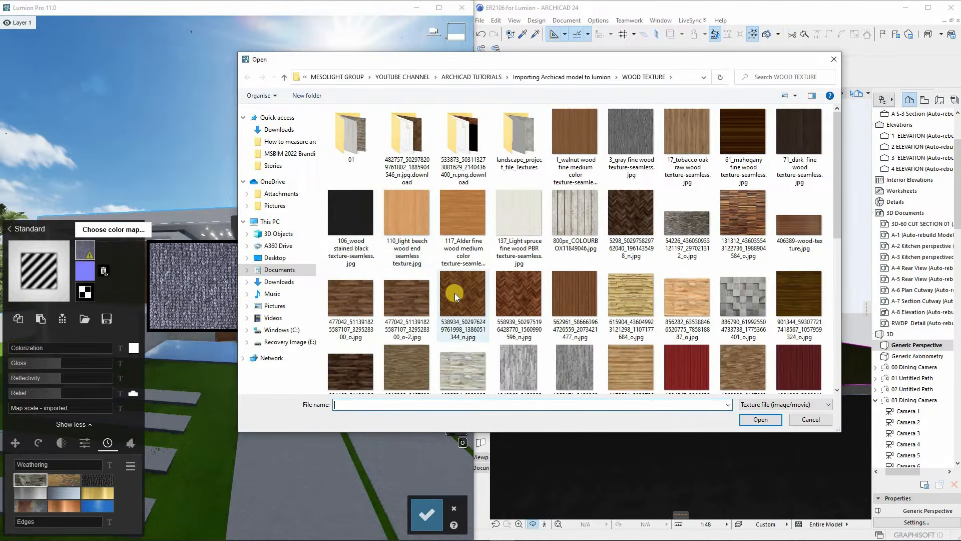
scroll(454, 293, "down", 5)
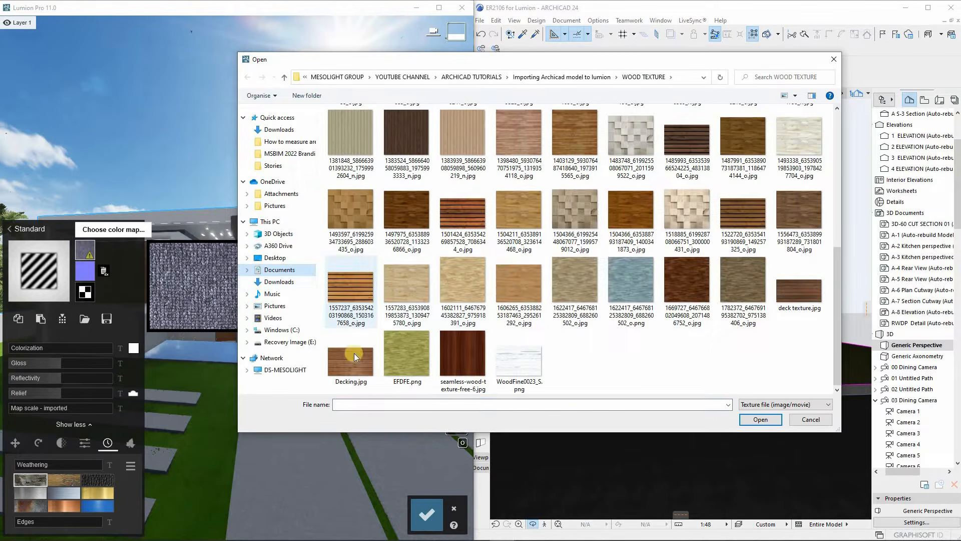
left_click(272, 283)
scroll(275, 320, "down", 10)
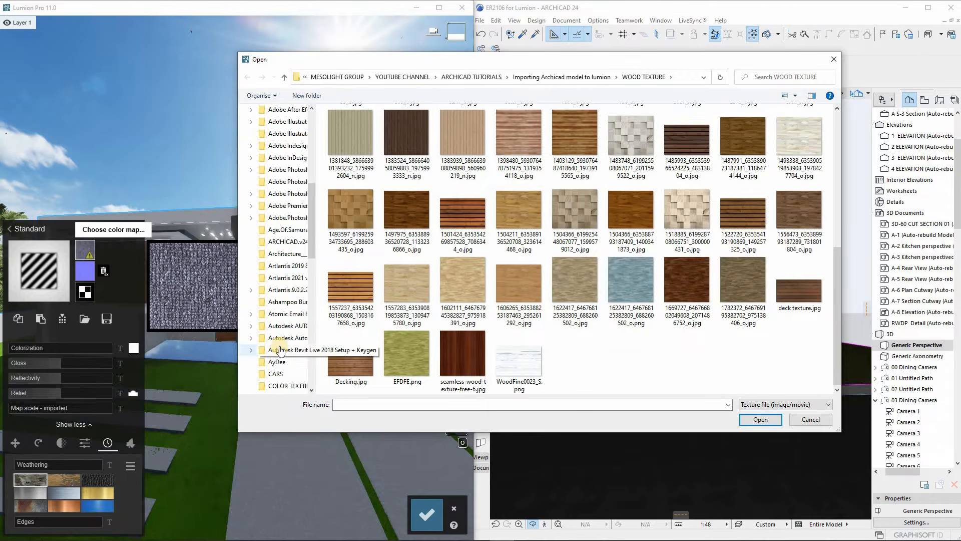
scroll(280, 350, "down", 1)
left_click(282, 387)
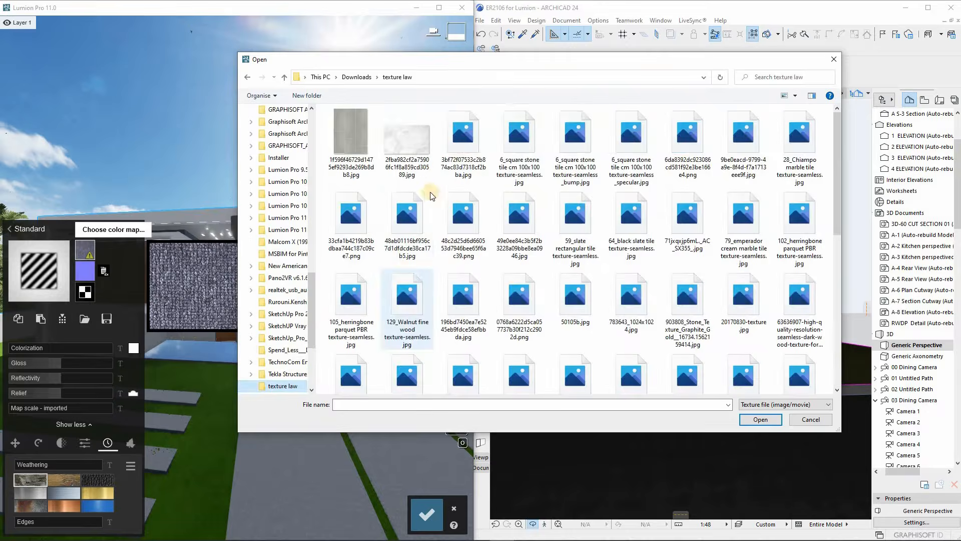
scroll(530, 341, "down", 5)
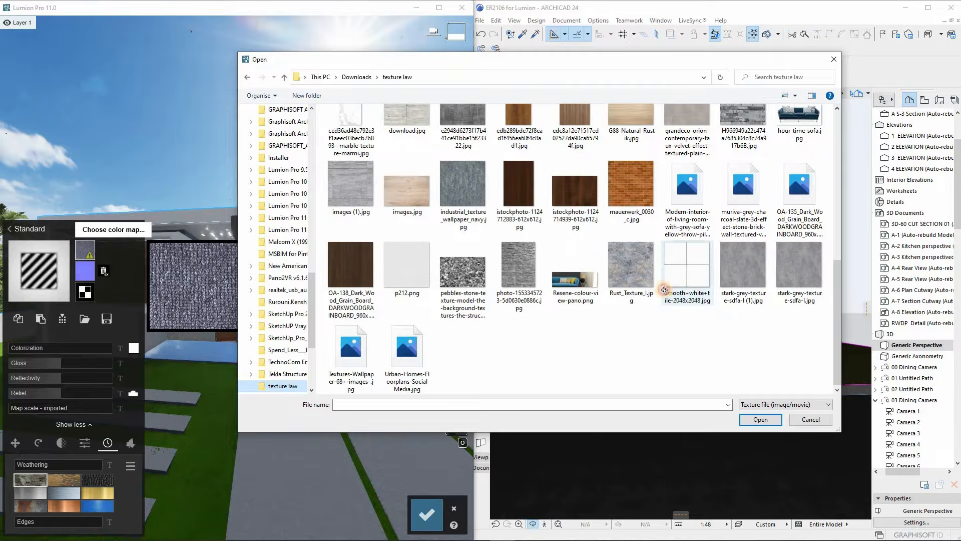
key("Escape")
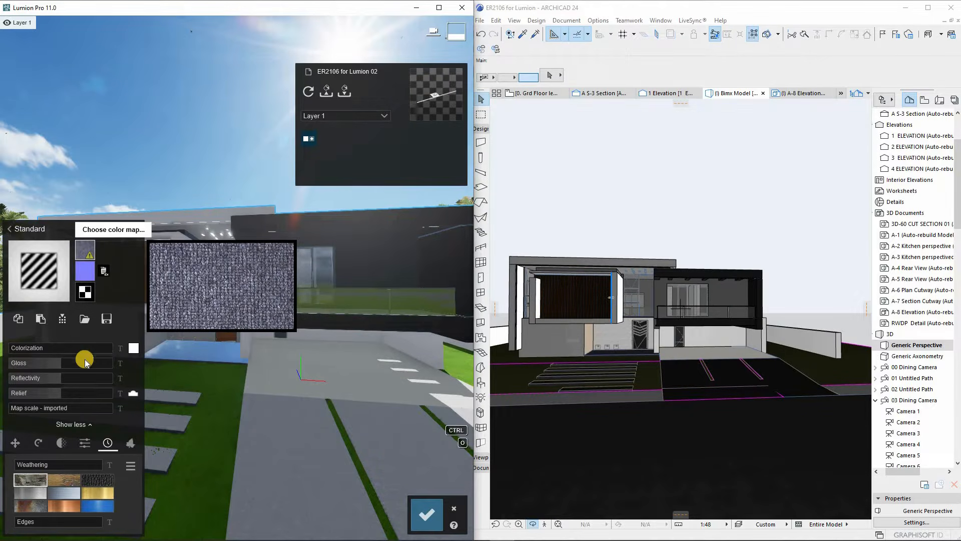
Adjust the map scale of the entrance floor's Standard material.
key("w")
right_click_drag(168, 379, 241, 403)
key("w")
left_click_drag(27, 412, 34, 411)
Give the porcelain-tiled carport floor a Standard material and paste the driveway's copied material settings onto it.
key("s")
right_click_drag(363, 325, 182, 353)
left_click(205, 344)
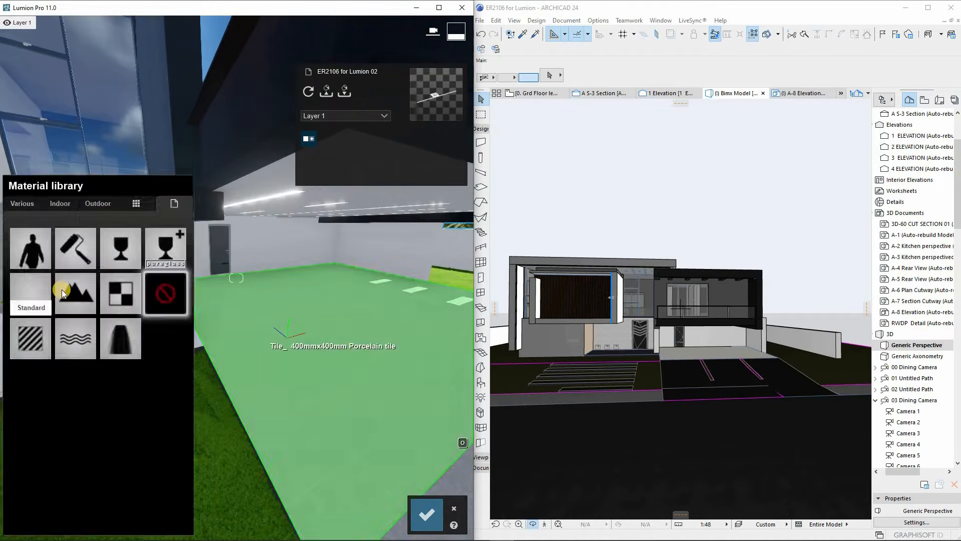
left_click(31, 339)
key("s")
right_click_drag(349, 369, 216, 379)
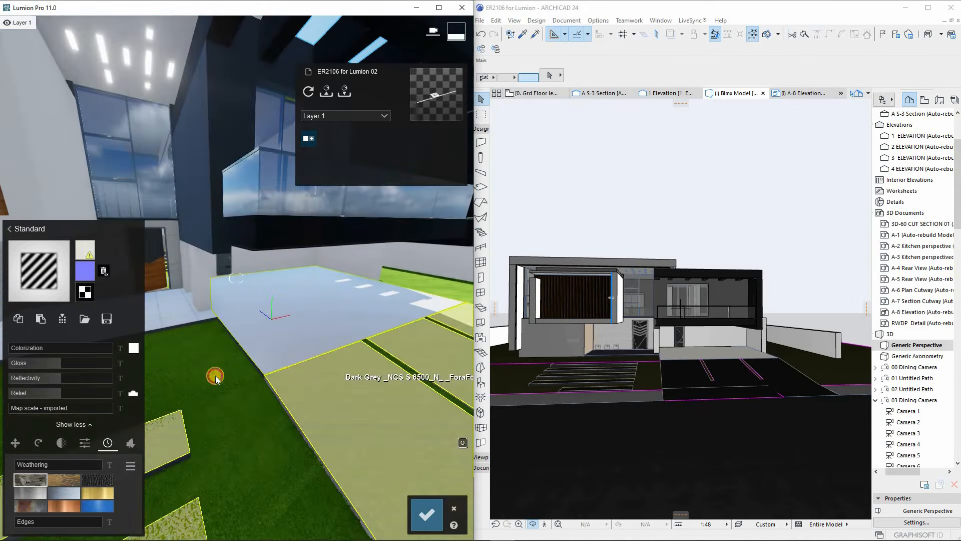
left_click(338, 369)
left_click(20, 319)
left_click(292, 351)
left_click(44, 320)
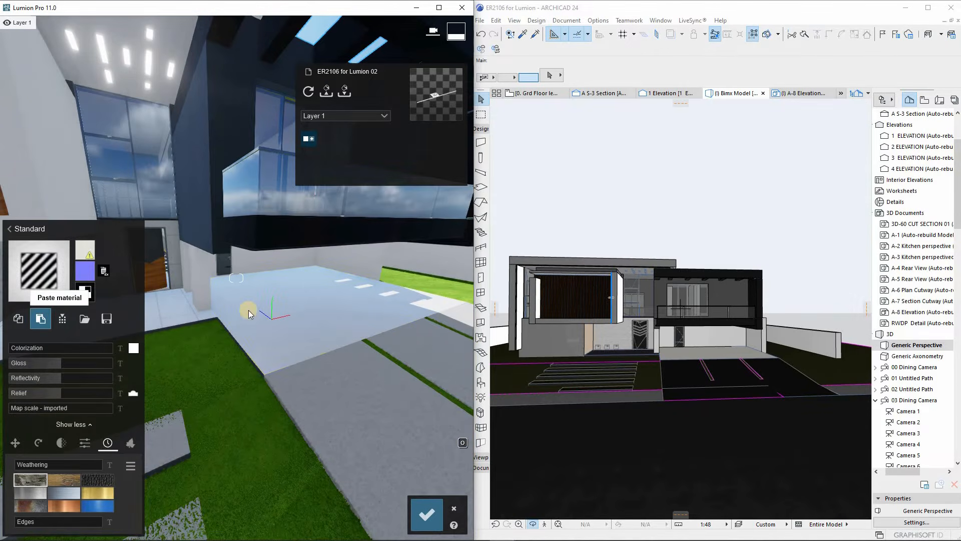
Assign a Standard material to the asphalt road in front of the house.
key("s")
right_click_drag(299, 337, 281, 404)
key("s")
left_click(281, 404)
left_click(33, 337)
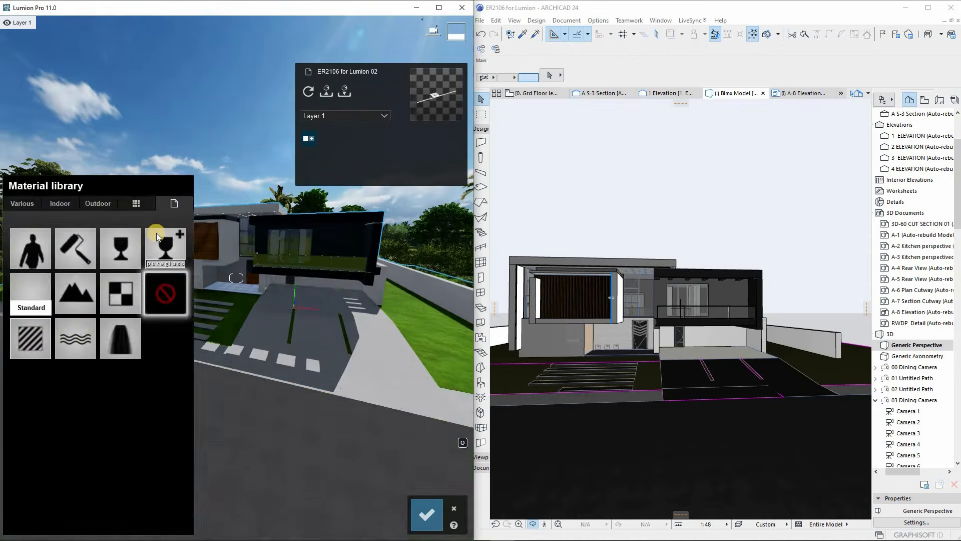
Load 1 (1).jpg from the Road_maps folder in Importing Archicad model to lumion as the road's color map.
left_click(85, 250)
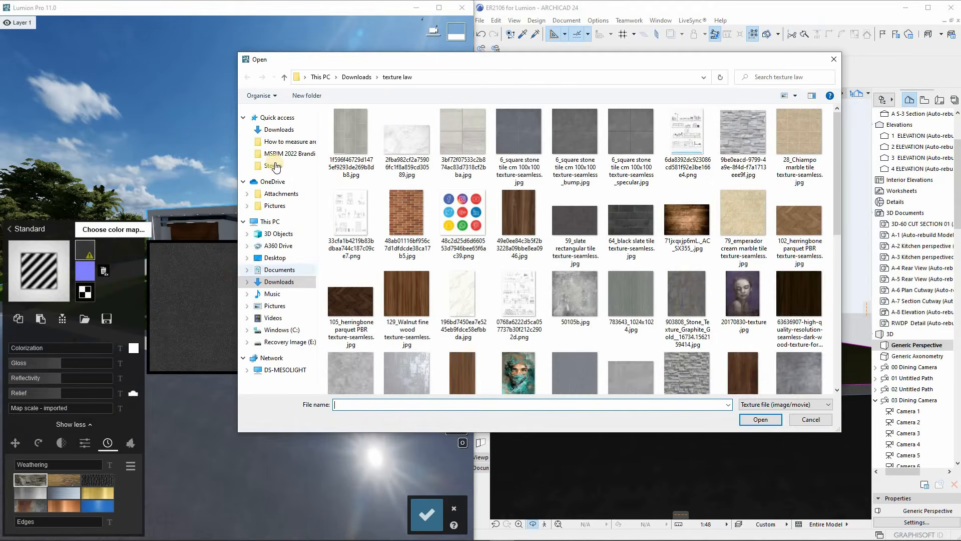
left_click(279, 142)
left_click(604, 77)
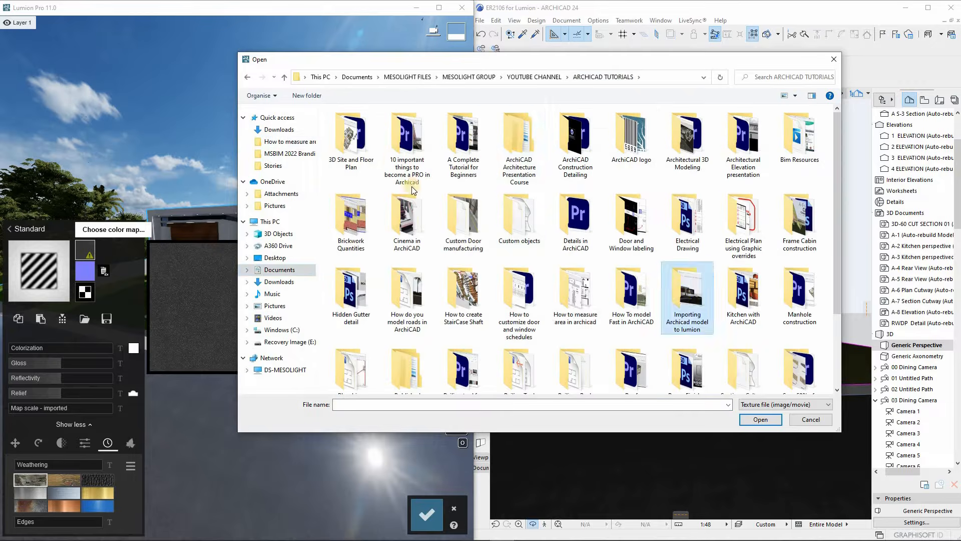
double_click(687, 301)
double_click(353, 123)
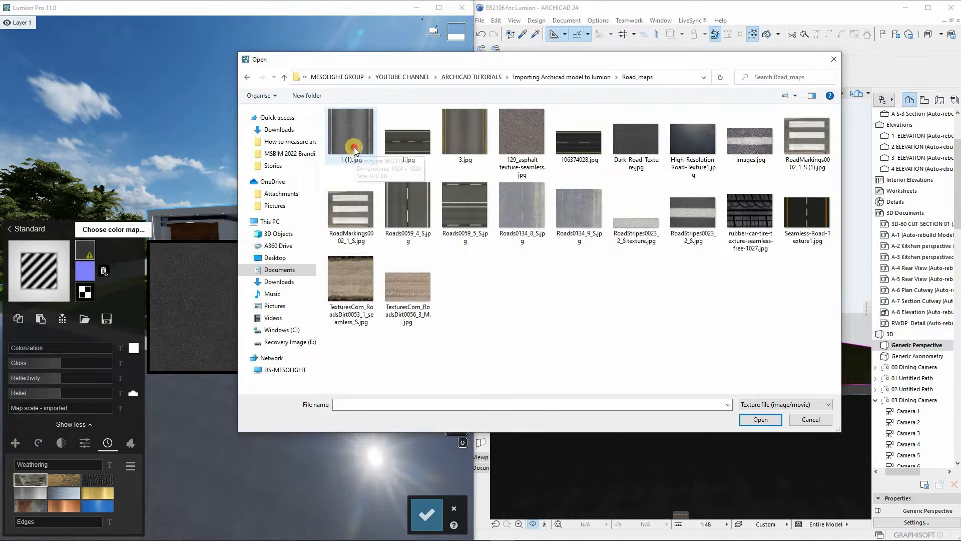
double_click(354, 147)
Try different heading, pitch and bank rotations for the road texture.
left_click(17, 444)
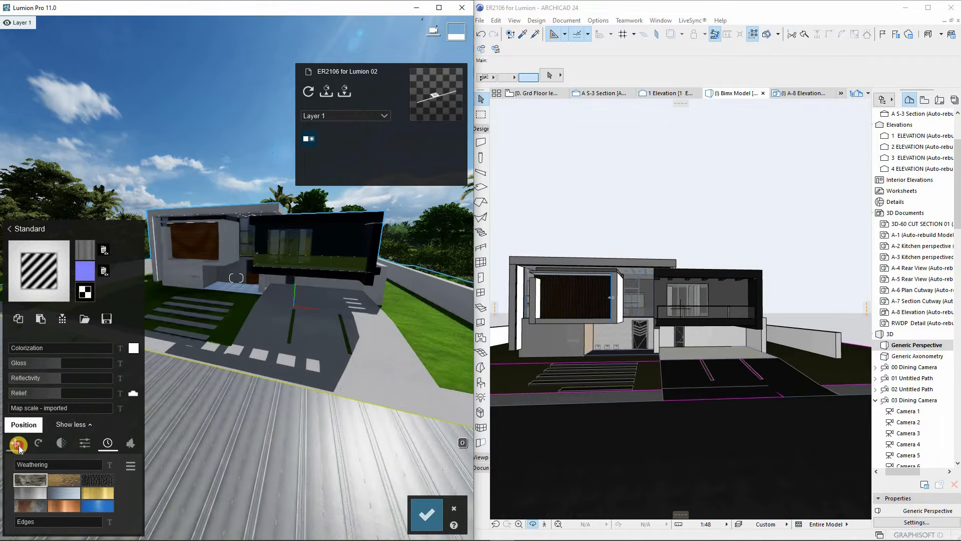
key("s")
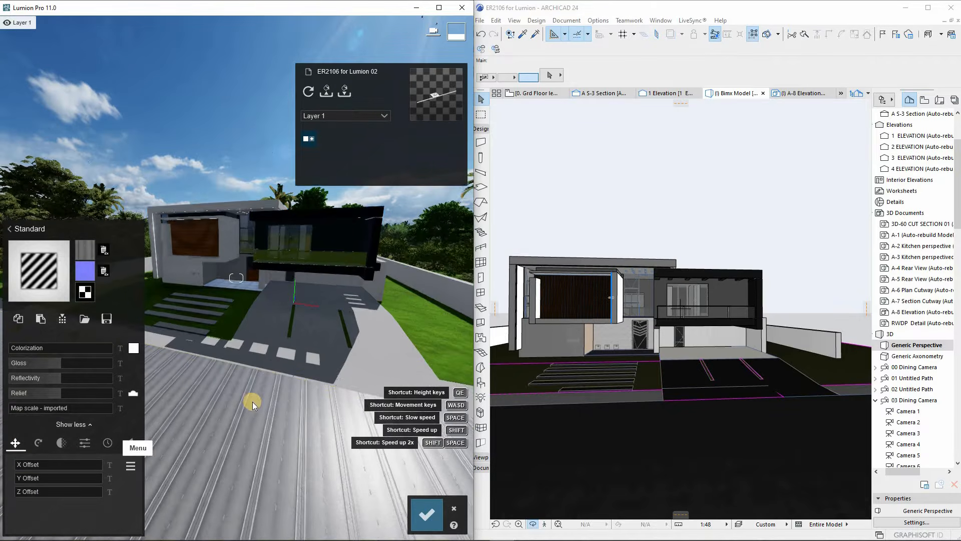
right_click_drag(232, 389, 245, 453)
key("s")
key("w")
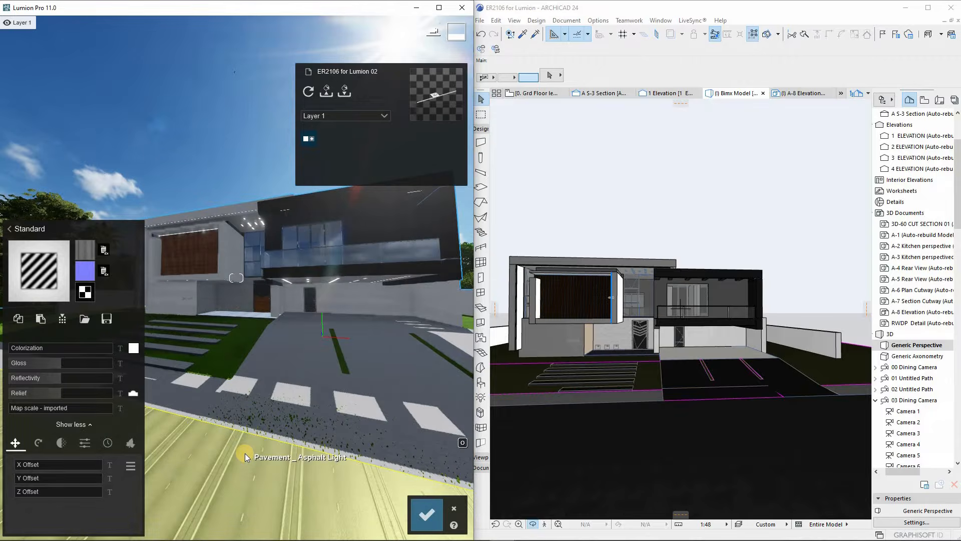
key("s")
left_click(35, 445)
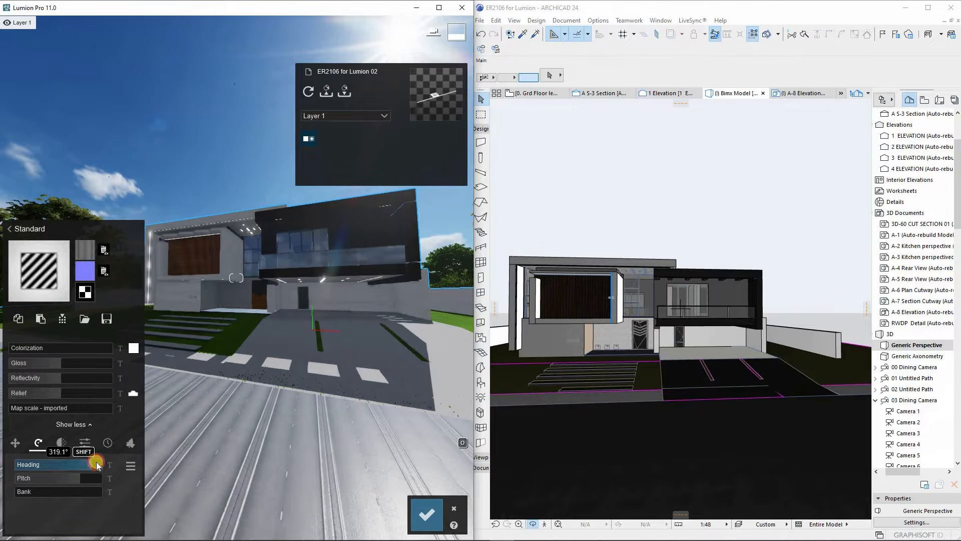
left_click(58, 492)
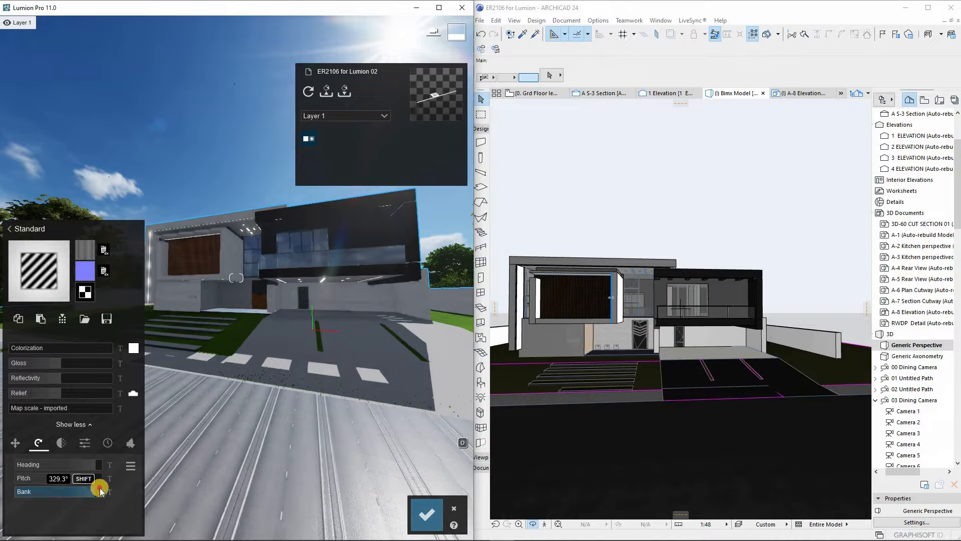
left_click(88, 479)
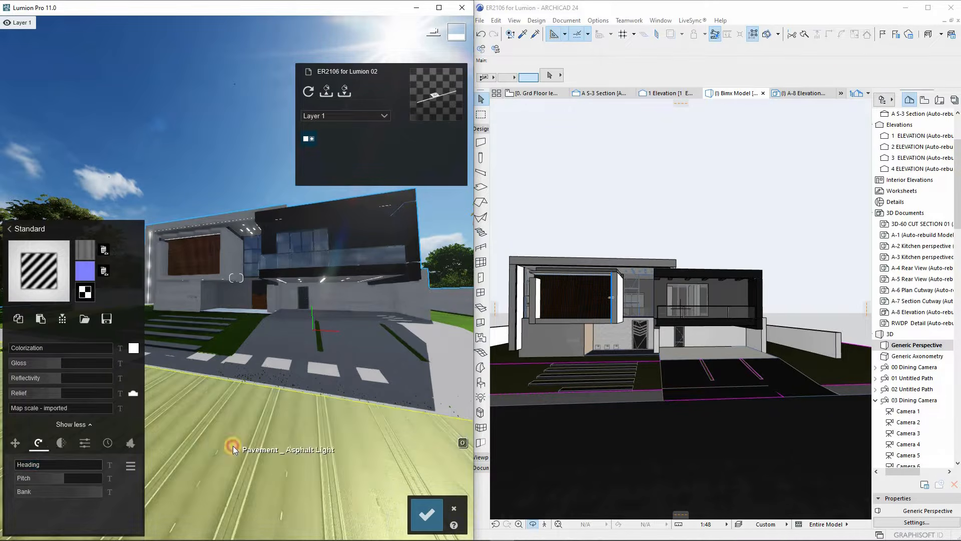
Set the road texture's heading, pitch and bank to 180° and shift its X, Y and Z offsets.
right_click_drag(214, 377, 215, 455)
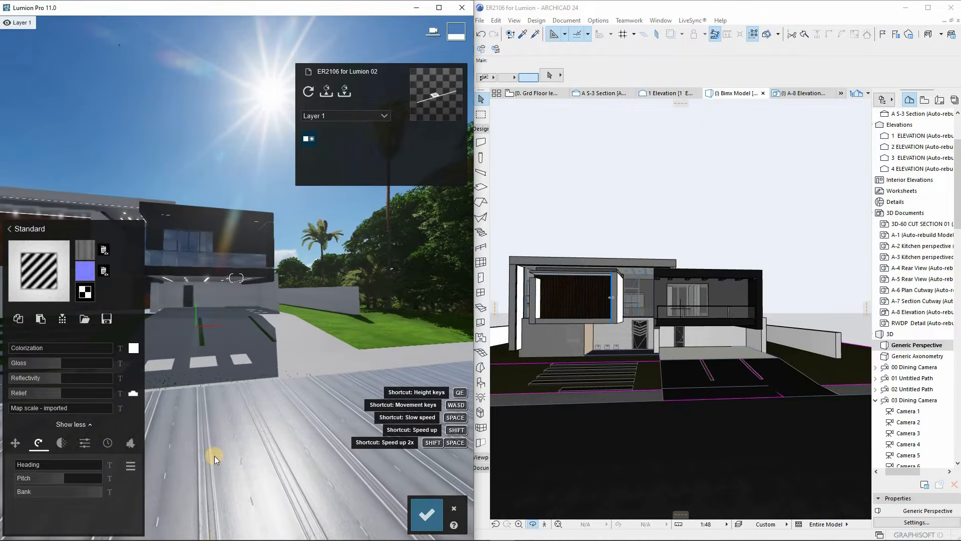
left_click_drag(23, 465, 23, 465)
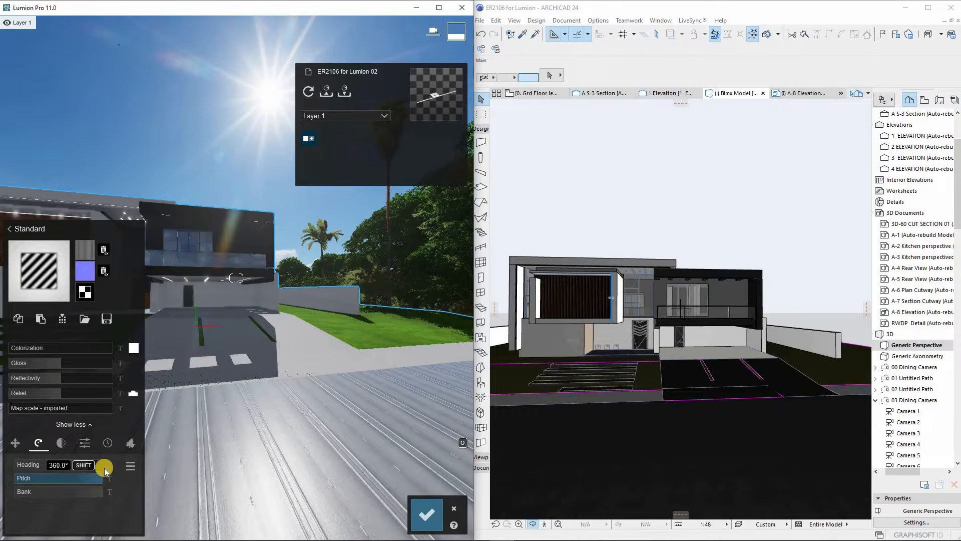
left_click_drag(114, 476, 123, 473)
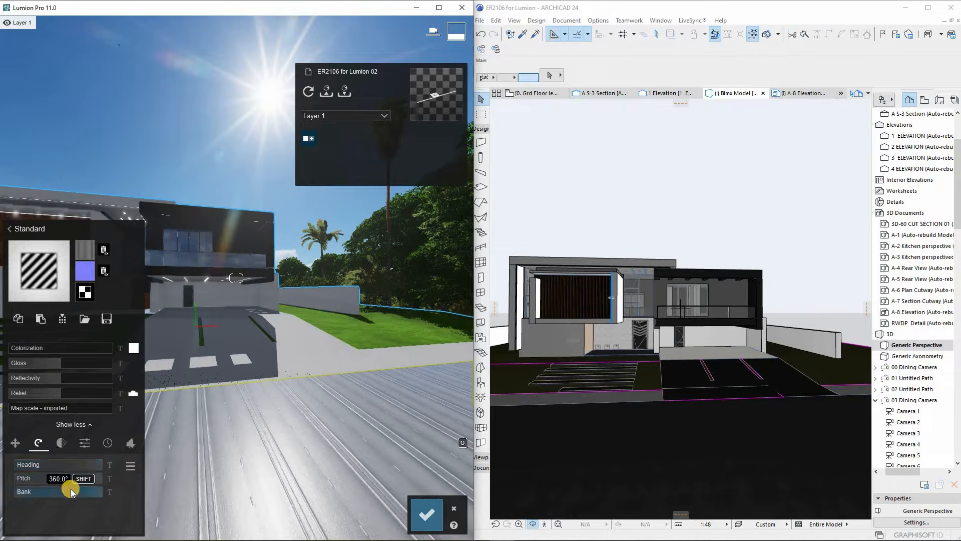
left_click_drag(70, 490, 63, 496)
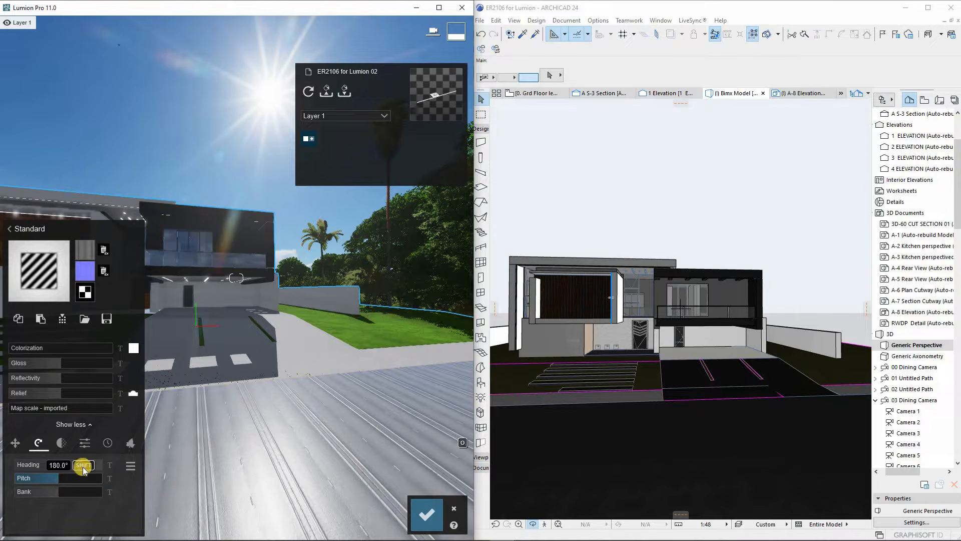
left_click_drag(84, 468, 58, 466)
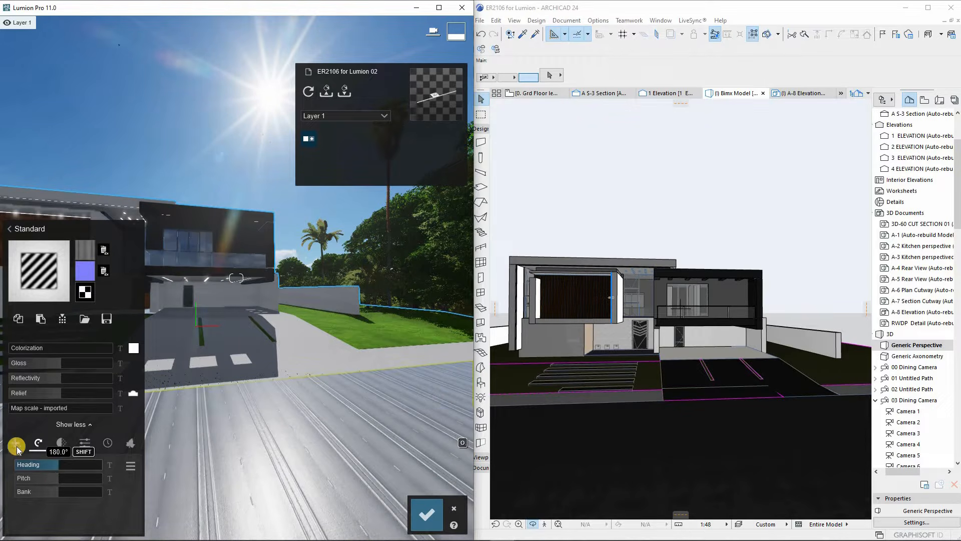
left_click_drag(39, 467, 36, 490)
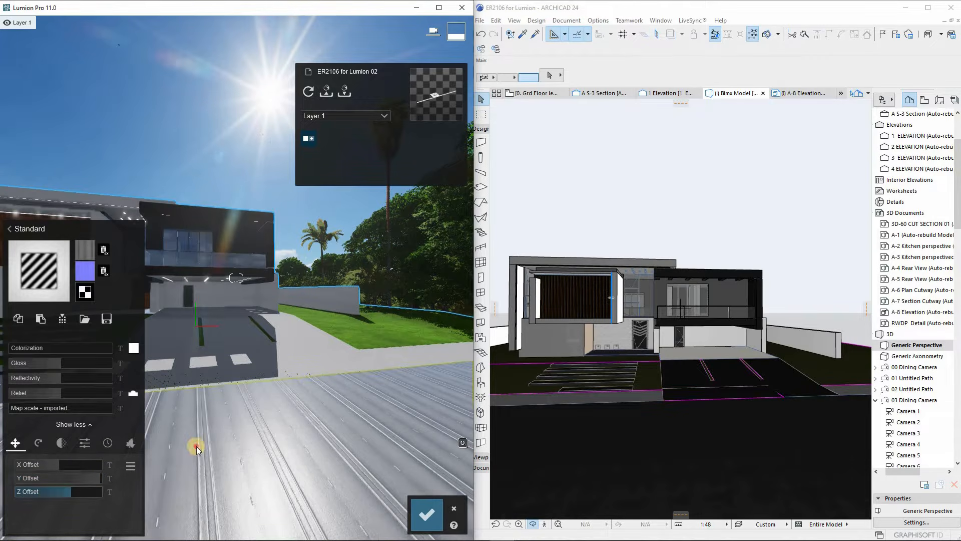
left_click_drag(196, 446, 196, 446)
Set the road texture's map scale to about 7.5 and realign its X, Y and Z offsets to the road, with Z about 0.6.
scroll(309, 405, "down", 3)
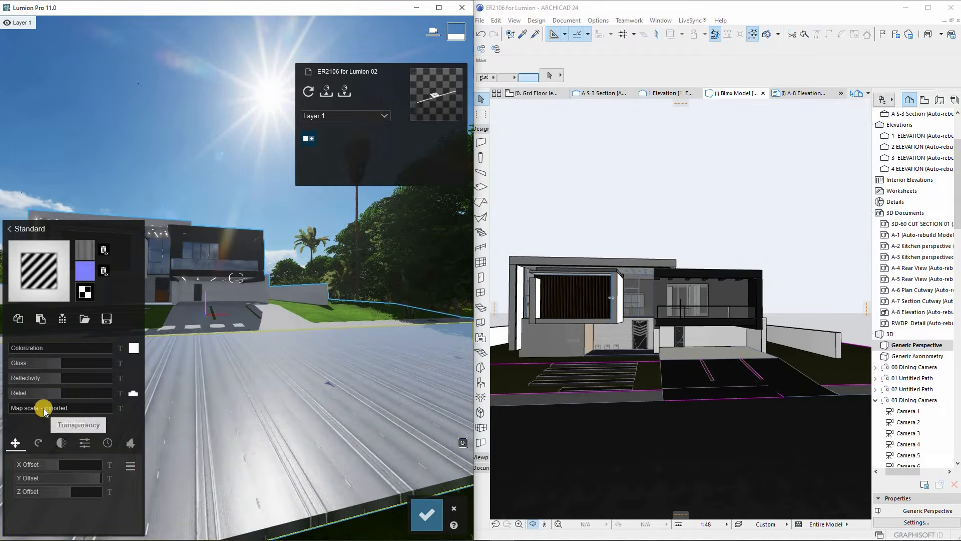
mouse_move(39, 407)
left_mouse_down()
mouse_move(30, 409)
mouse_move(40, 413)
left_mouse_up()
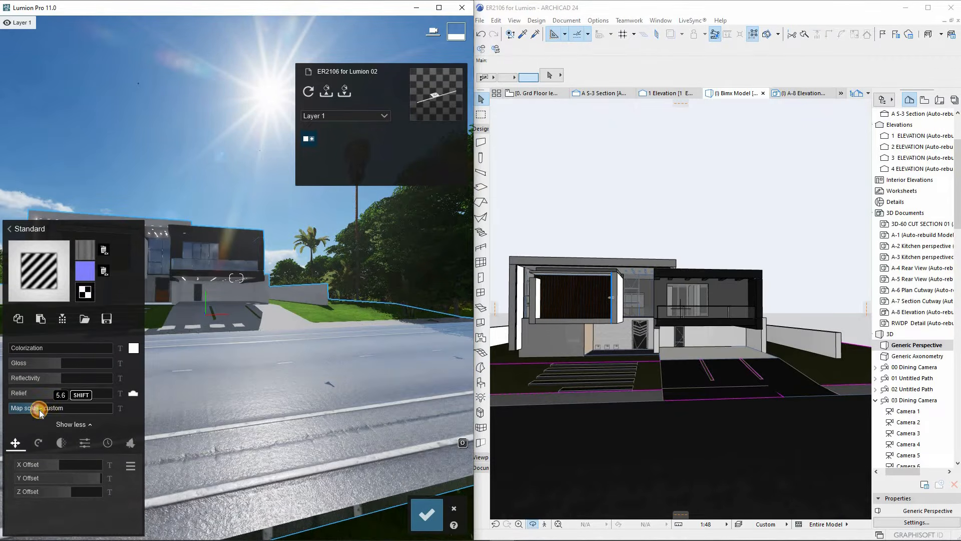
right_click_drag(236, 408, 195, 380)
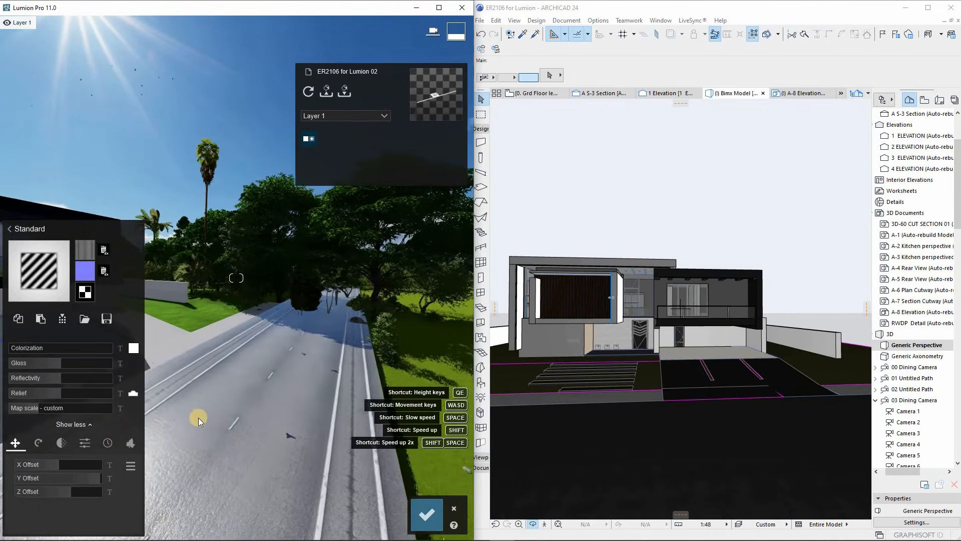
key("a")
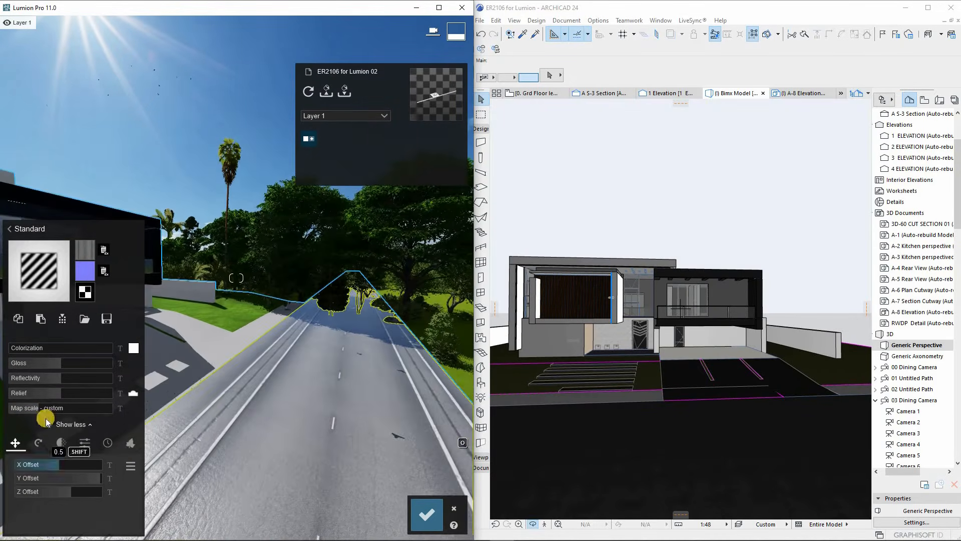
left_click_drag(40, 408, 41, 408, "shift")
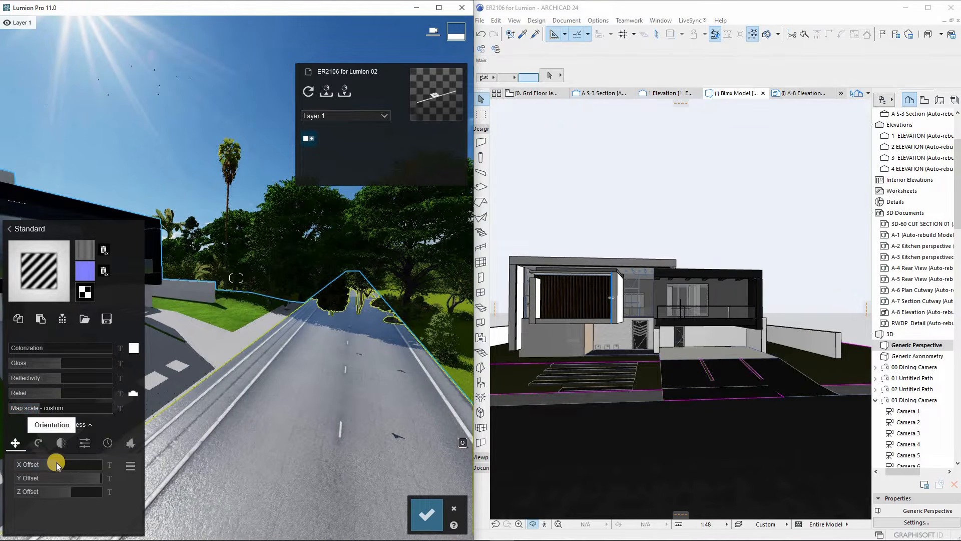
left_click_drag(64, 465, 67, 492, "shift")
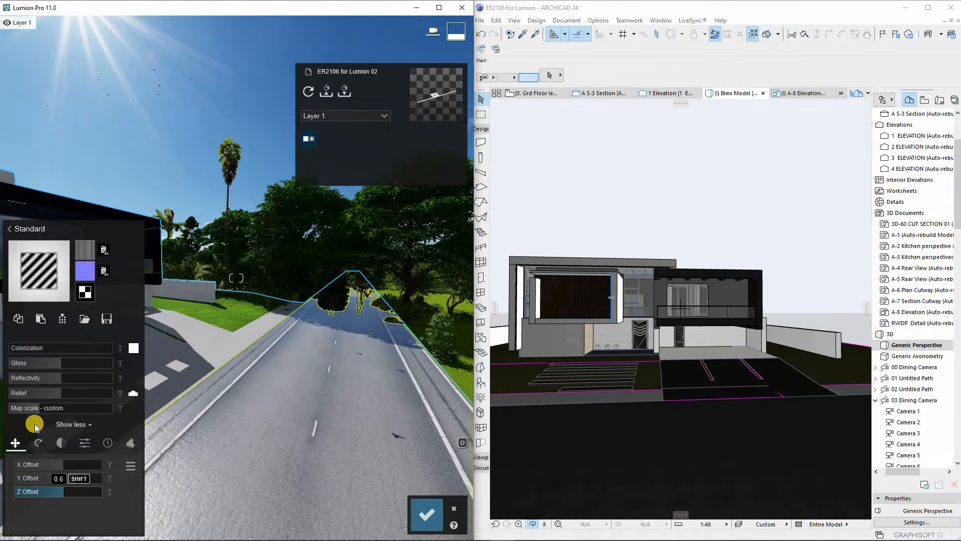
mouse_move(38, 414)
left_mouse_down("shift")
mouse_move(50, 410)
mouse_move(42, 416)
left_mouse_up("shift")
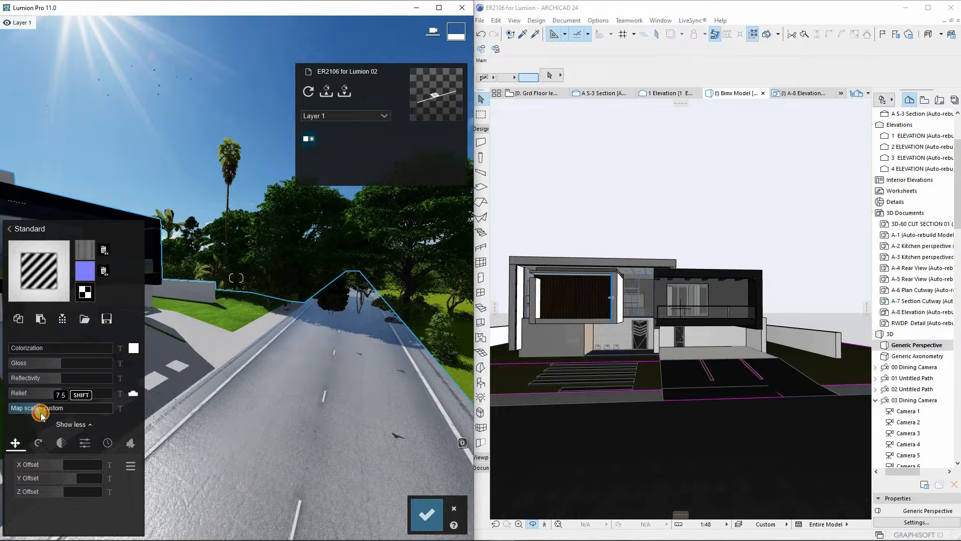
left_click_drag(48, 415, 300, 406, "shift")
Lower the road material's reflectivity and set its gloss to about 0.6.
key("s")
key("s")
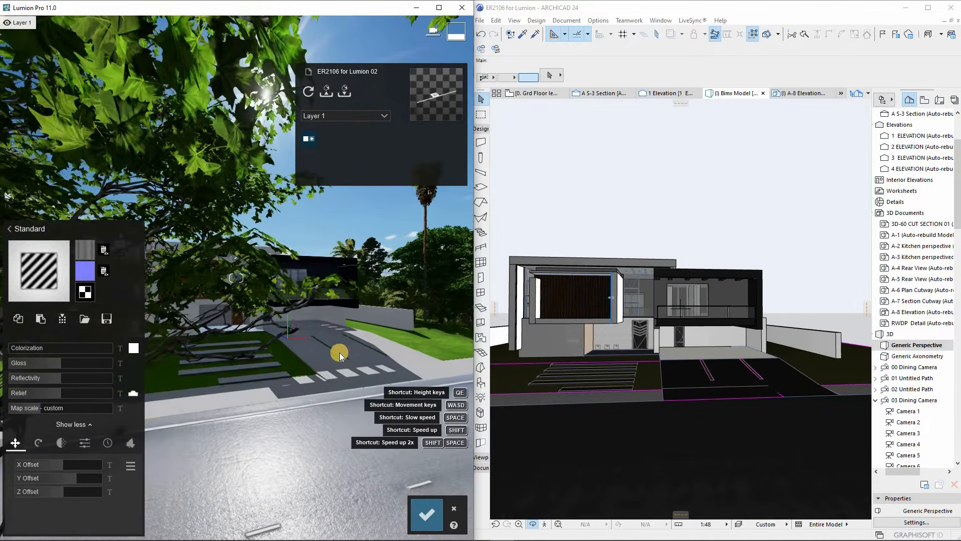
key("w")
right_click_drag(339, 354, 329, 362)
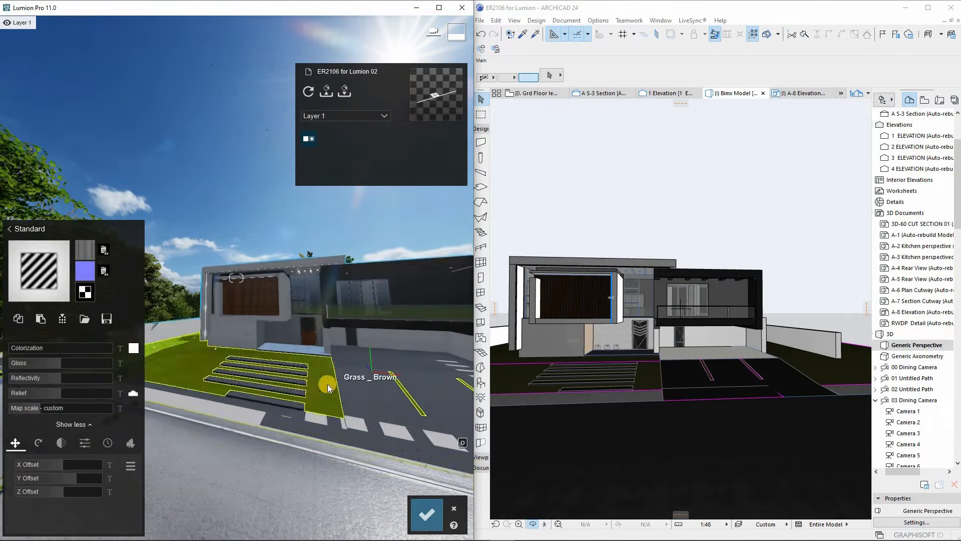
key("e")
right_click_drag(295, 466, 293, 482)
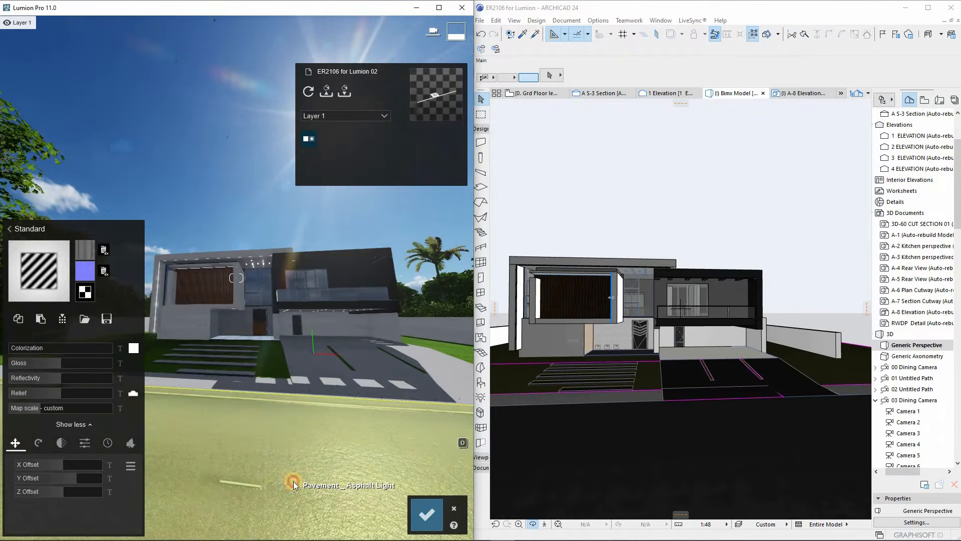
left_click(32, 379)
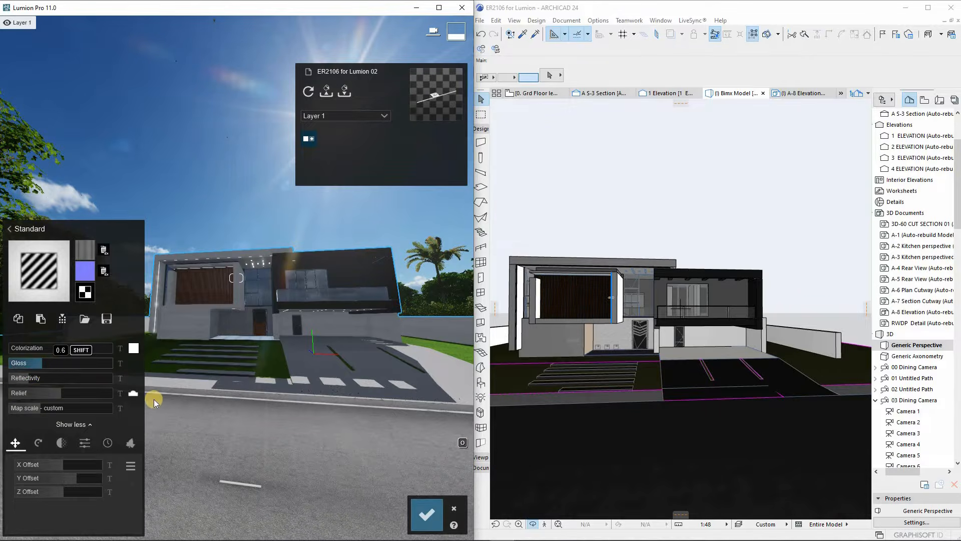
Inspect the road surface, driveway and house facade from street level and from several heights and distances.
key("w")
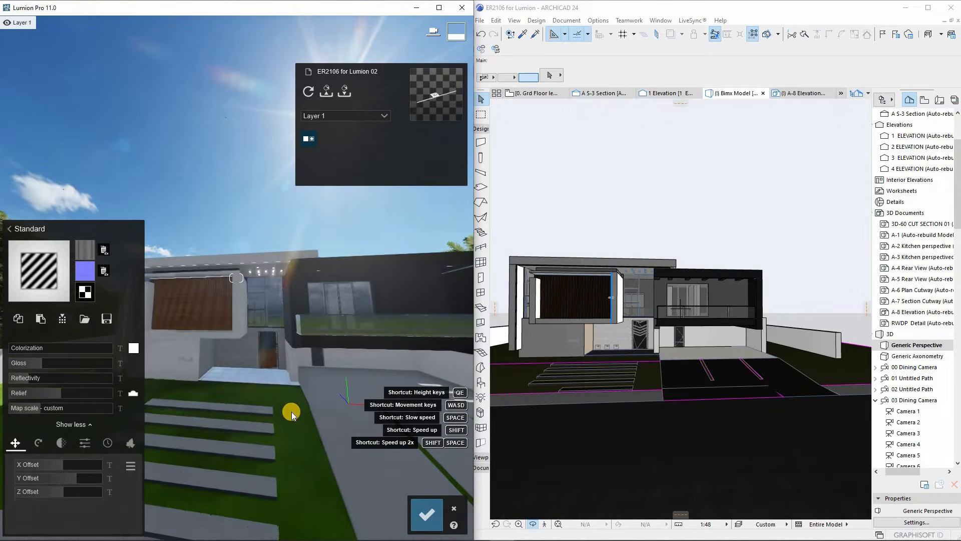
key("s")
key("q")
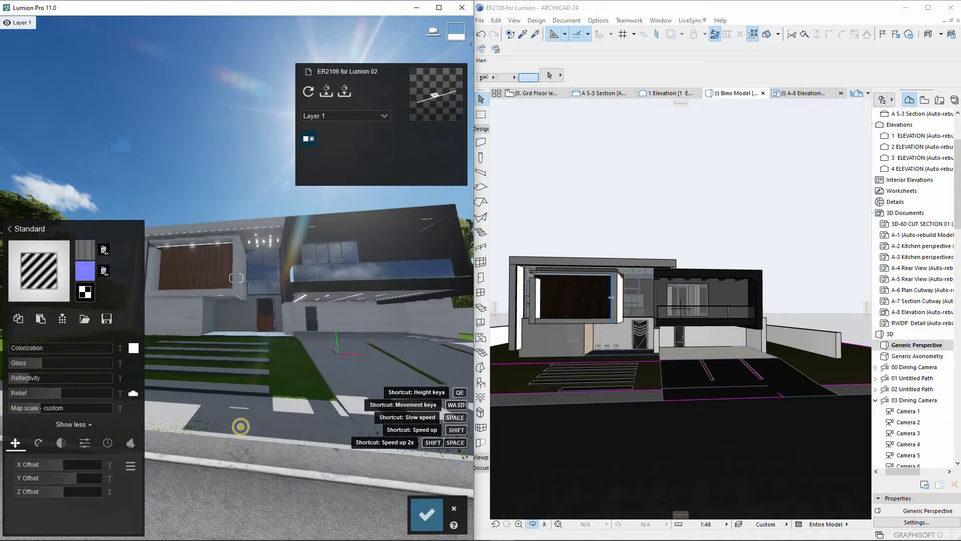
key("s")
right_click_drag(241, 427, 310, 445)
key("s")
key("s")
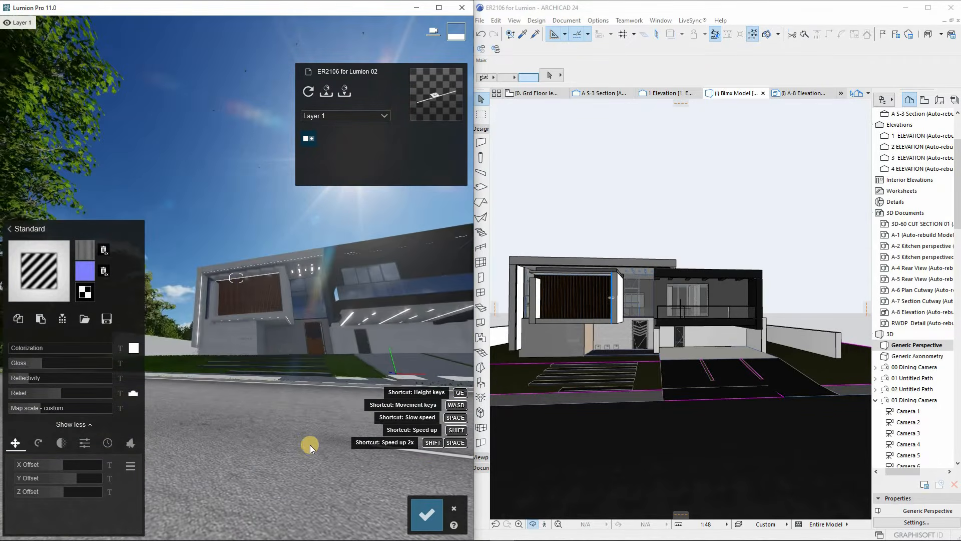
key("e")
key("q")
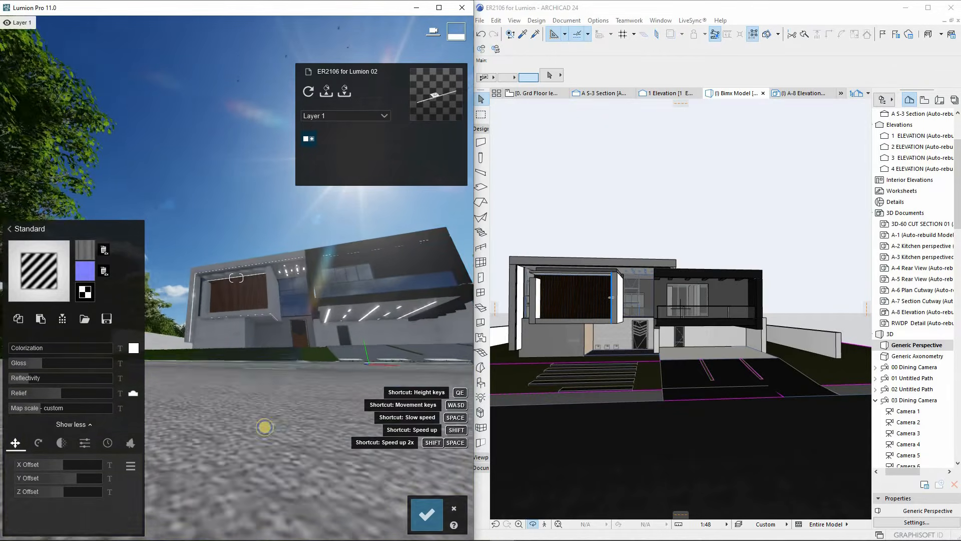
key("s")
right_click_drag(265, 427, 262, 427)
key("e")
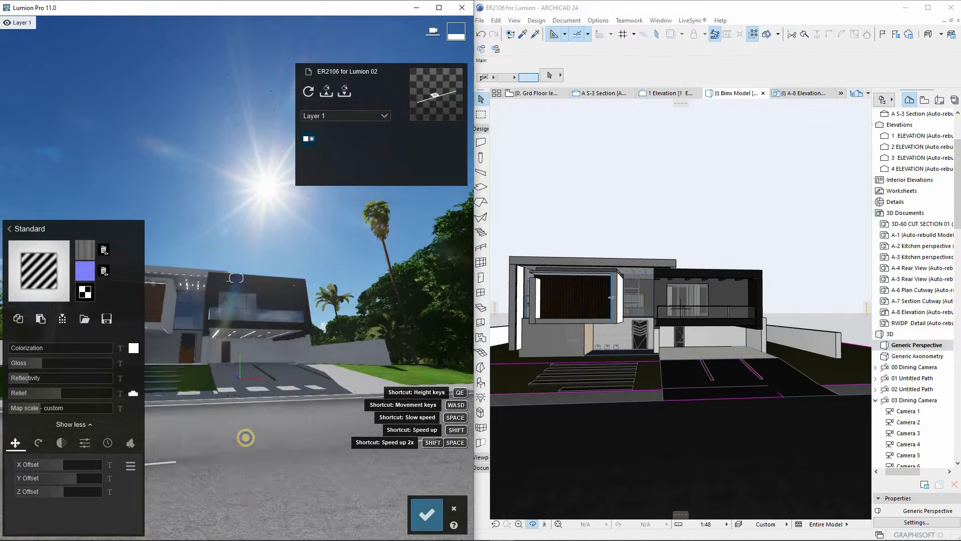
key("w")
key("w")
right_click_drag(261, 388, 283, 365)
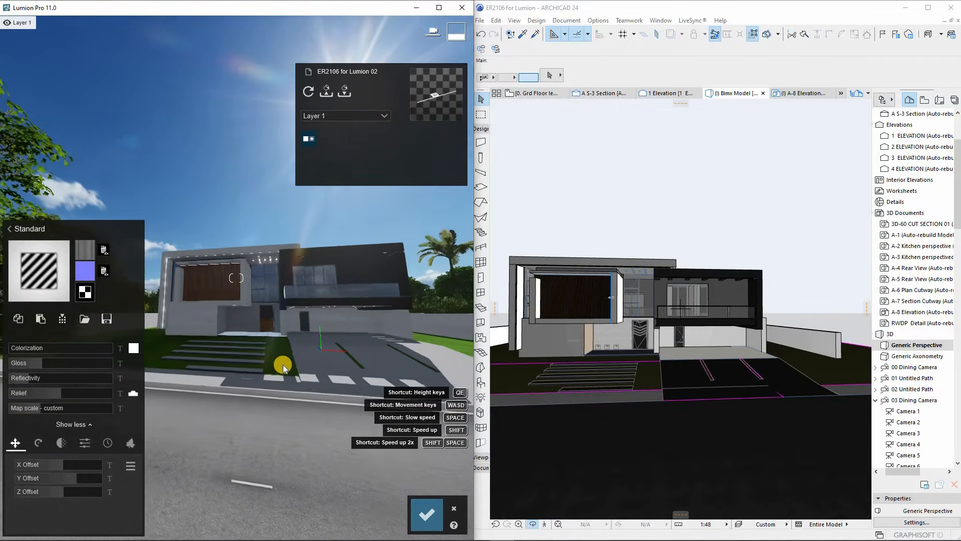
key("s")
key("w")
right_click_drag(369, 376, 293, 300)
Check the materials of the facade's window glass, dark upper wall and dark metal trim, and save the material edits.
left_click(294, 301)
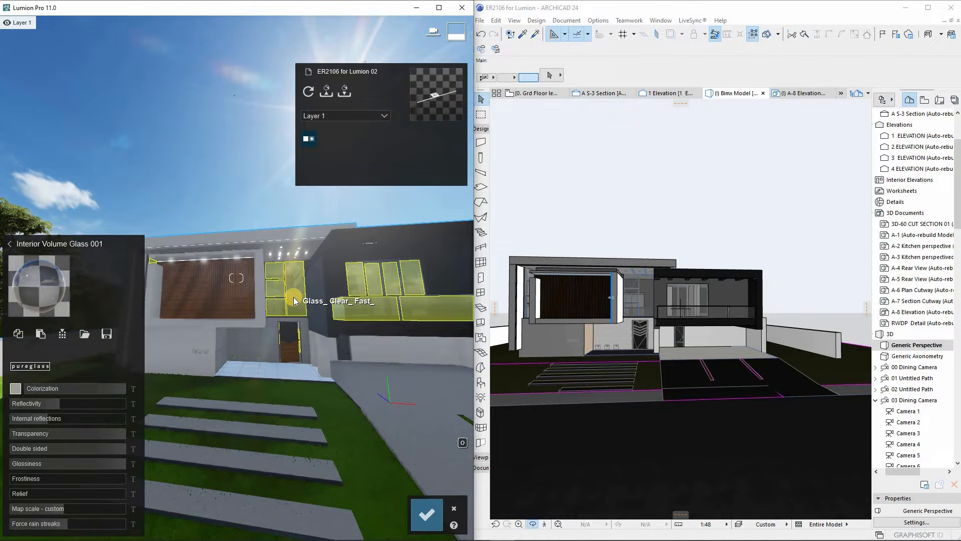
left_click(316, 282)
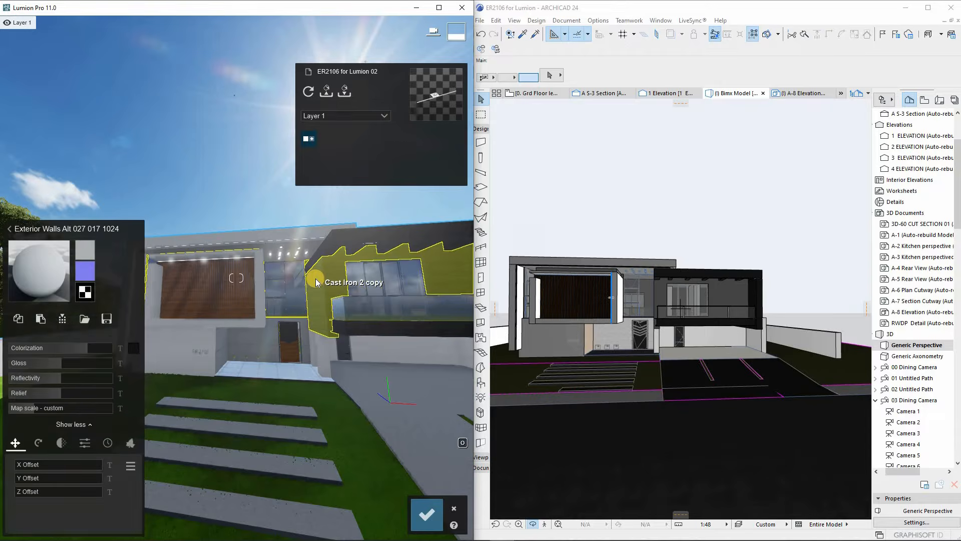
left_click(336, 246)
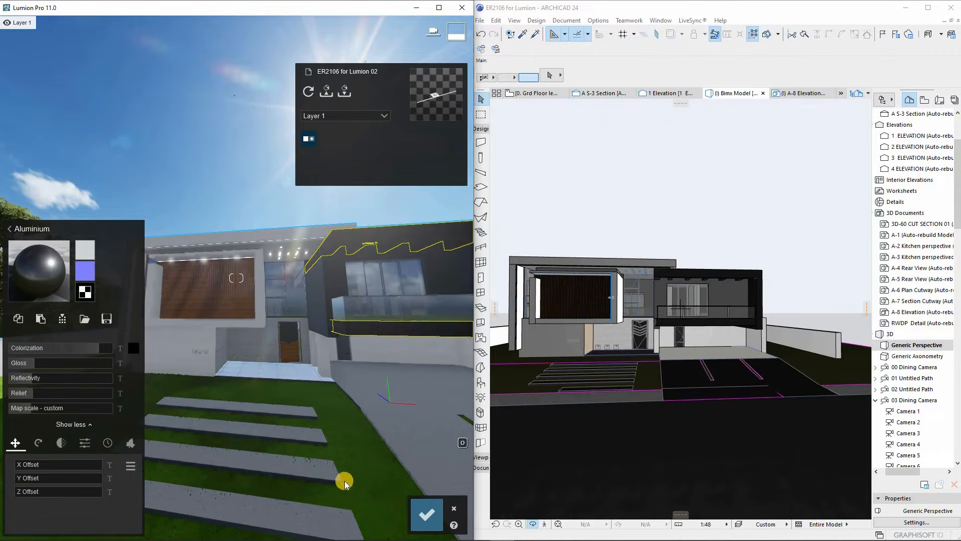
left_click(427, 518)
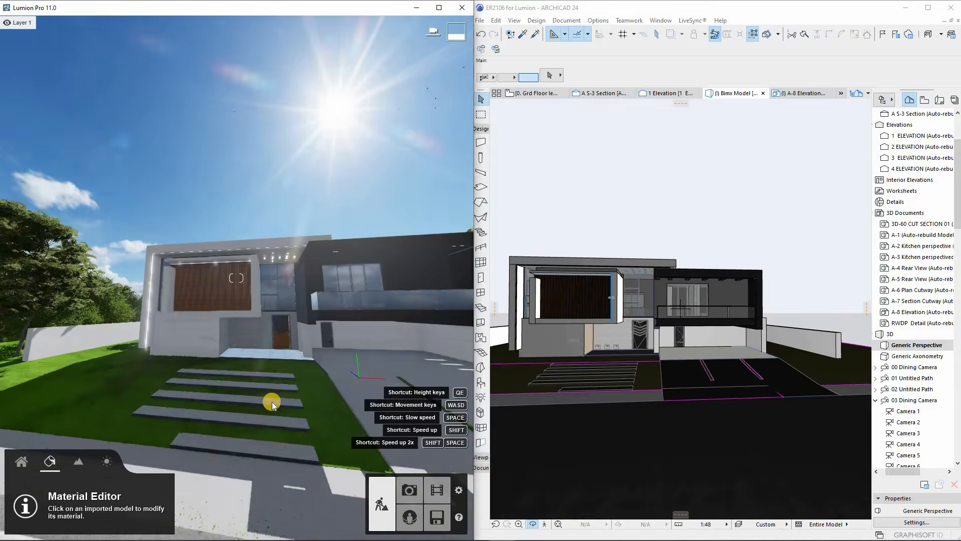
Open the Nature library for placing objects and browse its categories to Grass.
left_click(22, 463)
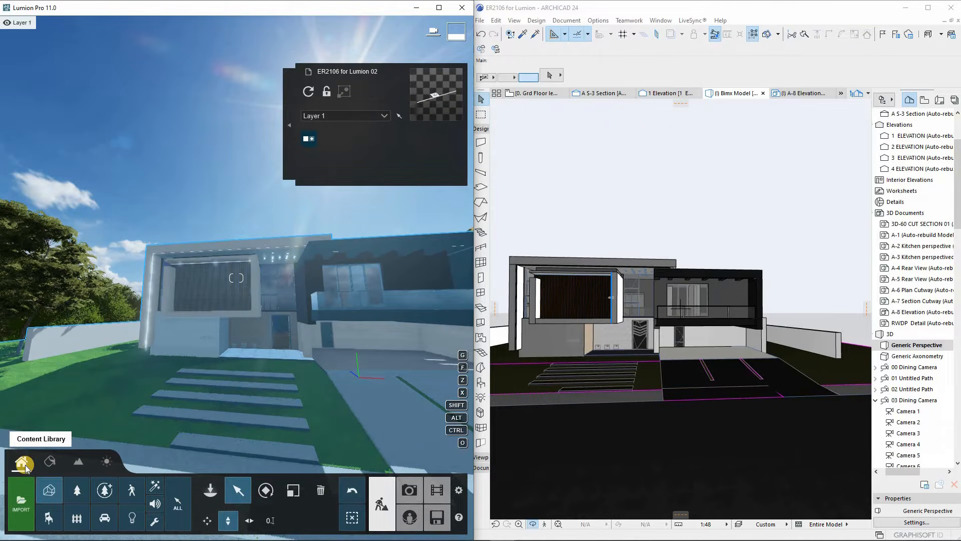
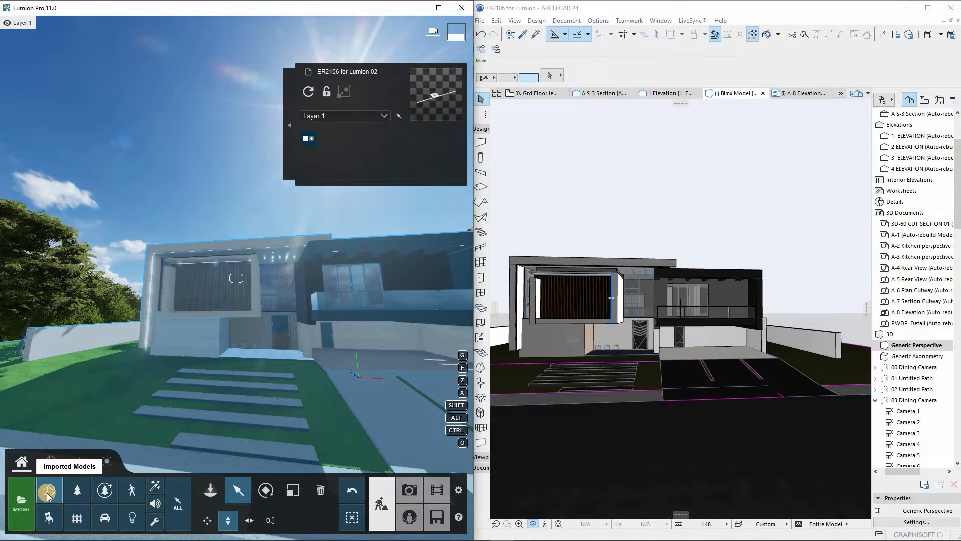
left_click(74, 491)
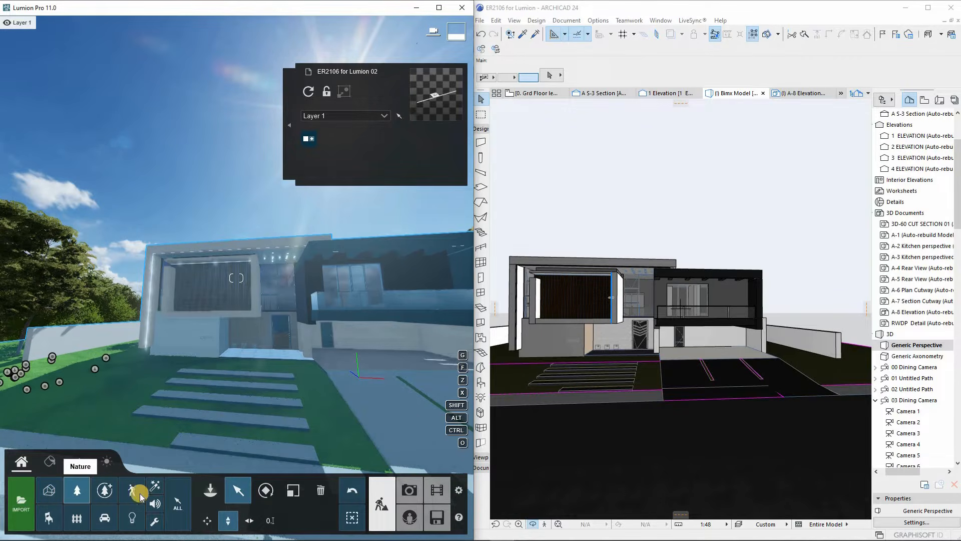
left_click(206, 494)
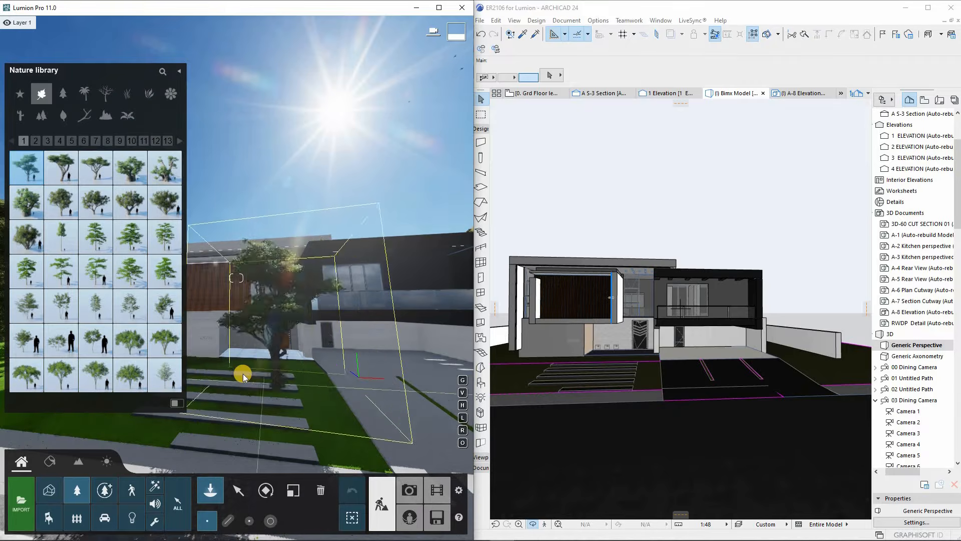
right_click_drag(295, 381, 125, 103)
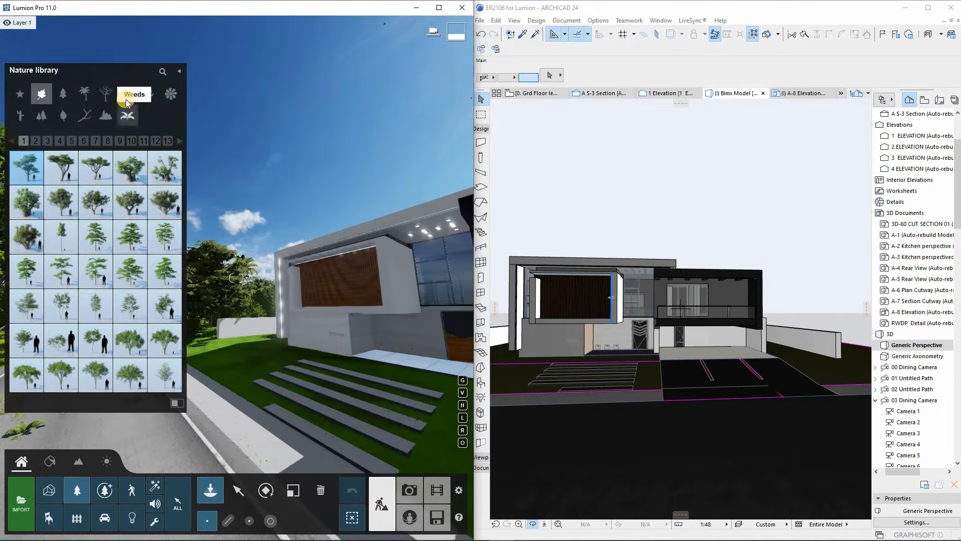
left_click(69, 99)
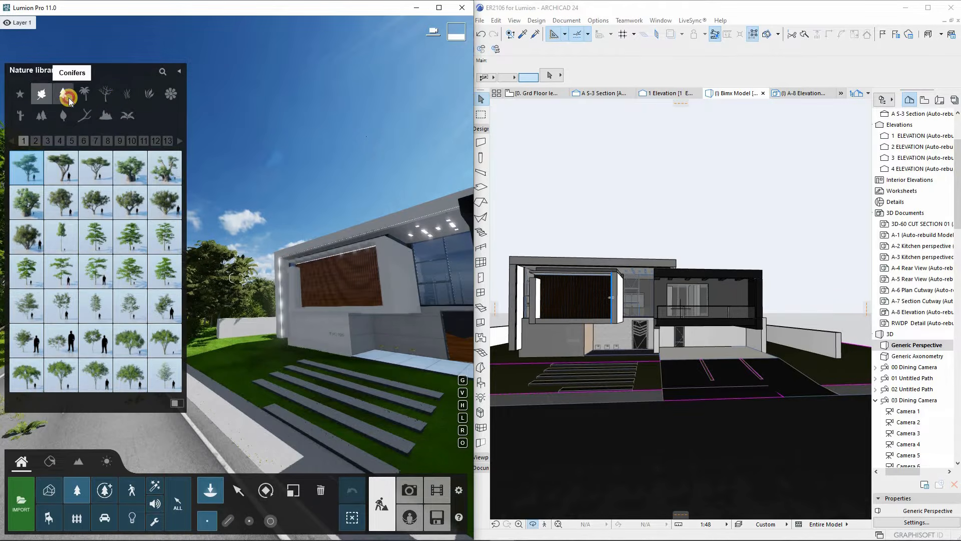
left_click(107, 99)
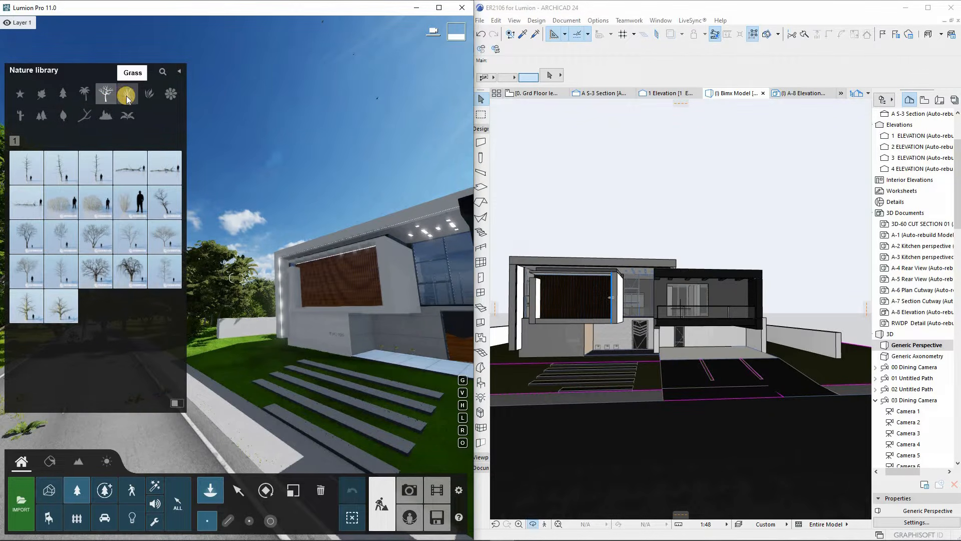
left_click(129, 100)
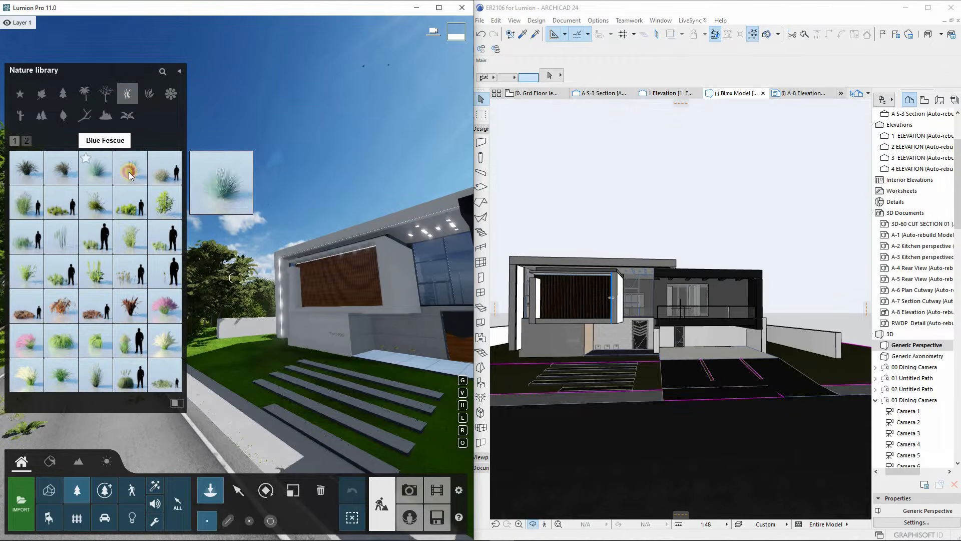
Place a row of four tufts of the grass listed right after Blue Fescue along the driveway's inner planting strip.
mouse_move(130, 175)
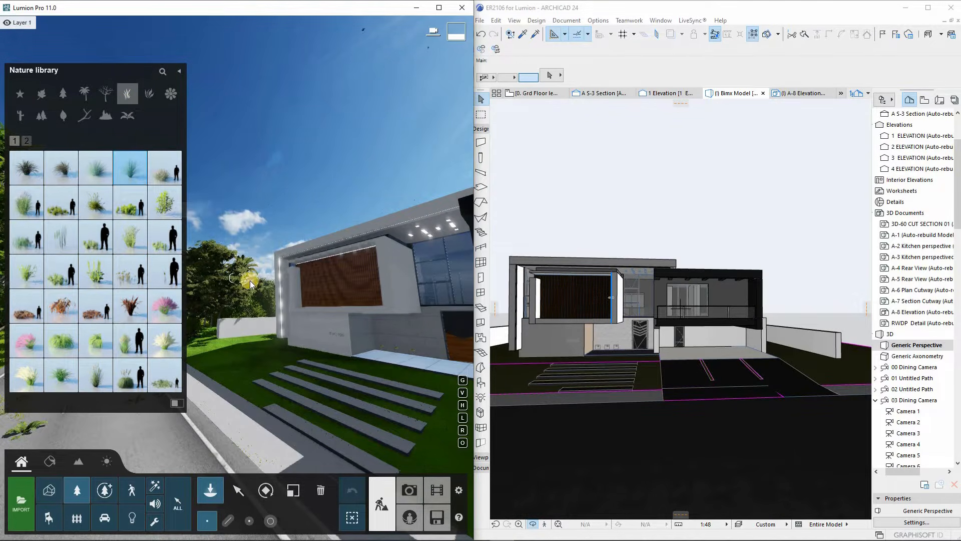
right_click_drag(262, 291, 264, 412)
left_click(263, 411)
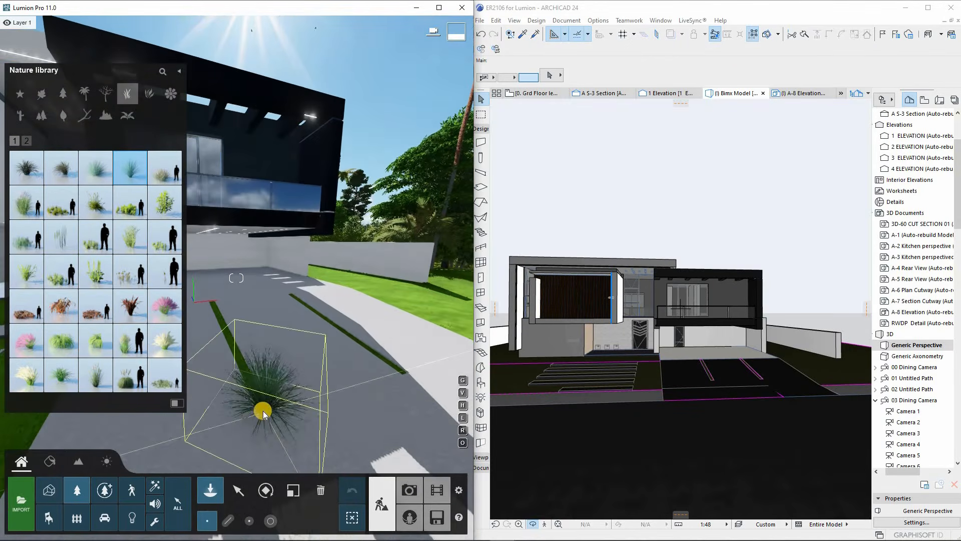
left_click(247, 379)
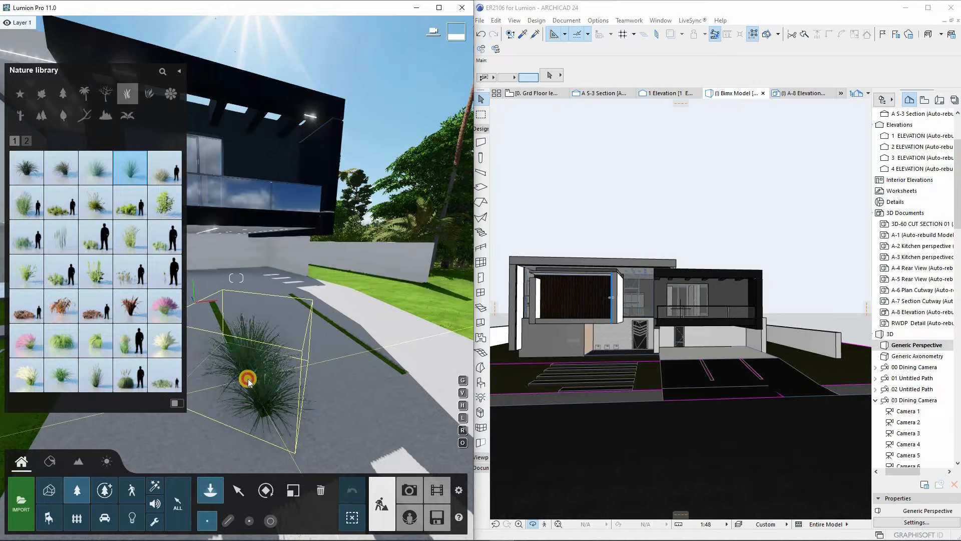
left_click(233, 342)
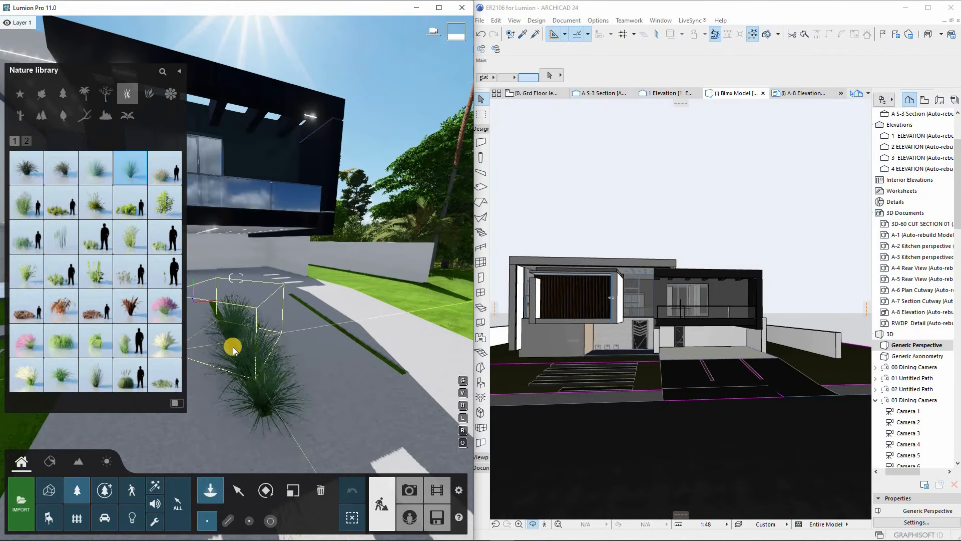
left_click(215, 312)
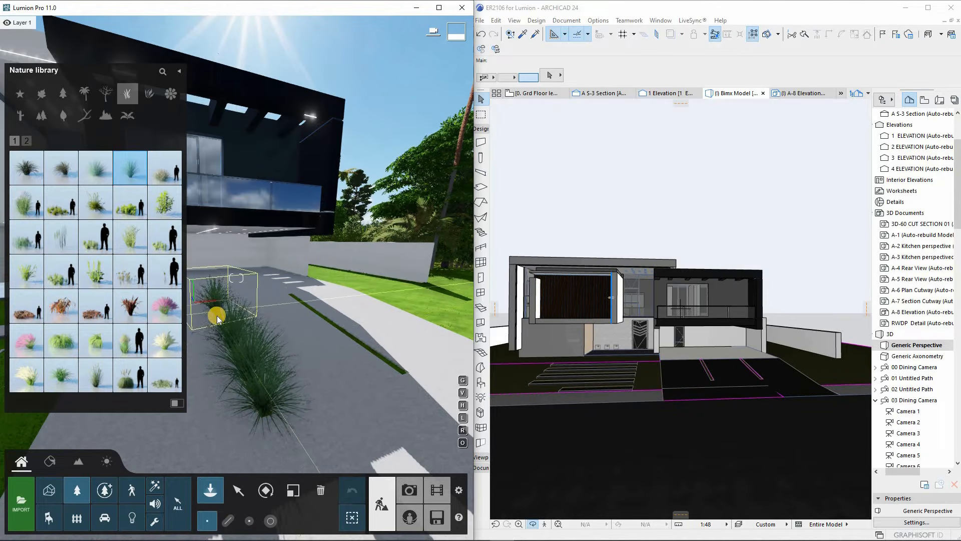
Place tufts of the same grass along the driveway's outer planting strip, starting from the end nearest the house.
left_click(296, 300)
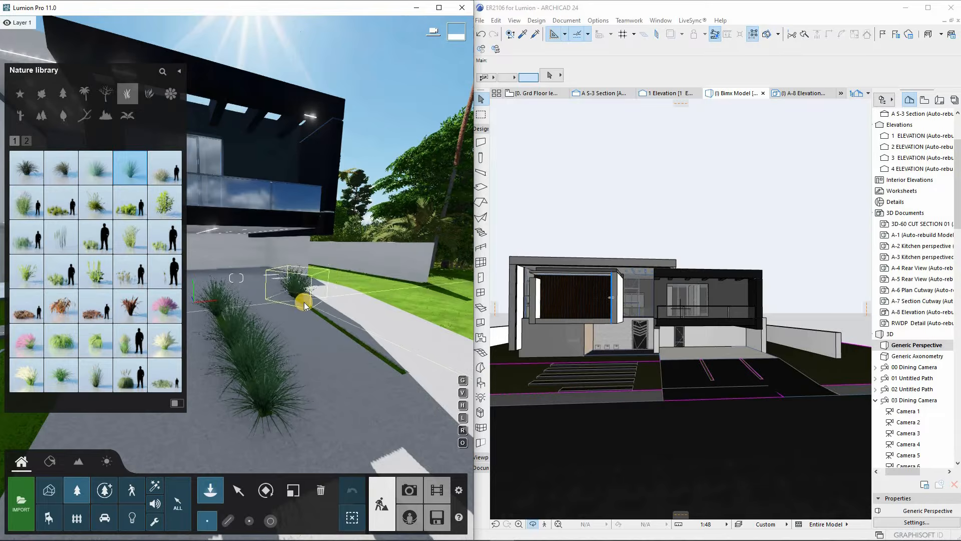
left_click(305, 304)
left_click(317, 314)
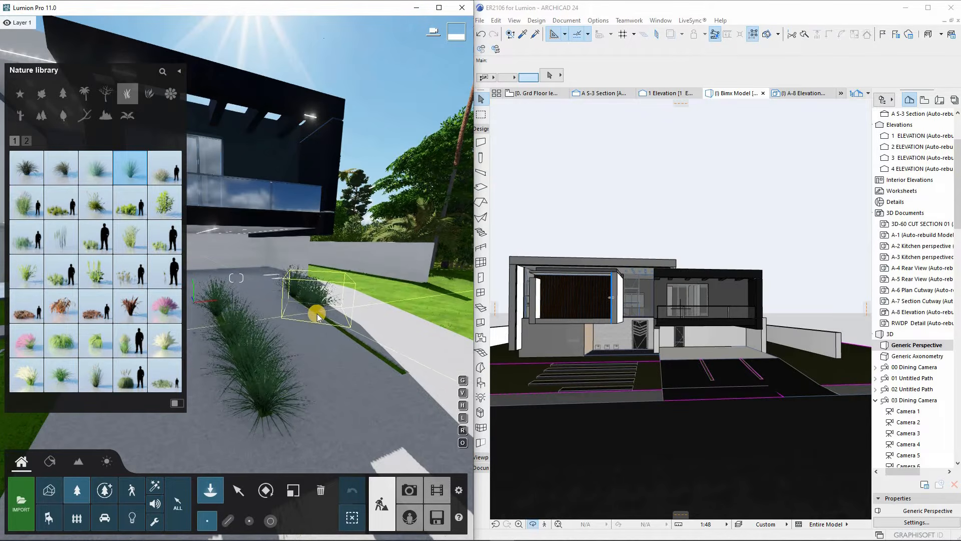
Place a row of Eskdale Poa grass clumps along the driveway planting strip nearer the boundary wall.
left_click(327, 321)
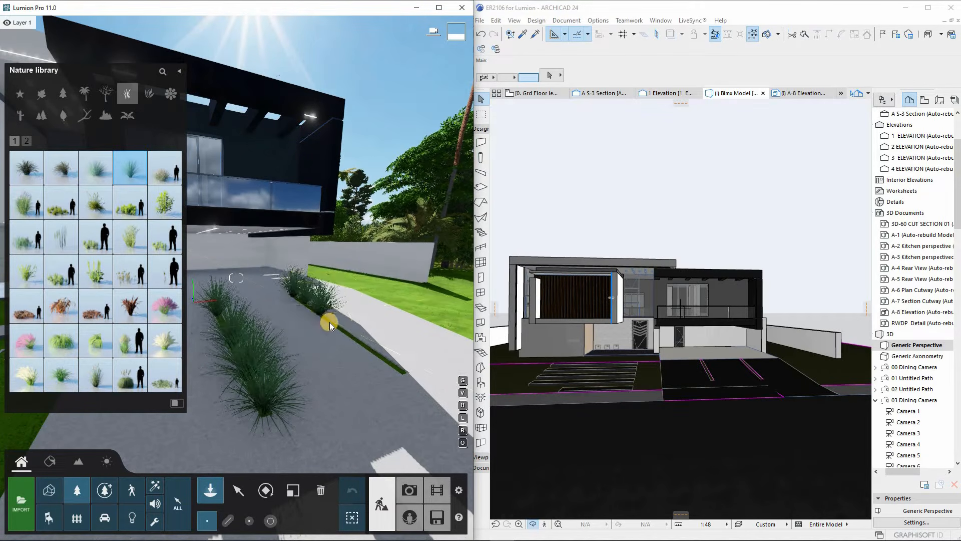
left_click(339, 327)
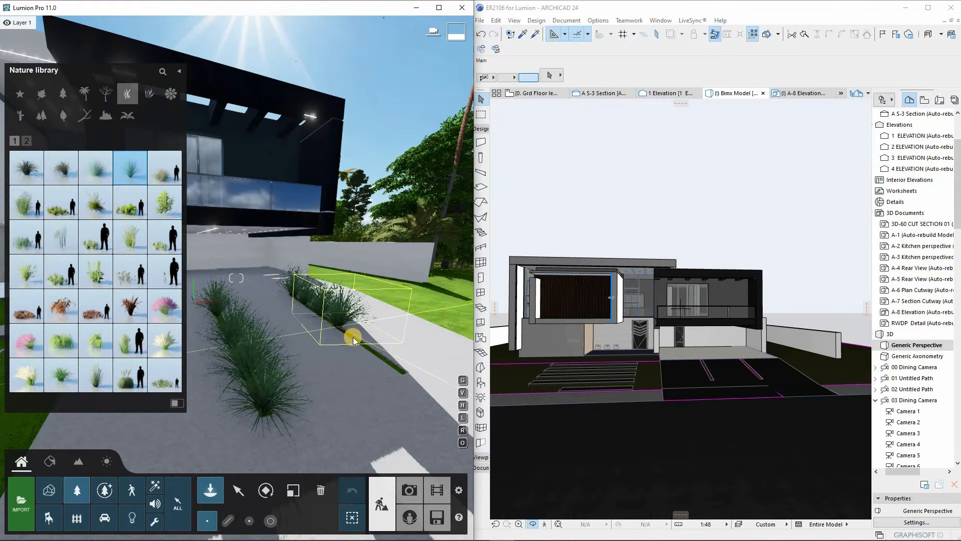
left_click(353, 338)
left_click(361, 344)
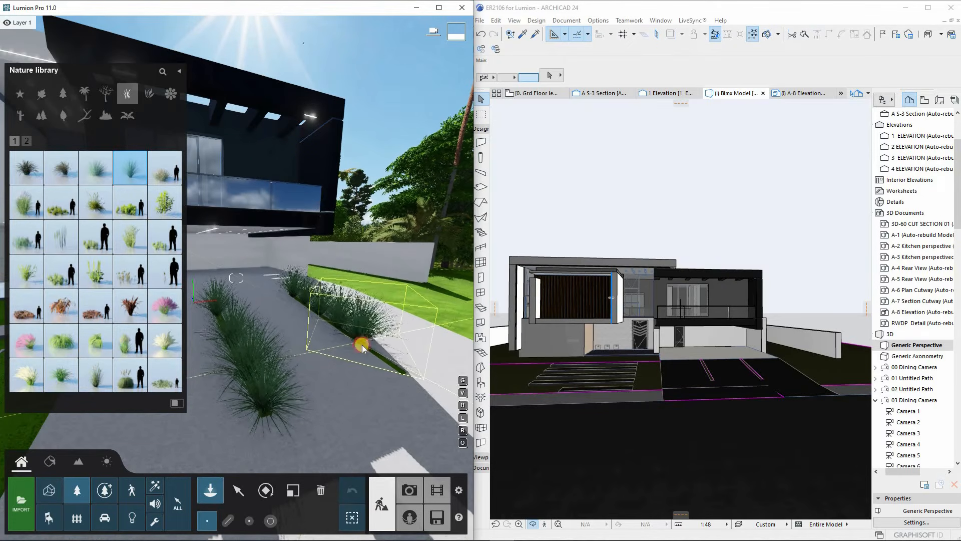
left_click(385, 360)
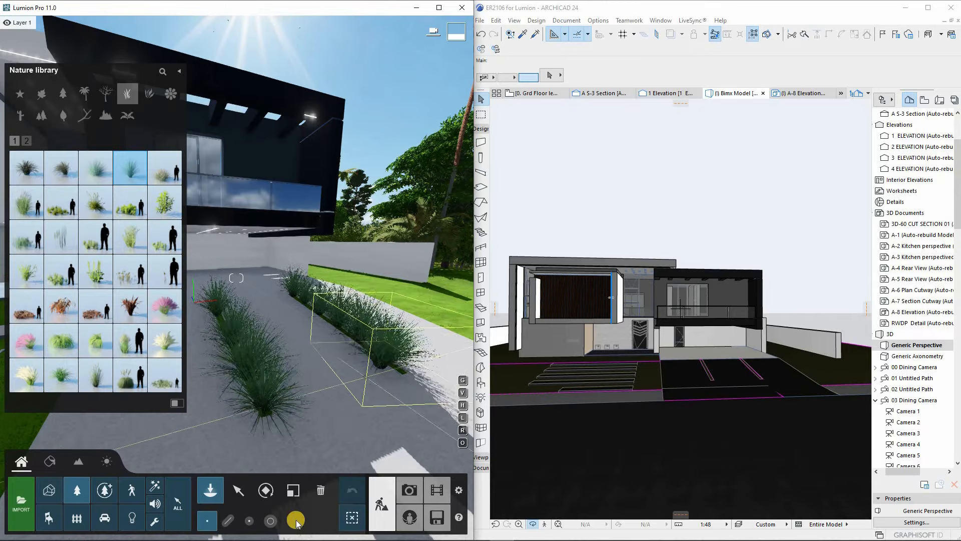
Scale down the Eskdale Poa clumps in the planting strip nearer the boundary wall to fit its width.
left_click(292, 492)
left_click_drag(386, 359, 350, 346)
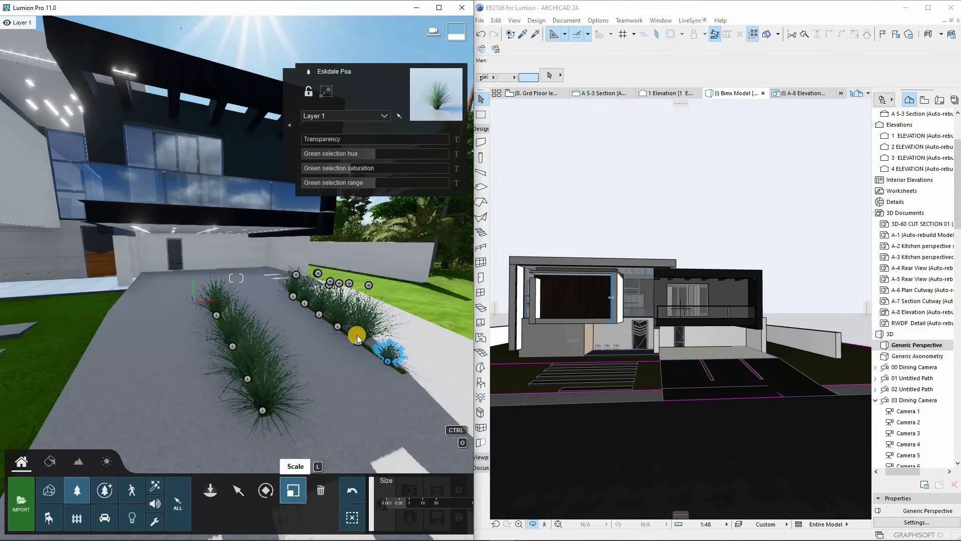
left_click_drag(357, 344, 292, 309)
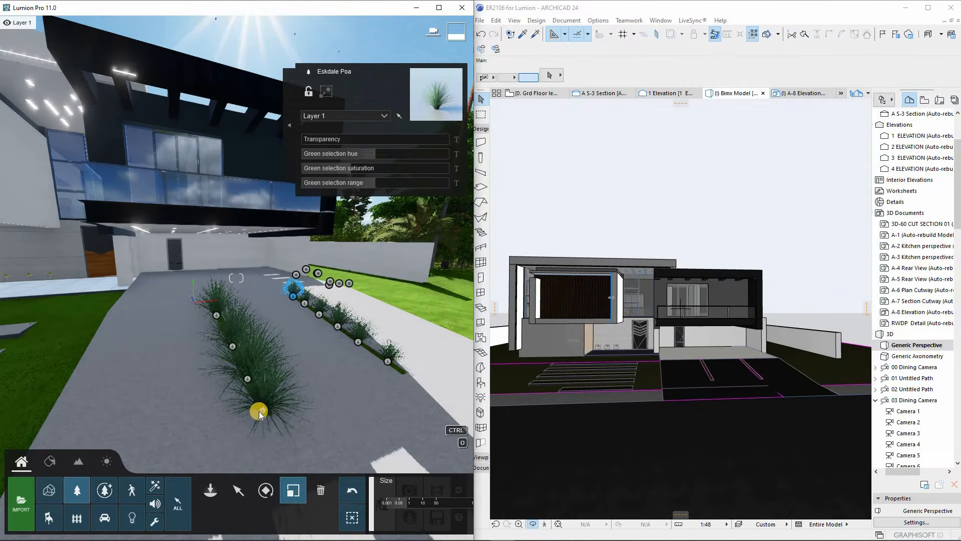
Scale down the Eskdale Poa clumps in the central driveway strip to match the neighbouring row.
left_click_drag(262, 414, 266, 432)
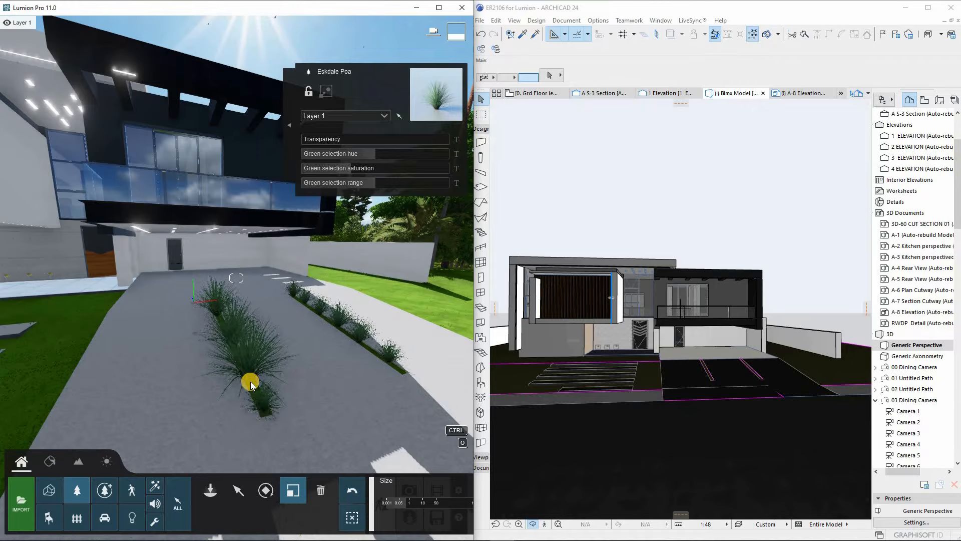
left_click_drag(248, 384, 247, 399)
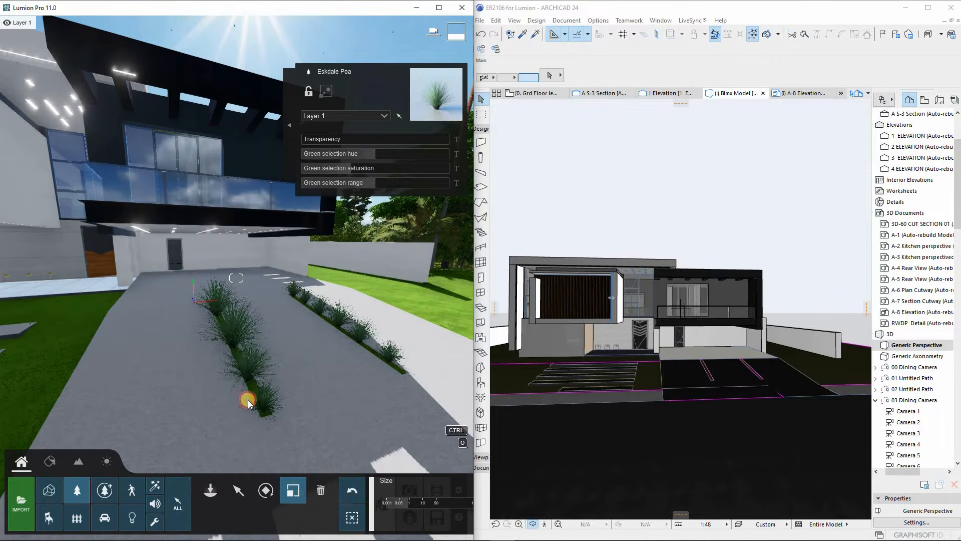
left_click_drag(232, 354, 233, 364)
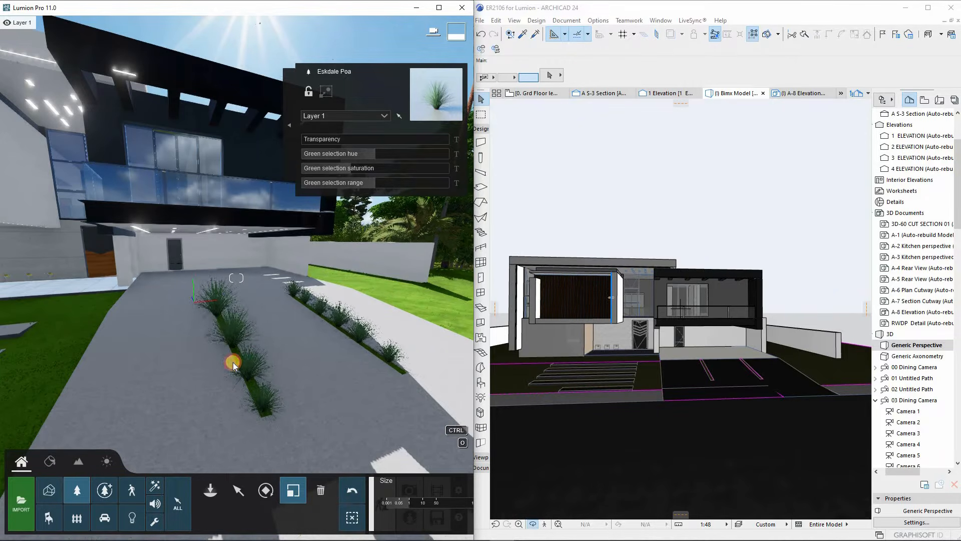
left_click_drag(217, 311, 217, 326)
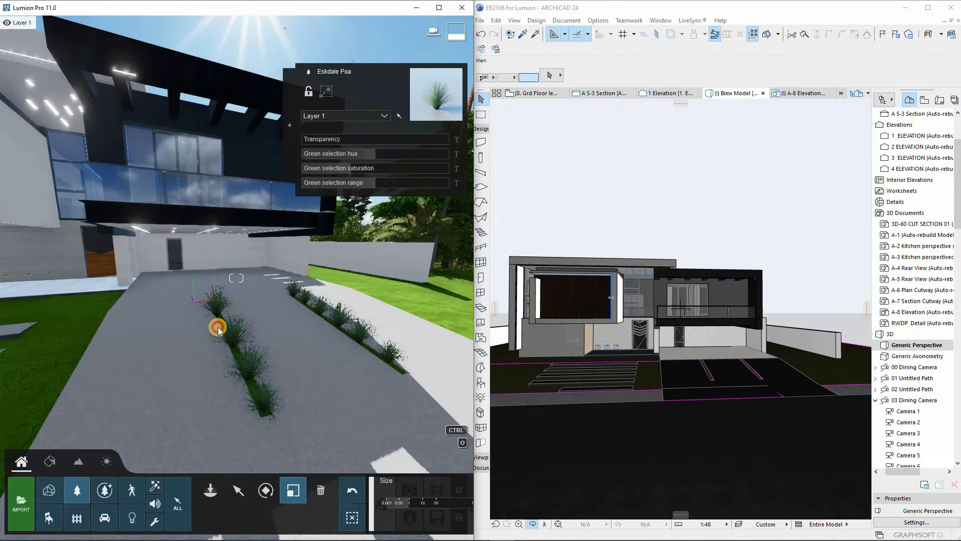
Move and duplicate grass clumps horizontally to fill the gaps in the central driveway strip.
right_click_drag(189, 312, 163, 382)
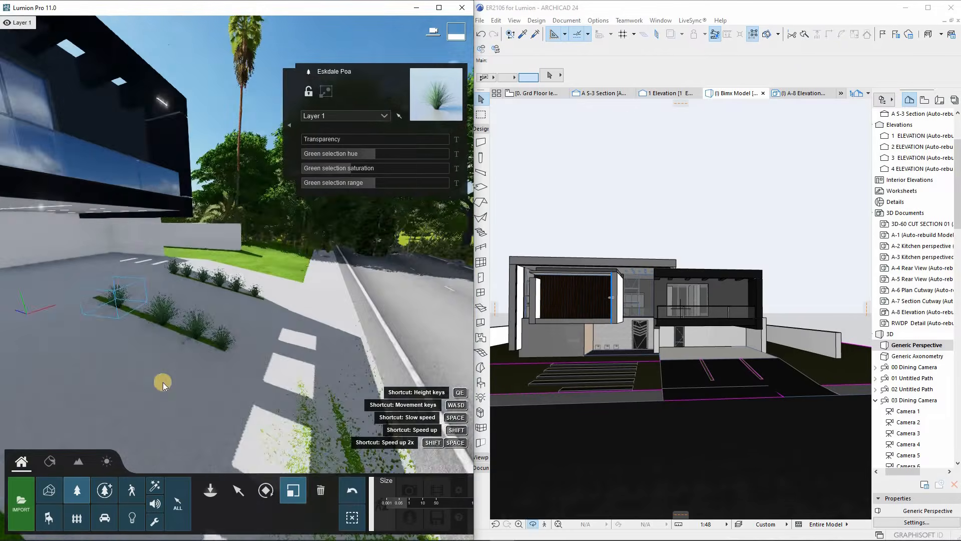
left_click(239, 491)
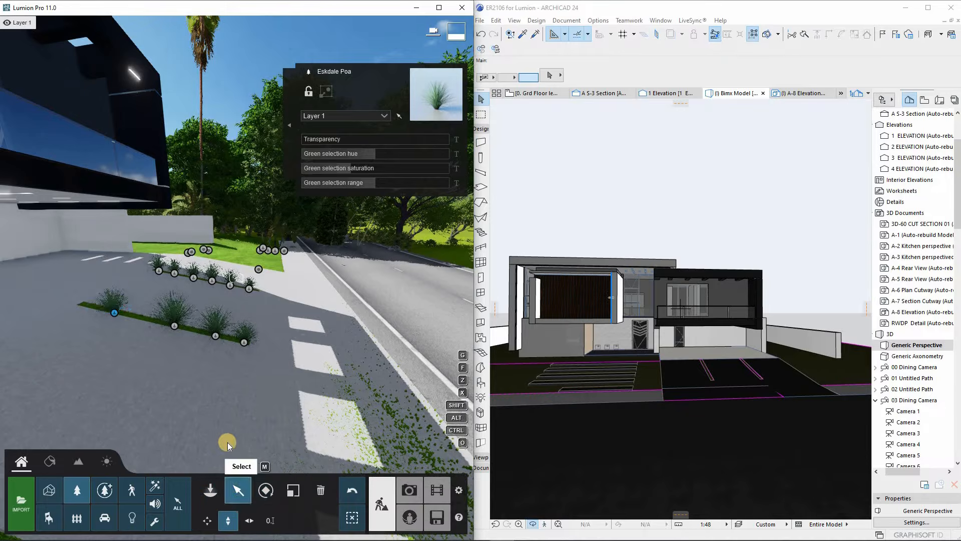
left_click(239, 498)
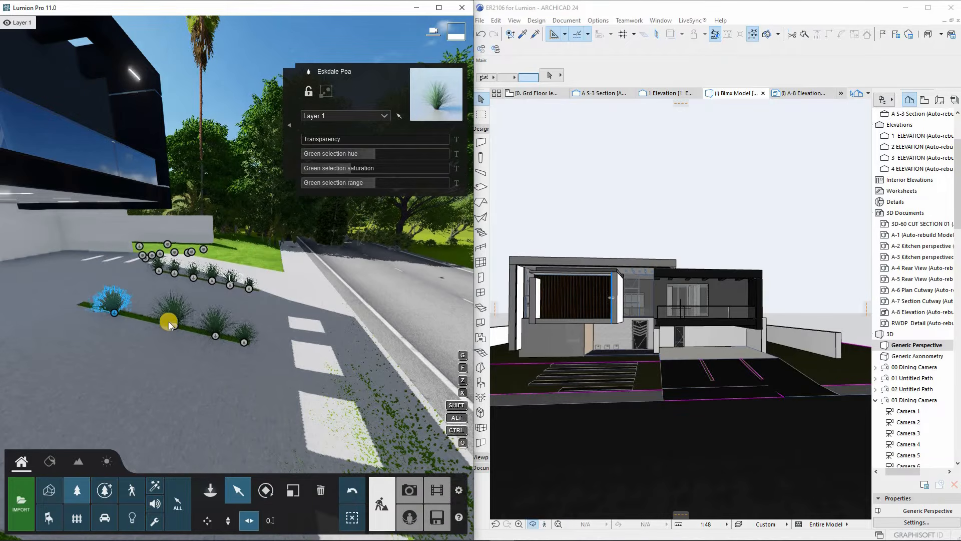
mouse_move(172, 327)
left_mouse_down()
mouse_move(143, 323)
mouse_move(136, 307)
mouse_move(90, 311)
mouse_move(174, 324)
left_mouse_up()
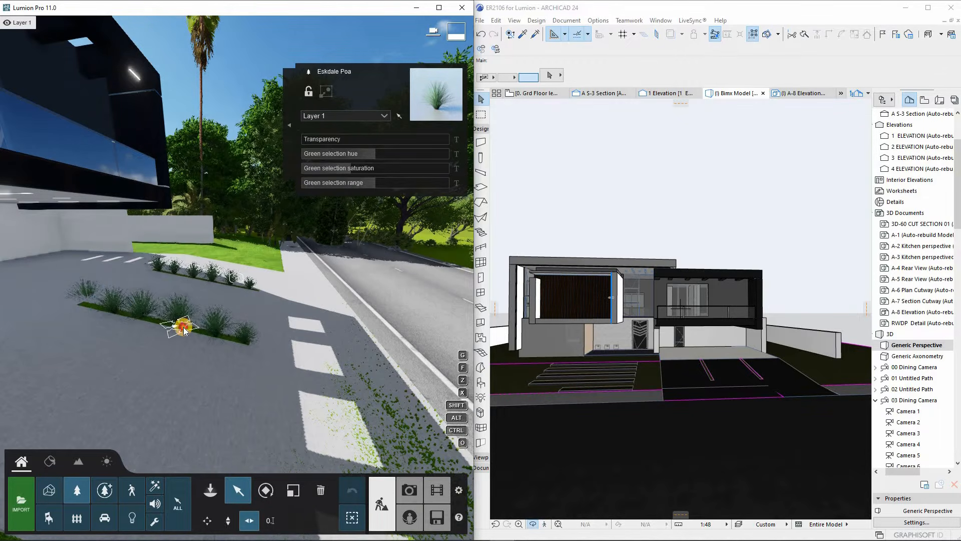
mouse_move(256, 300)
right_mouse_down()
mouse_move(281, 298)
mouse_move(261, 306)
right_mouse_up()
key("d")
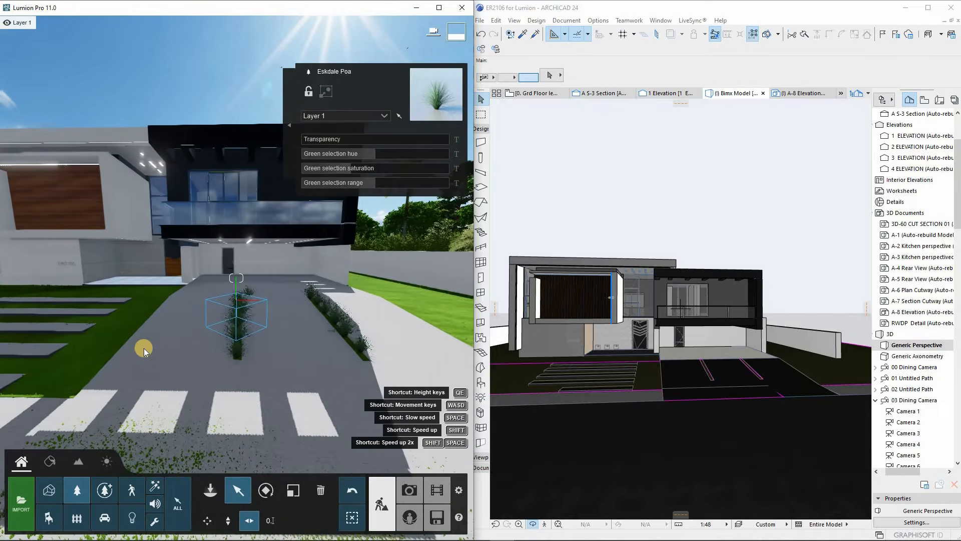
right_click_drag(143, 347, 169, 352)
key("a")
left_click(235, 492)
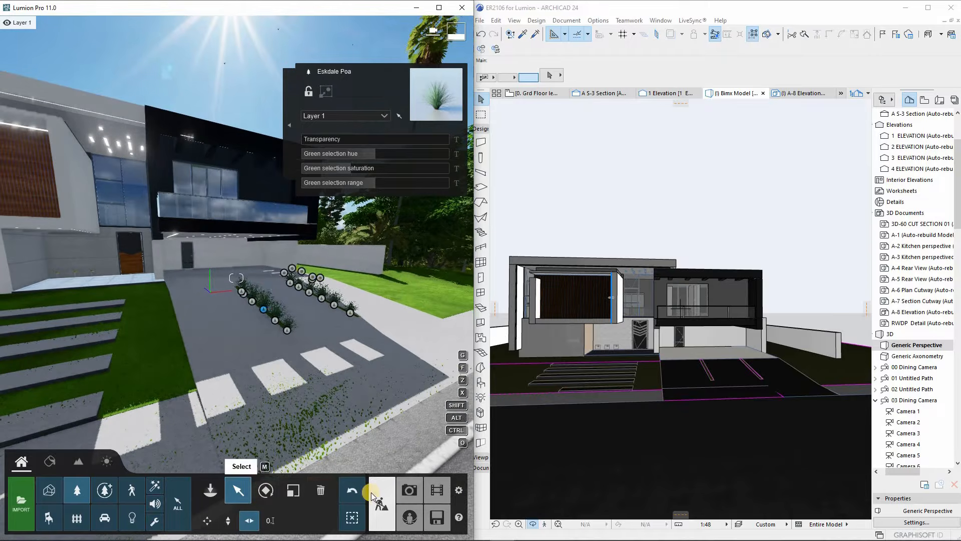
Place a CinnamonFern RT plant at the front corner of the lawn beside the driveway.
left_click(206, 494)
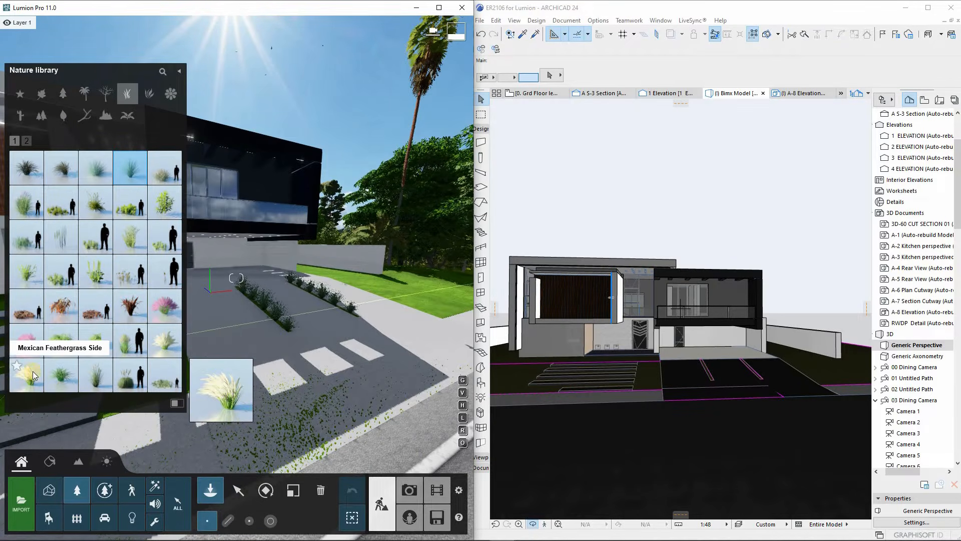
left_click(145, 95)
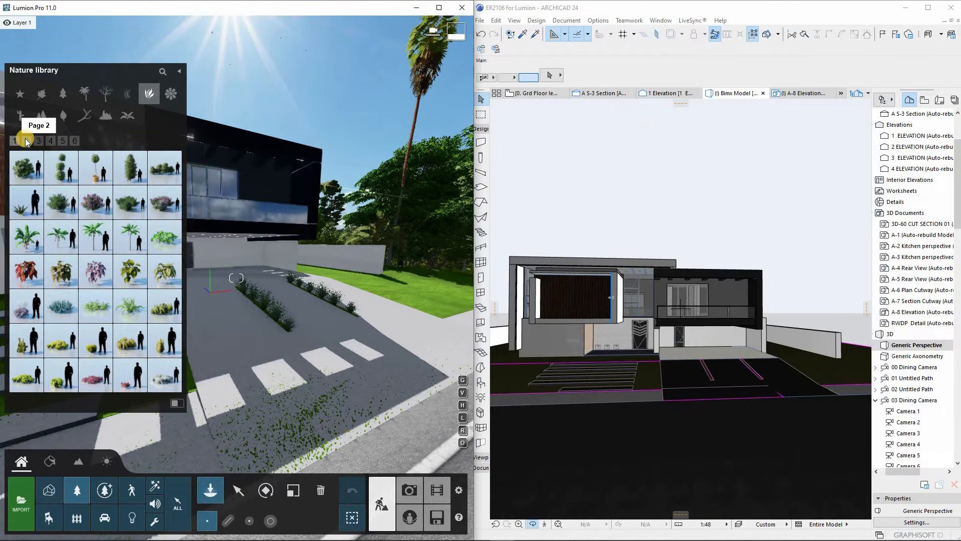
left_click(26, 140)
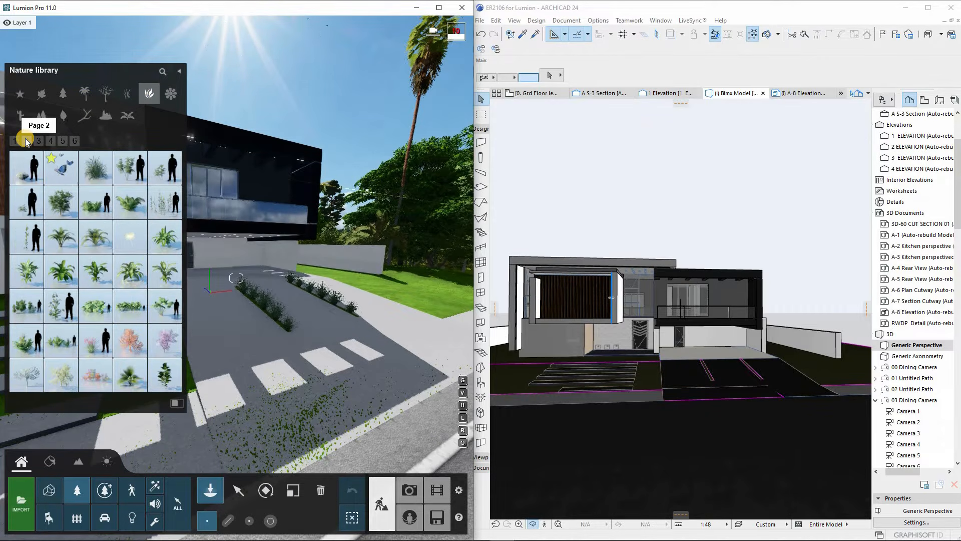
left_click(131, 204)
right_click_drag(307, 304, 247, 284)
left_click(249, 371)
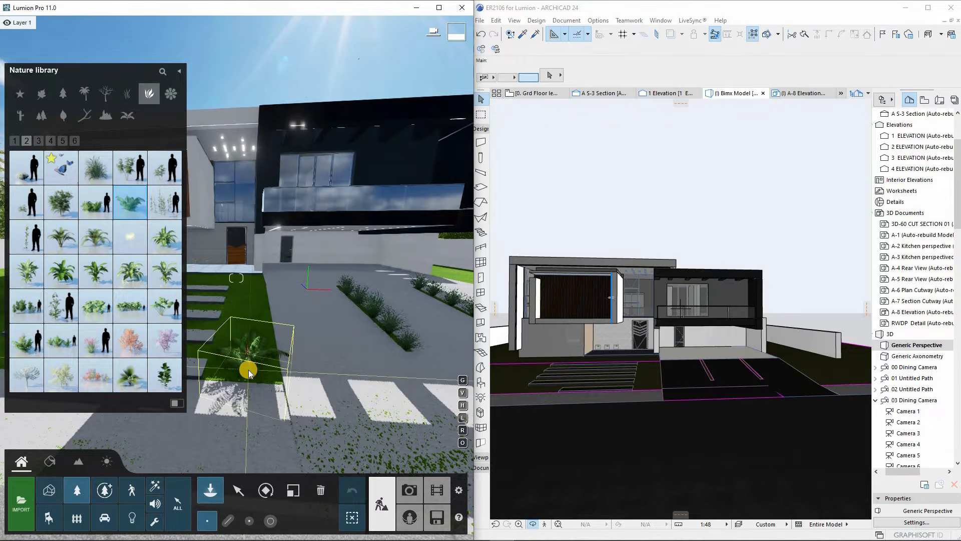
Resize the CinnamonFern RT at the lawn's front corner.
key("d")
right_click_drag(294, 352, 245, 425)
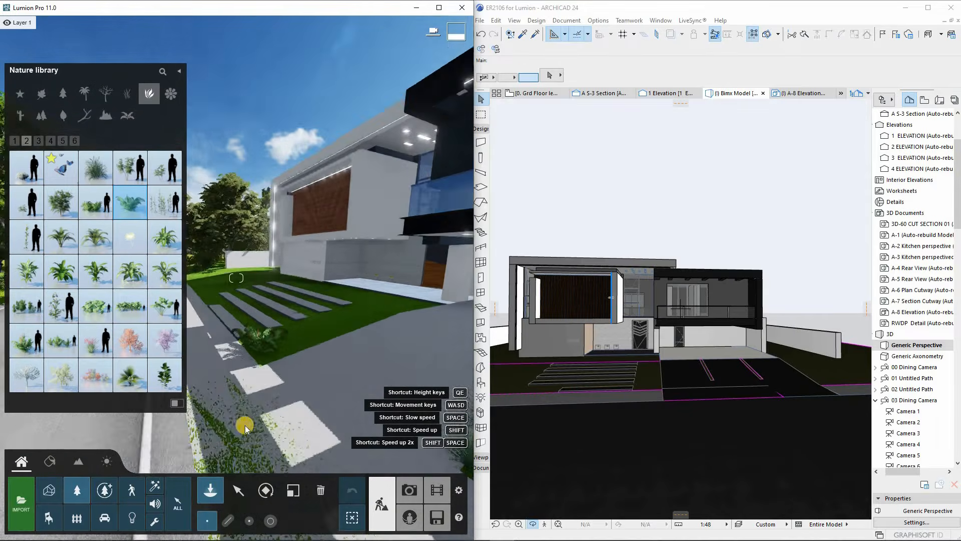
left_click(297, 482)
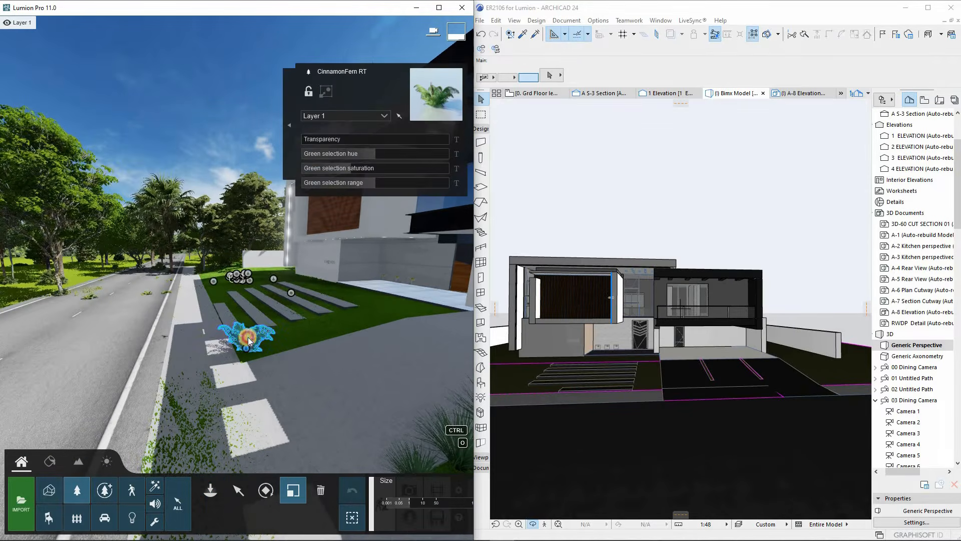
left_click_drag(246, 337, 282, 329)
Duplicate the cinnamon fern horizontally into a row along the lawn edge beside the driveway.
right_click_drag(281, 329, 266, 331)
key("d")
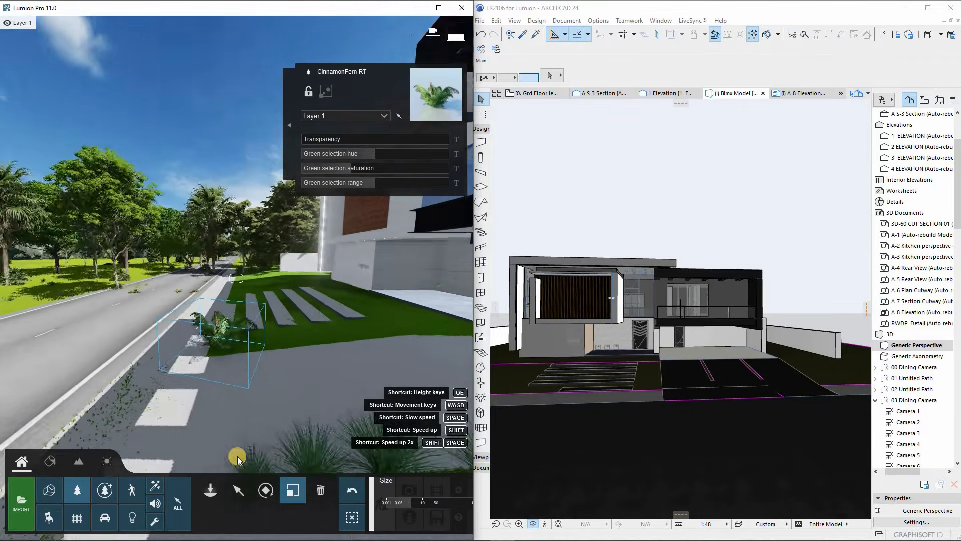
left_click(212, 493)
left_click(238, 491)
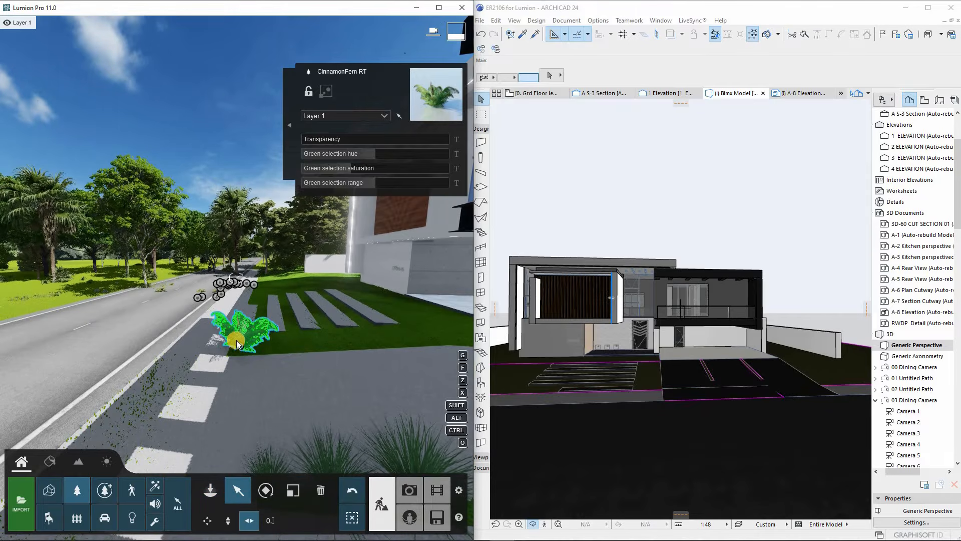
left_click_drag(241, 346, 386, 336, "alt")
Adjust the vertical position of the individual ferns in the row along the lawn edge.
left_click(228, 521)
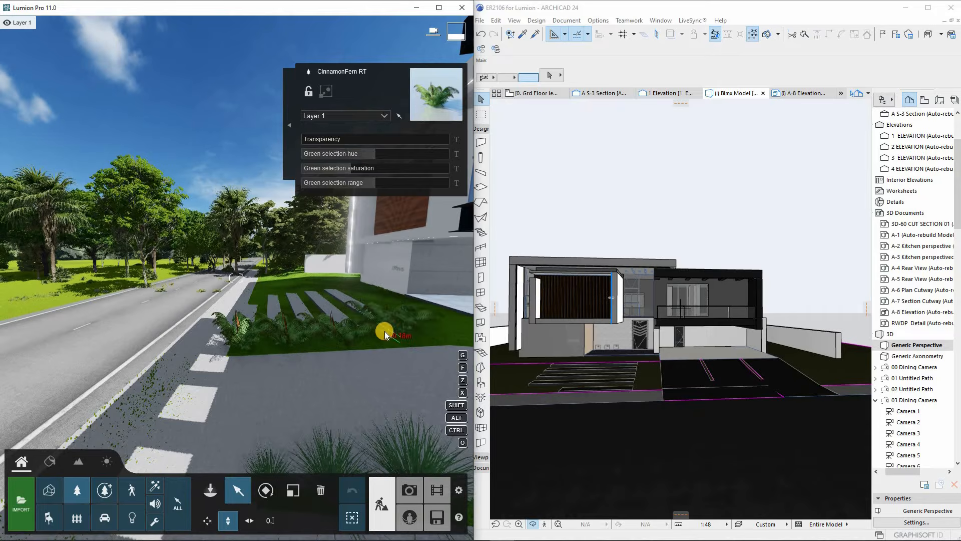
key("w")
right_click_drag(353, 277, 142, 315)
key("s")
left_click_drag(143, 312, 184, 307)
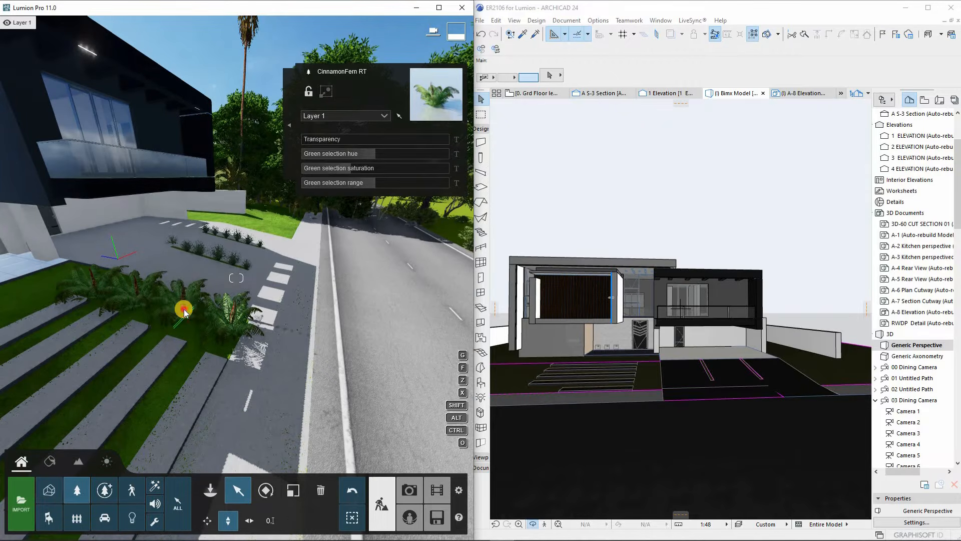
left_click(230, 331)
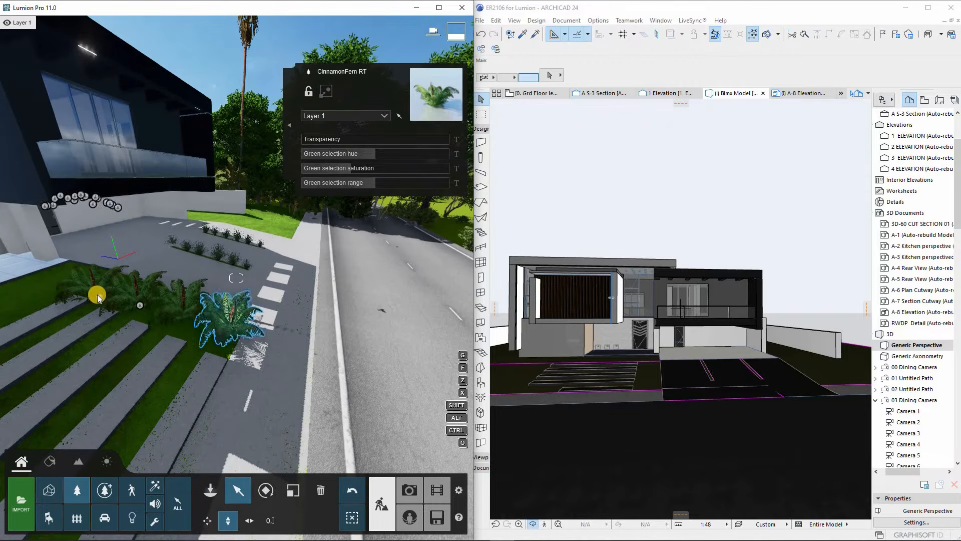
left_click_drag(97, 293, 99, 291)
key("a")
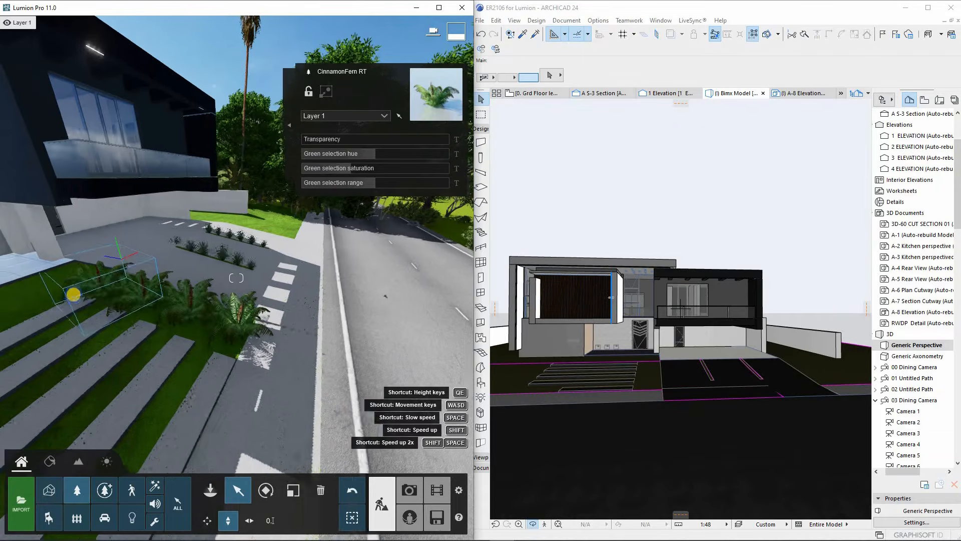
right_click_drag(73, 296, 162, 318)
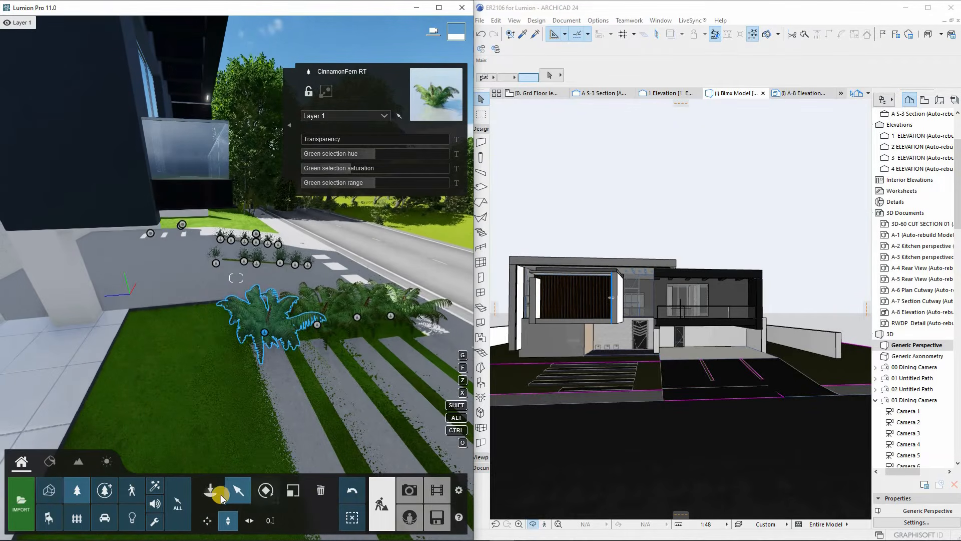
Copy the end fern horizontally to extend the row toward the house entrance.
left_click(249, 520)
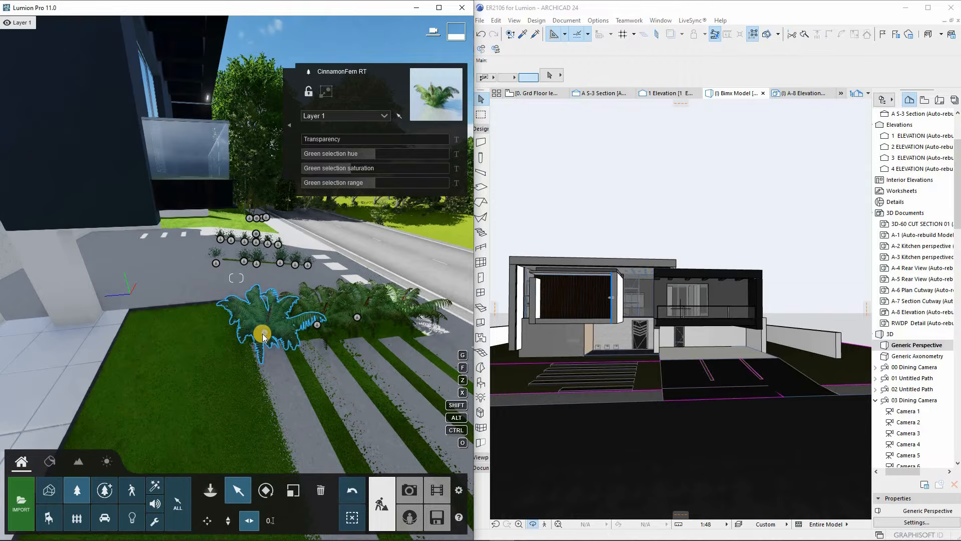
left_click_drag(216, 329, 158, 329, "alt")
Examine the fern row and the front yard from the lawn side and from farther back near the street.
key("d")
right_click_drag(229, 285, 177, 247)
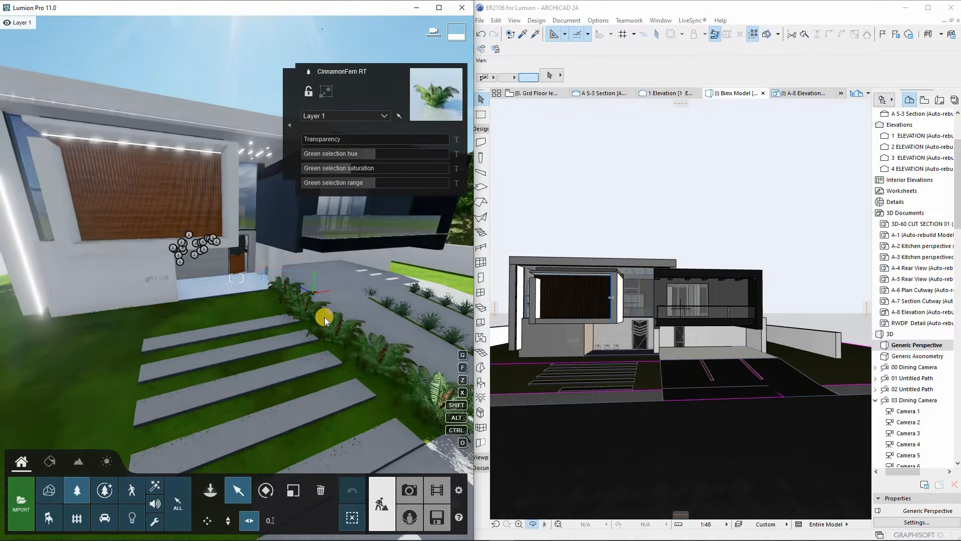
key("s")
key("a")
key("s")
key("a")
right_click_drag(322, 328, 302, 371)
key("s")
right_click_drag(162, 329, 236, 485)
key("a")
key("s")
key("a")
Place a ChineseFanPalm S on the lawn beside the wood-clad side of the house and another beyond the driveway by the boundary wall.
left_click(210, 489)
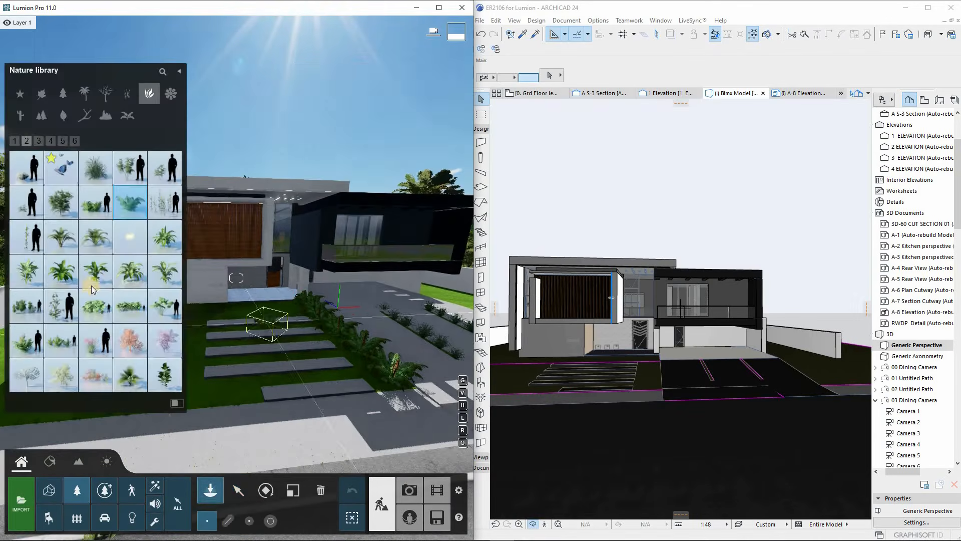
left_click(84, 94)
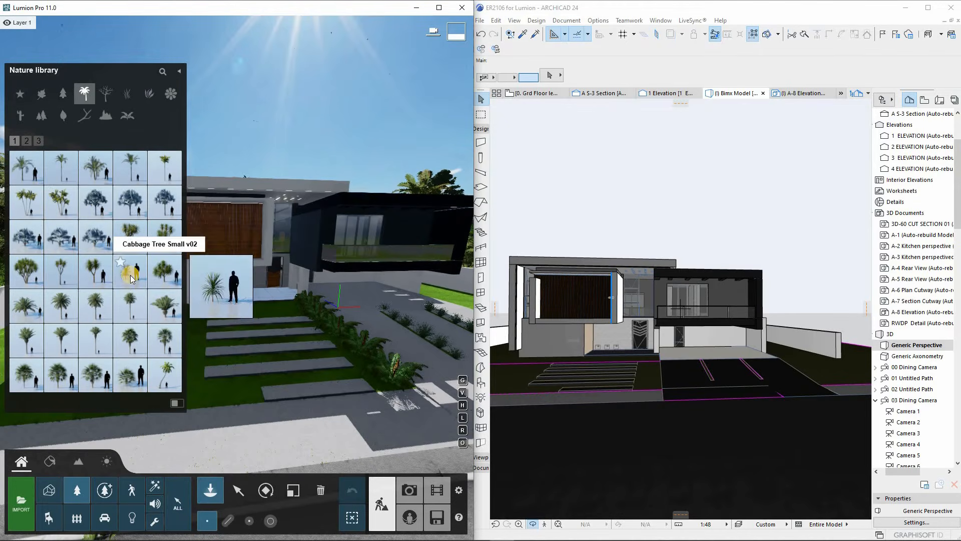
left_click(95, 374)
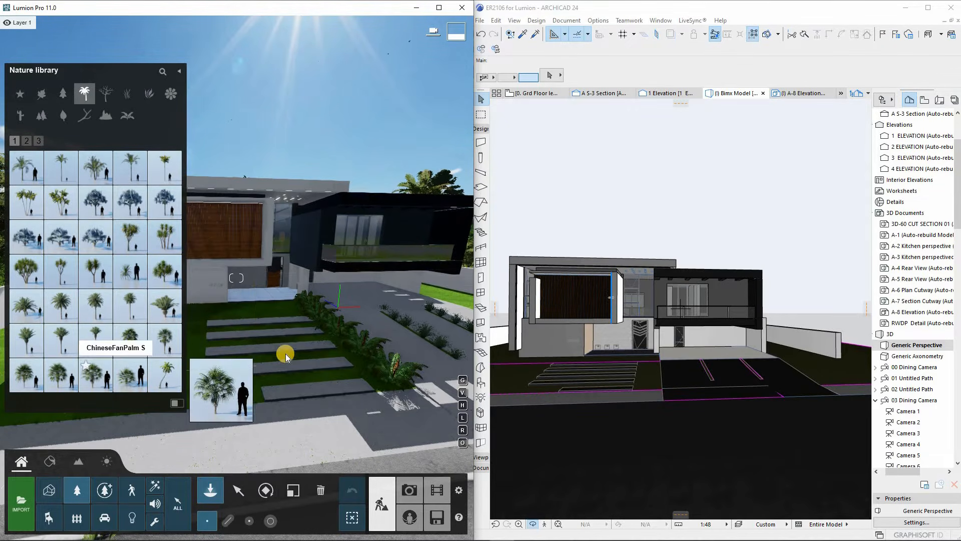
right_click_drag(285, 353, 268, 360)
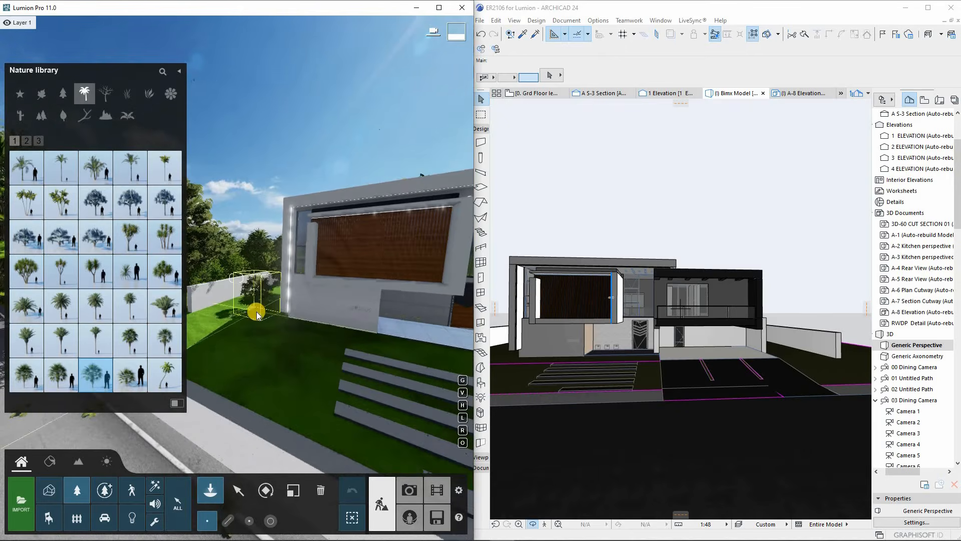
left_click(257, 312)
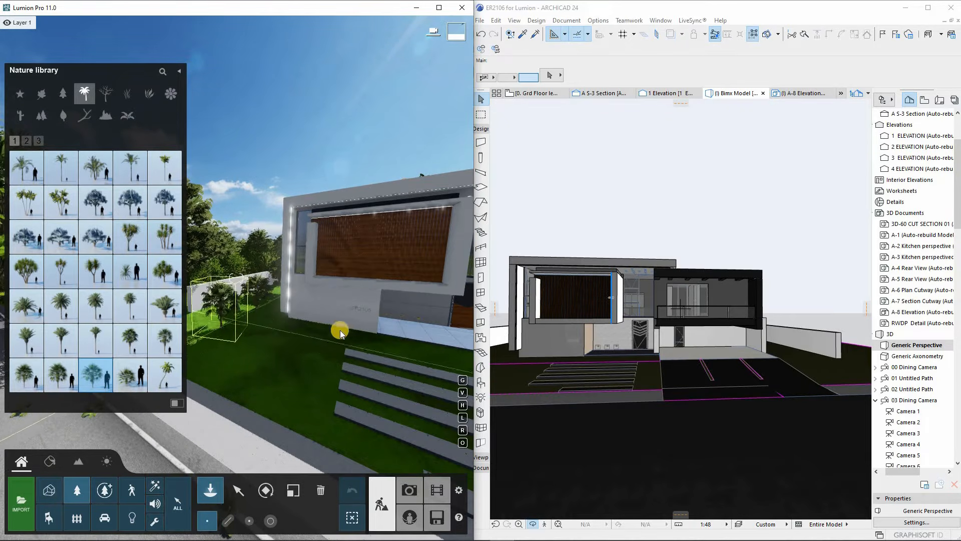
right_click_drag(339, 326, 384, 307)
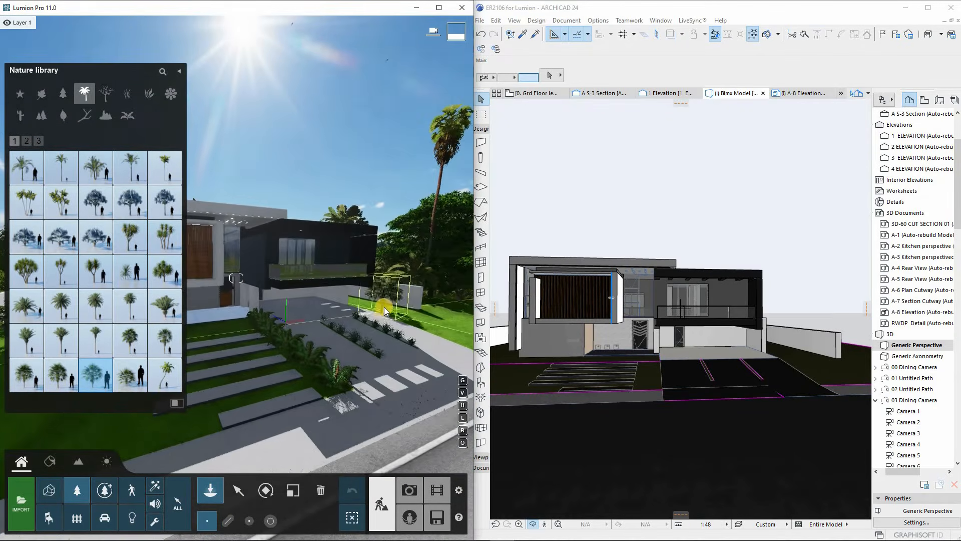
left_click(384, 305)
Place one more ChineseFanPalm S on the far lawn edge near the street sidewalk.
scroll(367, 305, "down", 2)
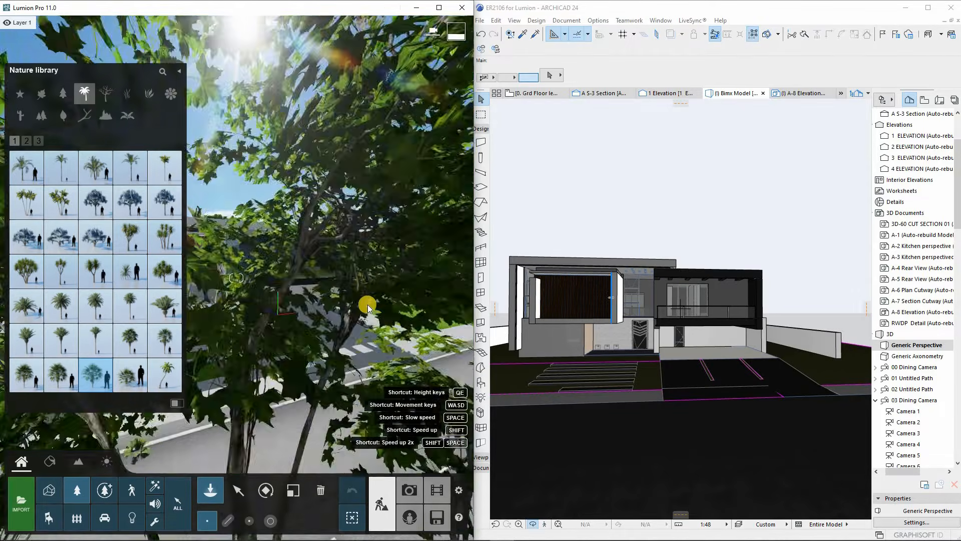
scroll(368, 305, "up", 3)
scroll(367, 305, "down", 1)
scroll(367, 305, "down", 2)
right_click_drag(348, 305, 214, 348)
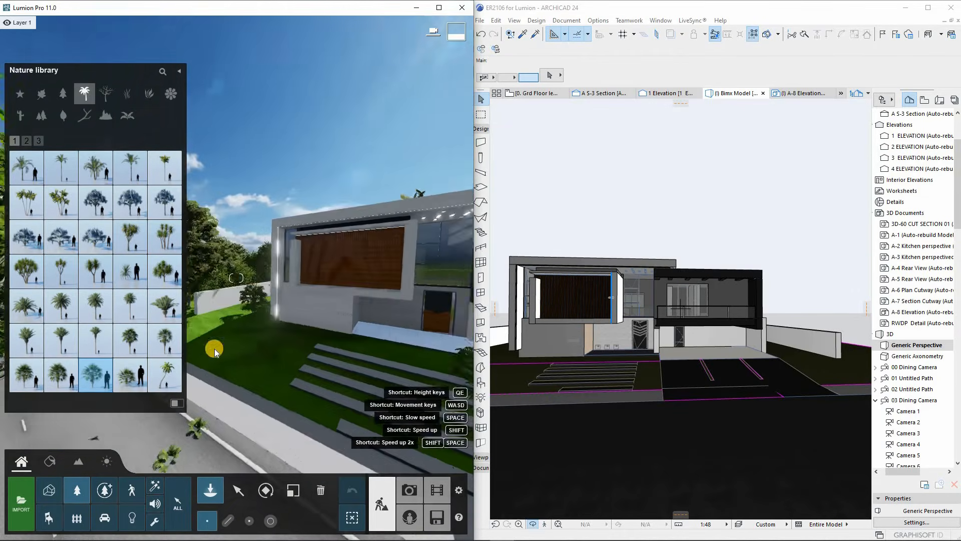
scroll(311, 335, "down", 1)
right_click_drag(311, 335, 241, 332)
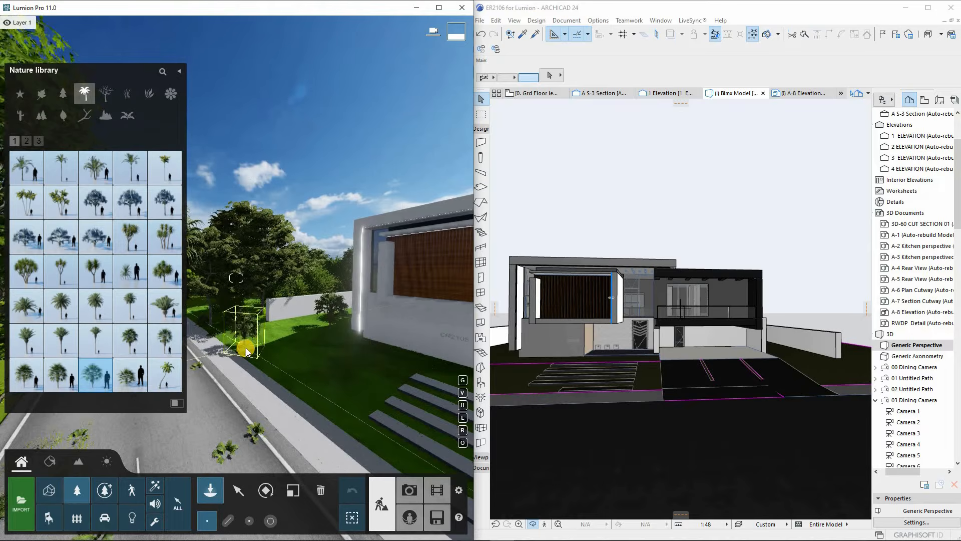
left_click(245, 347)
scroll(271, 305, "down", 2)
right_click_drag(272, 304, 325, 334)
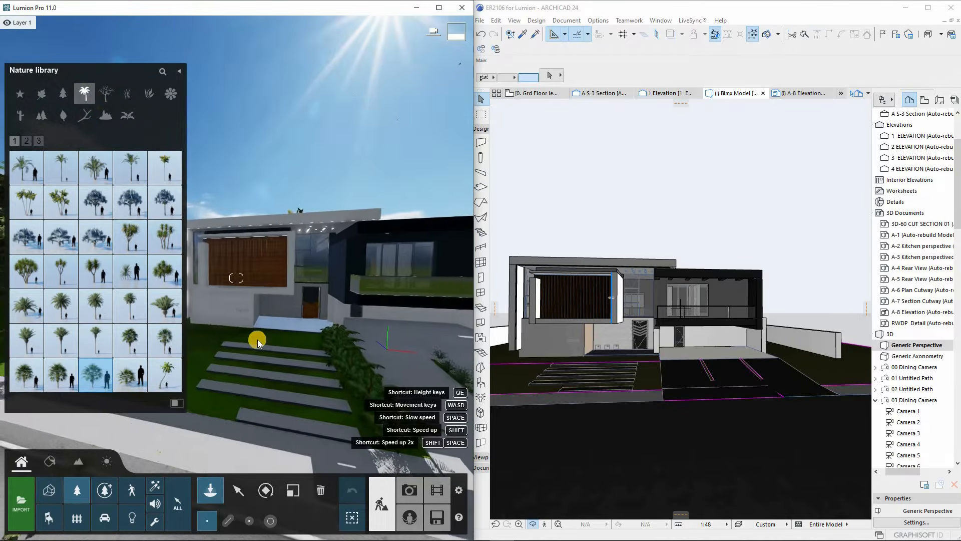
Plant a row of low ferns along the front wall below the wood-clad volume, beside the entrance platform.
left_click(149, 93)
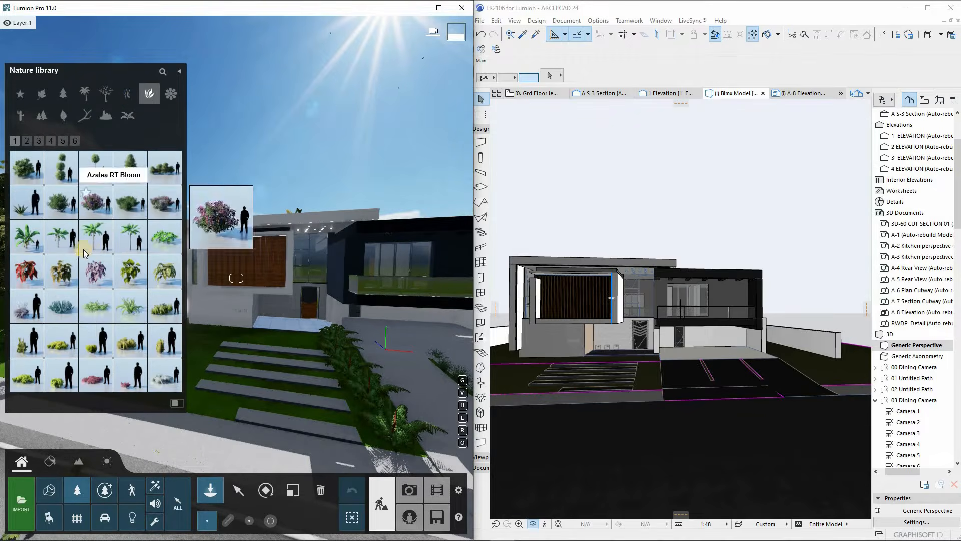
left_click(129, 307)
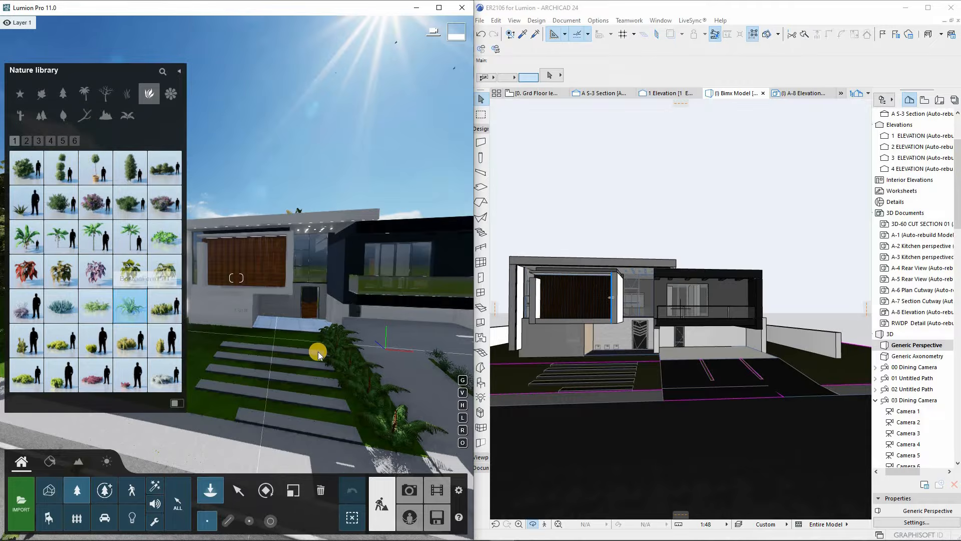
key("w")
mouse_move(317, 352)
right_mouse_down()
mouse_move(293, 374)
mouse_move(246, 380)
mouse_move(249, 371)
right_mouse_up()
left_click(249, 373)
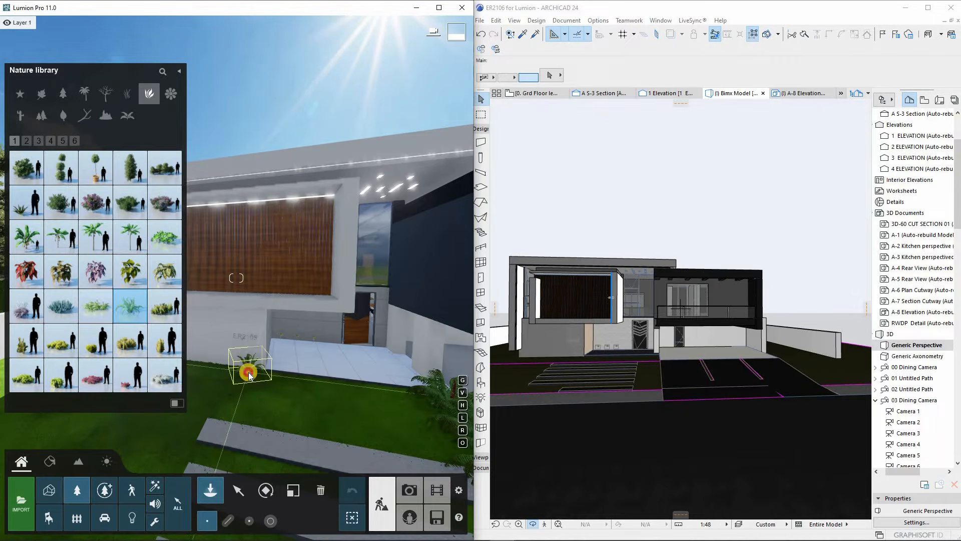
right_click_drag(377, 407, 300, 389)
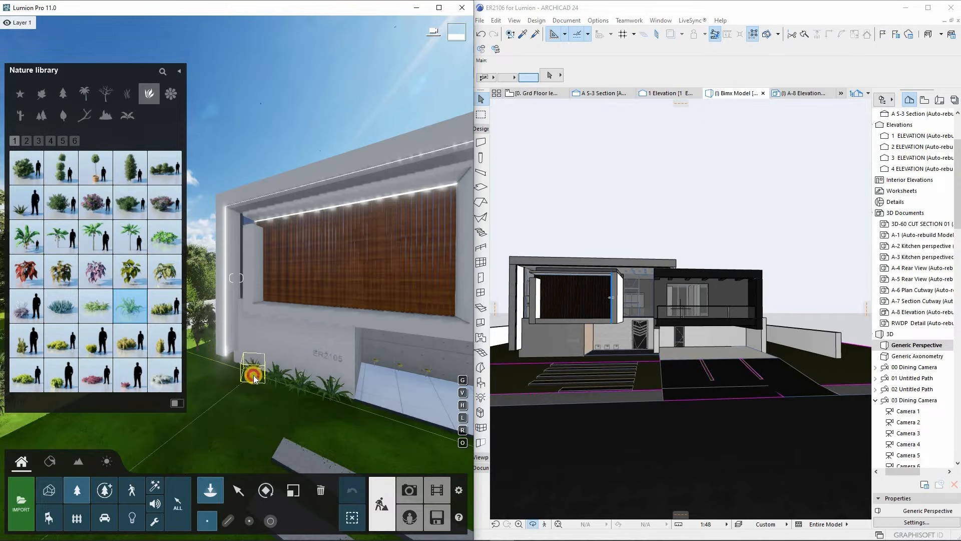
right_click_drag(290, 389, 229, 336)
key("s")
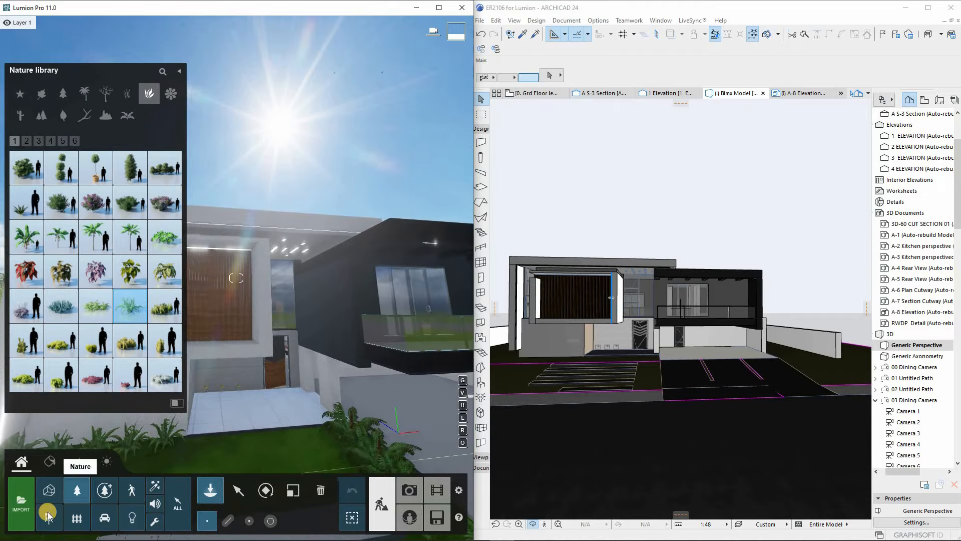
Place a CanaryIslandDatePalm 001 on the front lawn near the house corner, beside the stepping slabs.
mouse_move(231, 347)
right_mouse_down()
mouse_move(253, 386)
mouse_move(300, 378)
mouse_move(240, 361)
right_mouse_up()
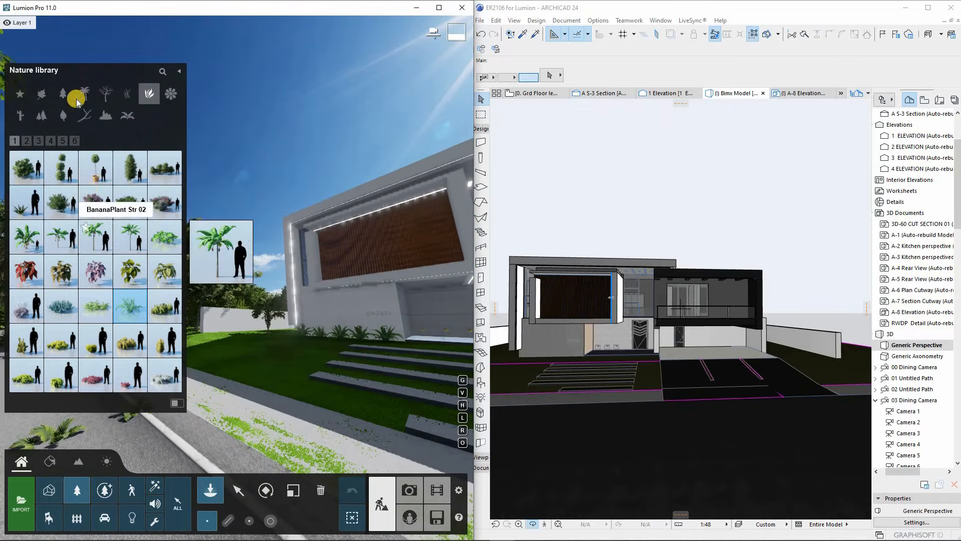
left_click(84, 94)
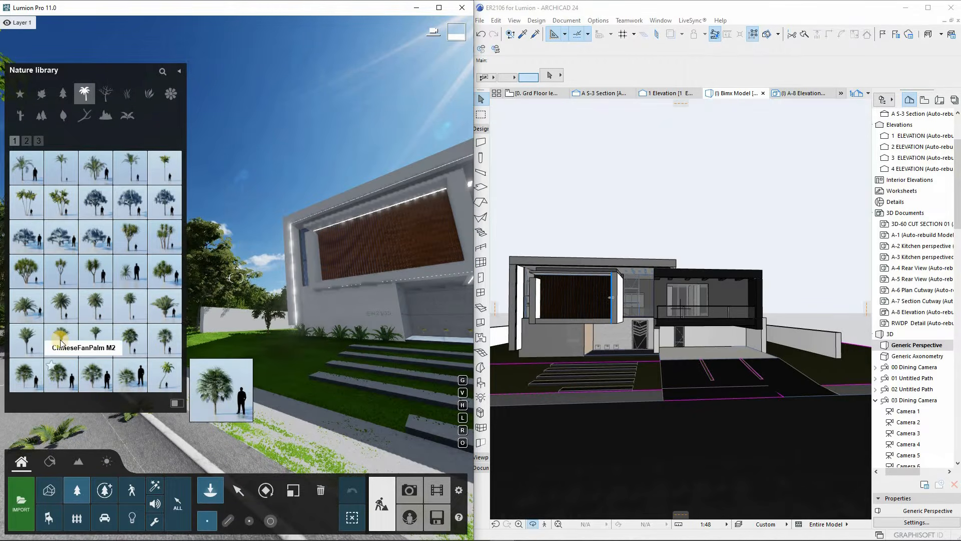
left_click(26, 304)
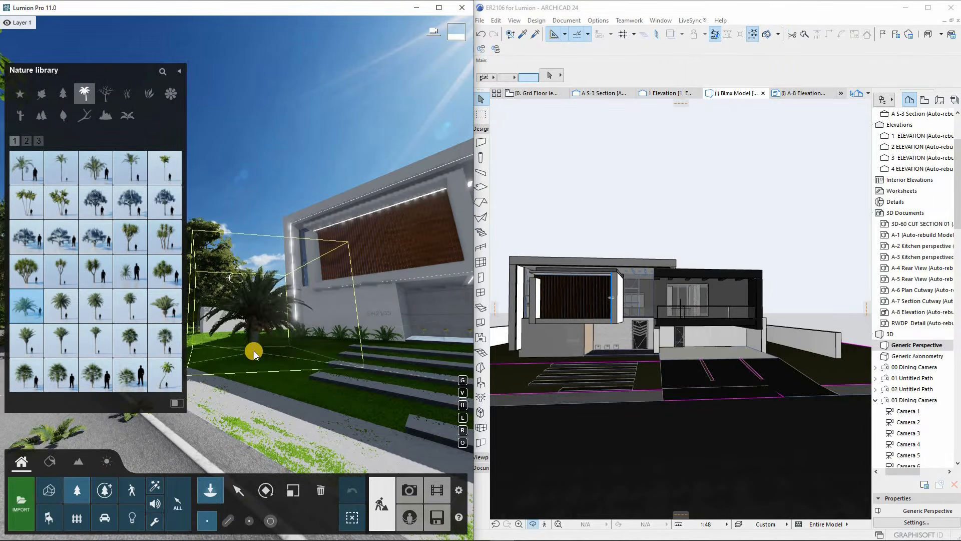
left_click(258, 347)
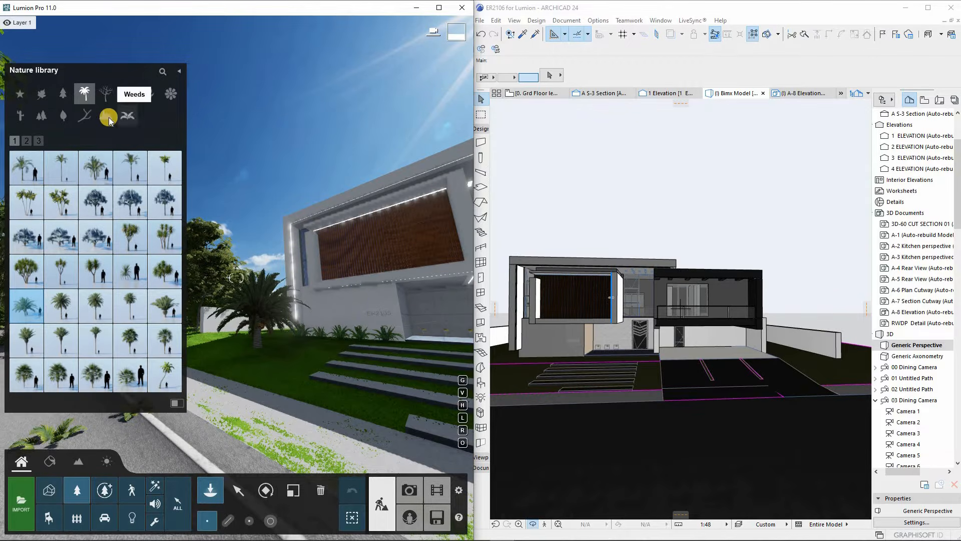
Examine the planted front yard and driveway from the street and from closer to the house entrance.
key("s")
mouse_move(293, 291)
right_mouse_down()
mouse_move(265, 290)
mouse_move(277, 339)
mouse_move(279, 292)
mouse_move(284, 303)
right_mouse_up()
key("s")
key("w")
key("w")
key("s")
key("s")
key("d")
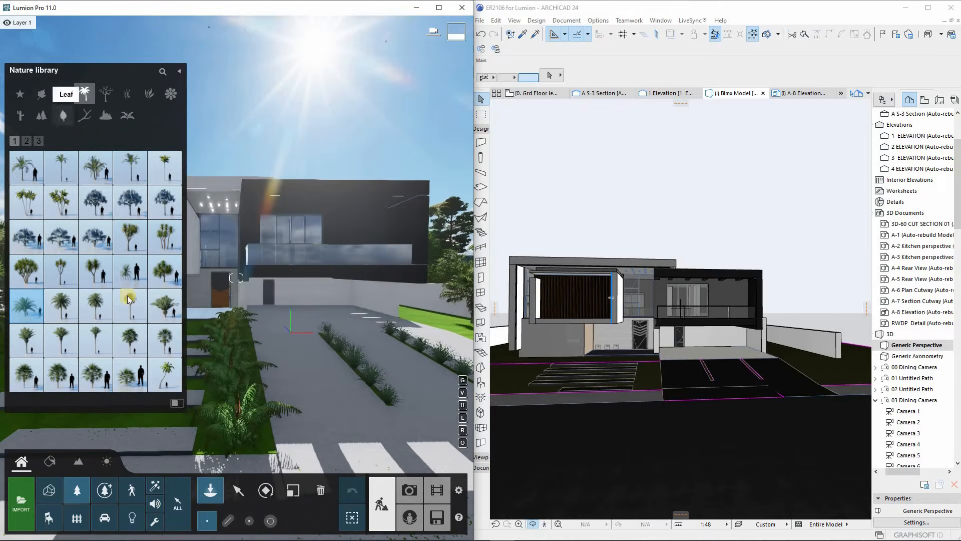
left_click(242, 495)
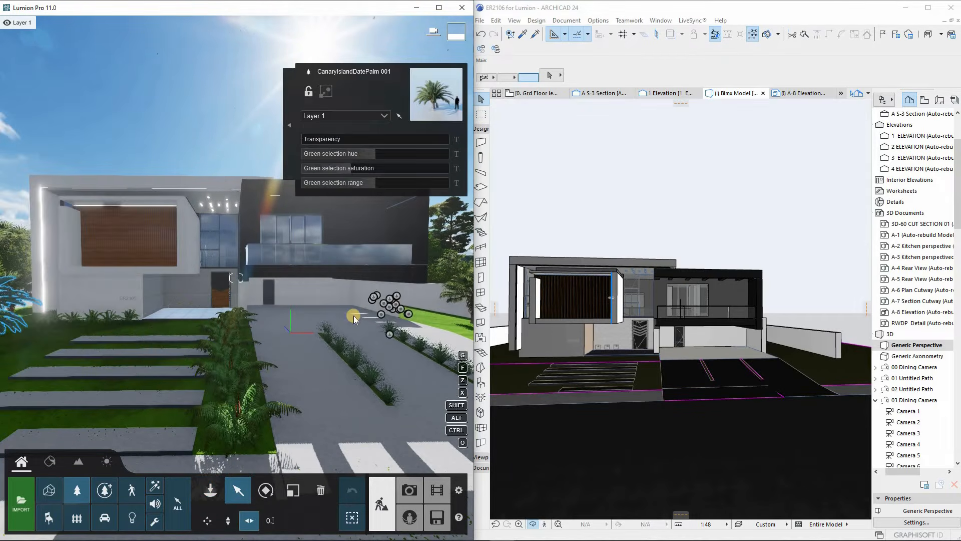
right_click_drag(353, 316, 354, 316)
key("w")
key("d")
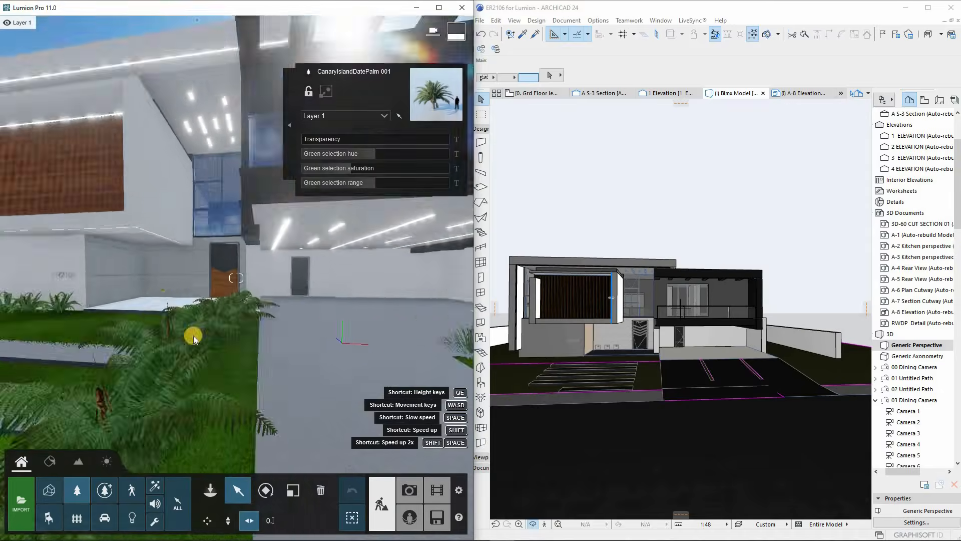
key("s")
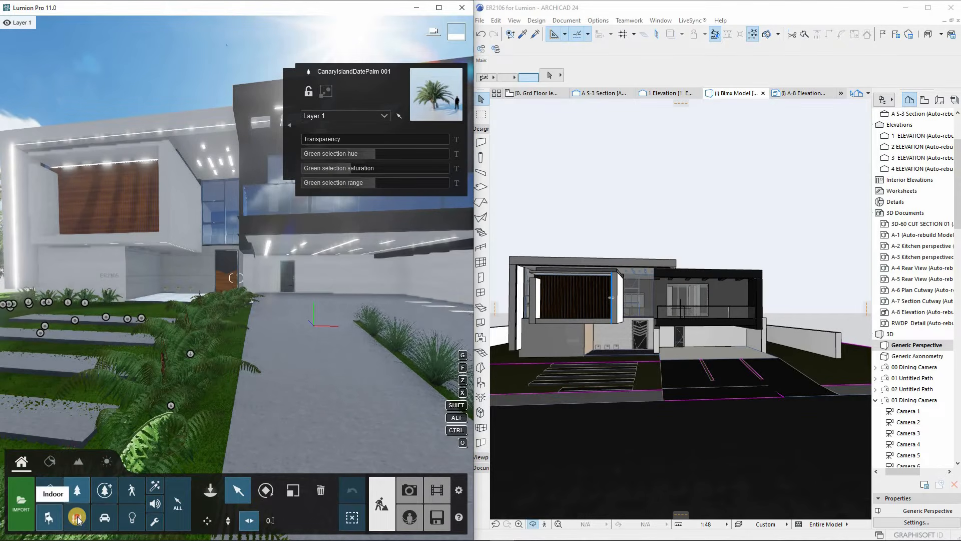
Open the Indoor object library for placement and go to the last pages of its decorative objects.
left_click(77, 519)
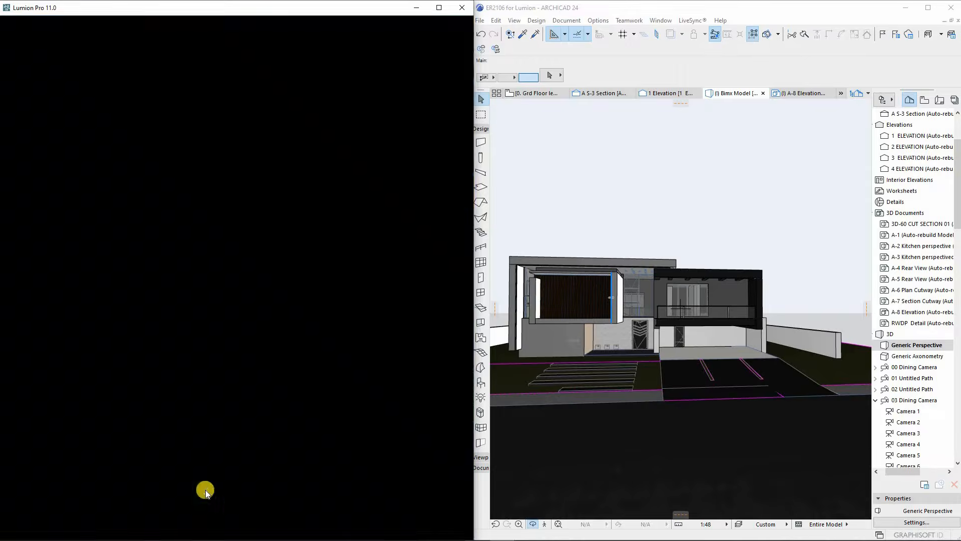
left_click(210, 490)
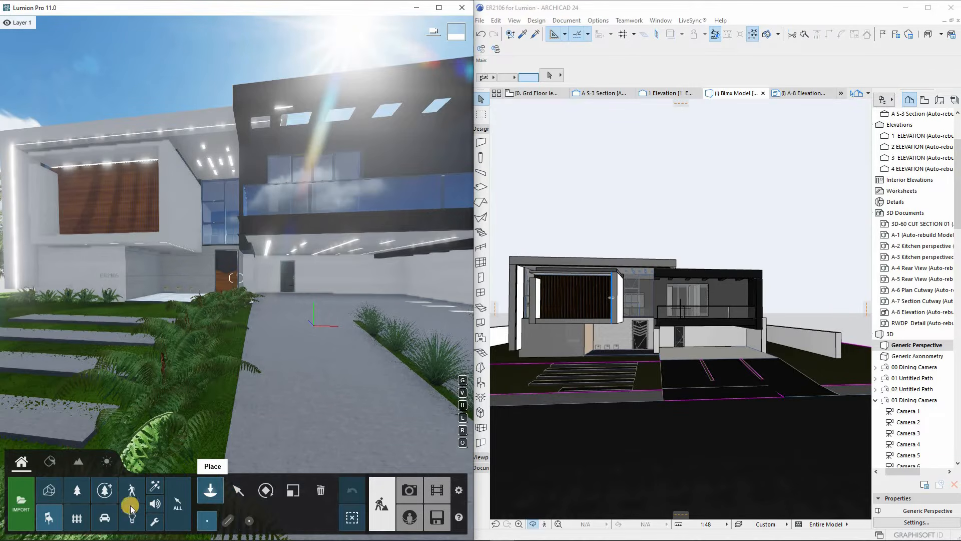
left_click(81, 521)
left_click(40, 82)
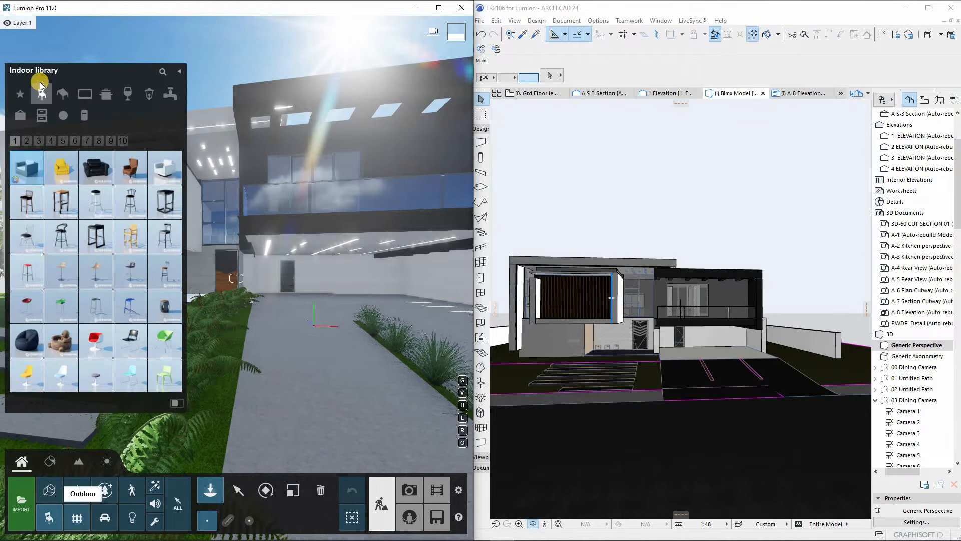
left_click(28, 118)
left_click(165, 140)
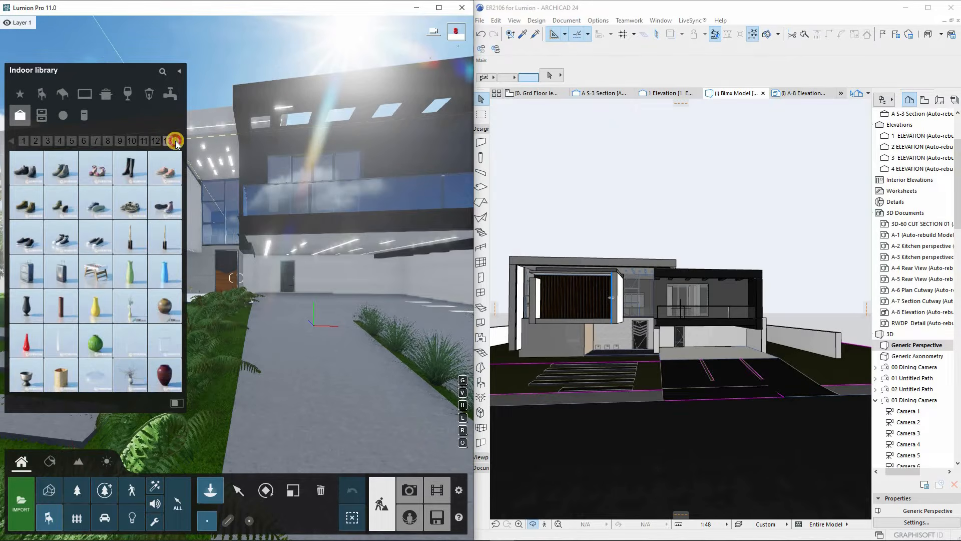
left_click(176, 140)
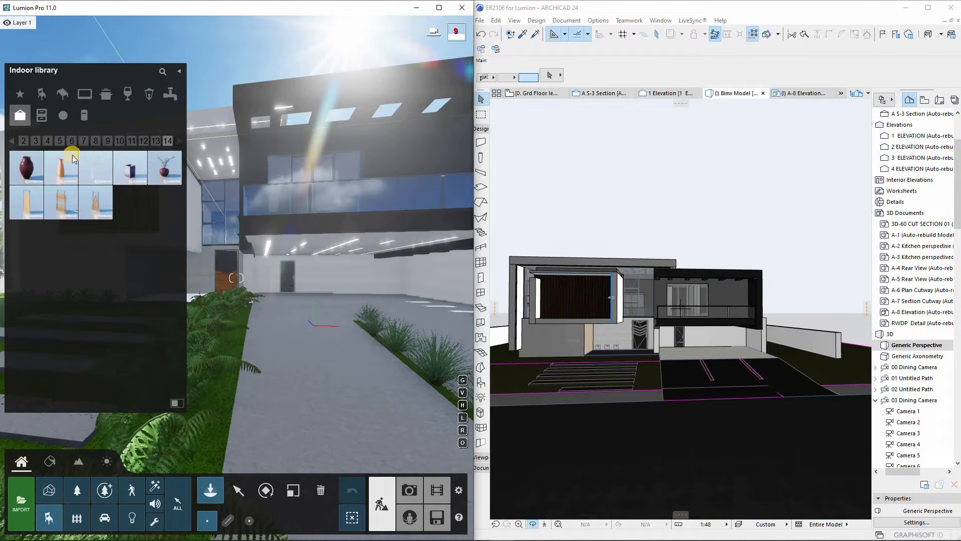
Find the plant pots among the Indoor library's decorative objects and choose PlantPot 004 for placement.
left_click(152, 143)
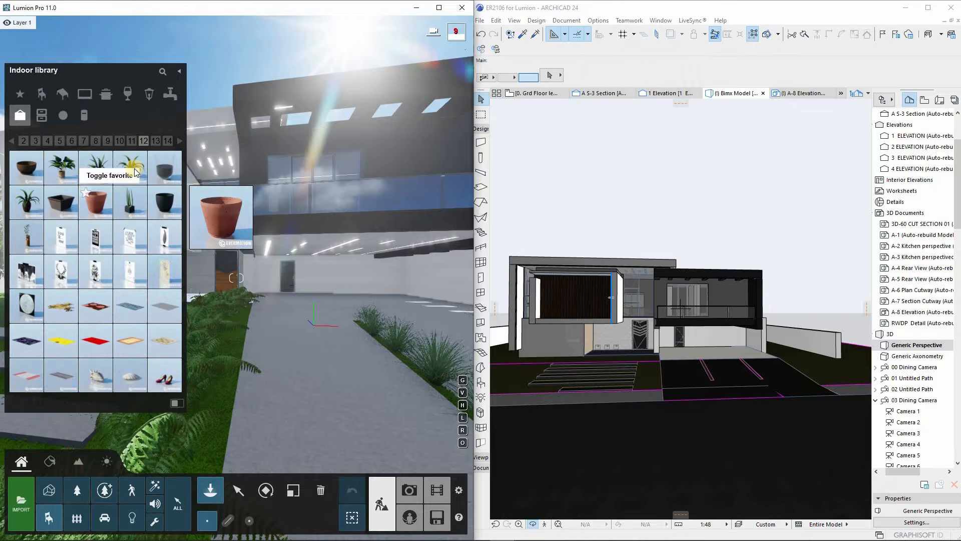
left_click(137, 141)
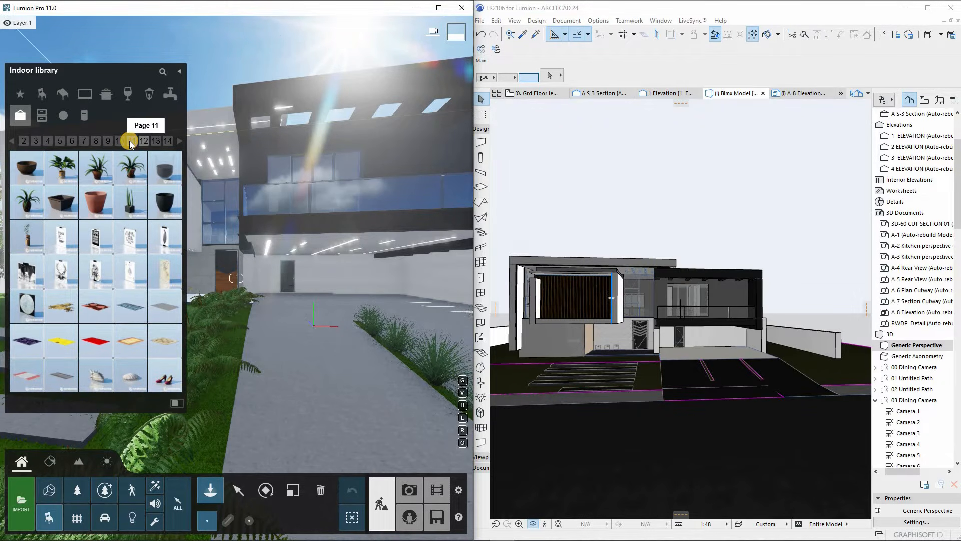
left_click(129, 142)
left_click(105, 271)
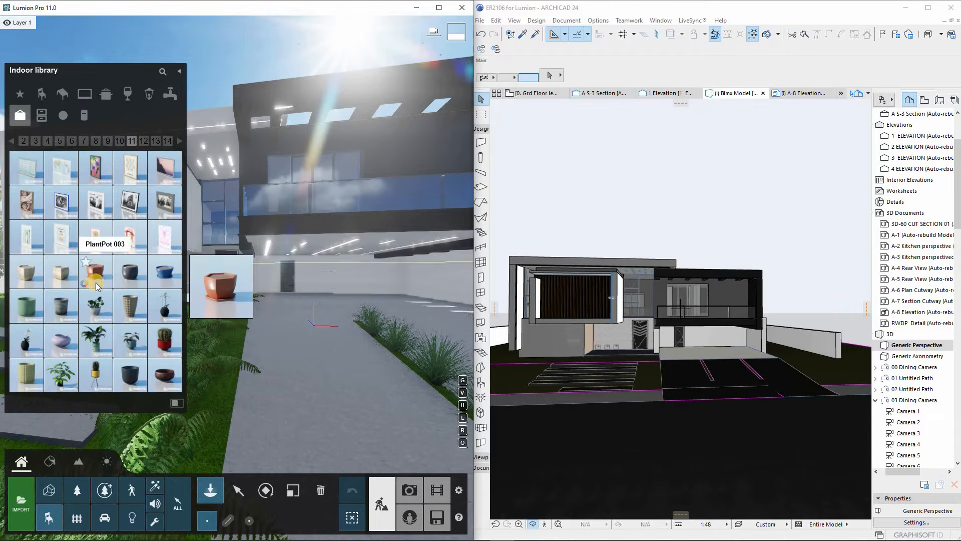
left_click(119, 143)
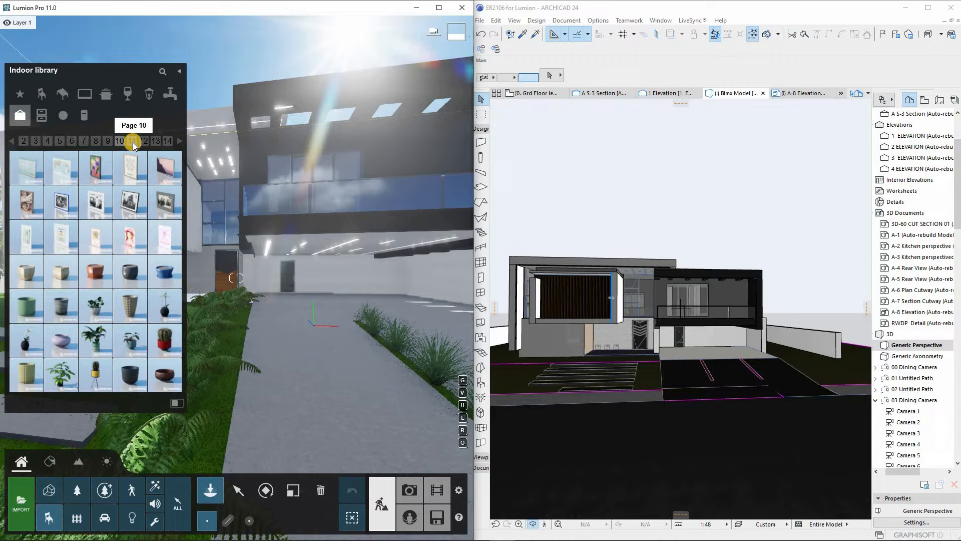
left_click(132, 142)
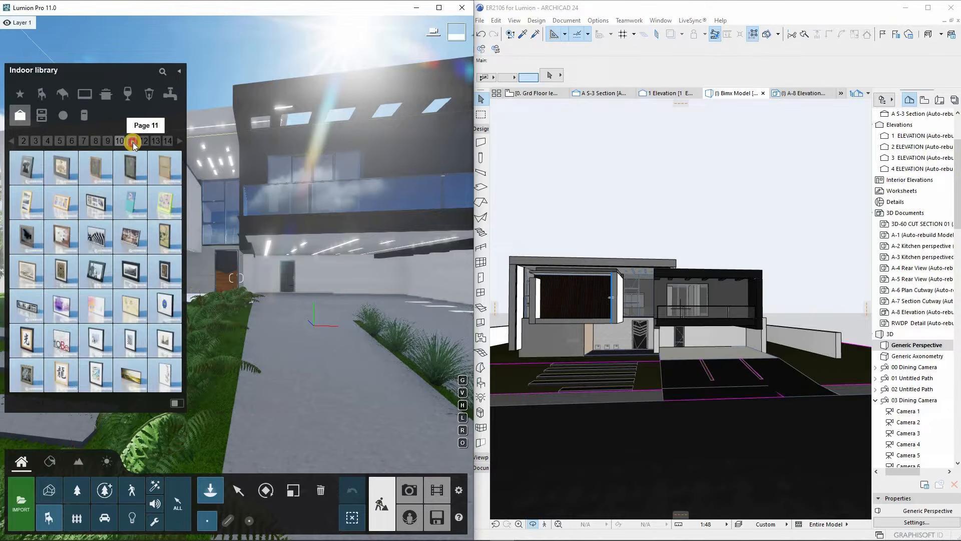
mouse_move(129, 274)
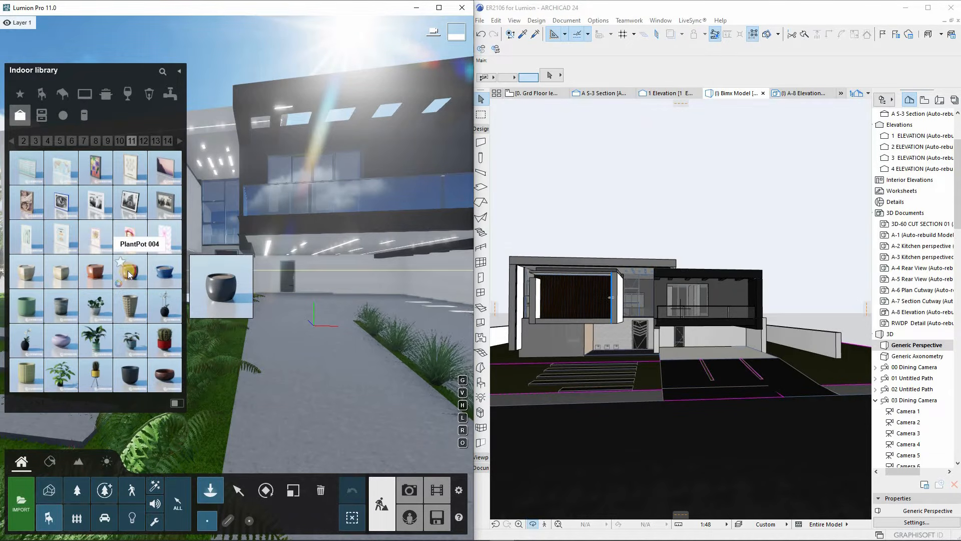
left_click(128, 273)
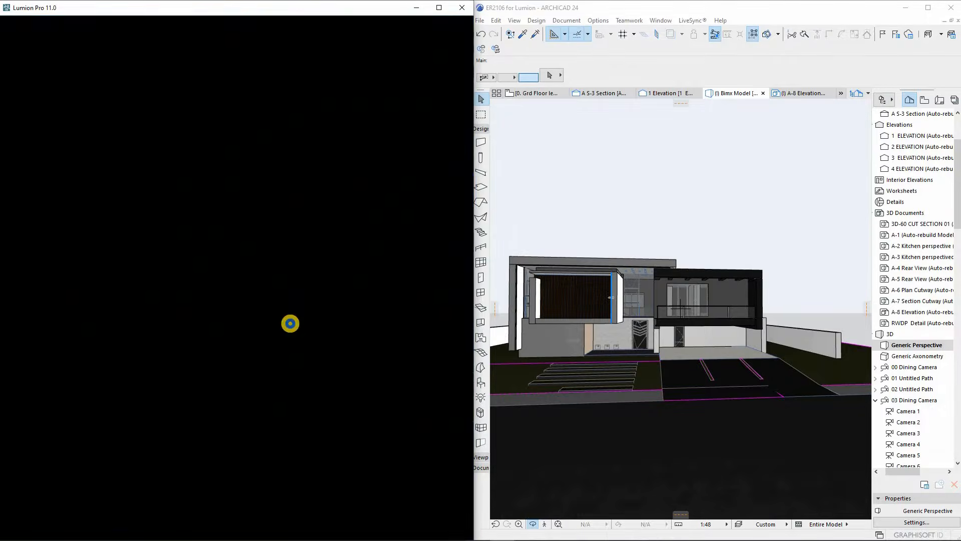
Place a row of three PlantPot 004 objects along the concrete wall on the entrance platform, at the yellow flowers.
key("w")
right_click_drag(290, 323, 347, 317)
key("w")
left_click(346, 317)
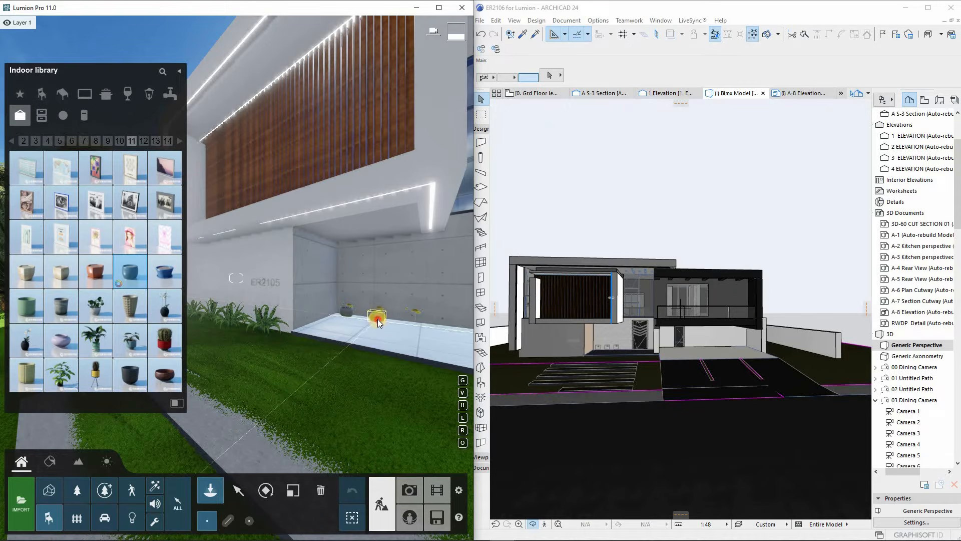
left_click(411, 325)
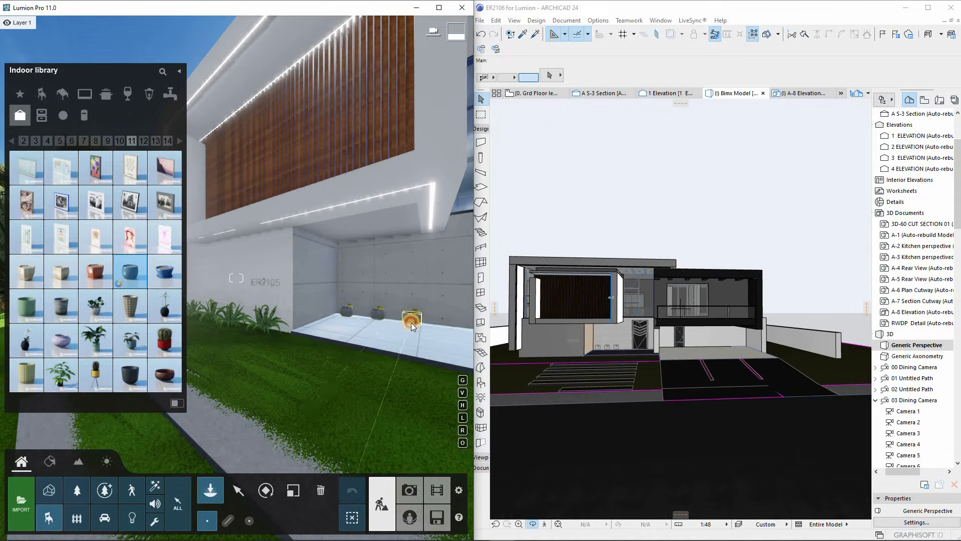
Move the middle pot and the pot farthest from the wall corner slightly forward, around their yellow flowers.
key("w")
right_click_drag(407, 307, 369, 310)
key("w")
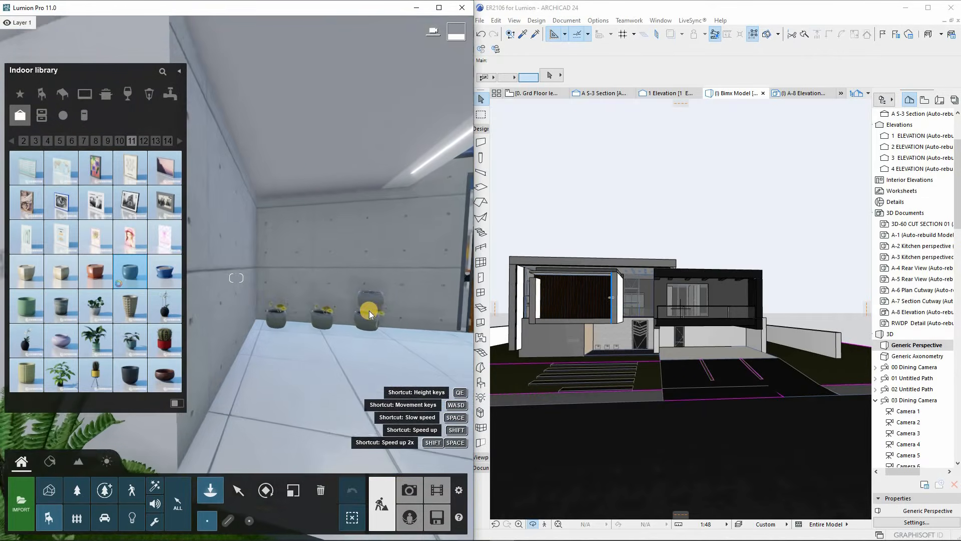
key("d")
key("w")
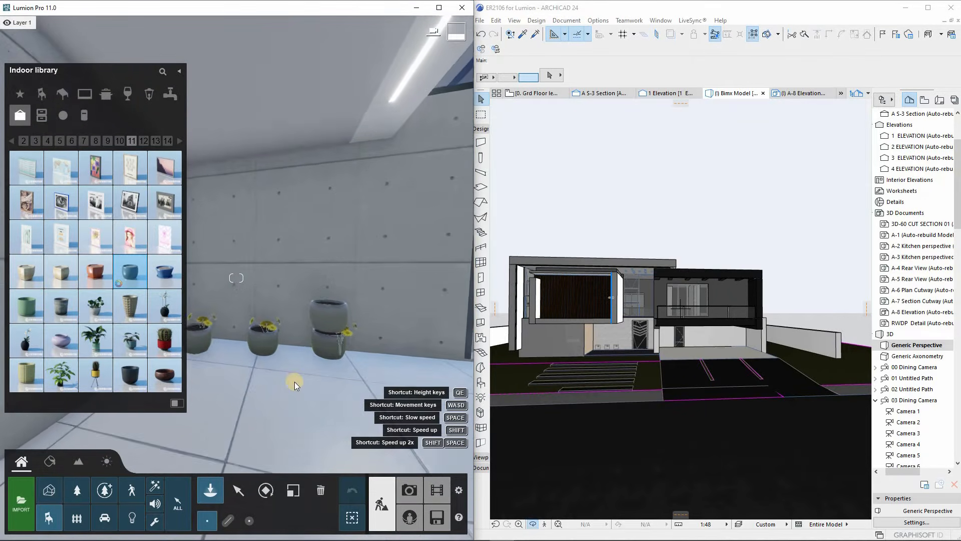
left_click(239, 490)
left_click(265, 361)
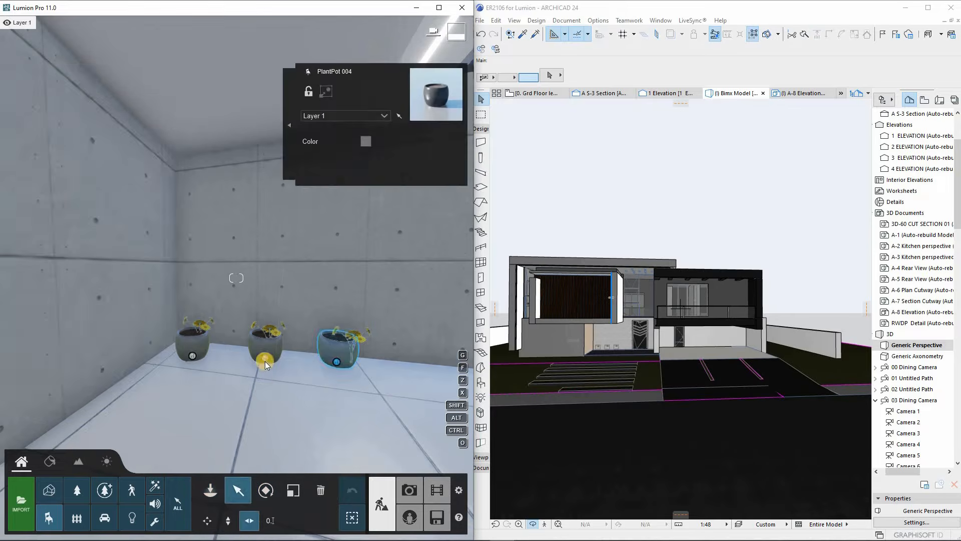
left_click(266, 367)
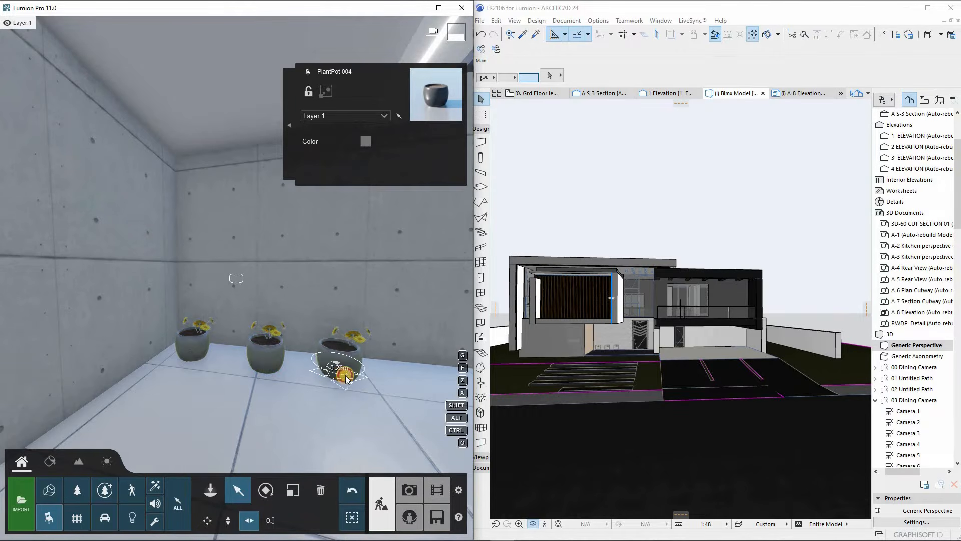
Try a tall spiky palm from the Nature library in the pots and delete it from the middle pot.
left_click(213, 488)
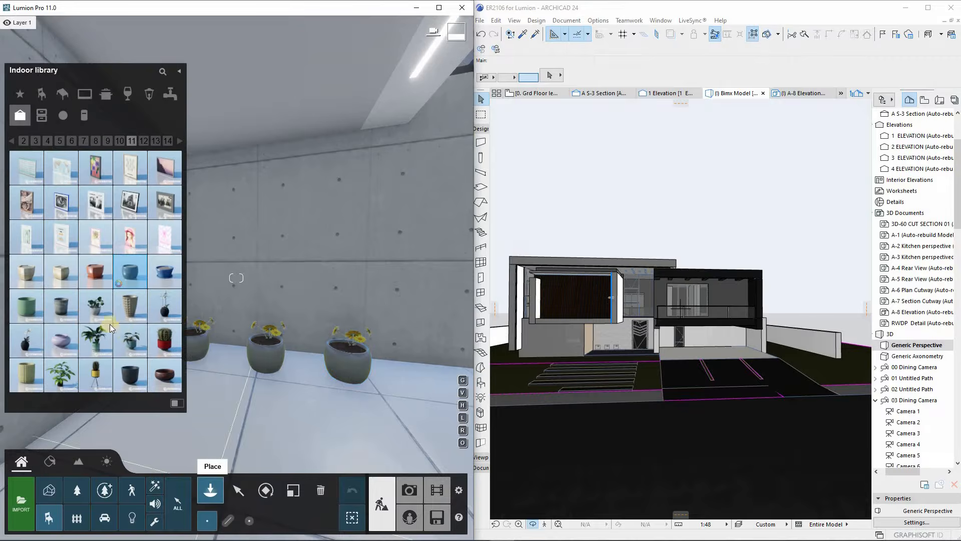
left_click(70, 491)
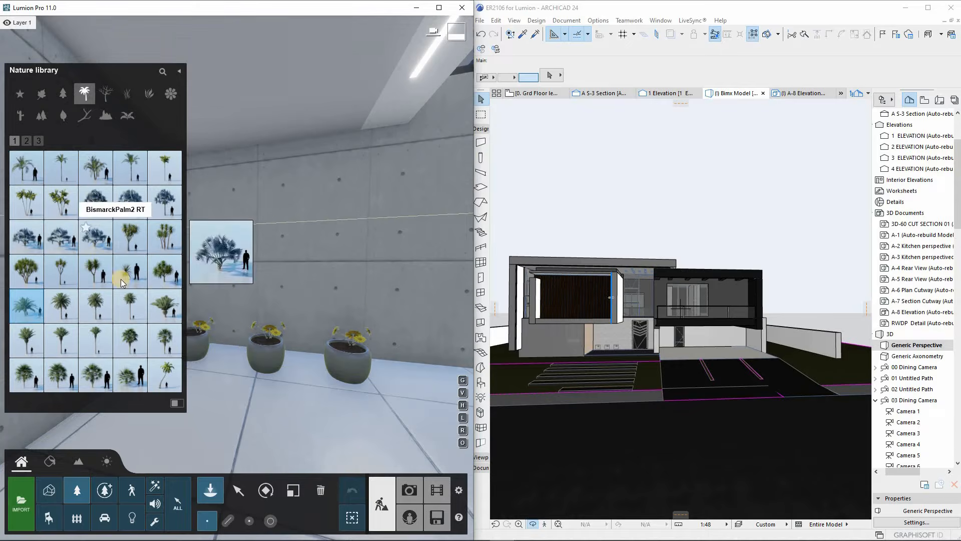
left_click(275, 332)
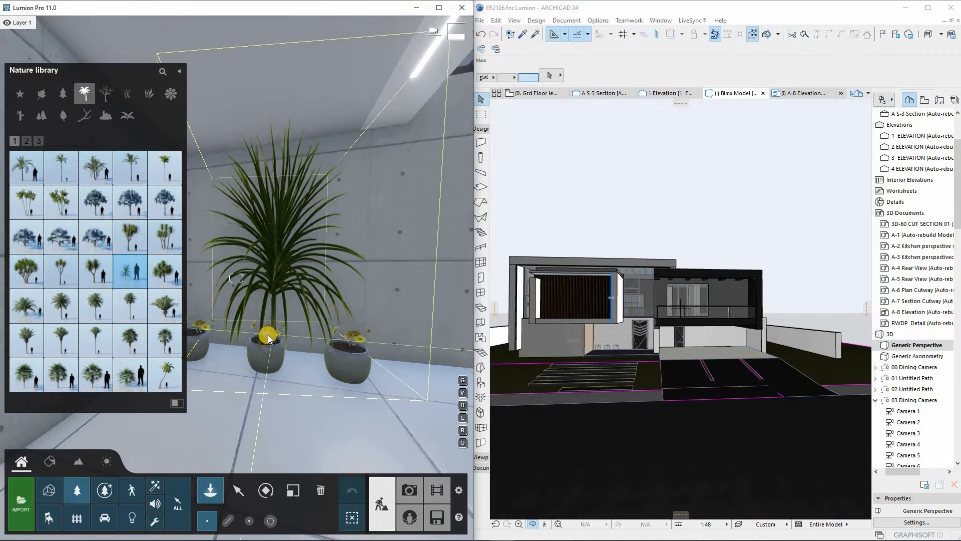
left_click(355, 346)
left_click(201, 325)
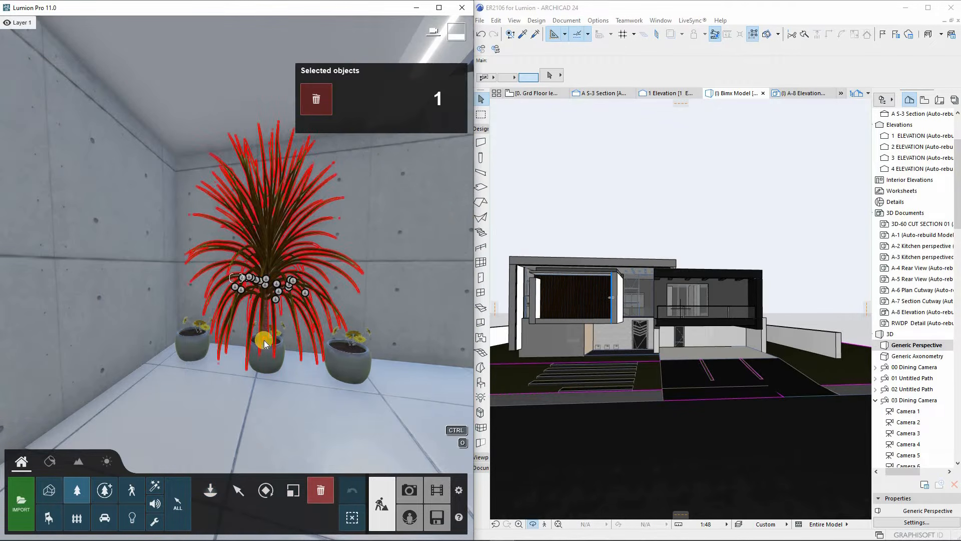
left_click(264, 341)
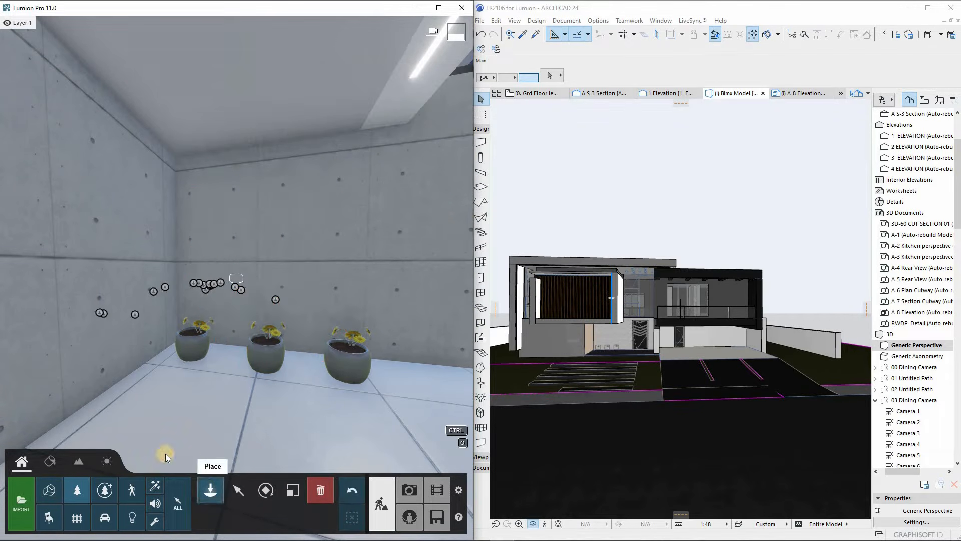
Plant a Dieffenbachia 004 from the Nature library's plants in each of the three pots.
left_click(208, 490)
left_click(144, 95)
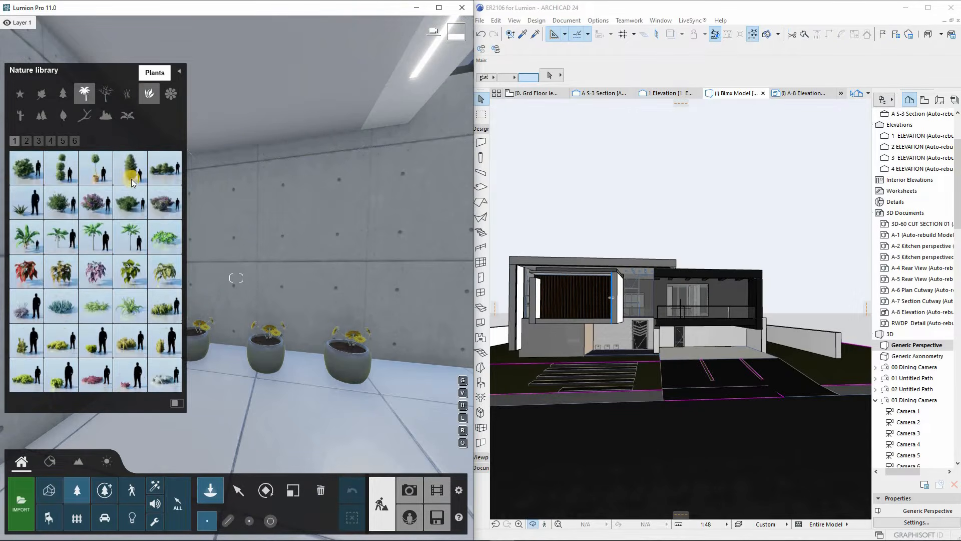
left_click(27, 141)
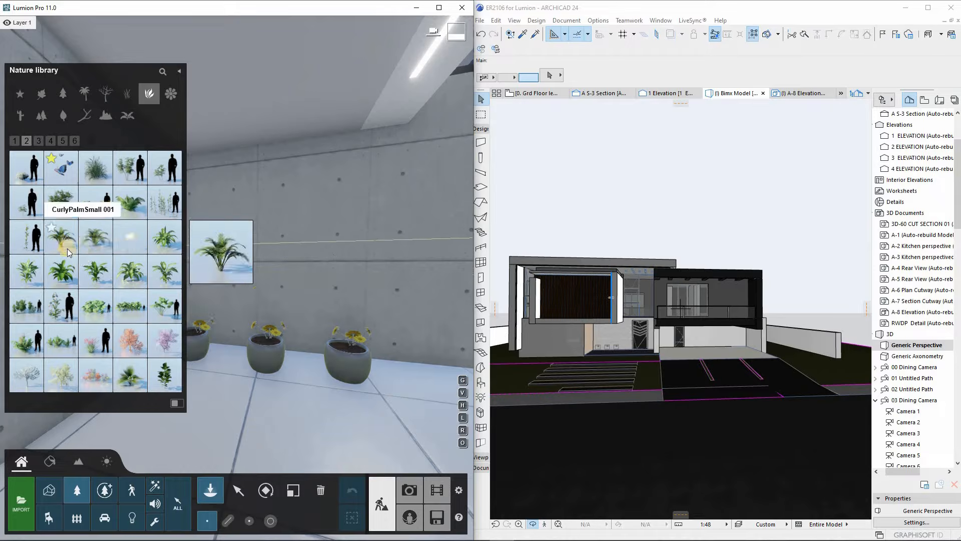
left_click(102, 275)
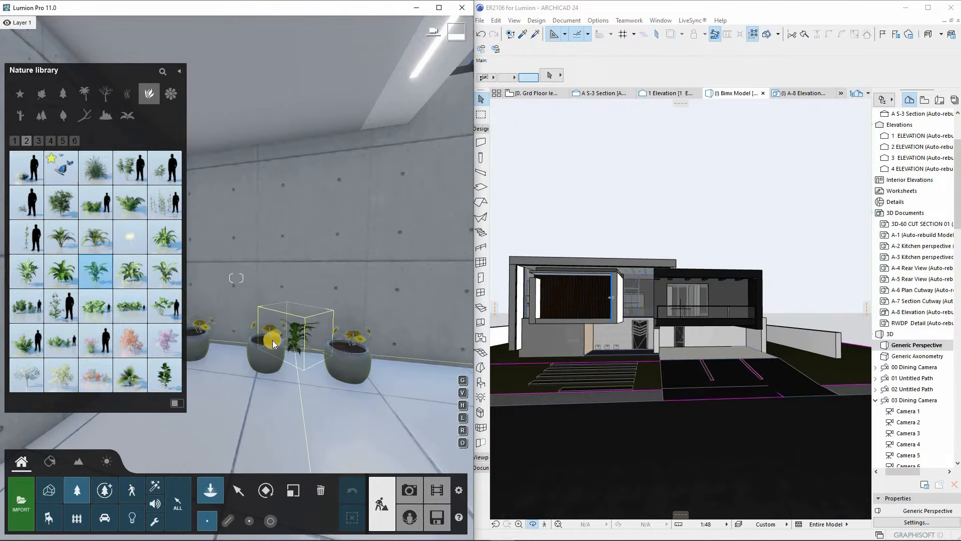
left_click(266, 341)
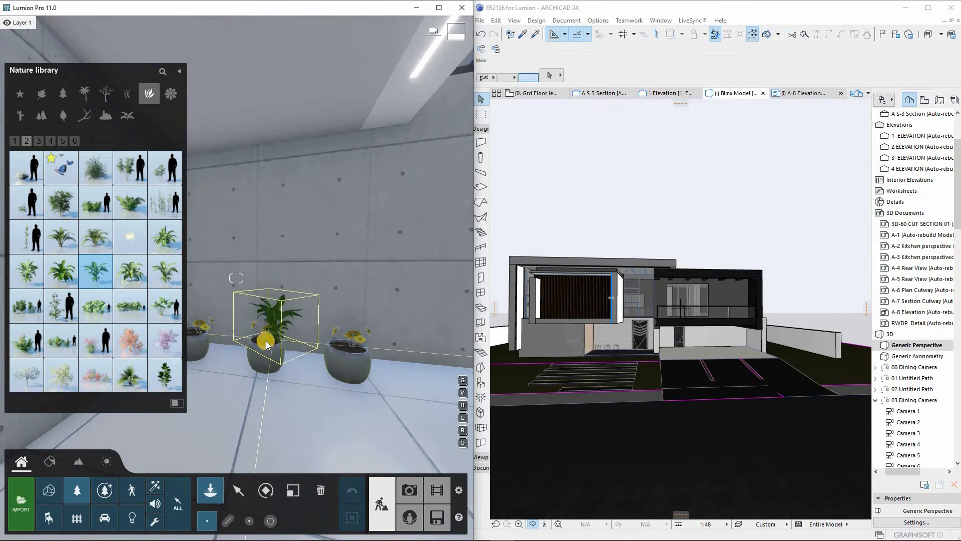
left_click(349, 349)
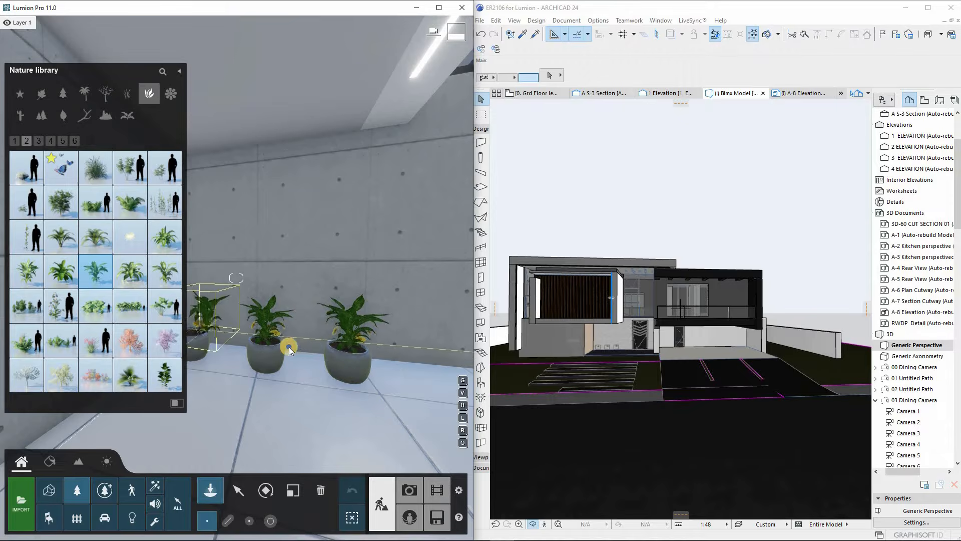
right_click_drag(280, 345, 233, 332)
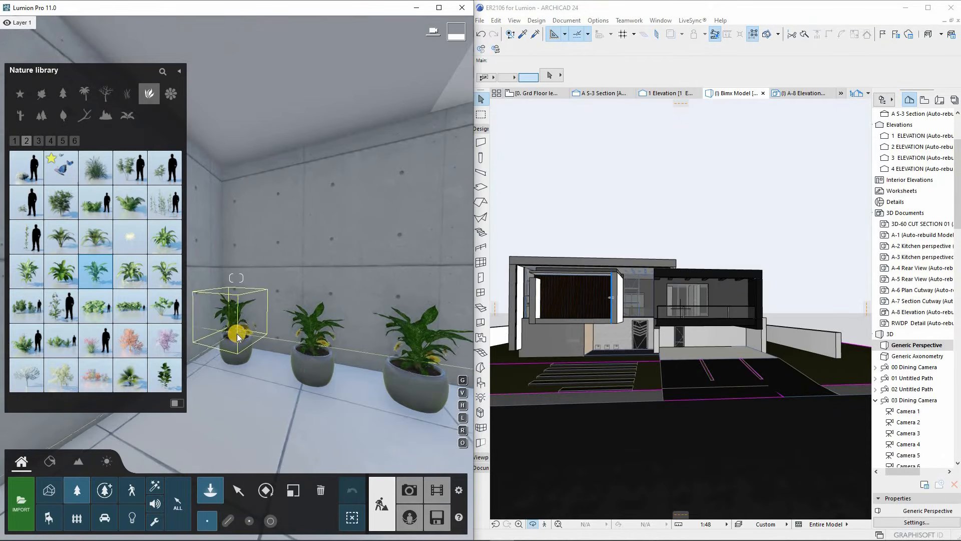
left_click(237, 336)
Scale up each of the three Dieffenbachia 004 plants so they stand taller in their pots.
left_click(238, 490)
left_click(238, 335)
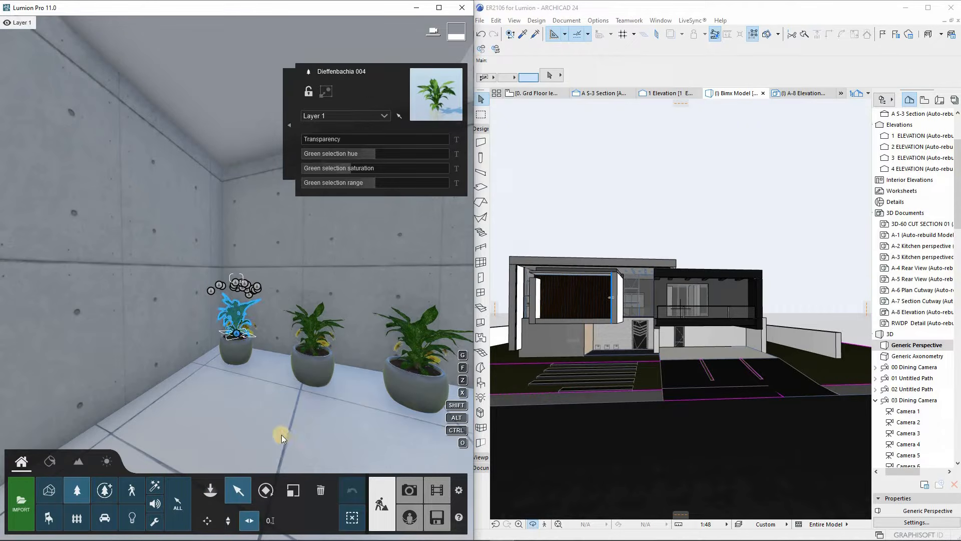
left_click(293, 490)
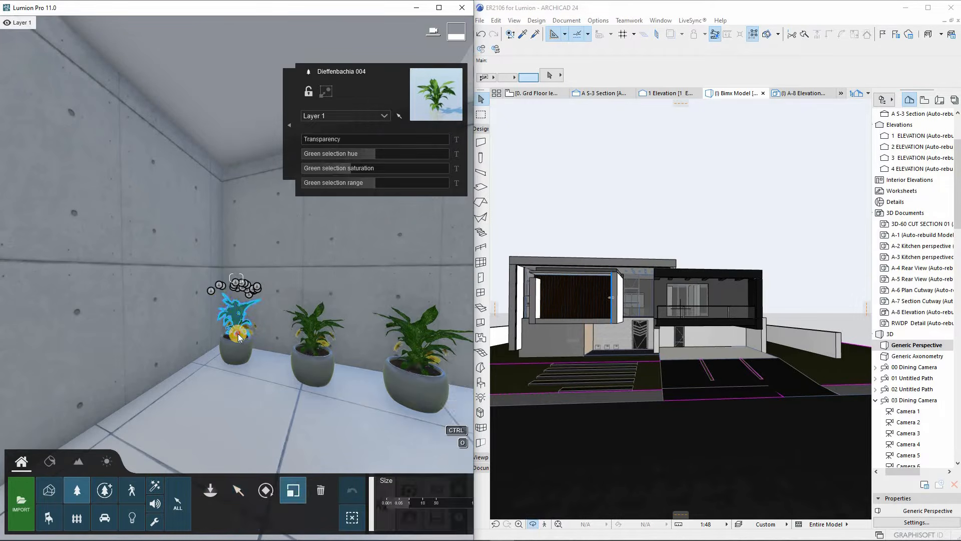
left_click_drag(237, 326, 240, 315)
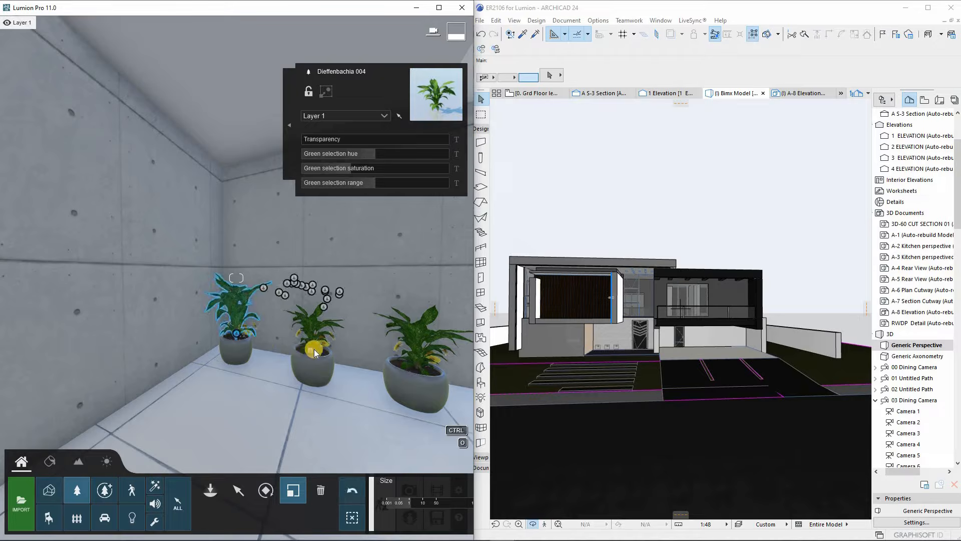
left_click_drag(311, 344, 314, 328)
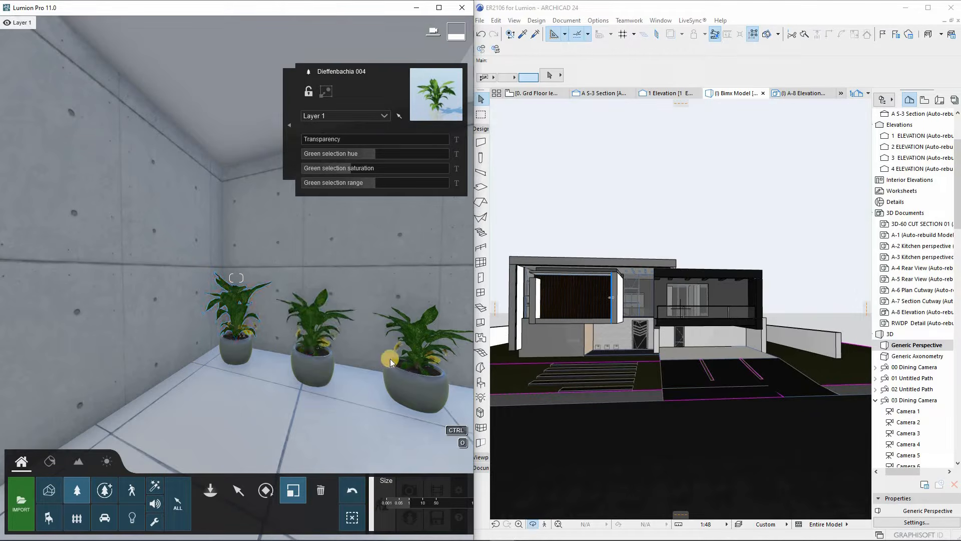
left_click_drag(415, 368, 417, 349)
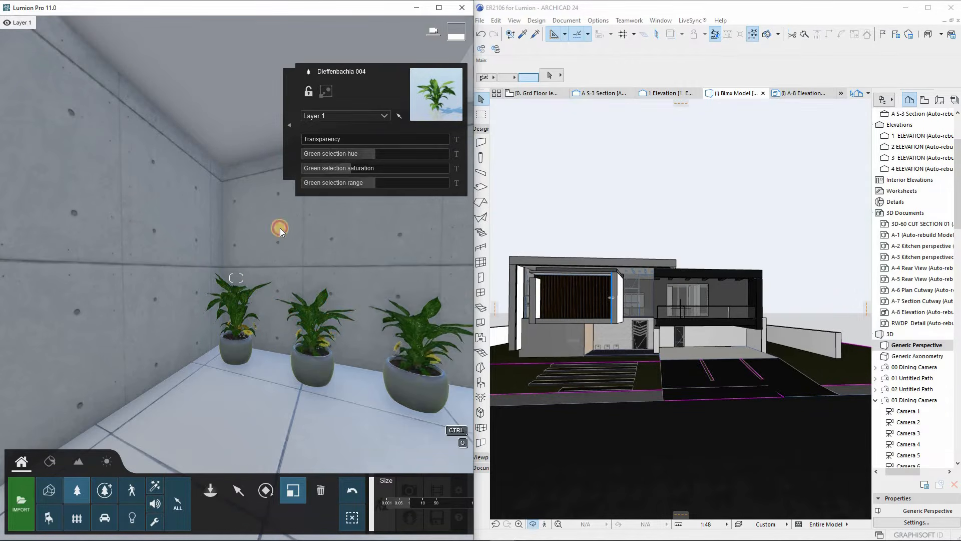
Examine the potted plants at the entrance and the whole planted front yard from the street.
key("s")
mouse_move(130, 250)
right_mouse_down()
mouse_move(110, 256)
mouse_move(126, 260)
right_mouse_up()
key("s")
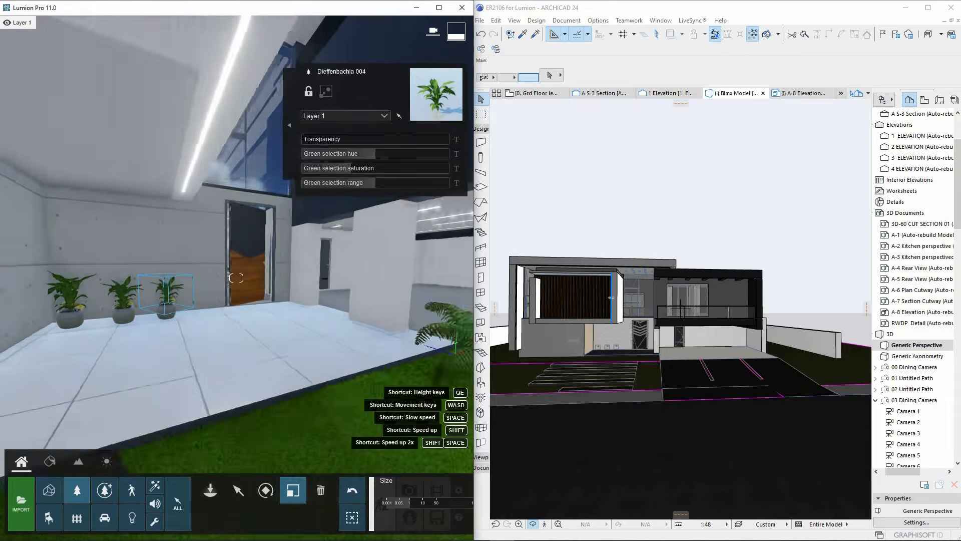
key("s")
key("s")
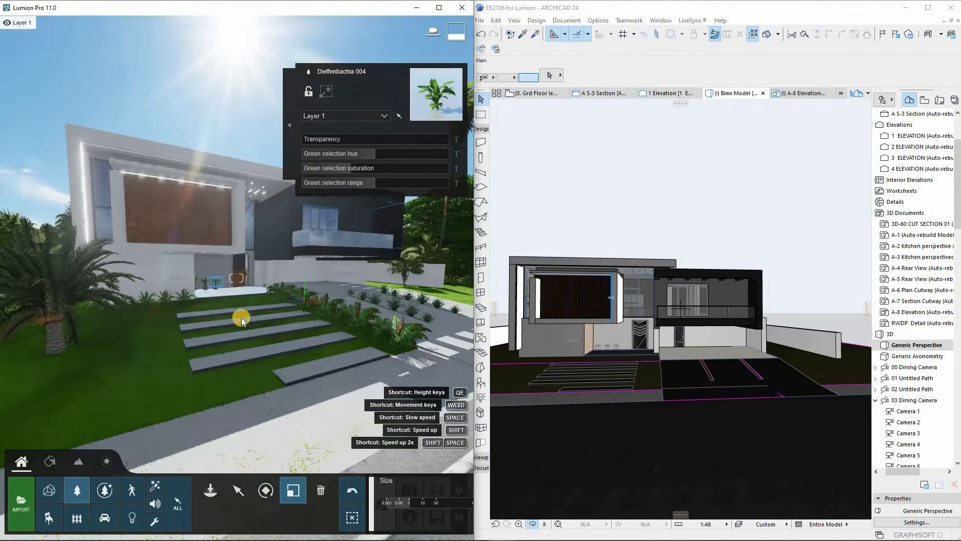
key("d")
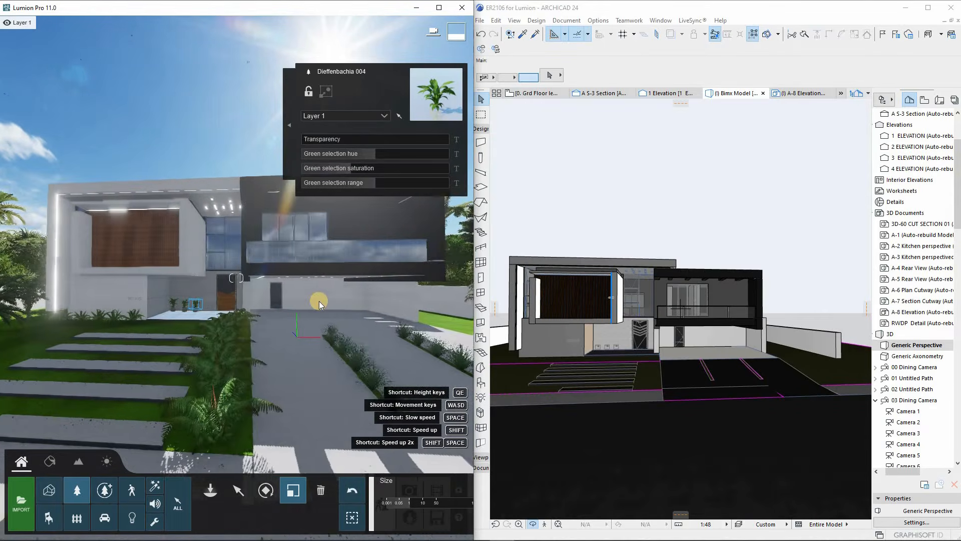
key("s")
key("s")
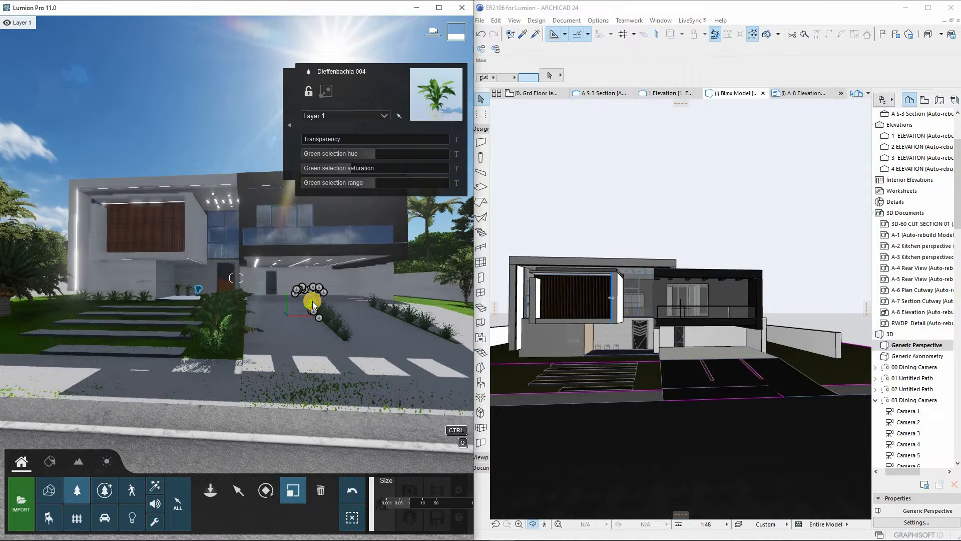
Place the SUV HD 005 from the Transport library on the driveway under the carport, facing the street.
key("w")
right_click_drag(174, 327, 115, 521)
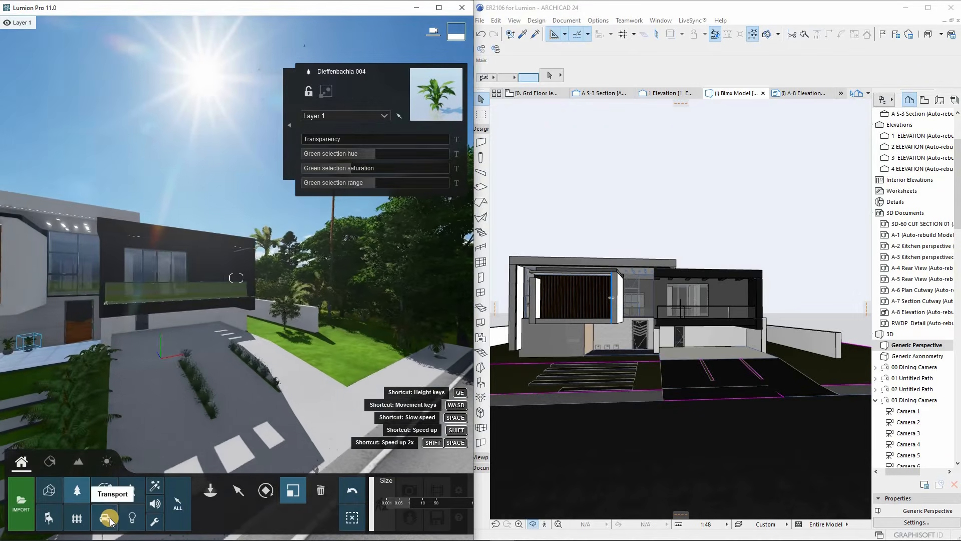
left_click(108, 517)
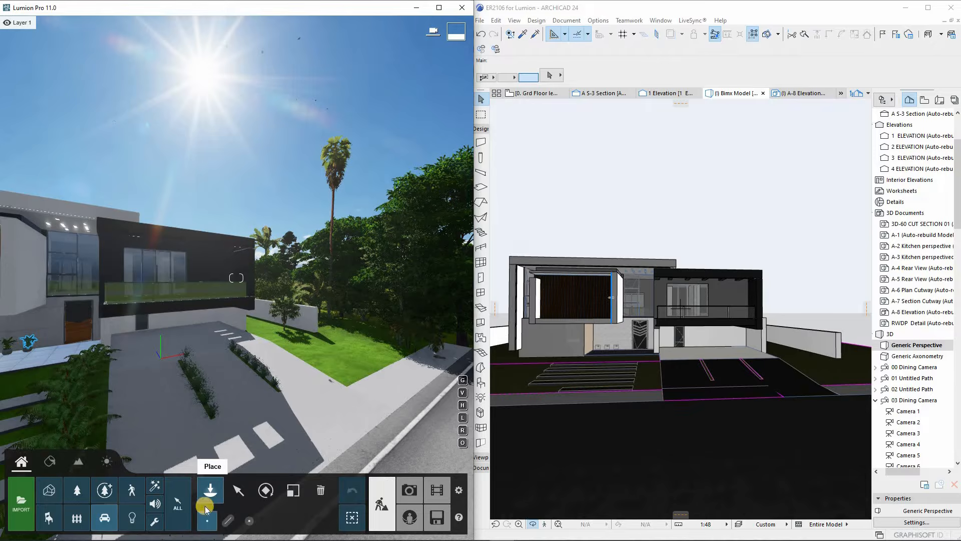
left_click(210, 493)
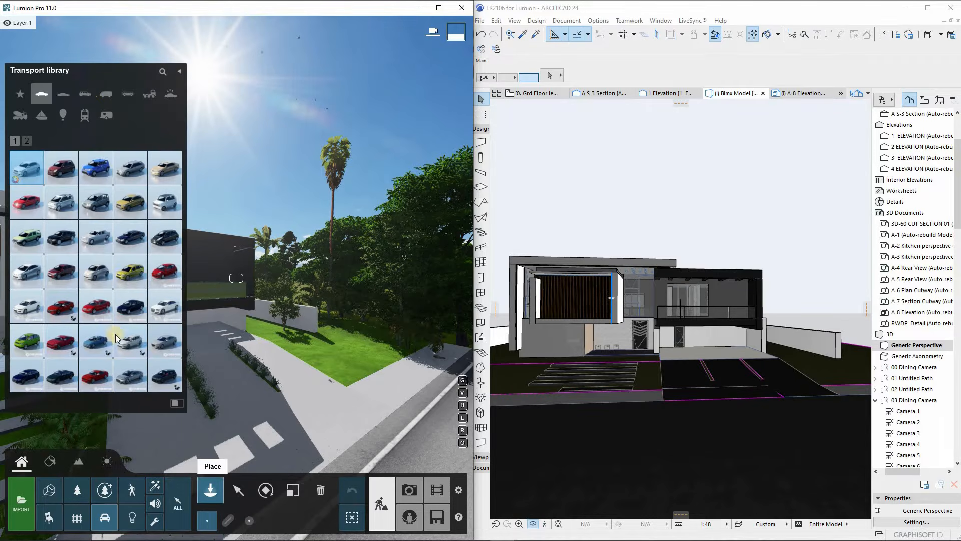
left_click(84, 94)
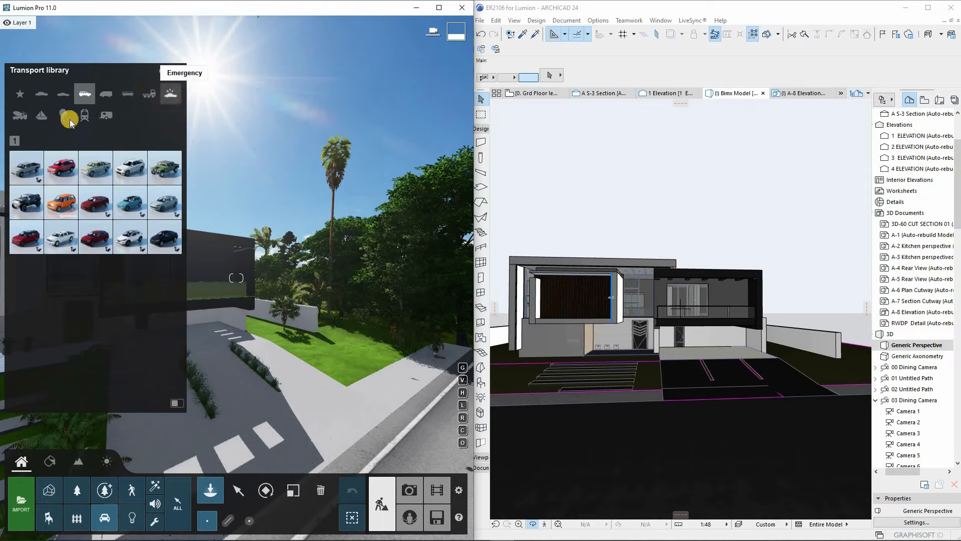
left_click(33, 242)
left_click(276, 359)
mouse_move(277, 360)
right_mouse_down()
mouse_move(237, 358)
mouse_move(334, 370)
mouse_move(279, 350)
right_mouse_up()
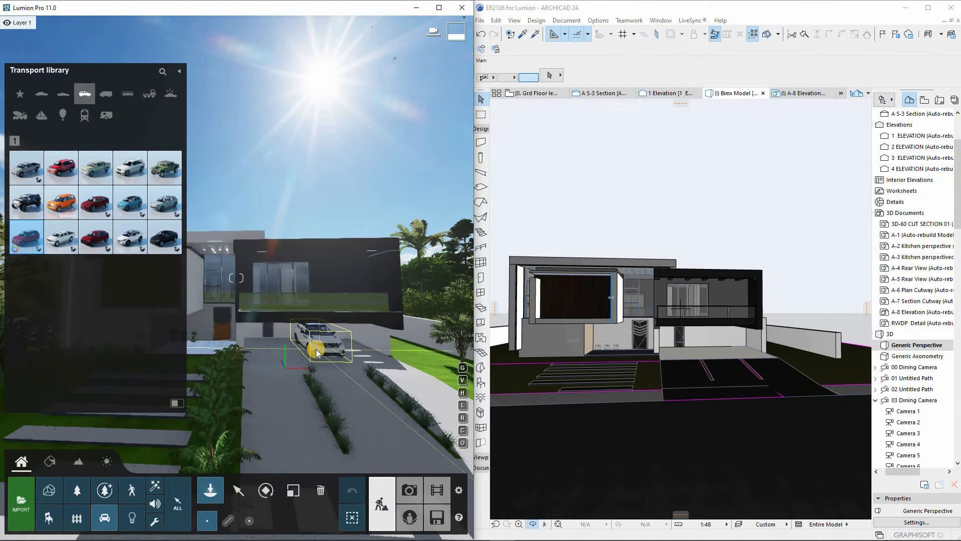
left_click(299, 386)
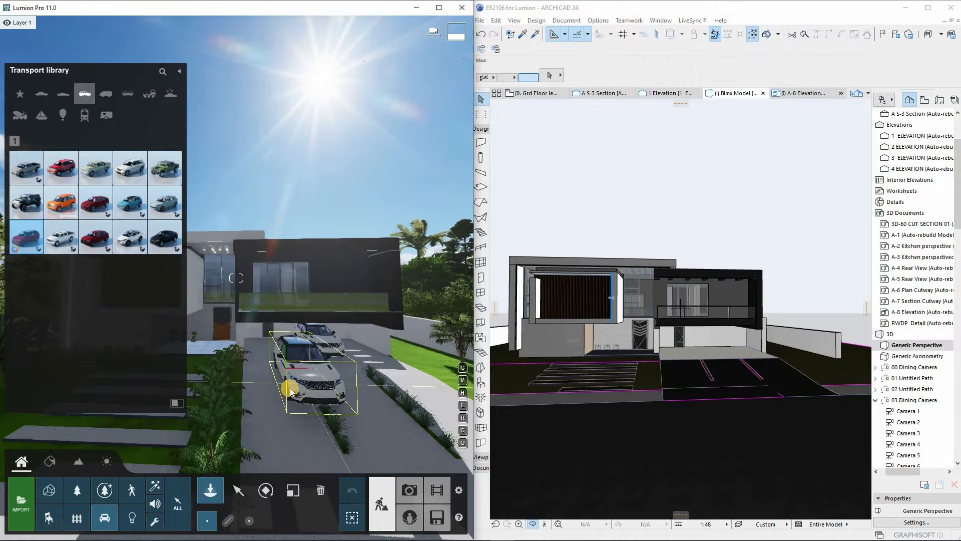
Select the SUV under the carport for moving, set vertical movement, and check its placement on the driveway from the street.
left_click(238, 490)
left_click(314, 351)
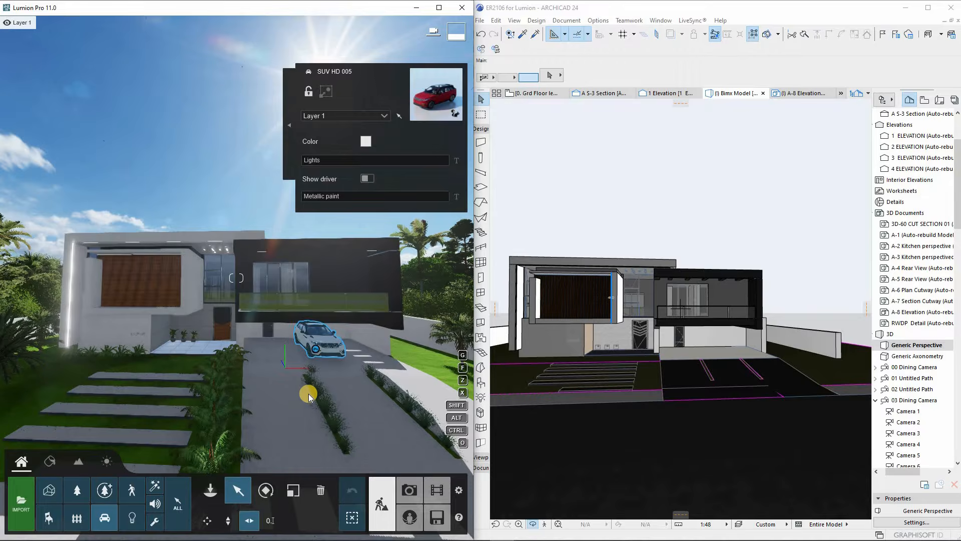
key("e")
key("s")
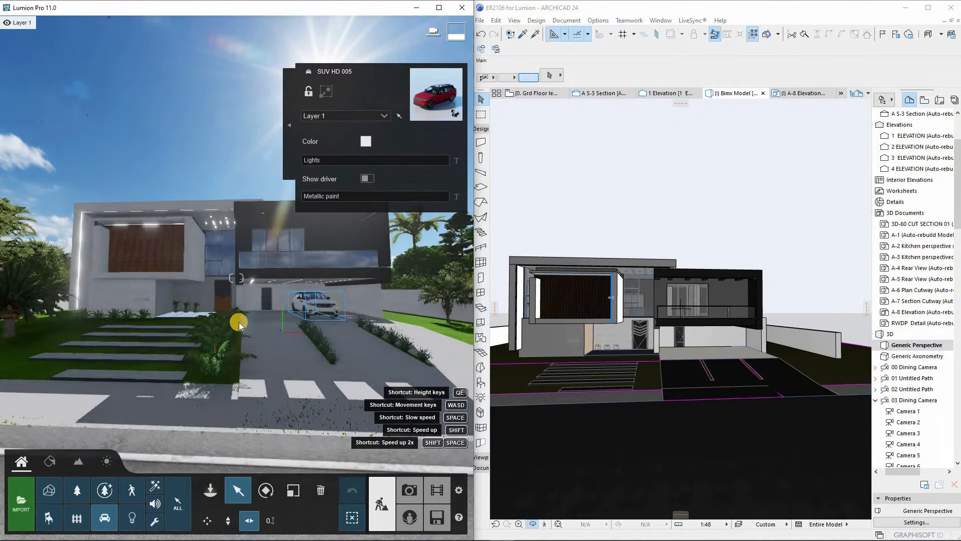
key("e")
right_click_drag(206, 326, 200, 324)
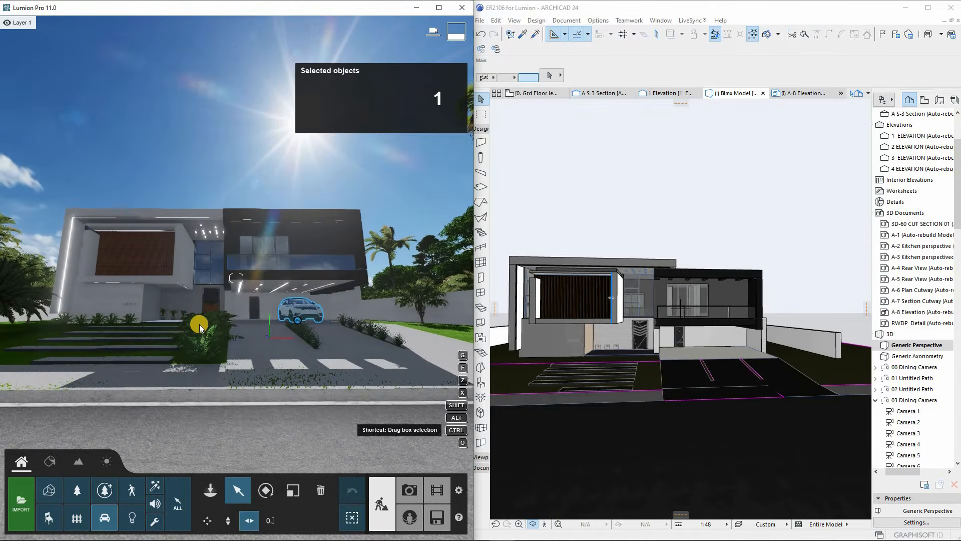
key("ctrl+h")
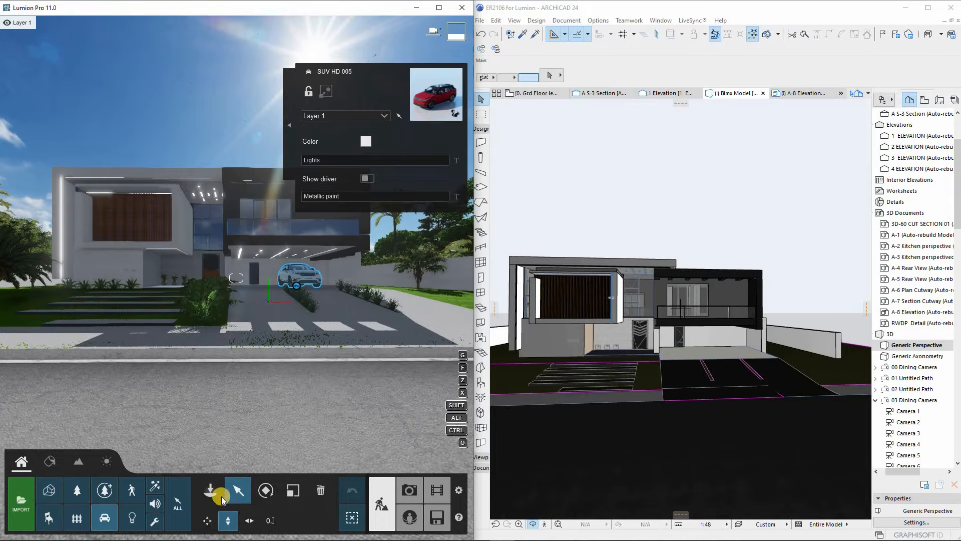
left_click(50, 461)
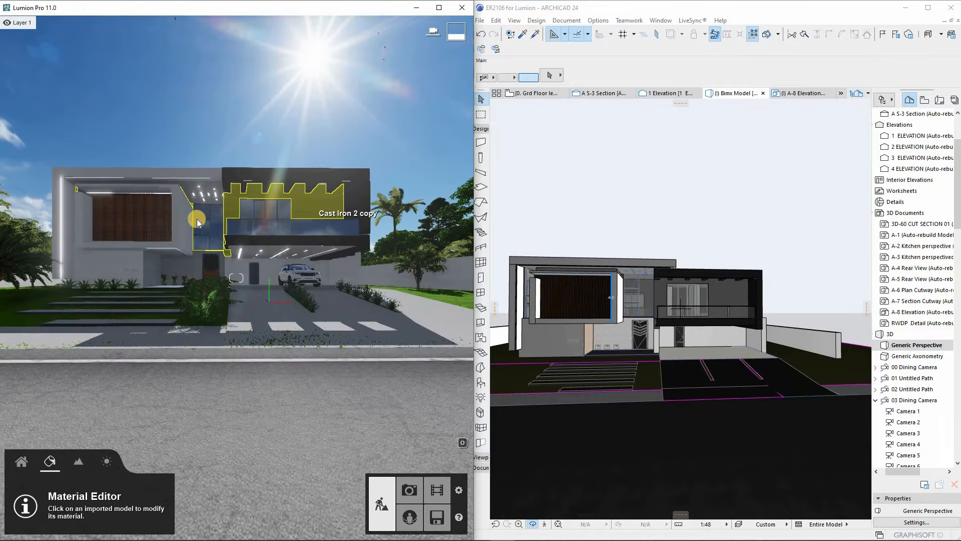
left_click(244, 220)
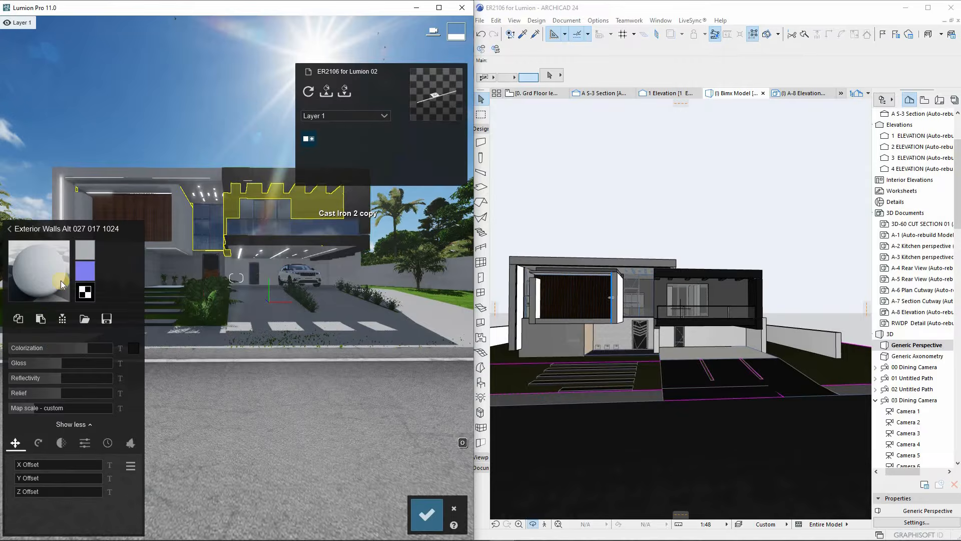
left_click(133, 348)
left_click_drag(152, 395, 152, 382)
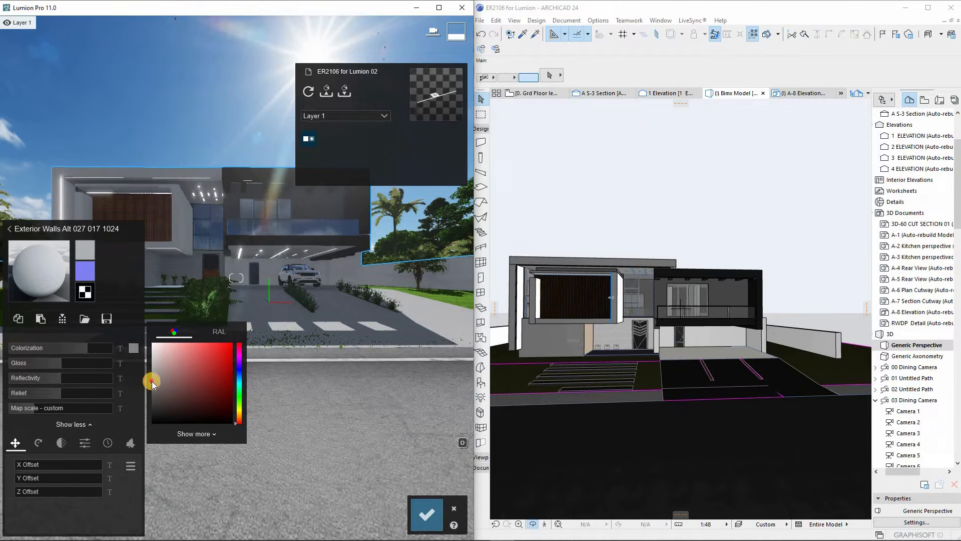
left_click(151, 381)
left_click(152, 380)
left_click(427, 514)
Assign the Invisible material to the chosen surface inside the carport and save the material change.
key("w")
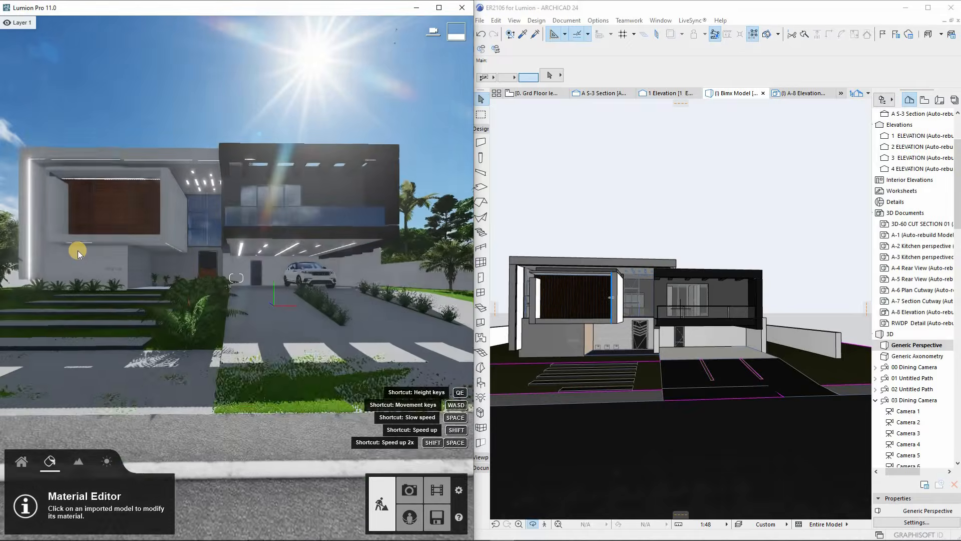
key("q")
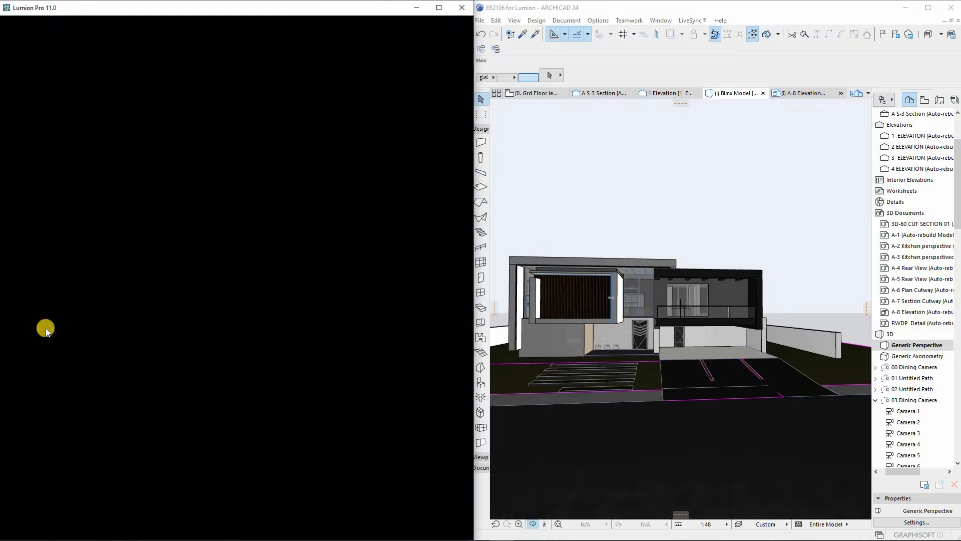
left_click(91, 343)
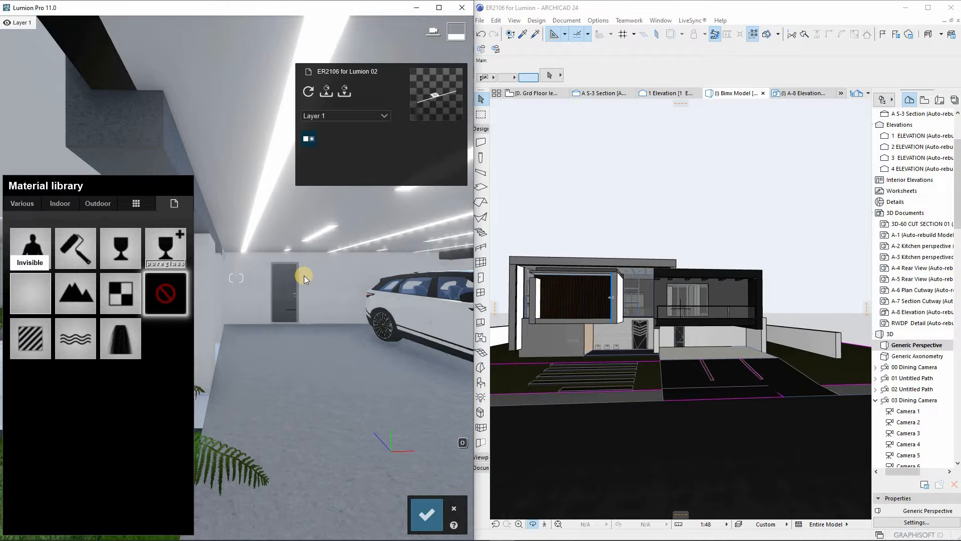
key("s")
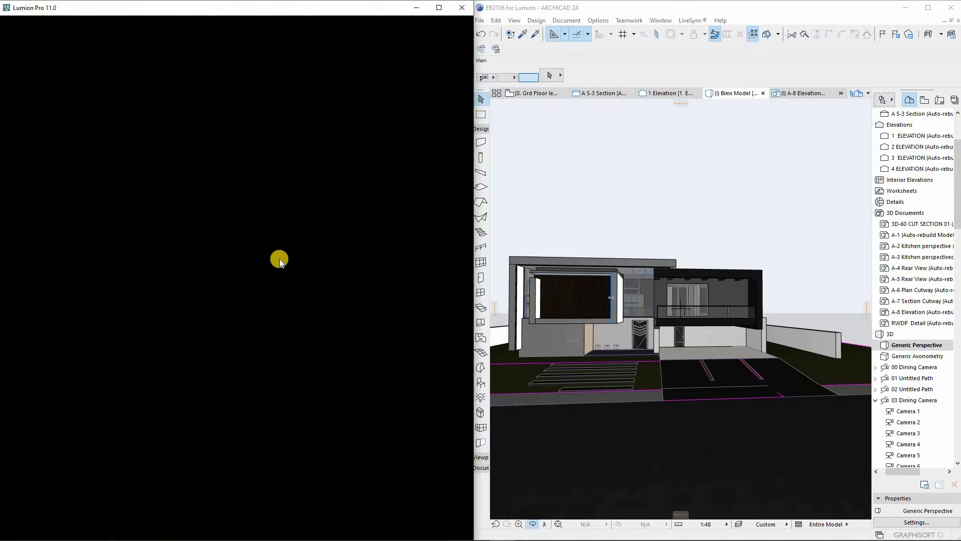
key("s")
key("s")
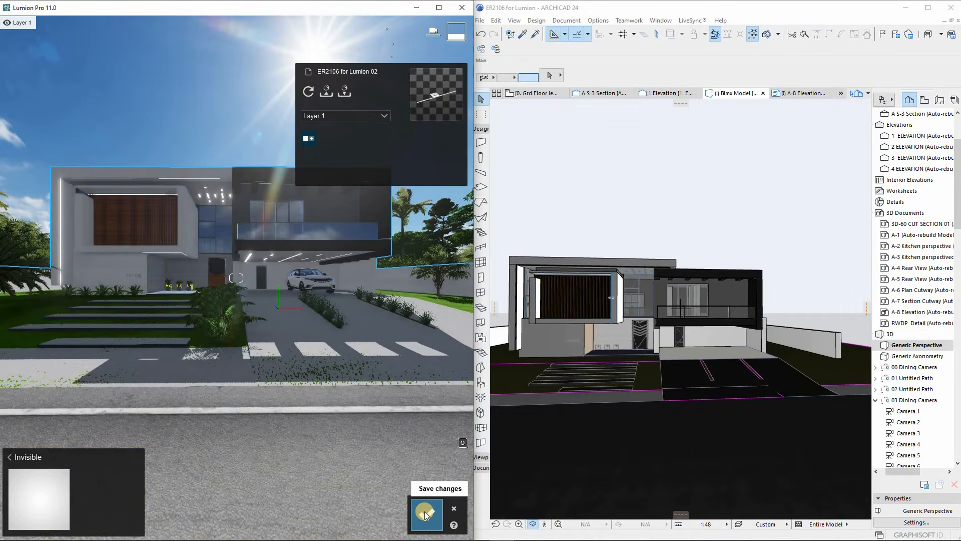
left_click(424, 512)
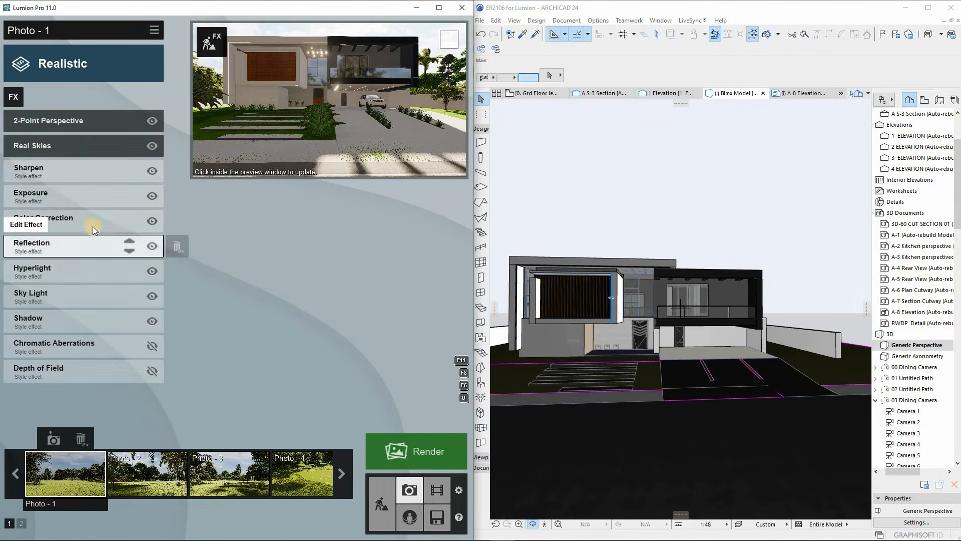
Store the current front view of the house in the Photo 1 slot and maximize the Lumion window.
left_click(50, 441)
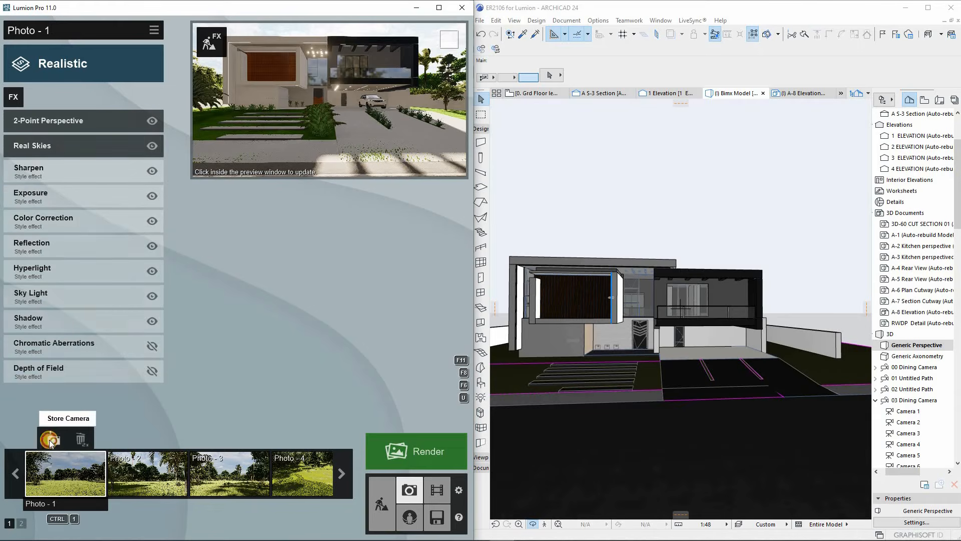
mouse_move(389, 124)
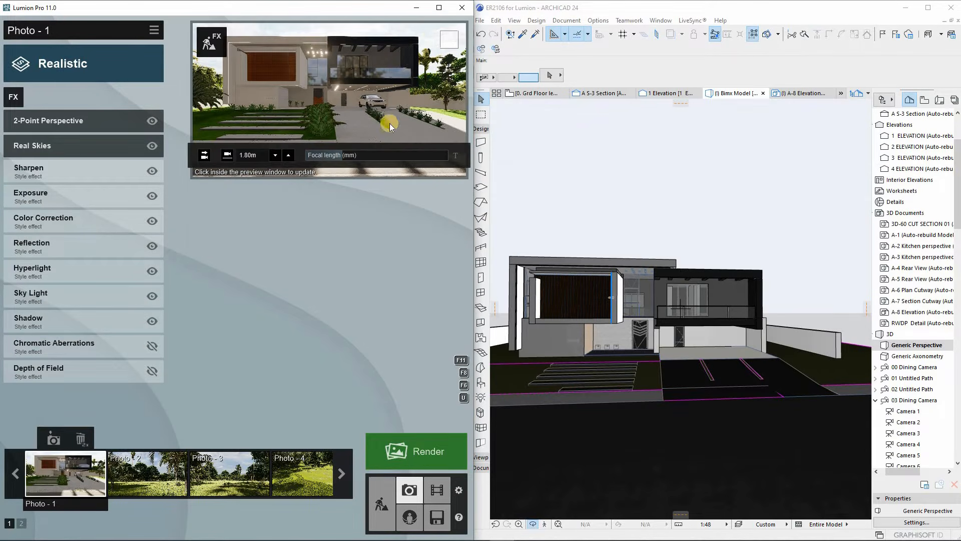
left_click(441, 8)
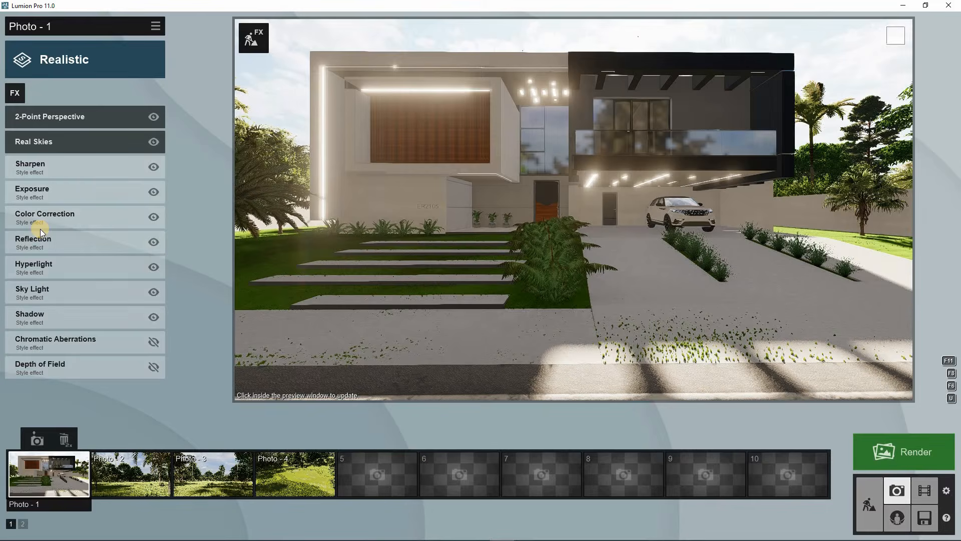
Edit the Reflection effect's planes in Photo 1 and add a reflection plane on the tall glazing above the entrance door.
left_click(36, 244)
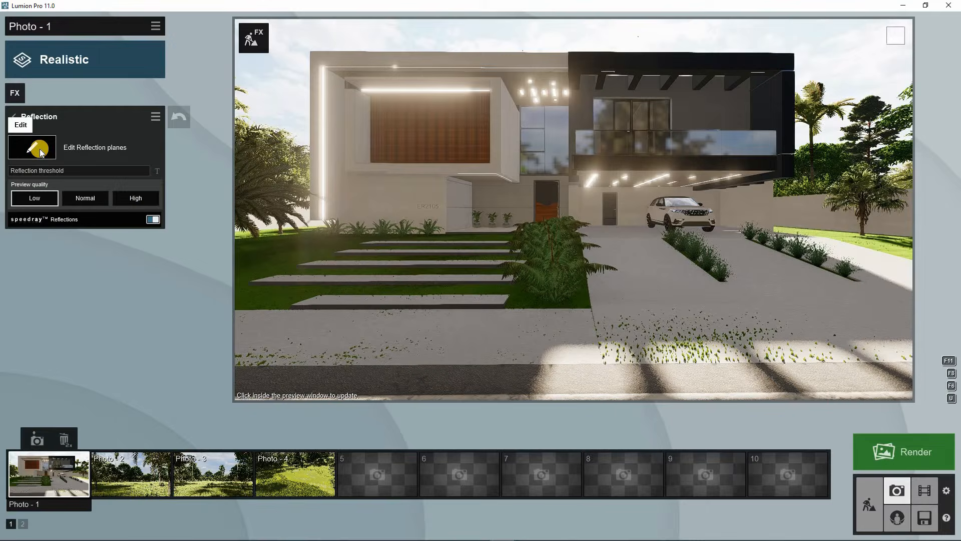
left_click(40, 149)
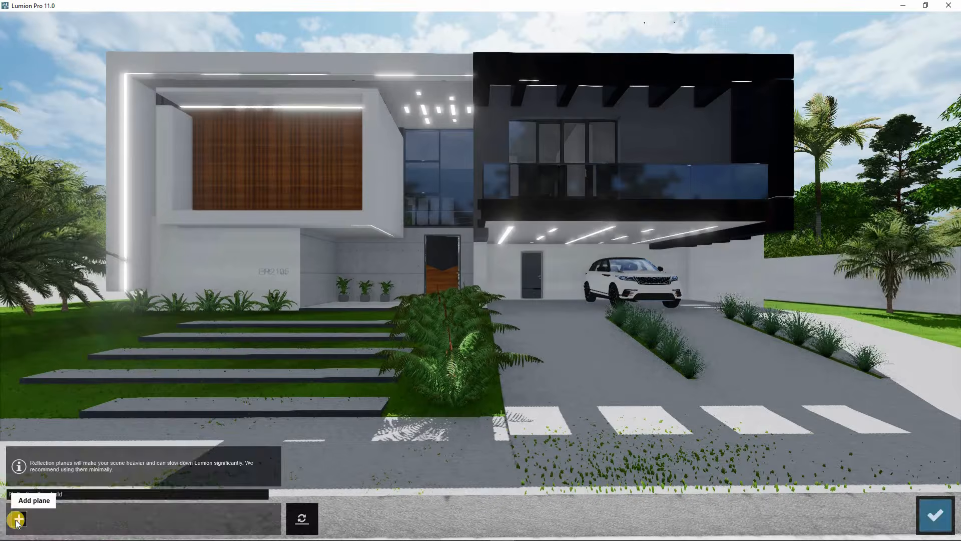
left_click(13, 529)
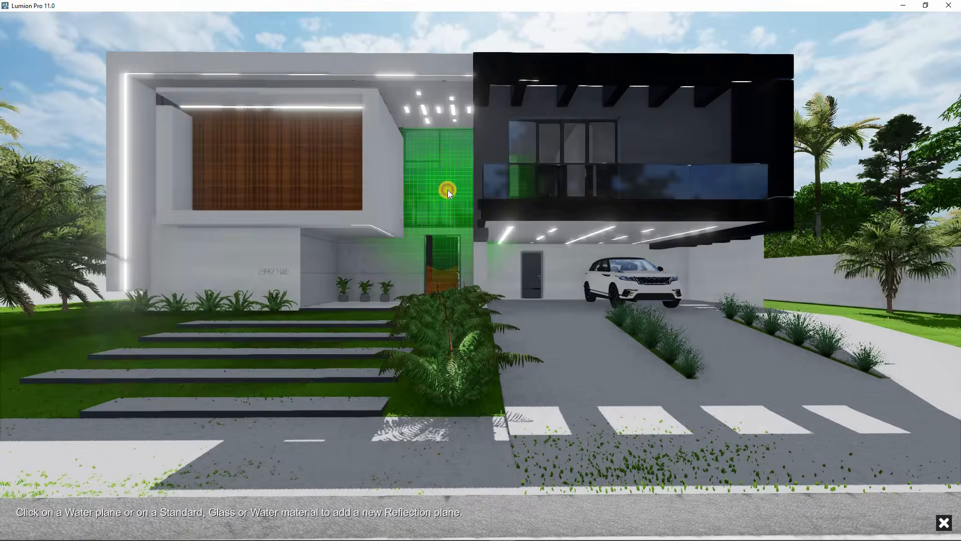
left_click(448, 190)
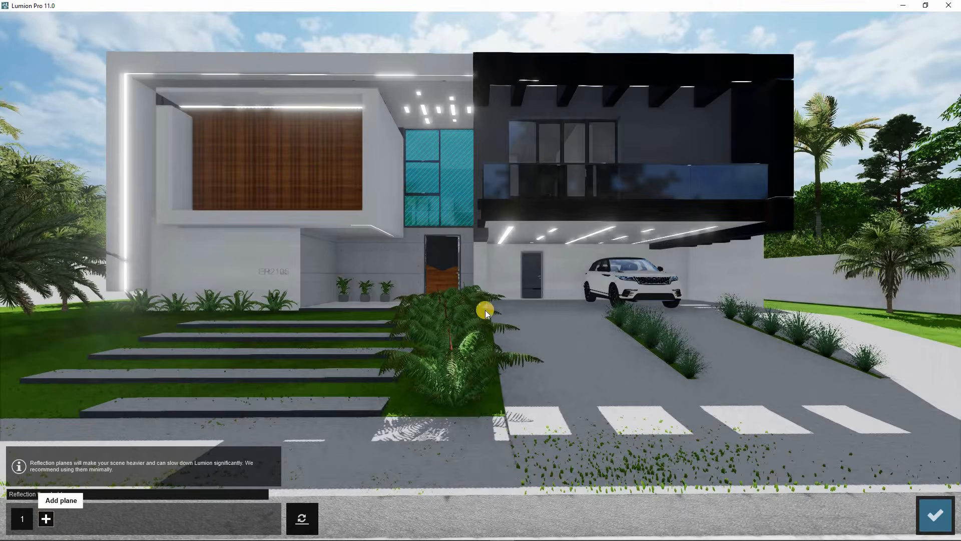
Add three more reflection planes covering the glass panes of the sliding windows behind the balcony.
left_click(549, 150)
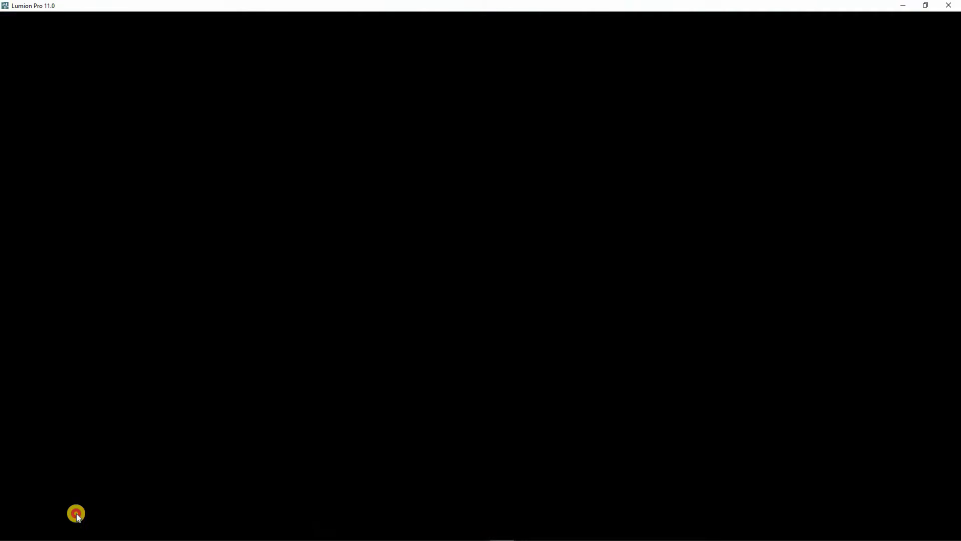
left_click(74, 518)
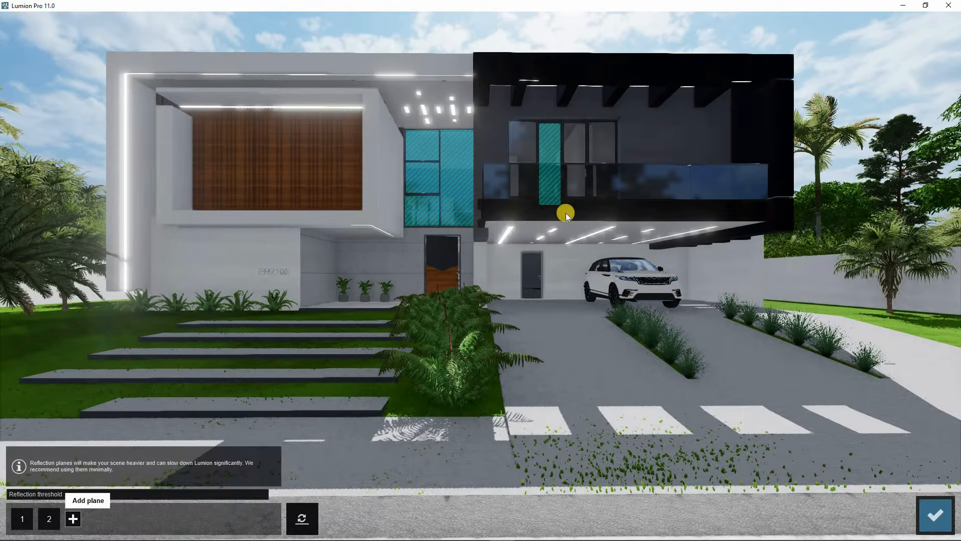
left_click(530, 150)
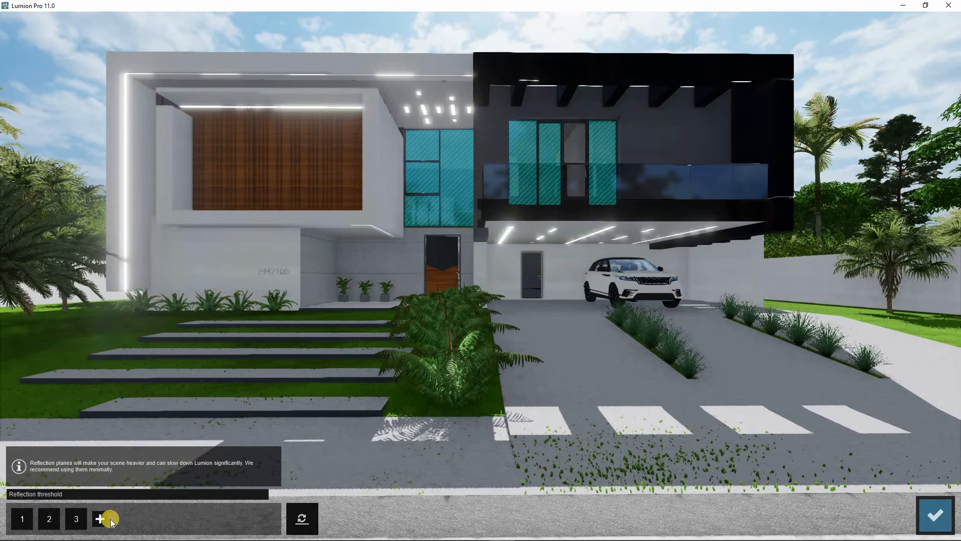
left_click(110, 520)
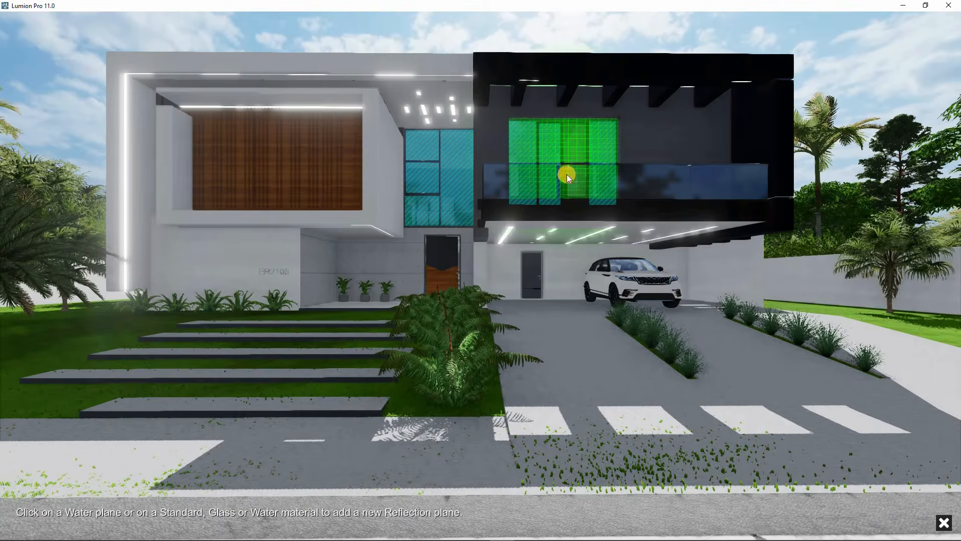
left_click(566, 173)
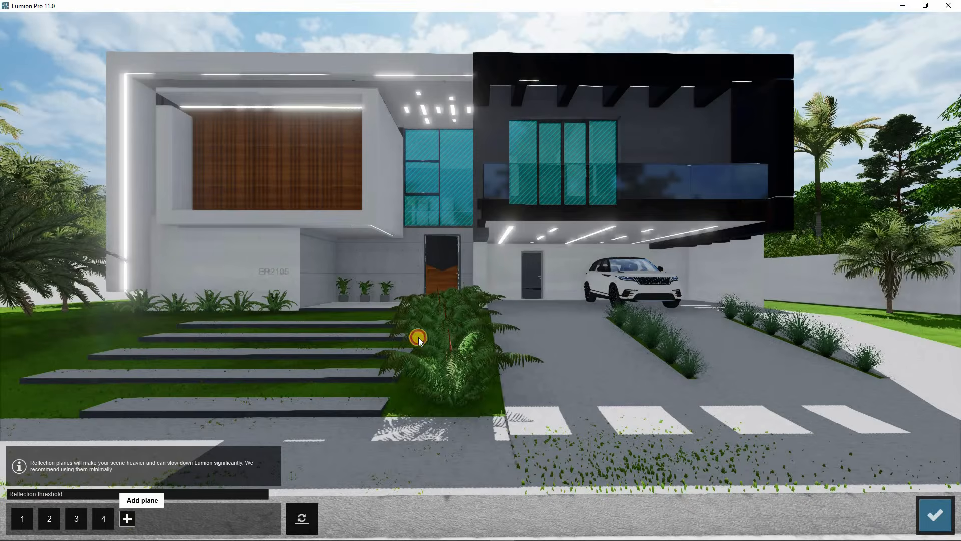
Add a reflection plane on the glass balcony railing, restore the Photo 1 camera and return to the effects list.
left_click(127, 519)
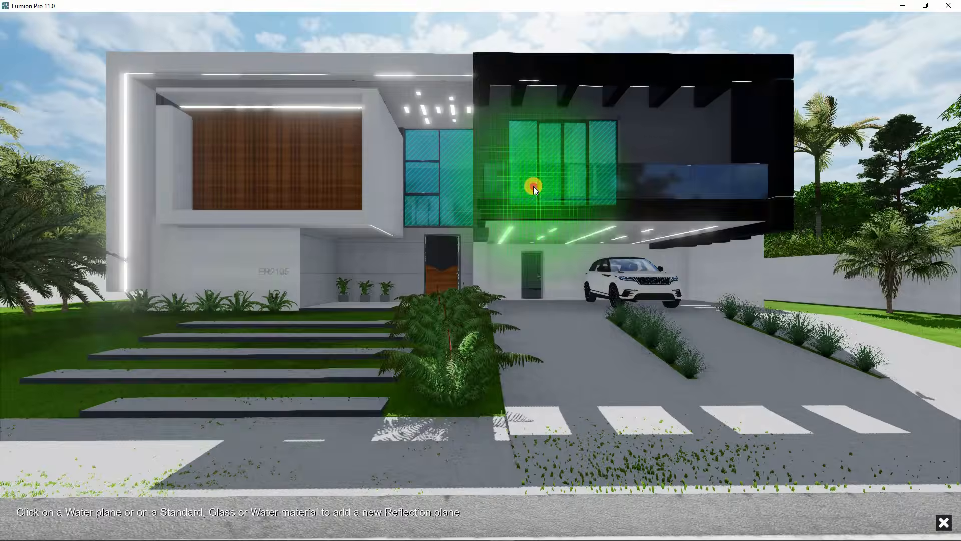
left_click(533, 186)
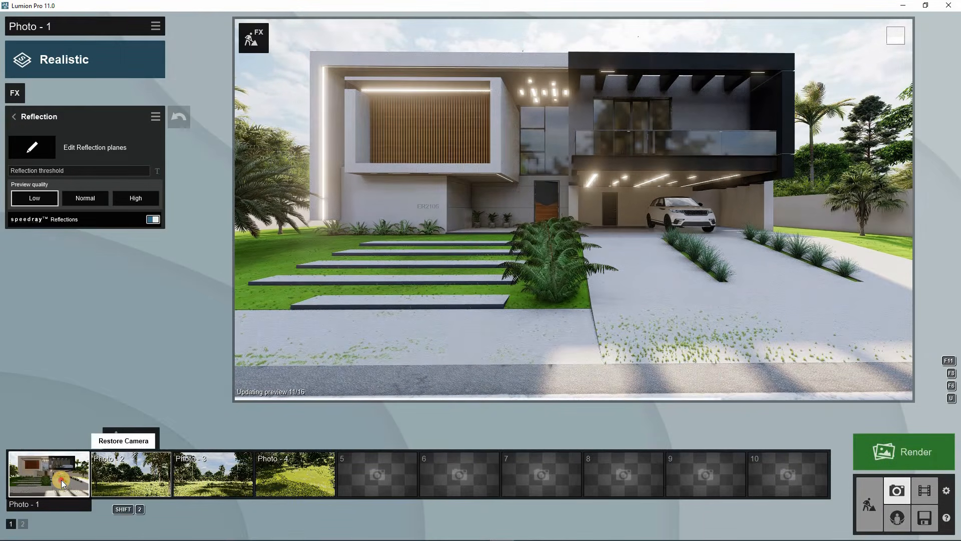
left_click(61, 479)
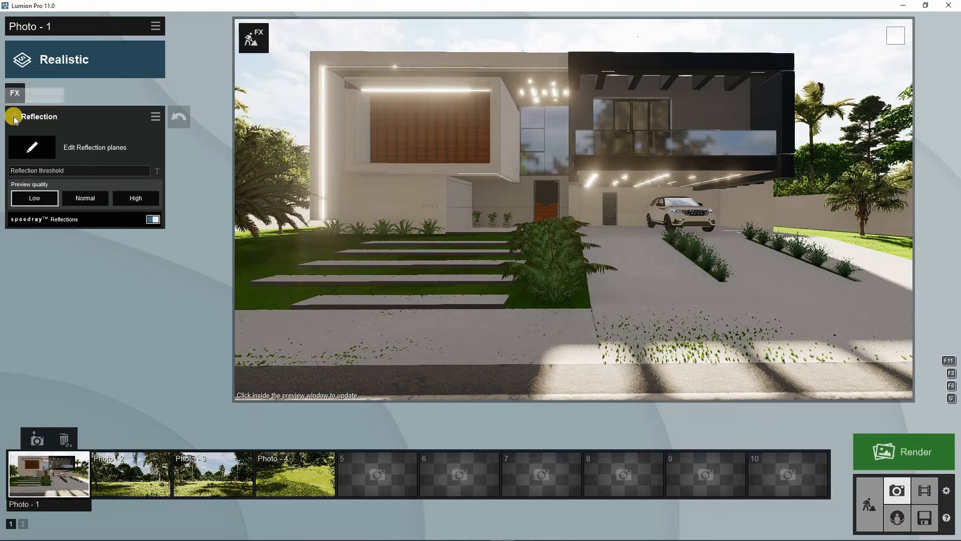
left_click(14, 116)
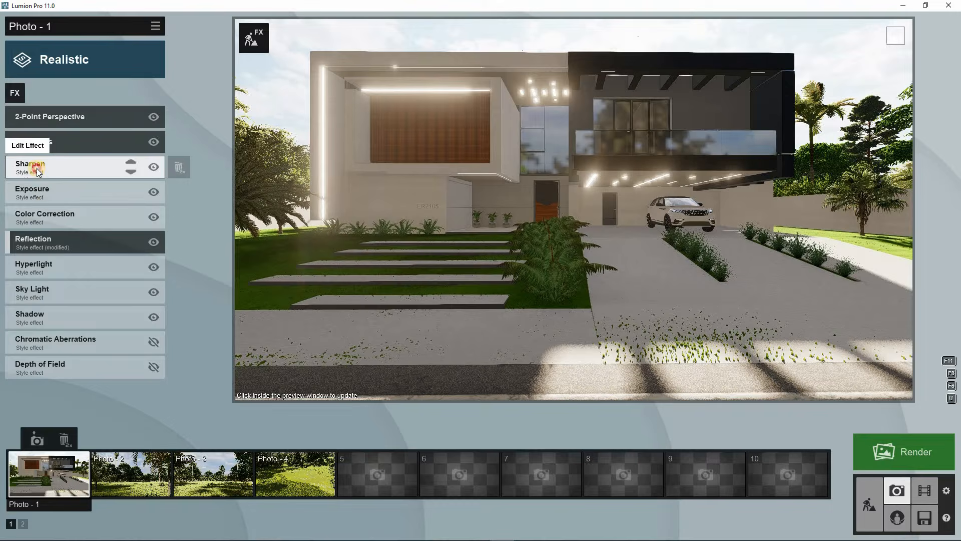
Lower the Sharpen effect's intensity to its minimum and disable the Exposure effect.
left_click(31, 167)
mouse_move(19, 133)
left_mouse_down()
mouse_move(27, 134)
mouse_move(5, 135)
left_mouse_up()
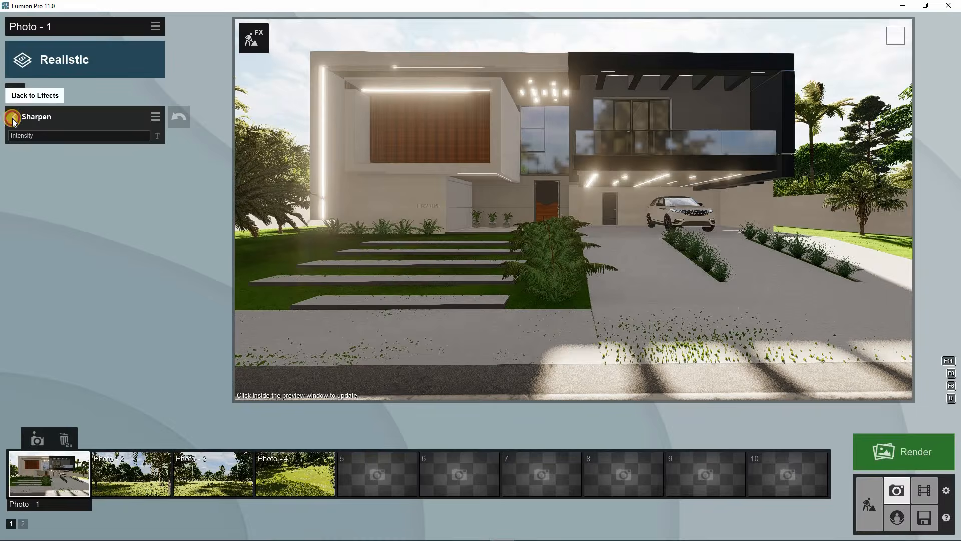
left_click(10, 118)
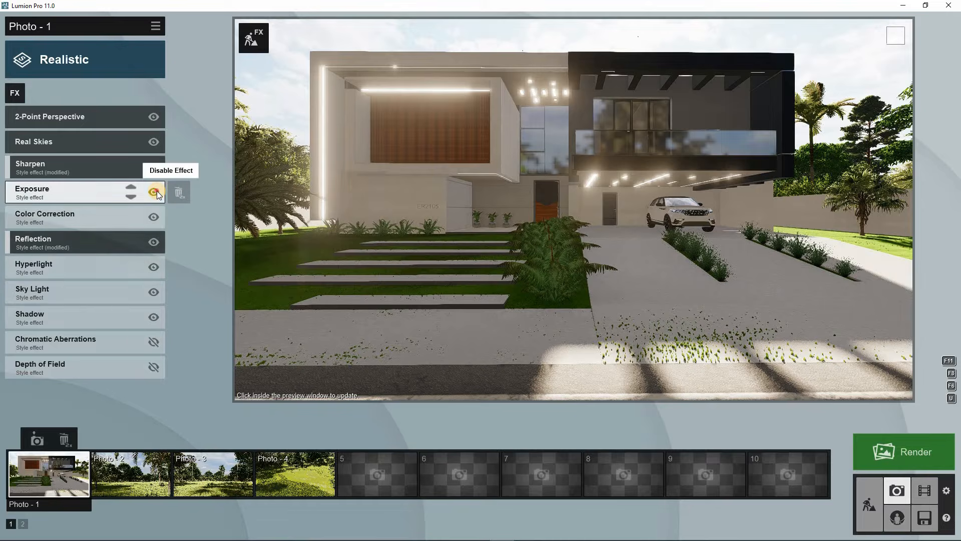
left_click(154, 192)
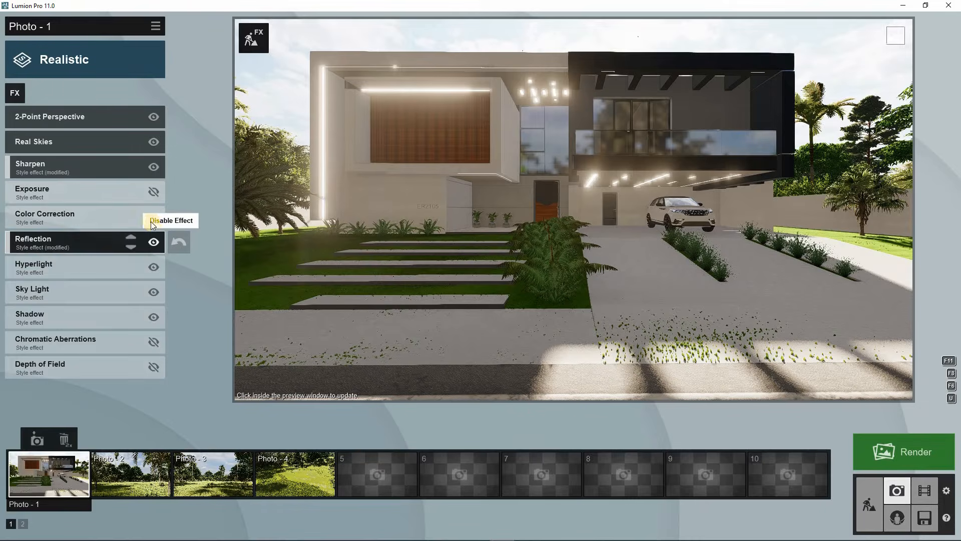
Set the Color Correction effect's temperature to 0.4 and return to the effects list.
left_click(70, 219)
left_click_drag(30, 133, 119, 141)
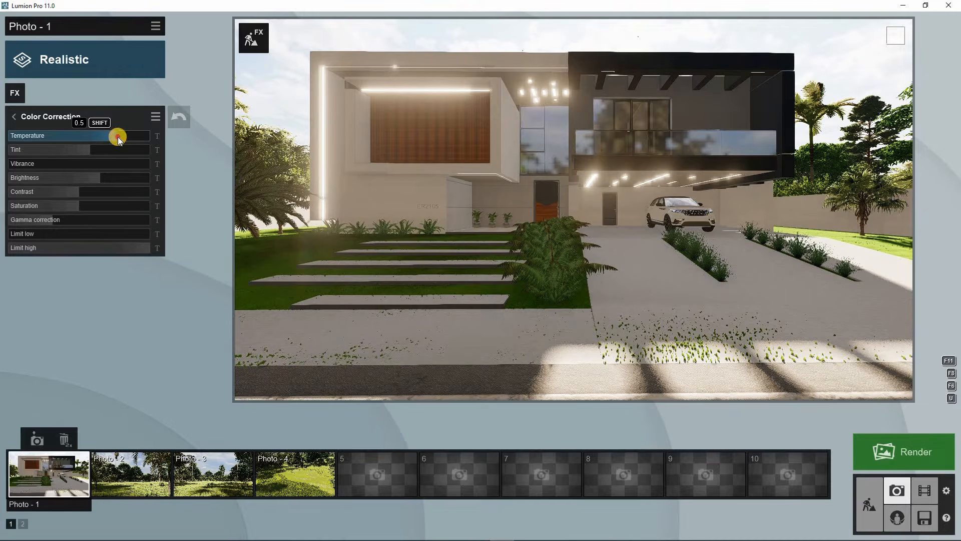
left_click(14, 116)
left_click(35, 215)
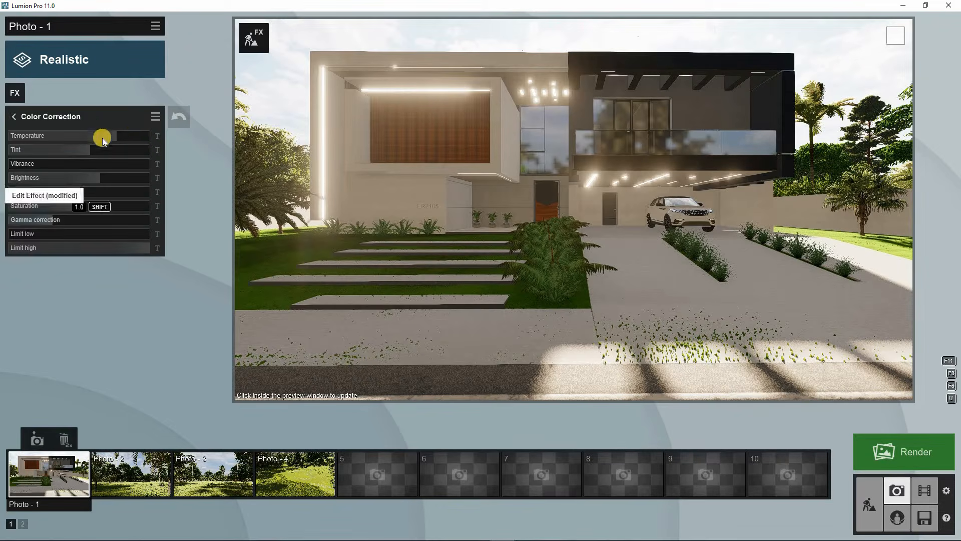
left_click_drag(115, 138, 110, 140)
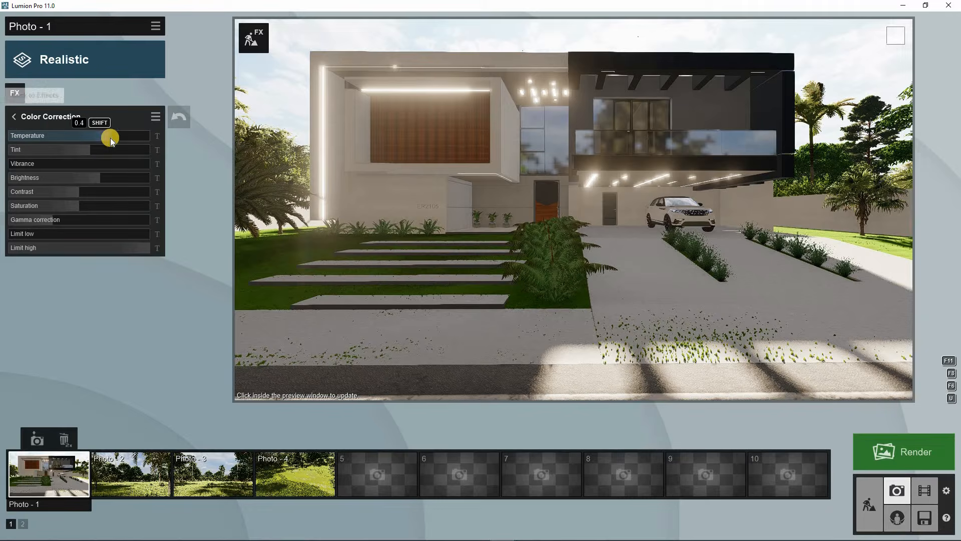
left_click(15, 118)
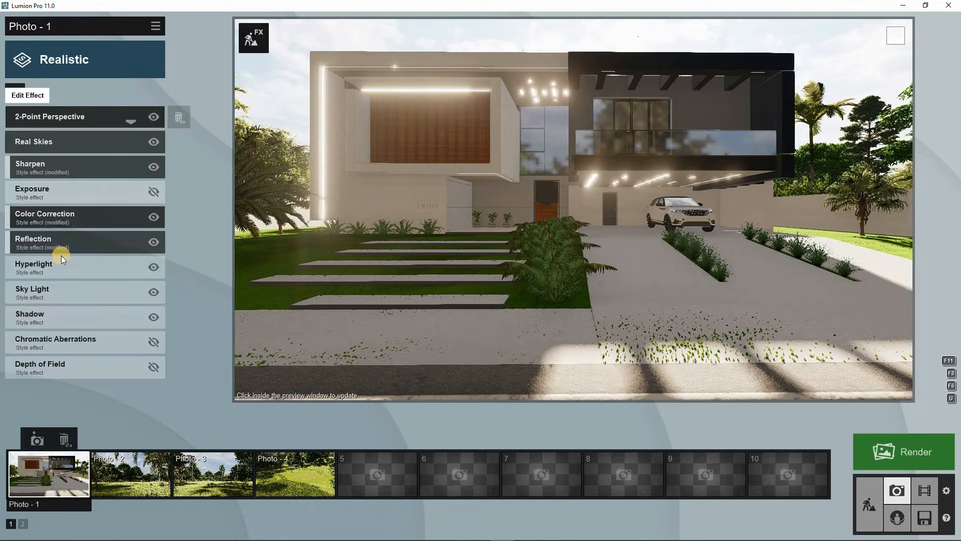
Switch the Shadow effect's shadow type to Sharp.
left_click(52, 315)
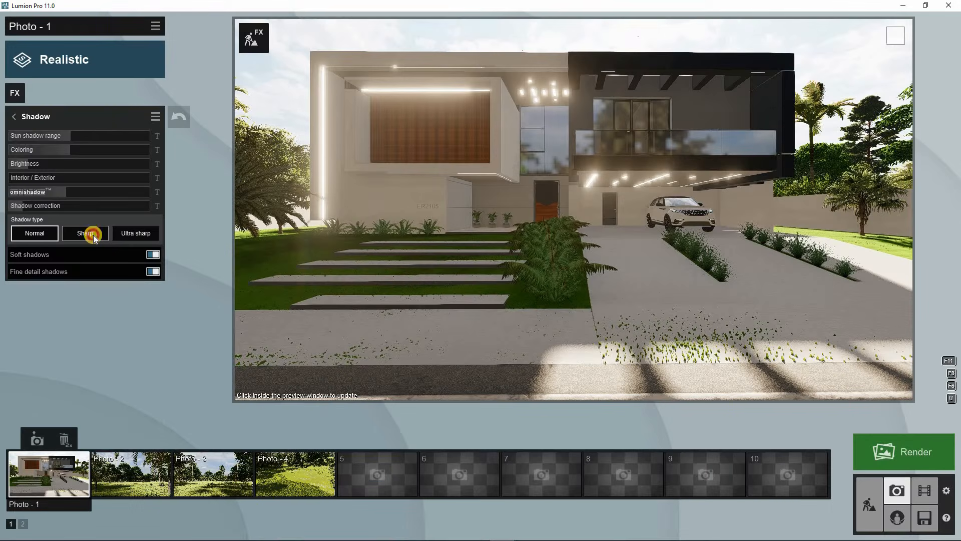
left_click(94, 236)
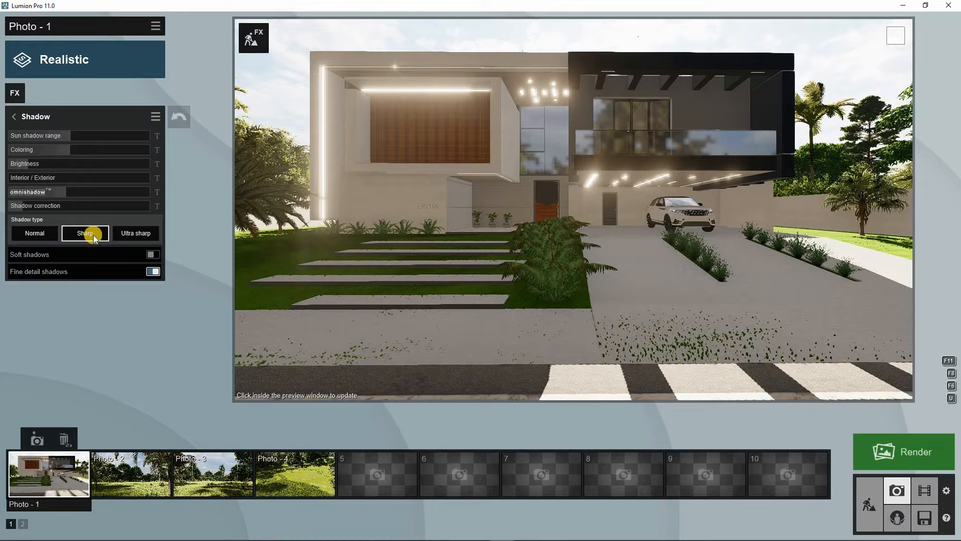
left_click(14, 116)
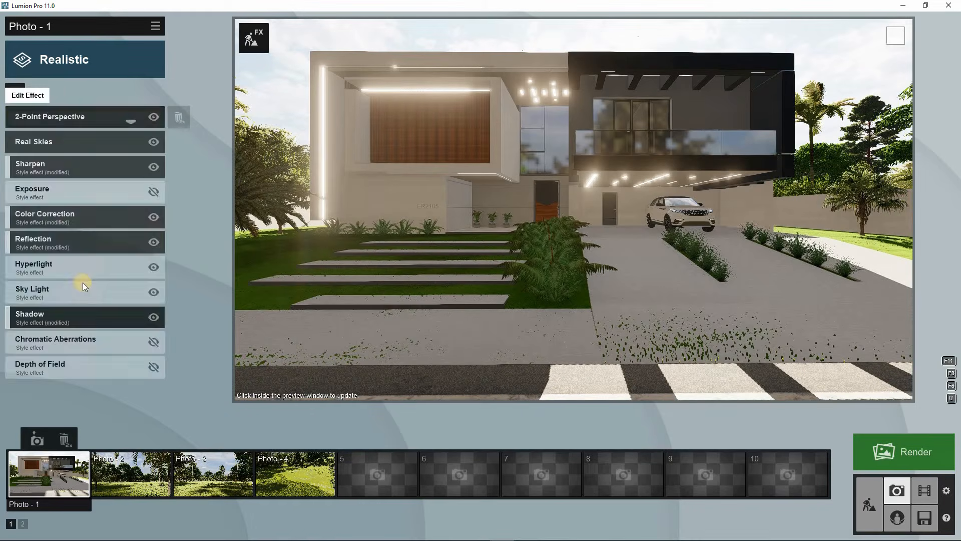
Replace the Real Skies image with the Cloudy preset showing a small sun in deep blue sky with few clouds.
left_click(47, 144)
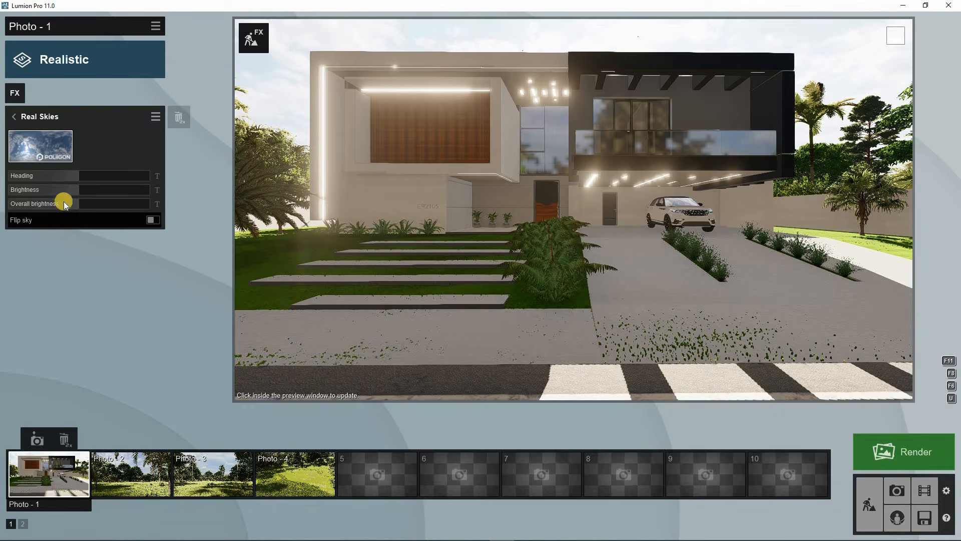
left_click(48, 151)
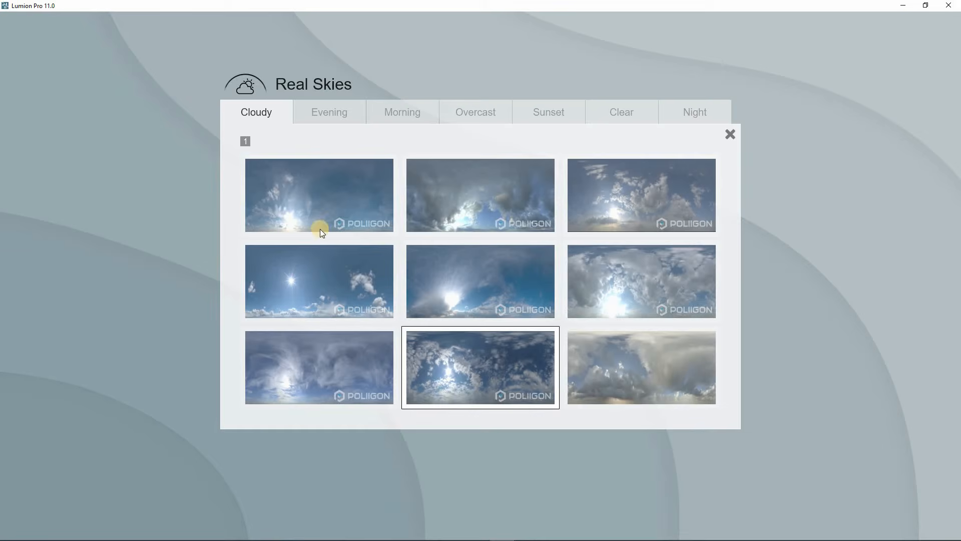
left_click(299, 284)
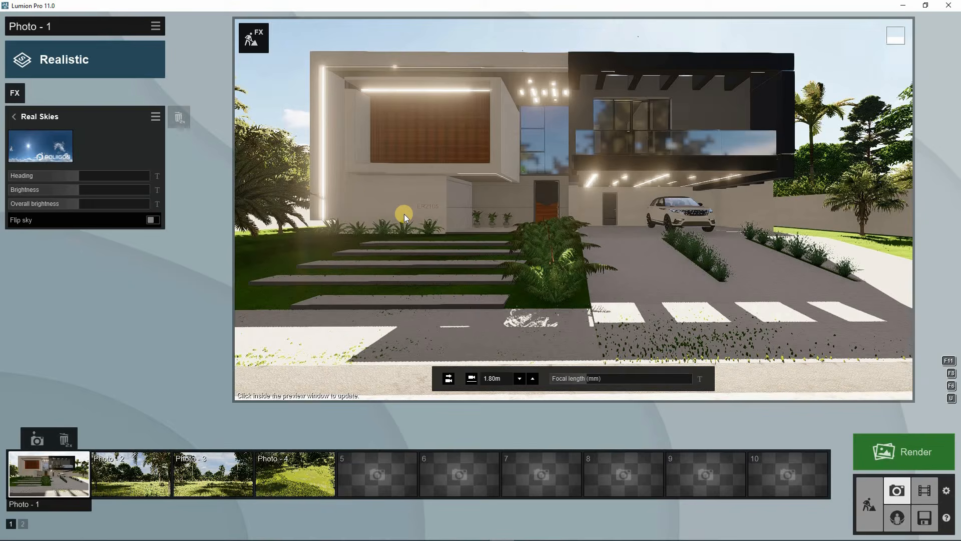
Set the Real Skies heading to about 155.9° and its brightness to 1.2 so the sun lights the front facade.
left_click_drag(80, 176, 137, 169)
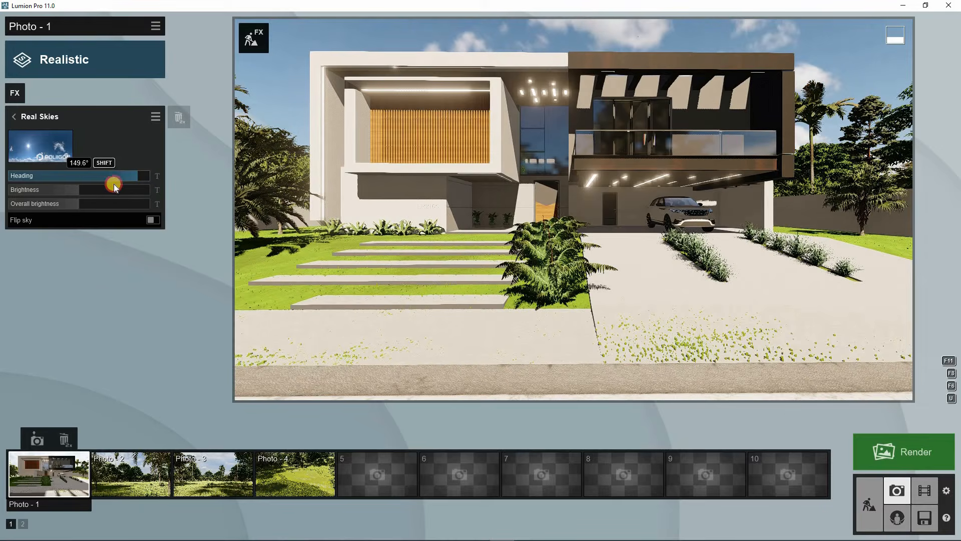
mouse_move(80, 191)
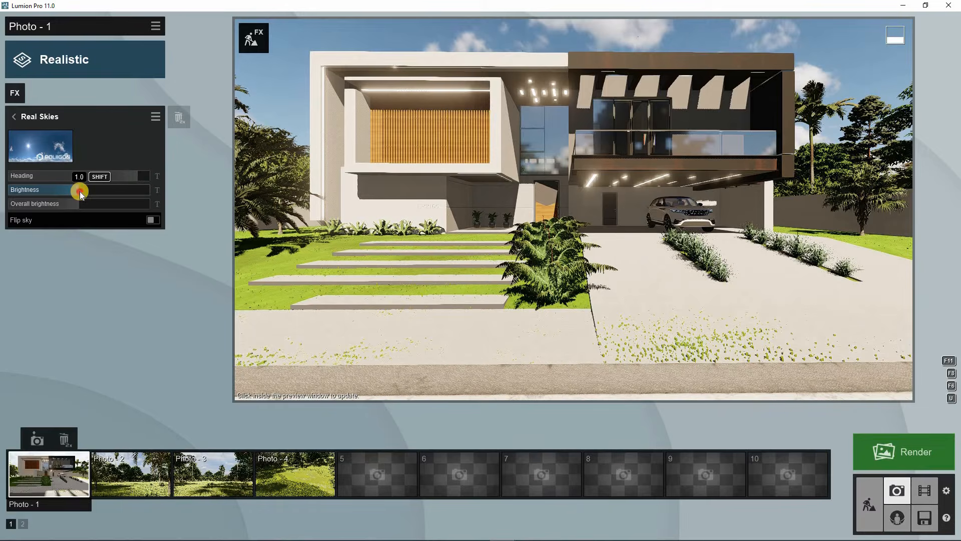
left_click_drag(90, 191, 95, 191)
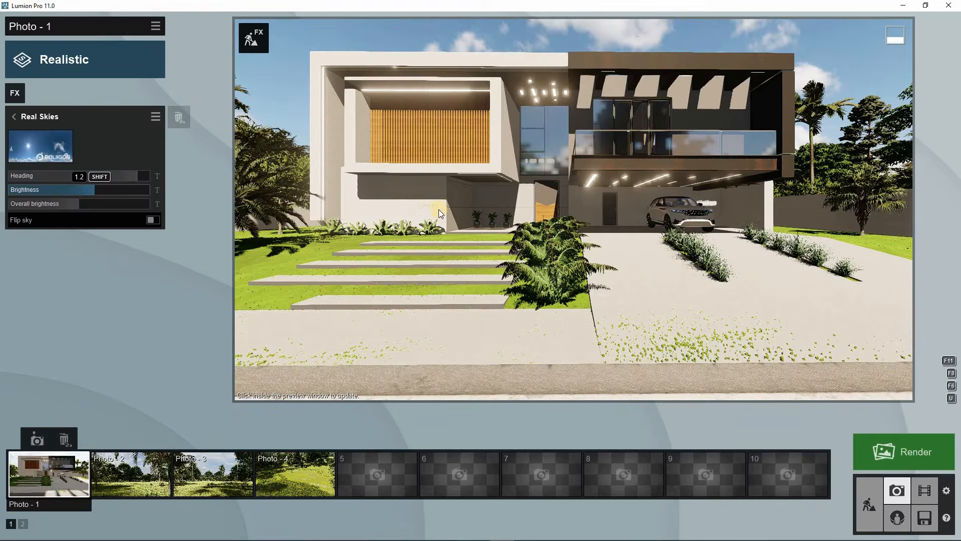
scroll(439, 210, "down", 3)
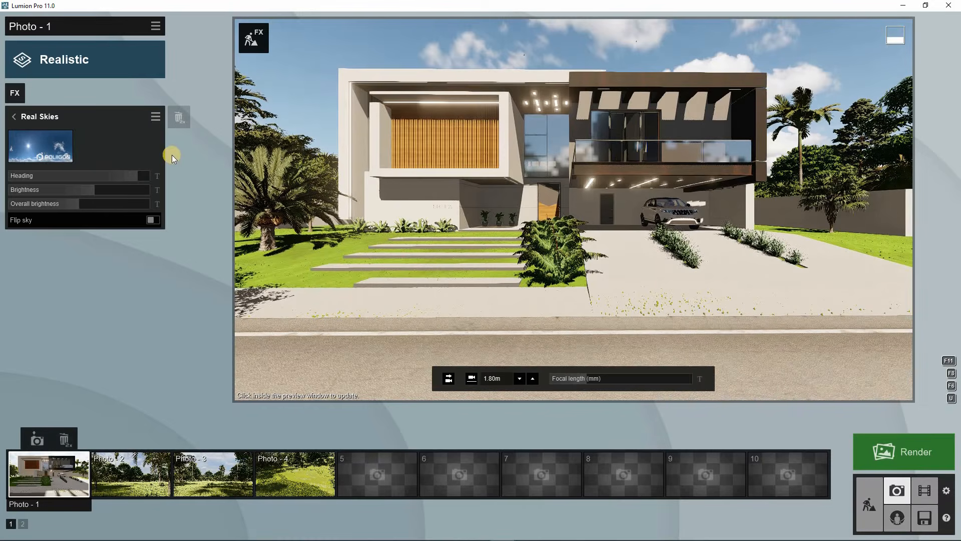
left_click_drag(149, 176, 180, 177)
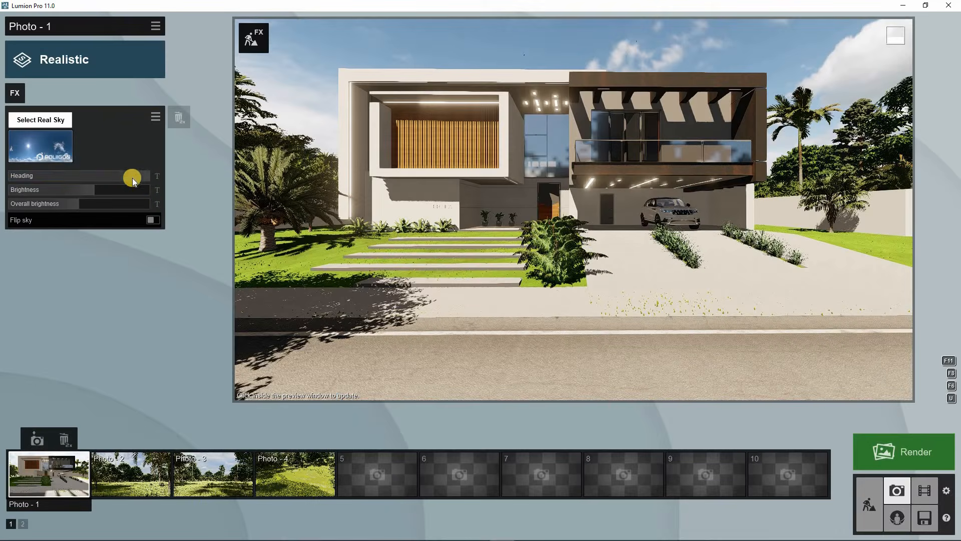
left_click_drag(131, 178, 23, 134)
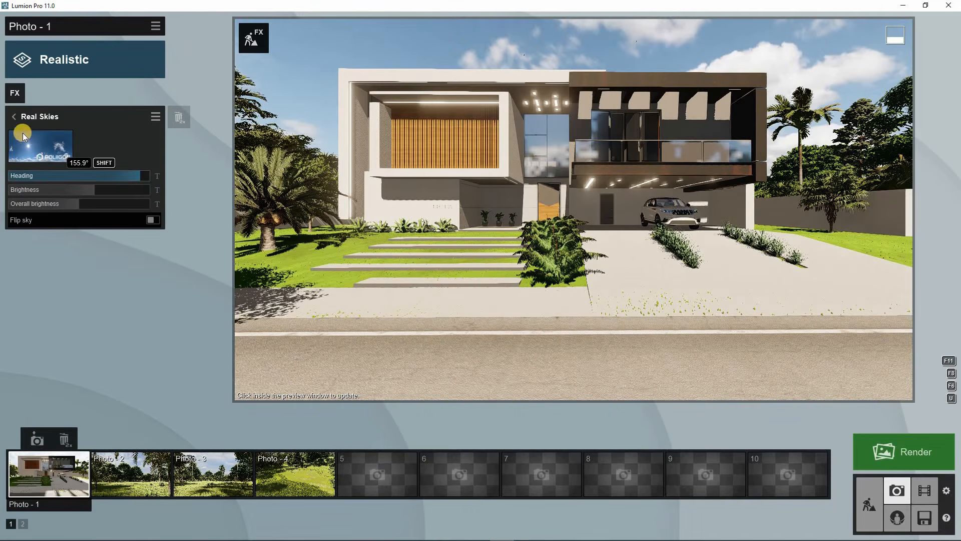
Turn off fine detail shadows in the Shadow effect, keep the Normal type with soft shadows, and restore the Photo 1 camera.
left_click(14, 95)
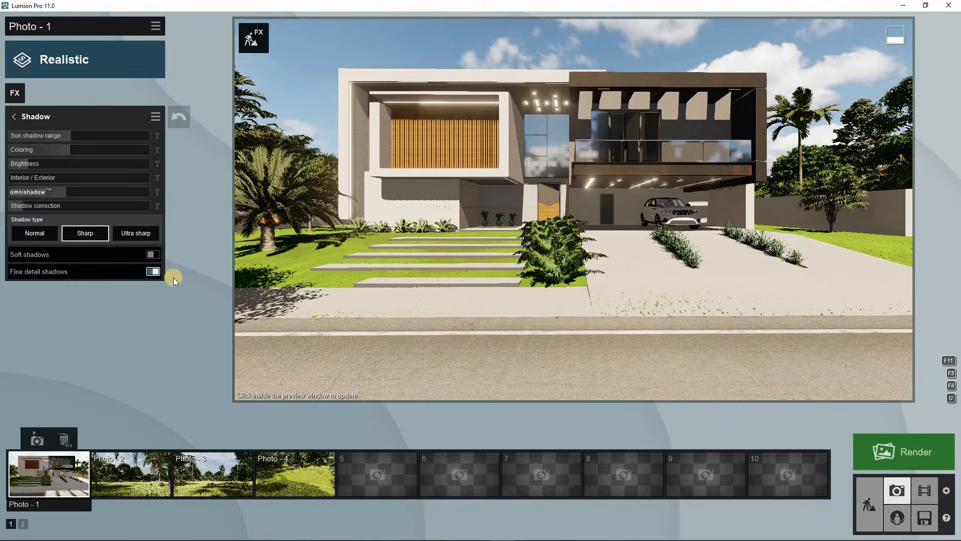
left_click(152, 271)
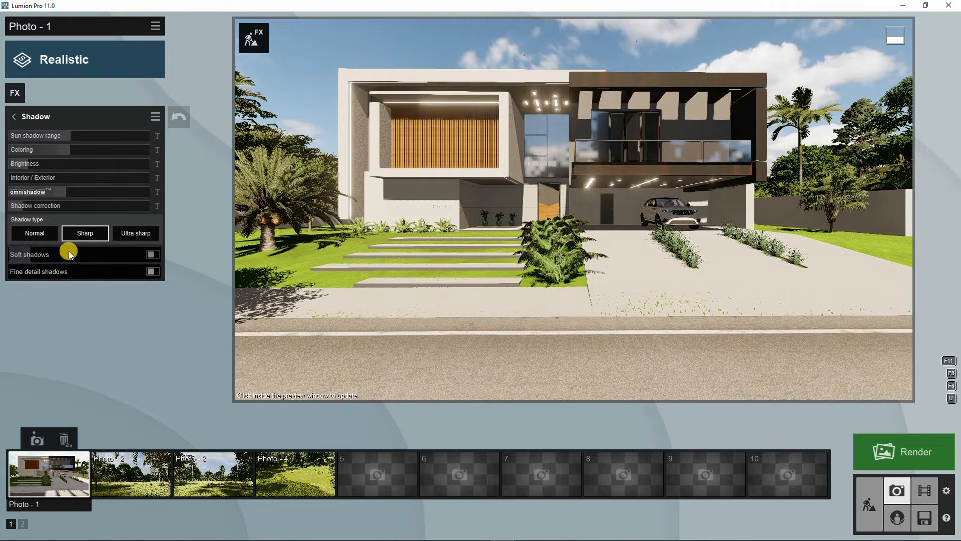
left_click(49, 235)
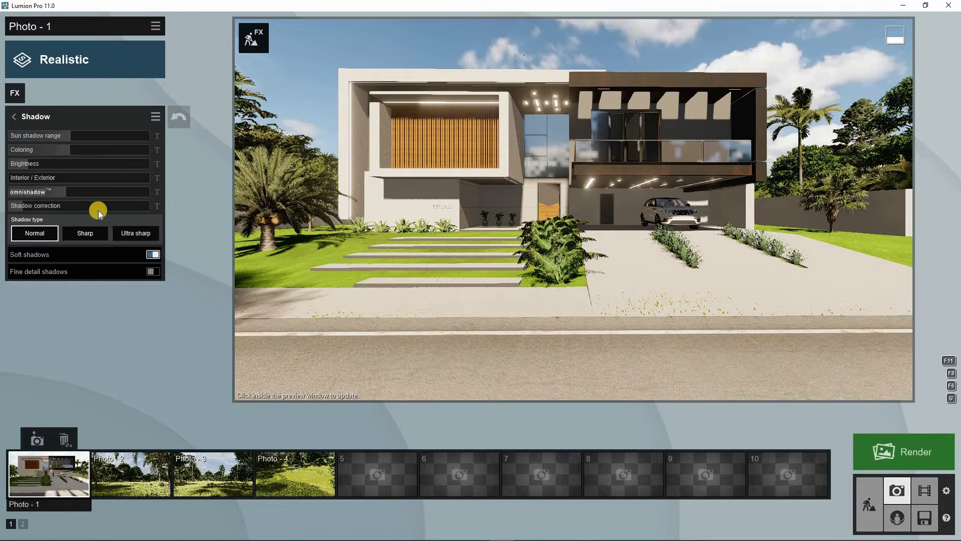
left_click(100, 232)
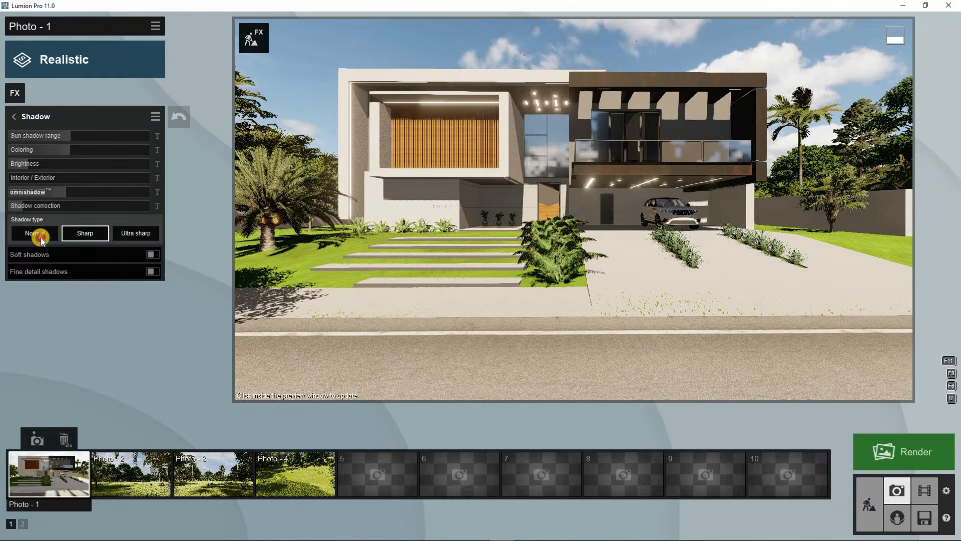
left_click(41, 237)
left_click(149, 254)
left_click(158, 256)
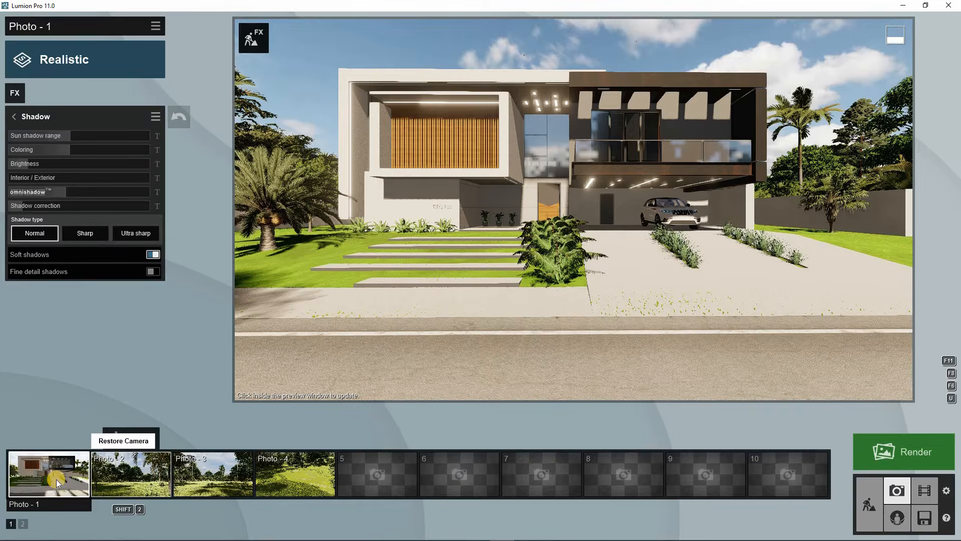
key("shift+1")
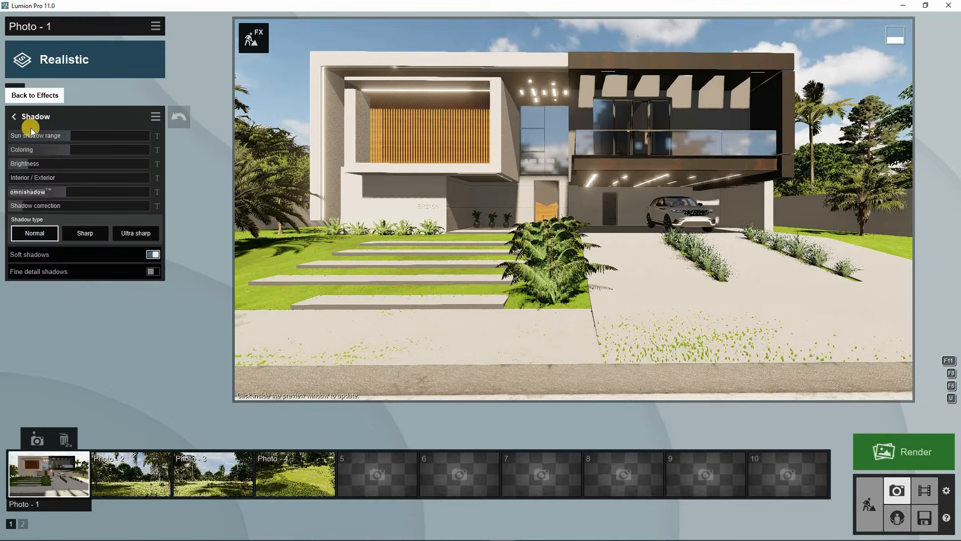
left_click(25, 119)
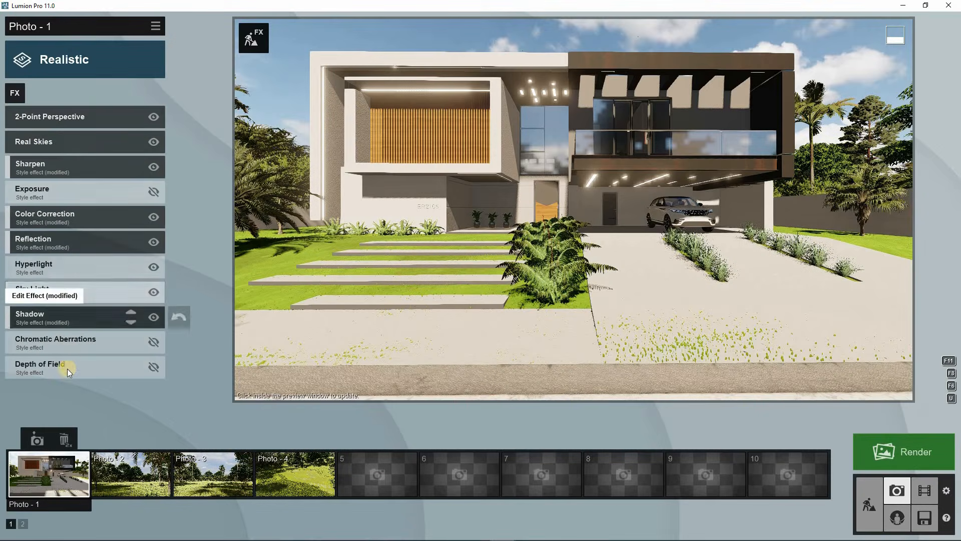
Disable the Hyperlight and Sky Light effects and enable Chromatic Aberrations.
left_click(59, 297)
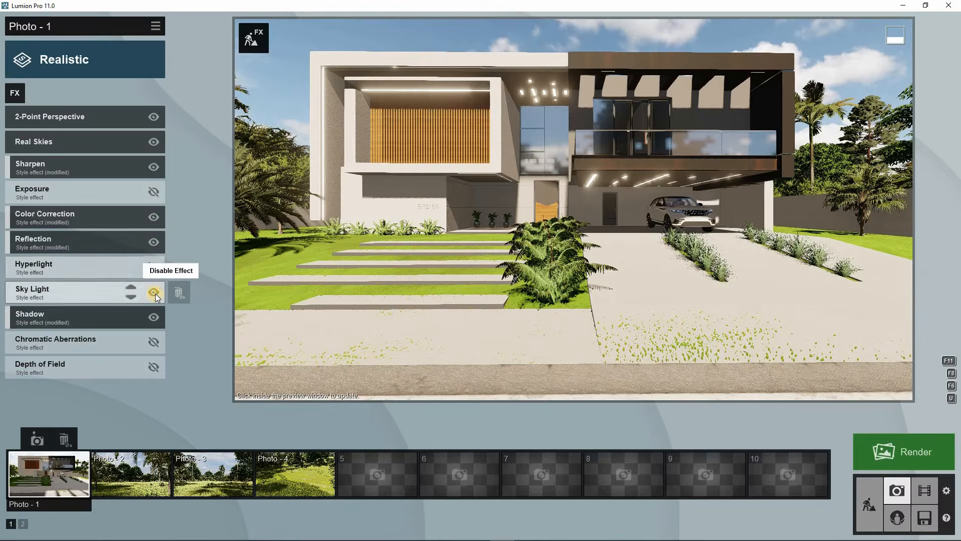
left_click(154, 293)
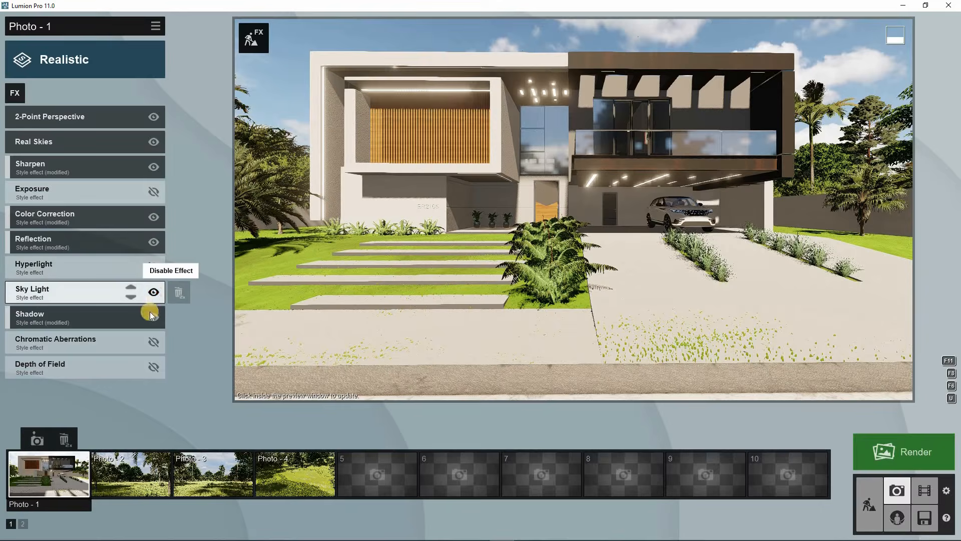
left_click(153, 342)
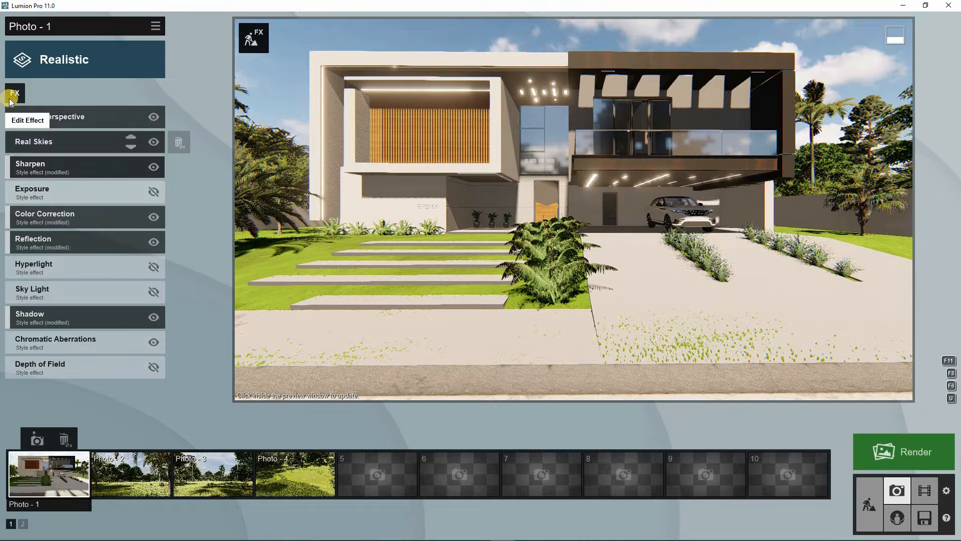
Examine the available photo effects by category, from Featured, Sun, Weather and Sky through Objects, Camera, Animation, Artistic and Advanced.
left_click(36, 116)
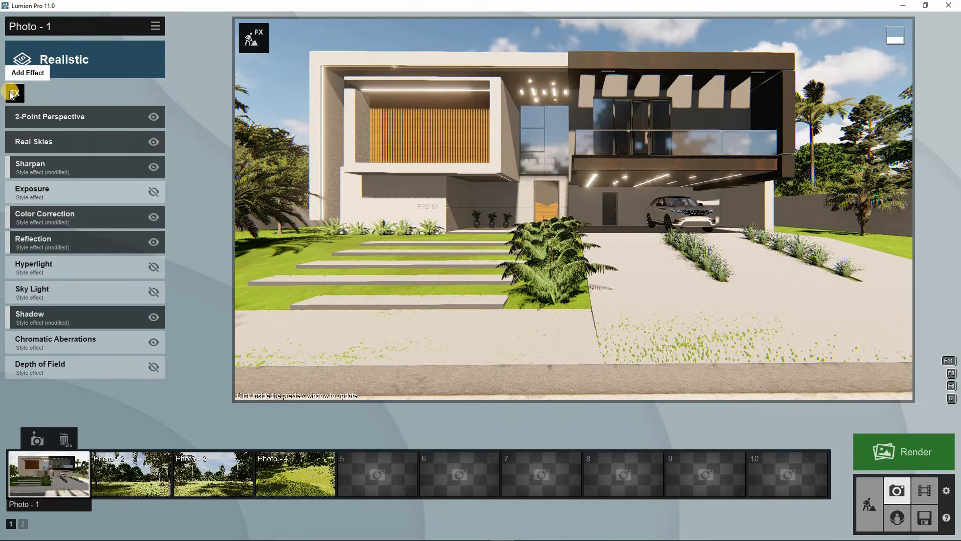
left_click(21, 74)
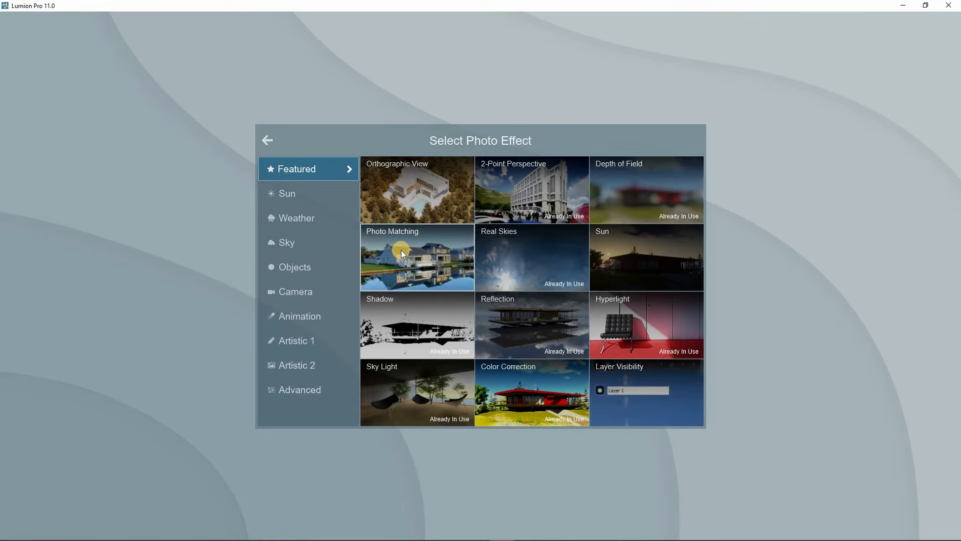
left_click(325, 202)
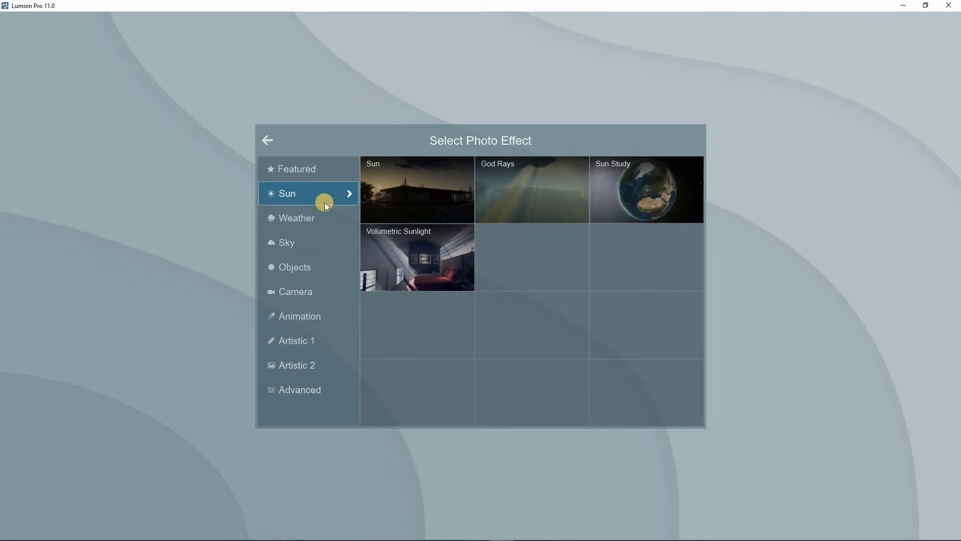
left_click(303, 226)
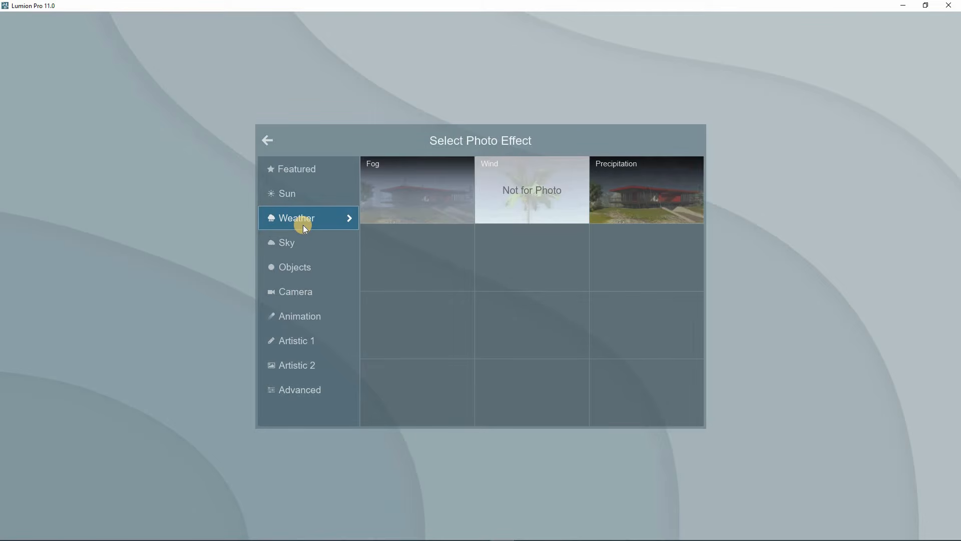
left_click(299, 246)
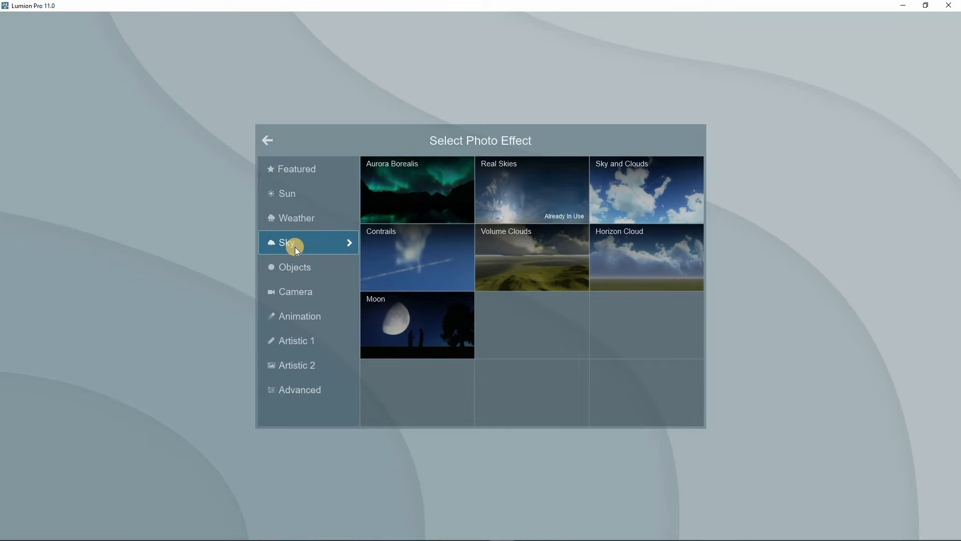
left_click(293, 270)
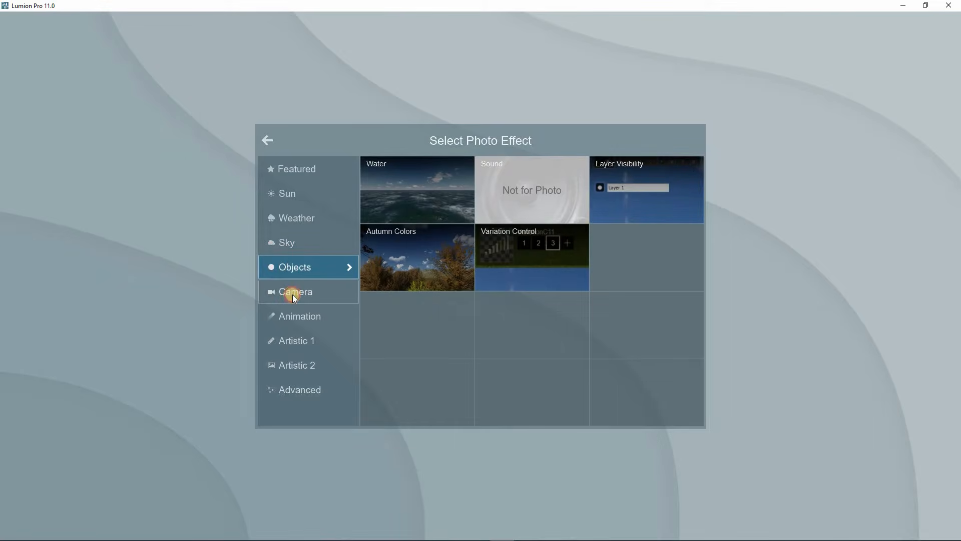
left_click(293, 295)
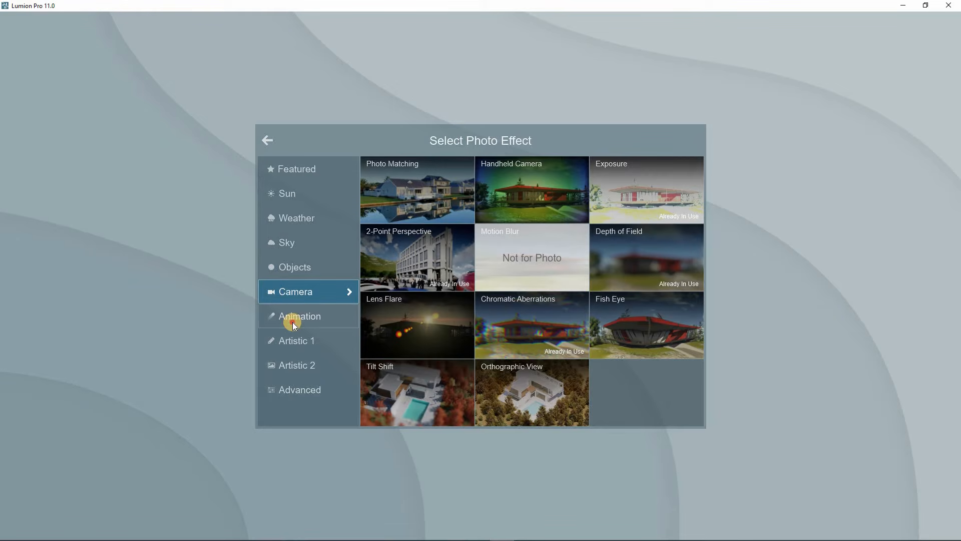
left_click(294, 320)
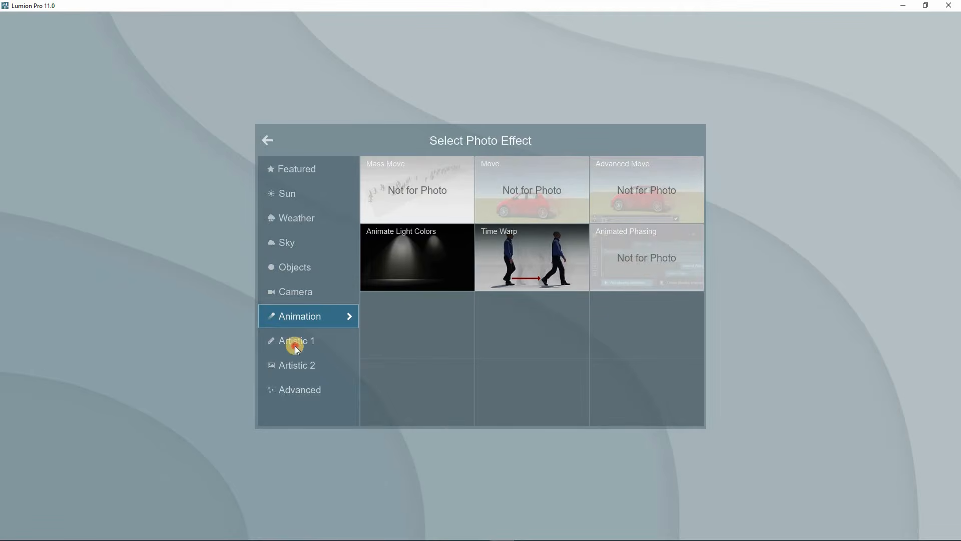
left_click(296, 344)
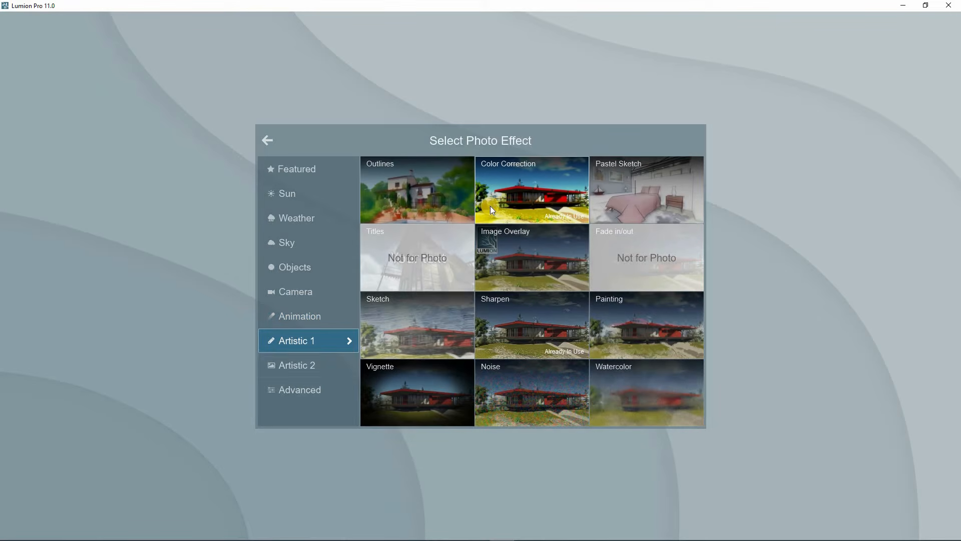
left_click(322, 366)
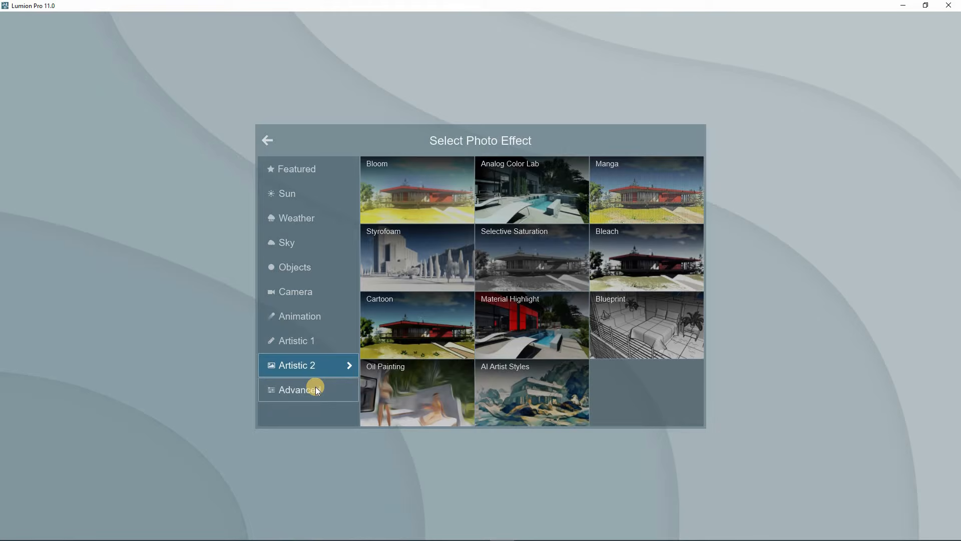
left_click(315, 389)
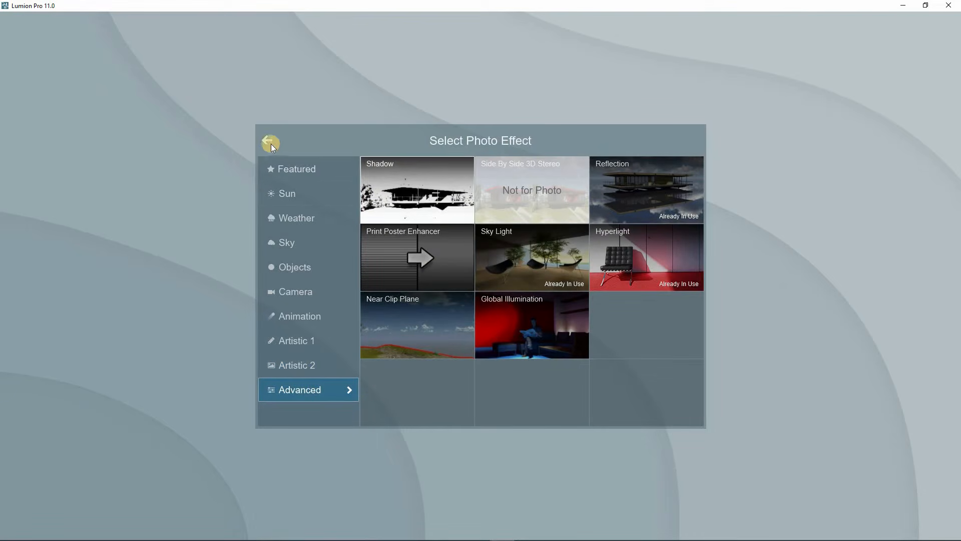
left_click(252, 226)
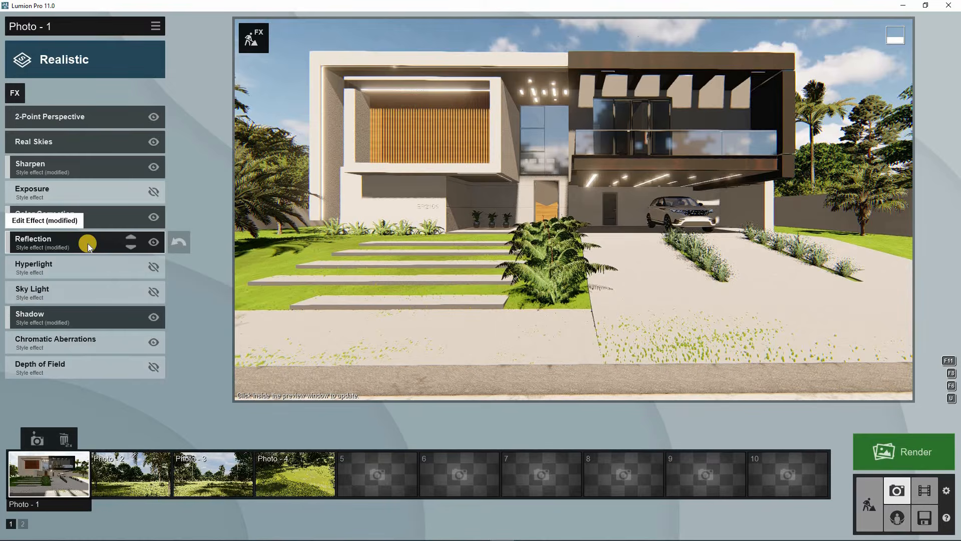
Set the Reflection effect's preview quality to Normal and refresh the existing reflection planes.
left_click(88, 243)
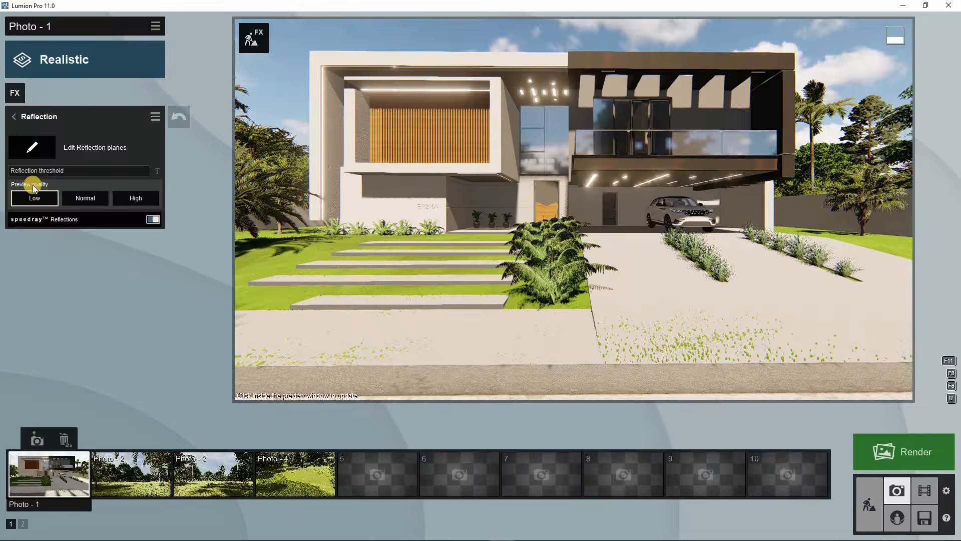
left_click(79, 200)
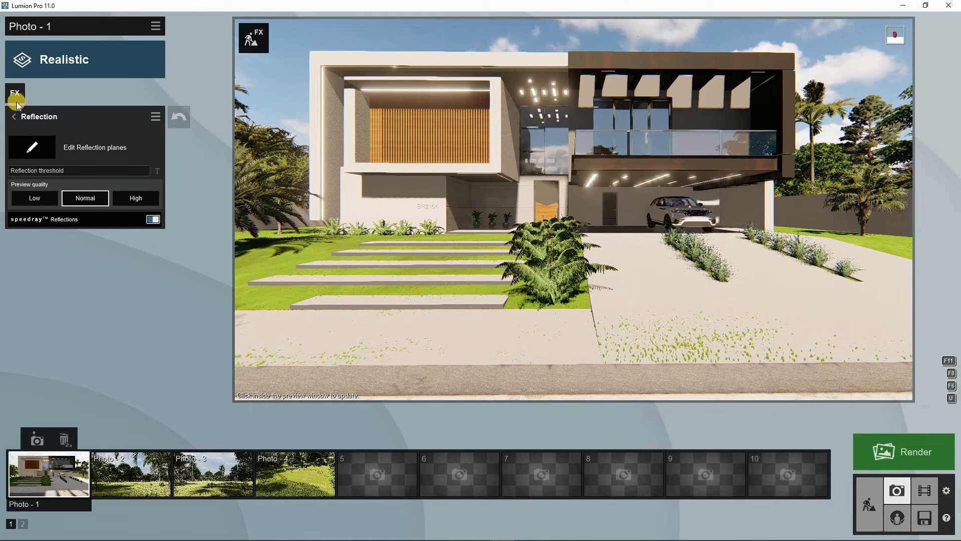
left_click(28, 148)
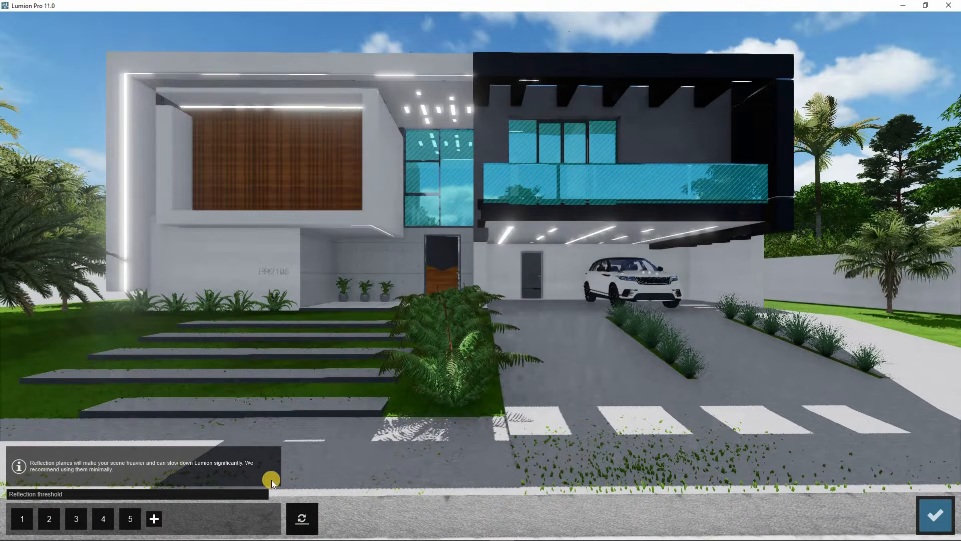
left_click(292, 523)
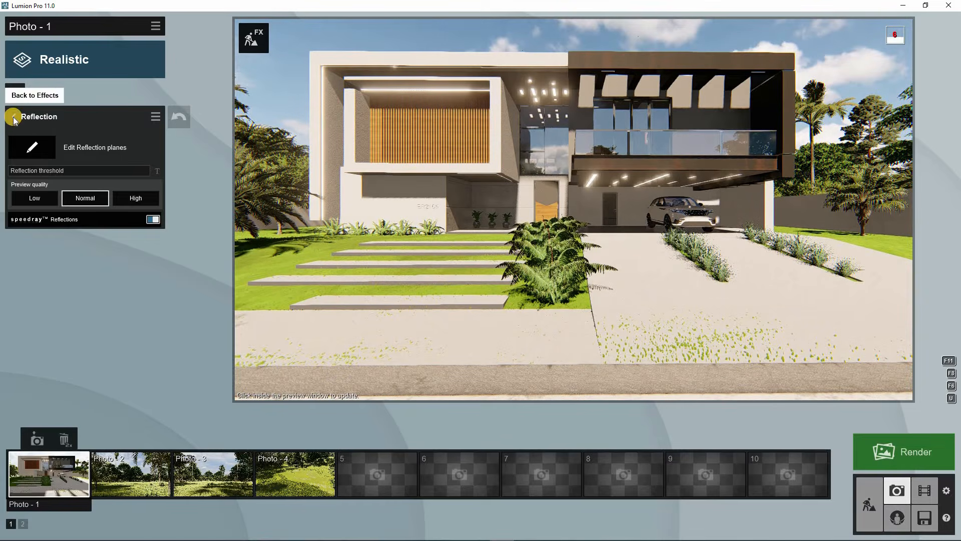
left_click(14, 119)
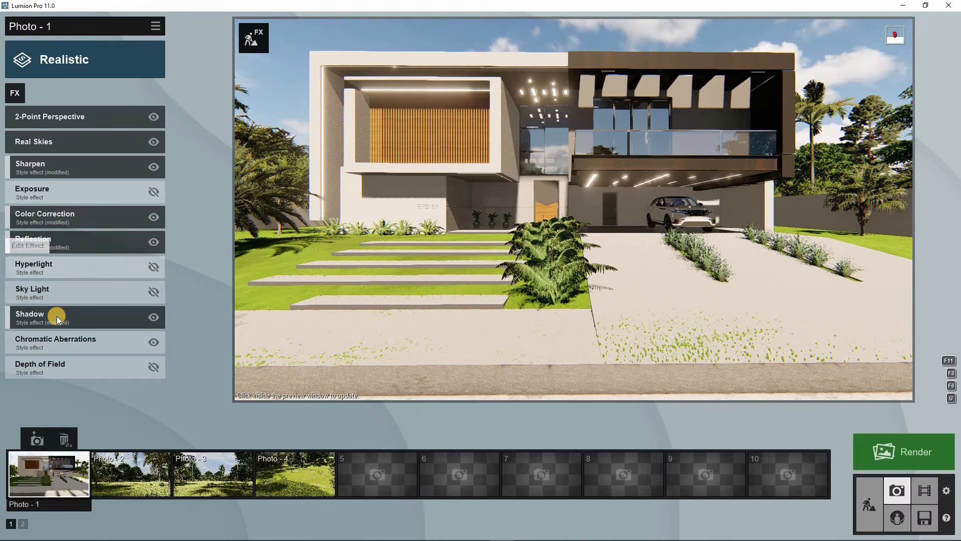
Review the current settings of the Shadow effect and the Real Skies effect.
mouse_move(56, 316)
left_click(149, 317)
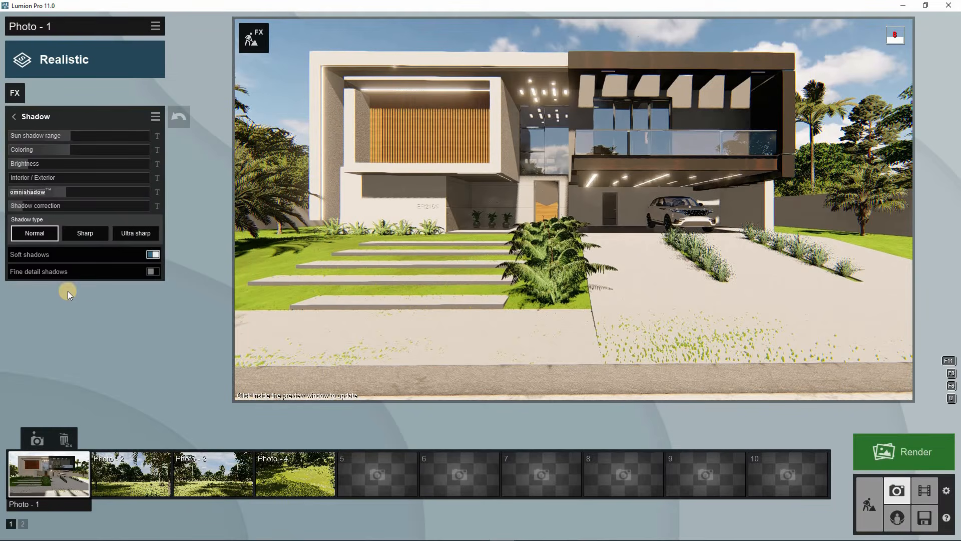
left_click(14, 117)
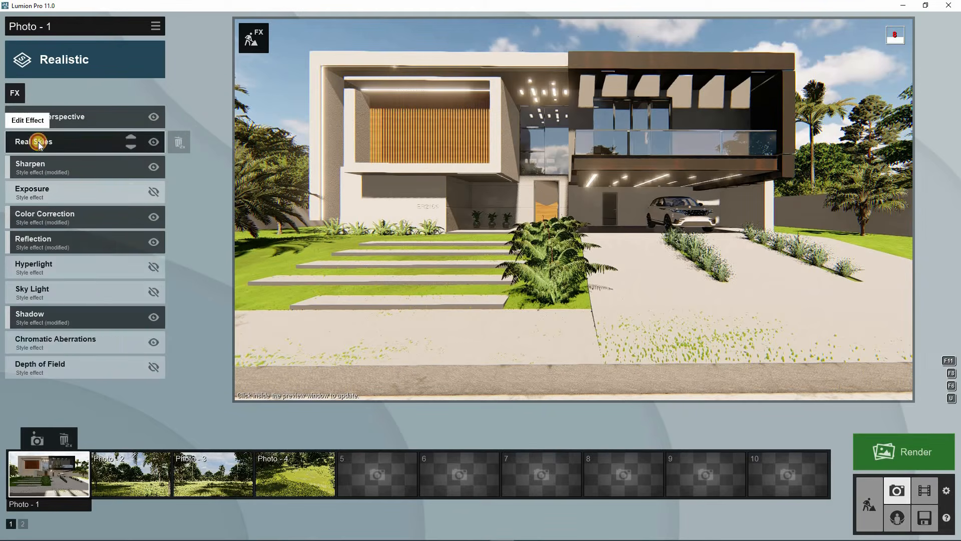
left_click(38, 142)
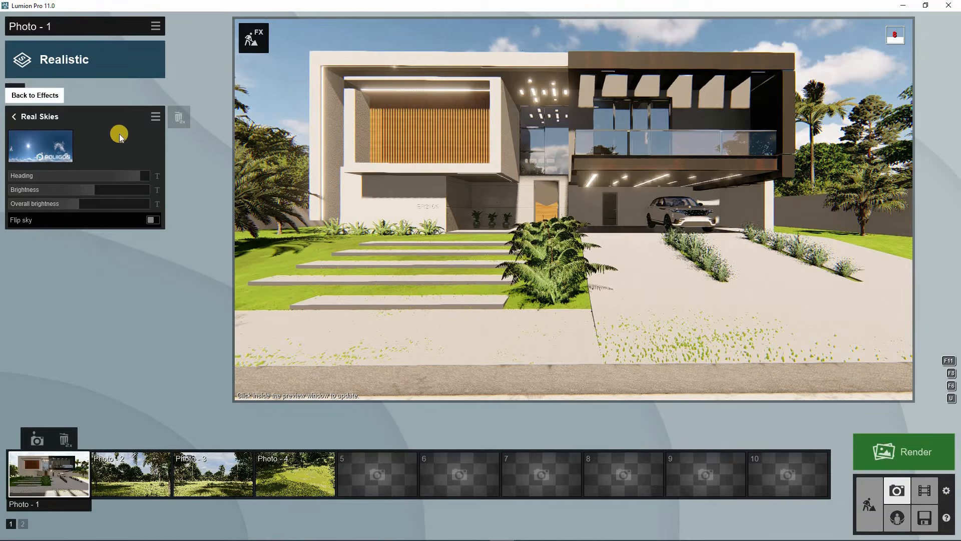
left_click(13, 118)
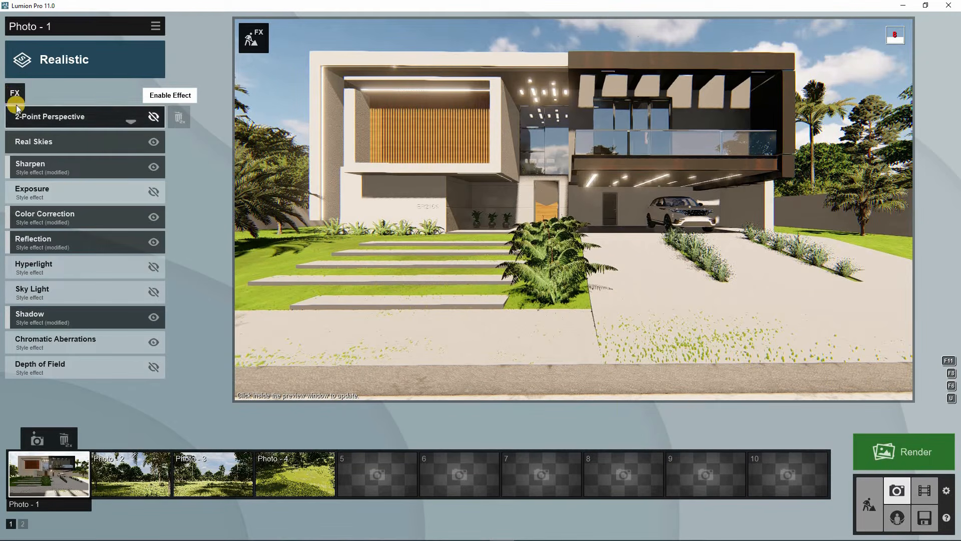
Disable the 2-Point Perspective effect and, after trying -180°, set the Real Skies heading to about 154.6°.
left_click(154, 118)
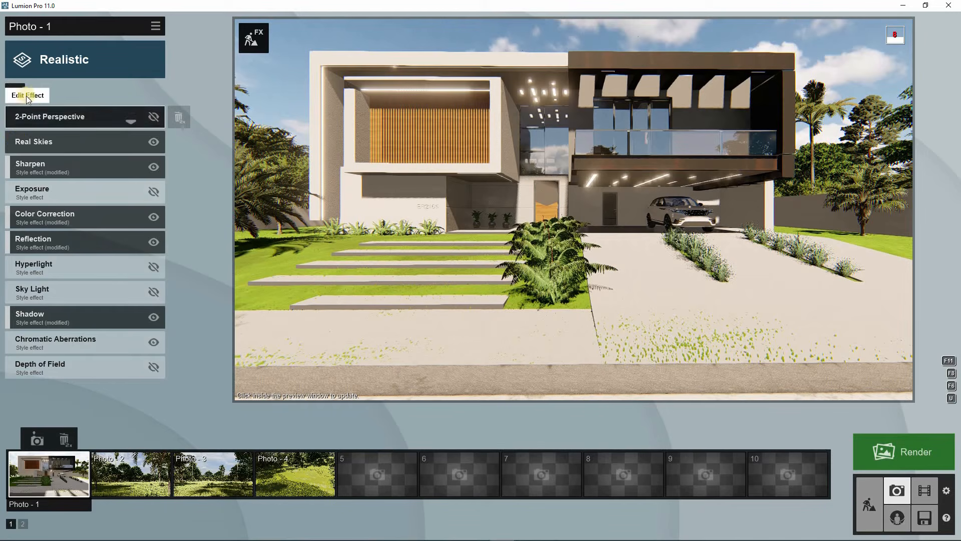
left_click(30, 146)
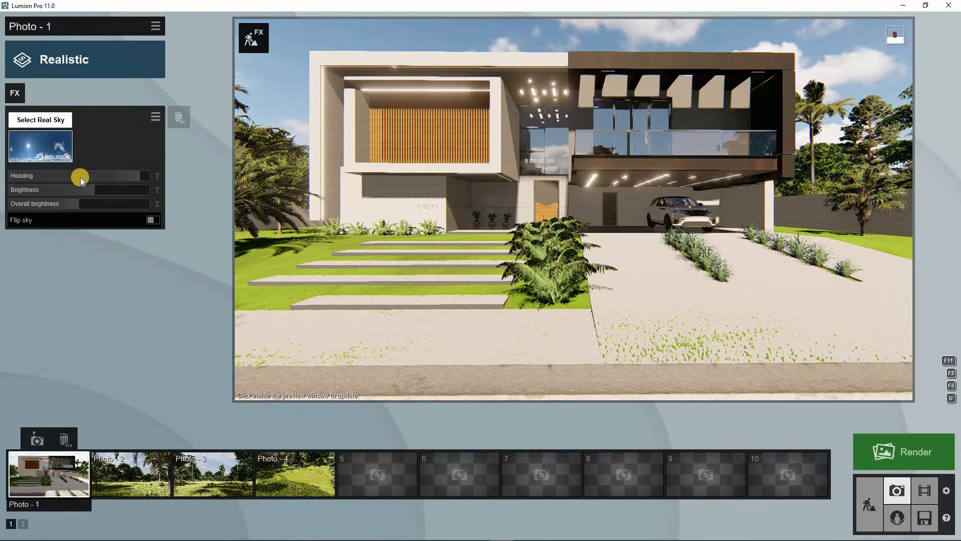
left_click_drag(135, 176, 5, 188)
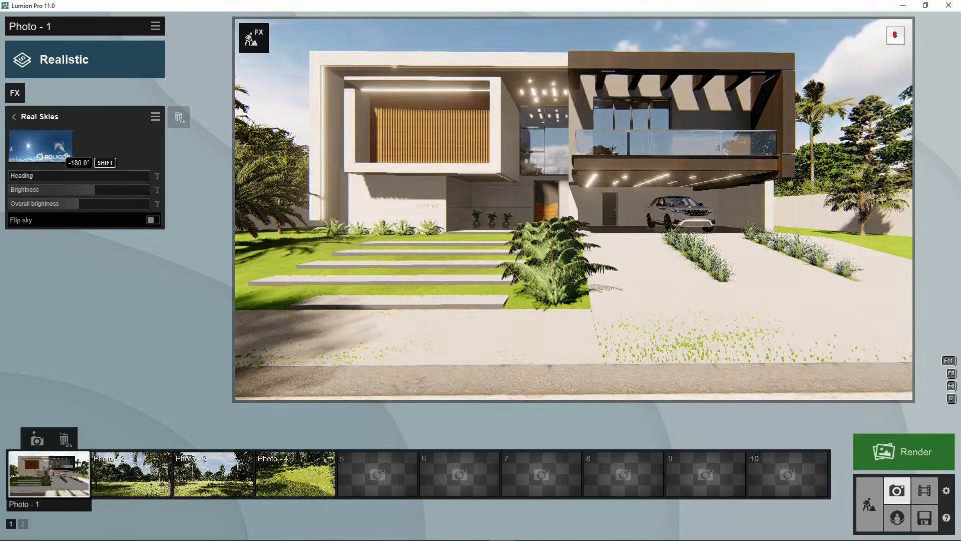
left_click_drag(102, 182, 142, 177)
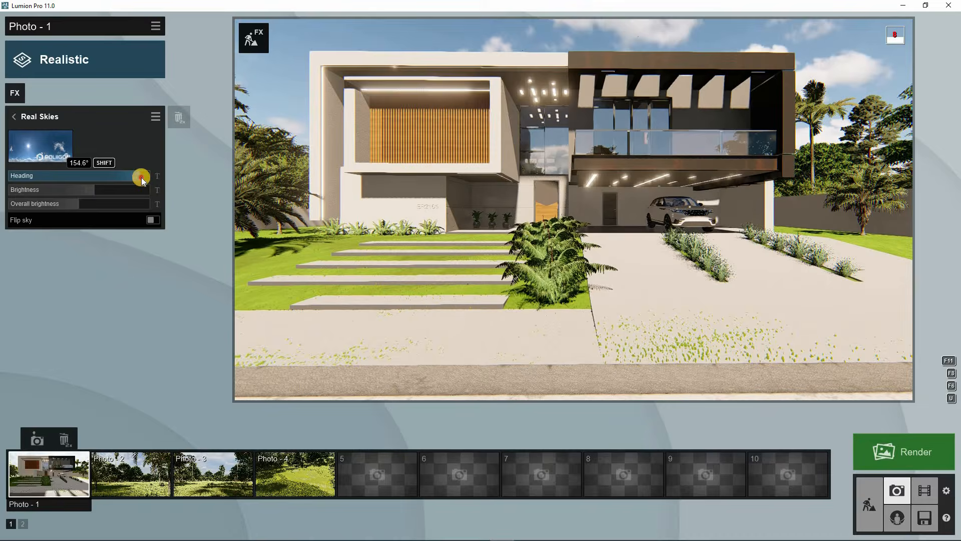
Disable Real Skies and try a Sun effect instead, adjusting the sun height and turning the sun heading to about 22.8°.
left_click(17, 118)
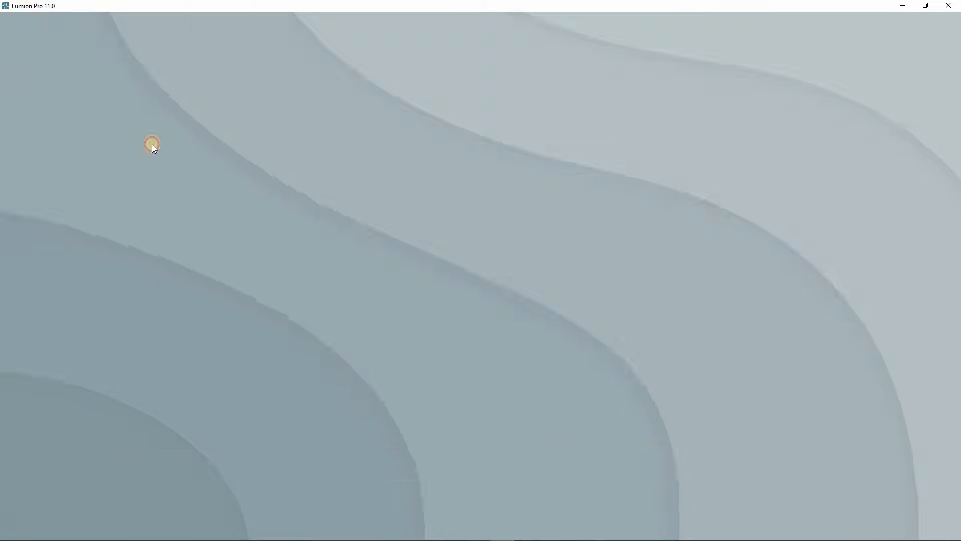
left_click(152, 145)
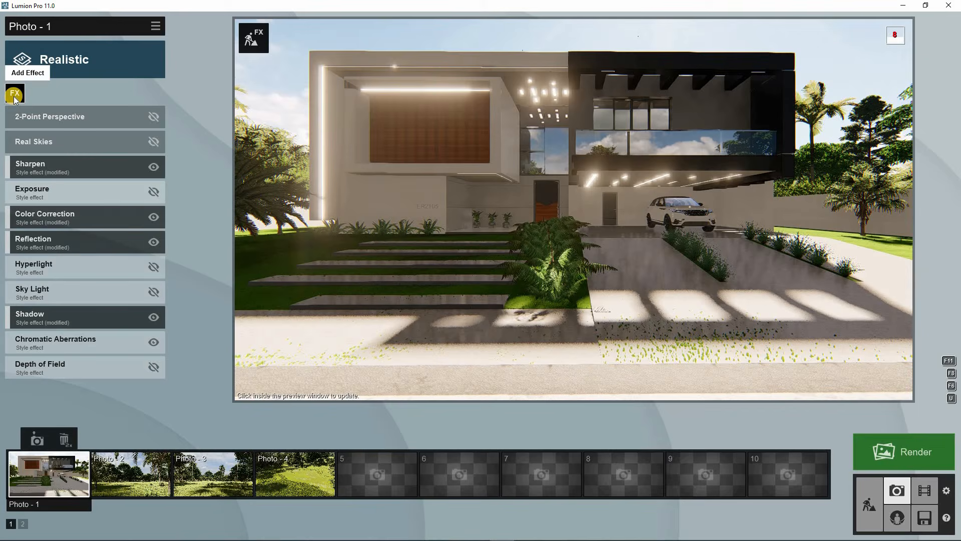
left_click(14, 94)
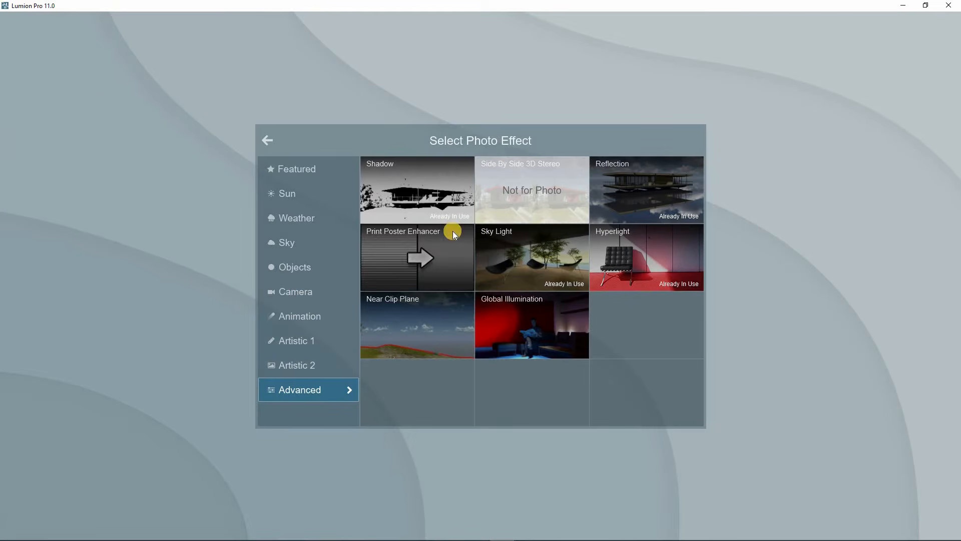
left_click(330, 192)
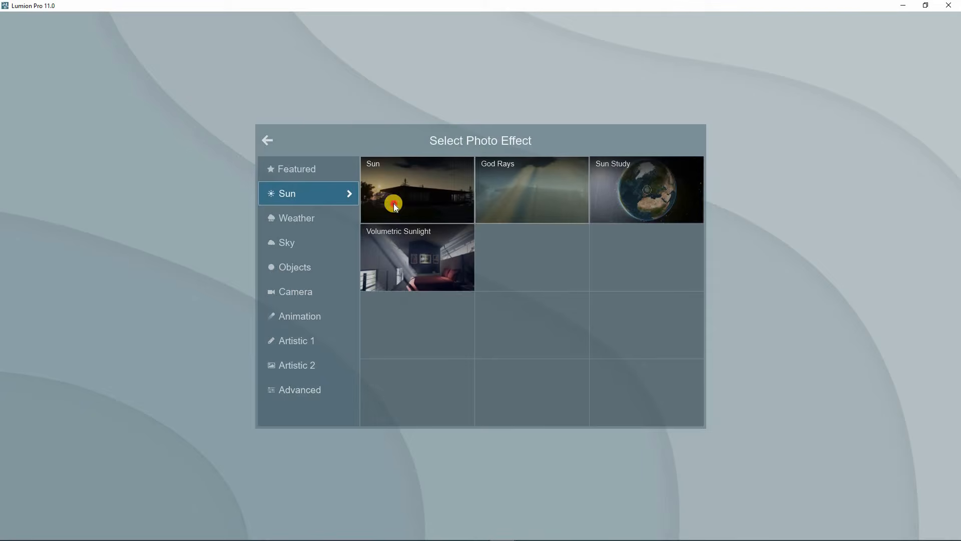
left_click(417, 189)
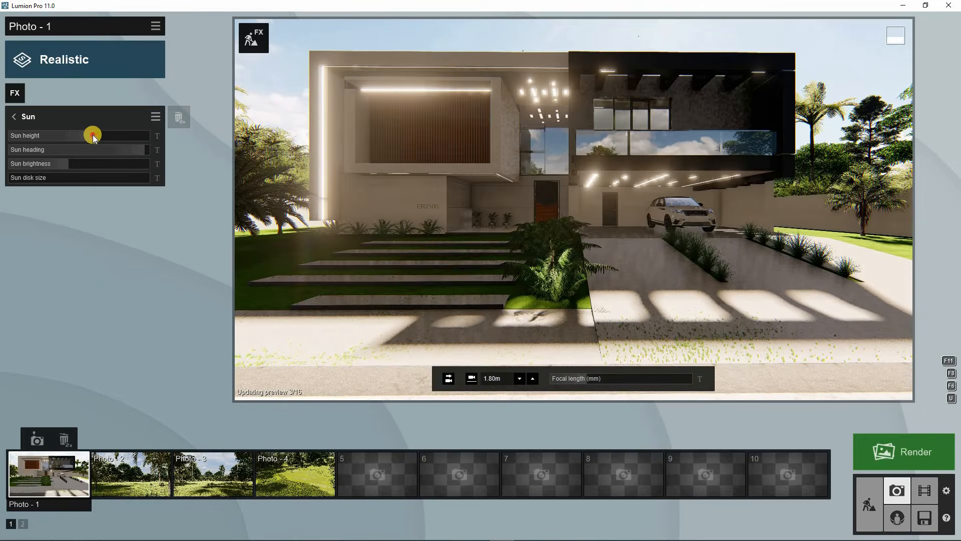
left_click_drag(92, 134, 80, 151)
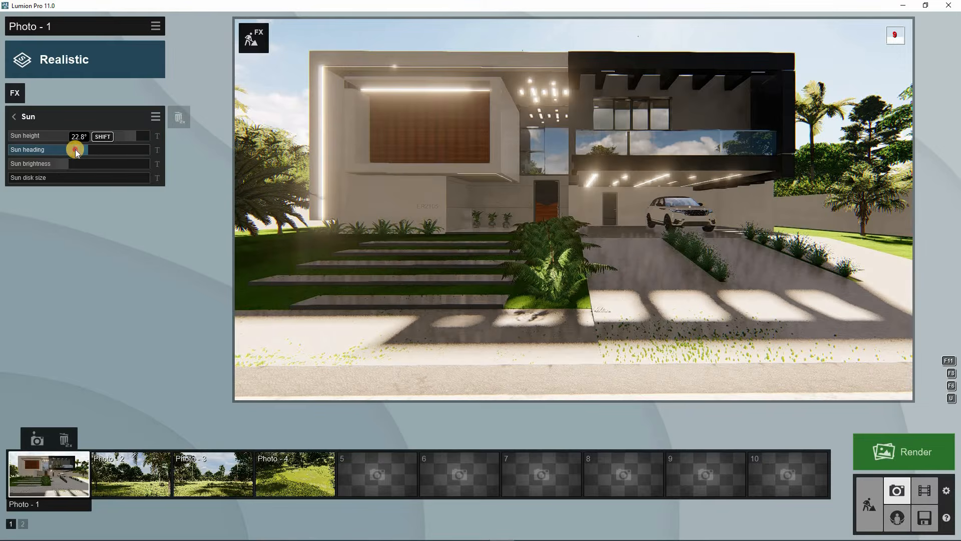
left_click(152, 133)
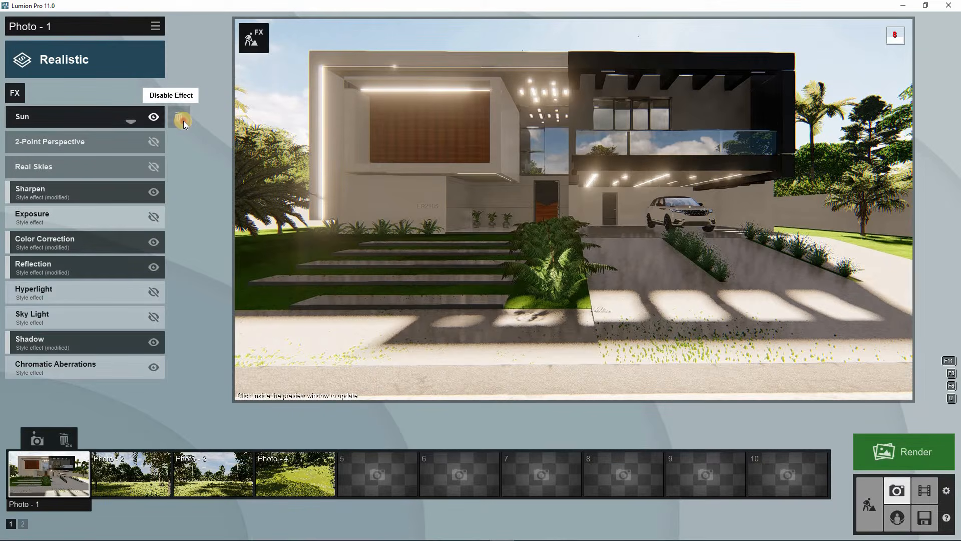
Delete the Sun effect and re-enable the Real Skies effect.
double_click(183, 121)
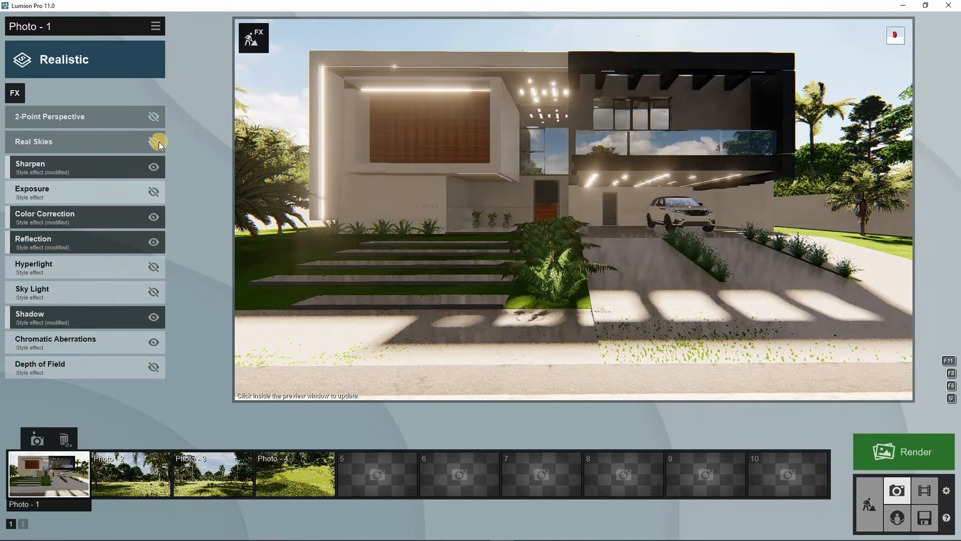
left_click(158, 142)
left_click(153, 142)
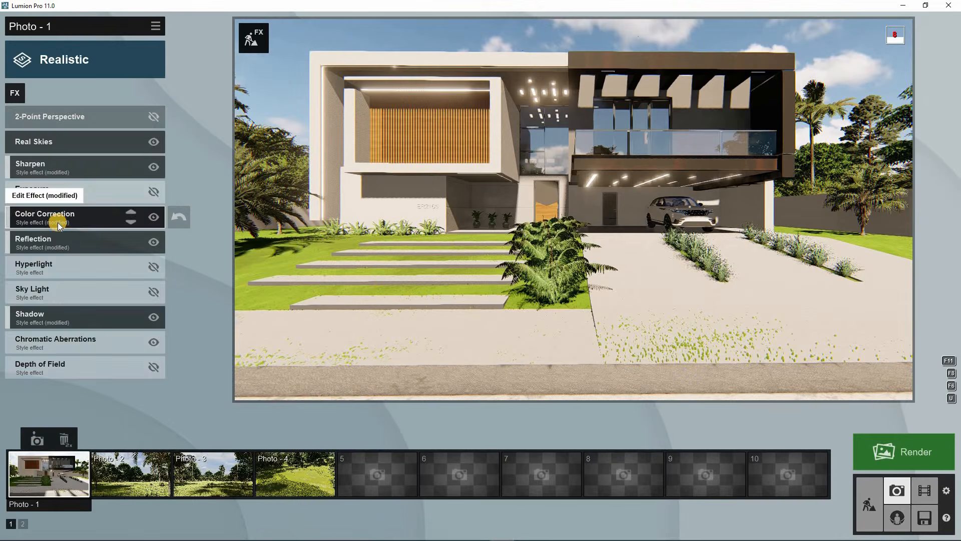
Adjust the temperature and tint of the photo's Color Correction effect.
left_click(58, 223)
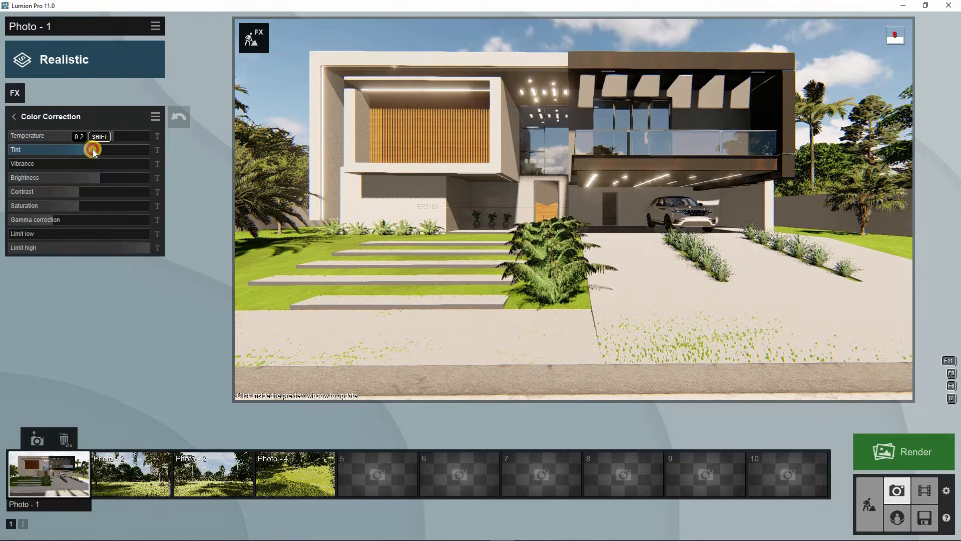
left_click_drag(92, 149, 112, 139)
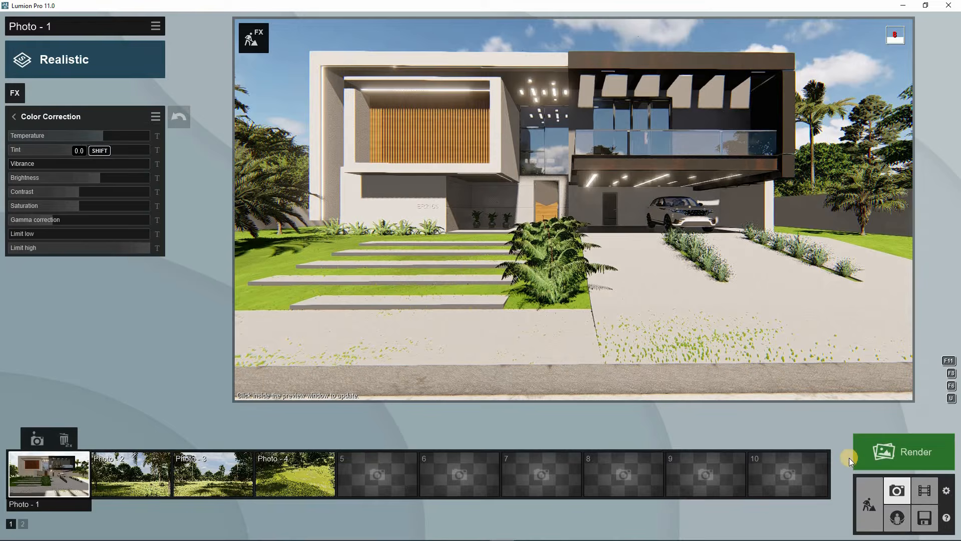
In Build mode, edit the black aluminium material on the upper facade frame, setting reflectivity to about 0.4 and gloss to about 0.7.
left_click(35, 480)
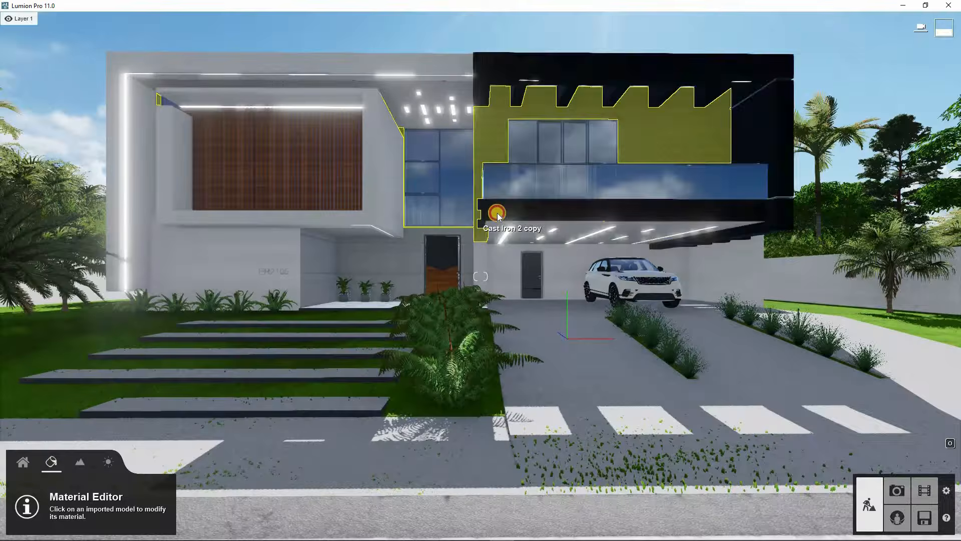
left_click(496, 213)
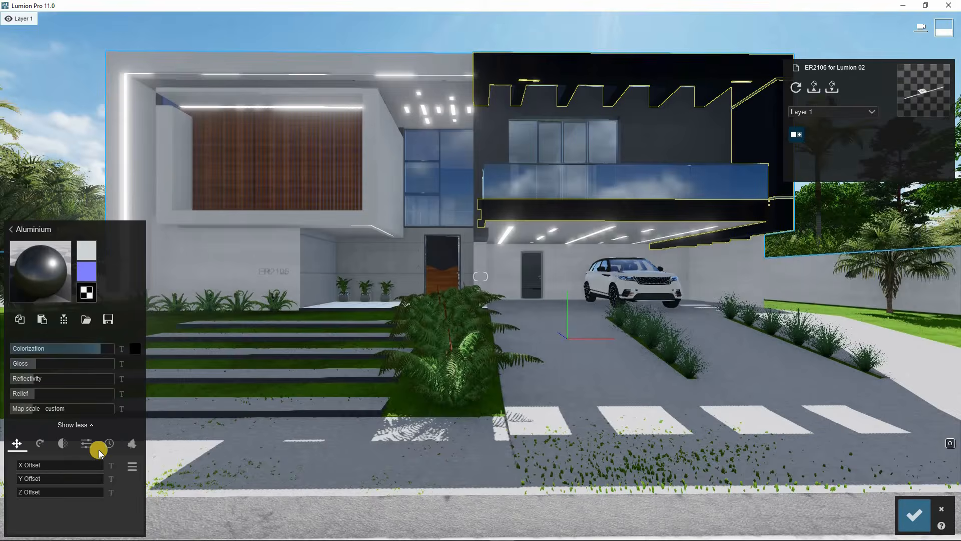
left_click_drag(23, 466, 2, 465)
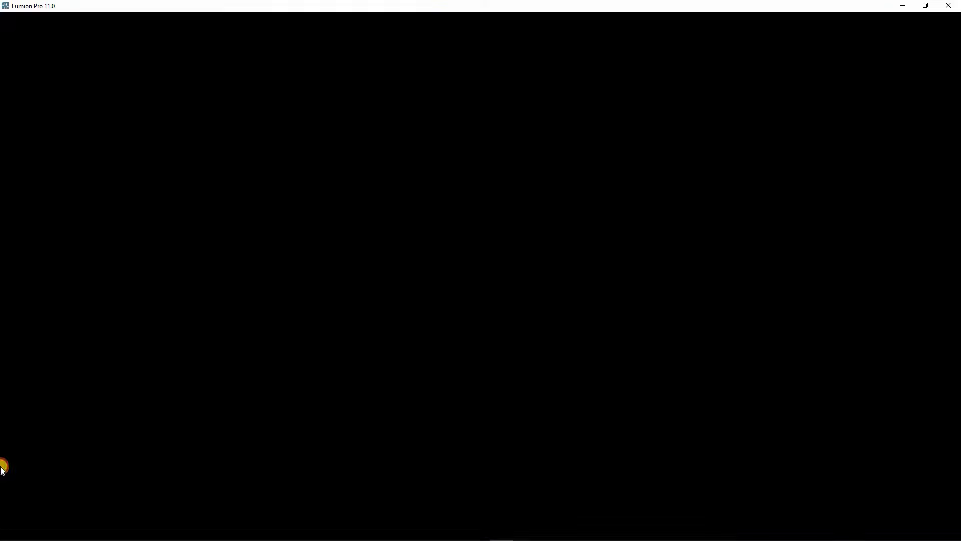
left_click_drag(23, 524, 3, 525)
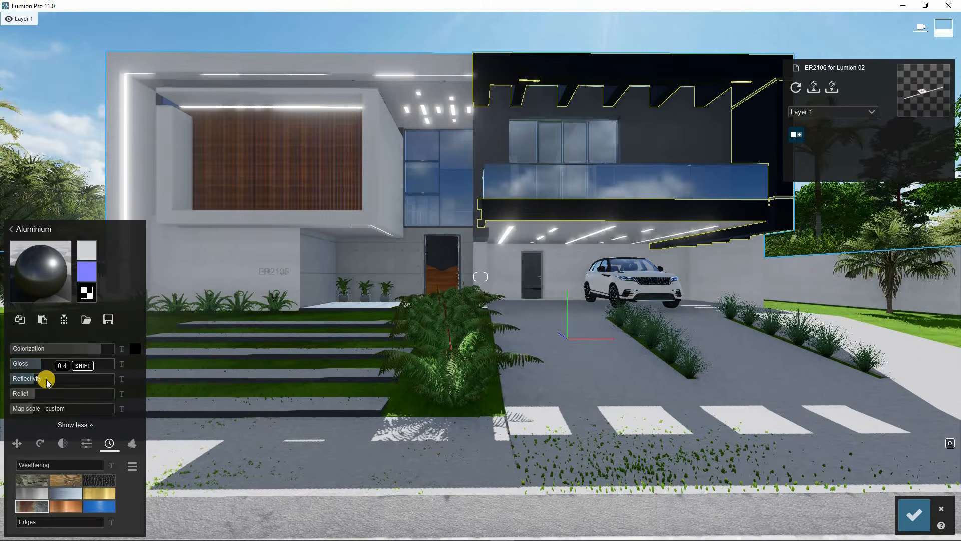
left_click(45, 379)
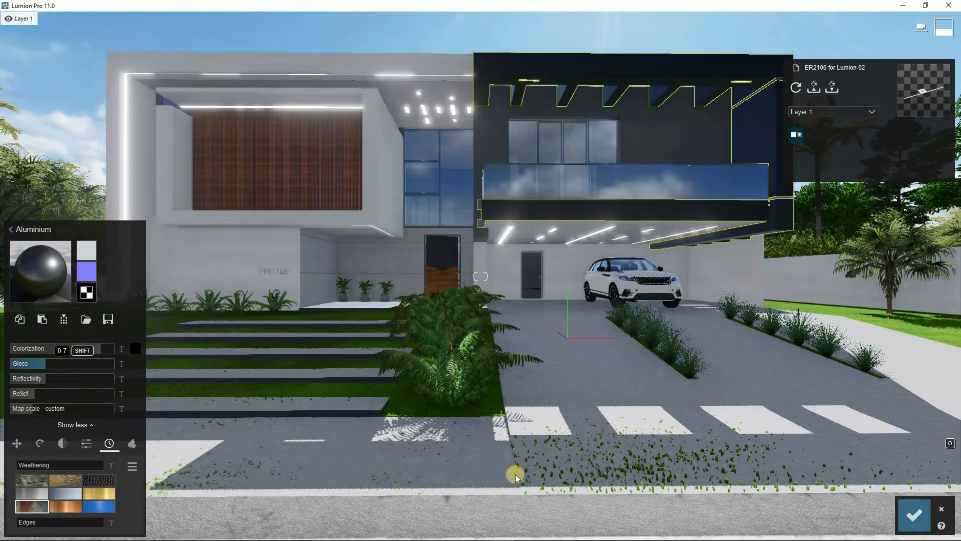
Adjust the reflectivity of the house's window and balcony glass material and save the material changes.
left_click(606, 193)
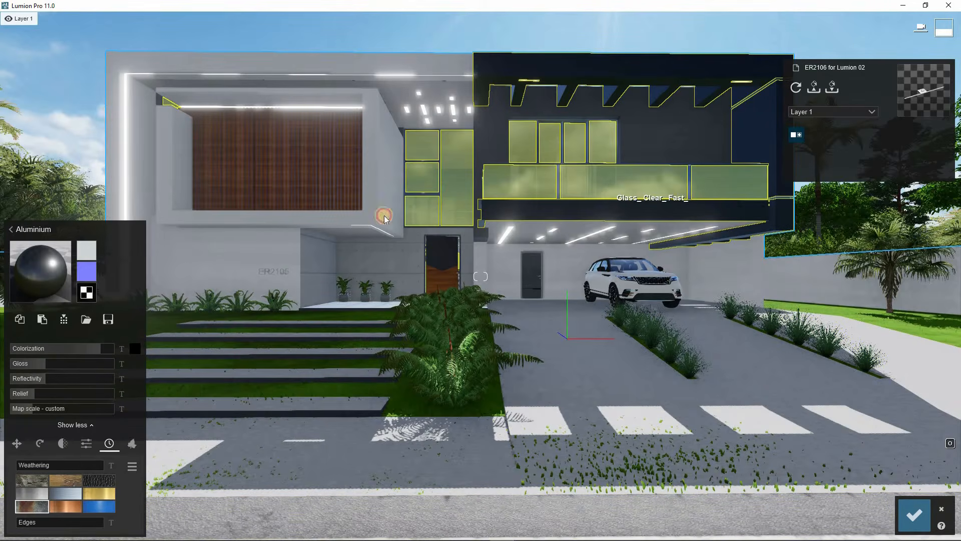
left_click(50, 406)
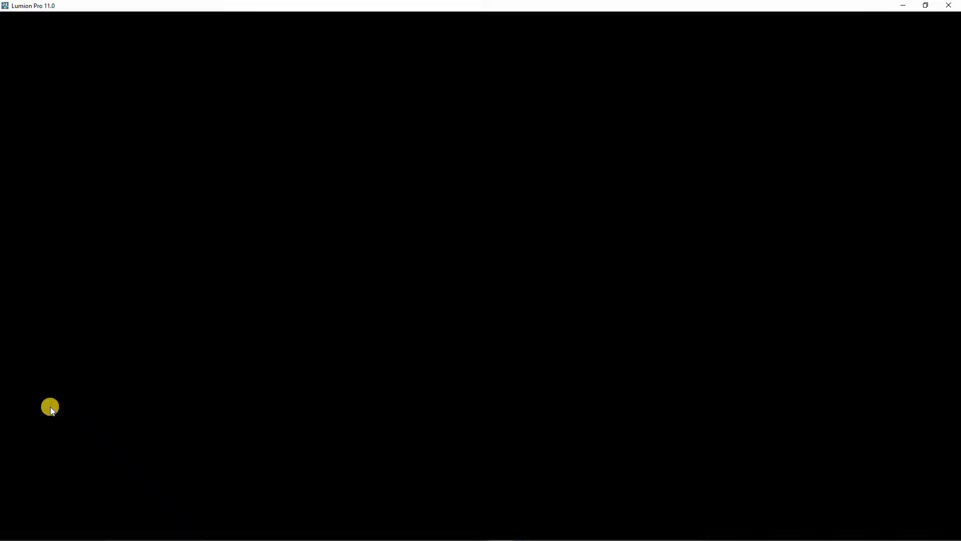
left_click(919, 510)
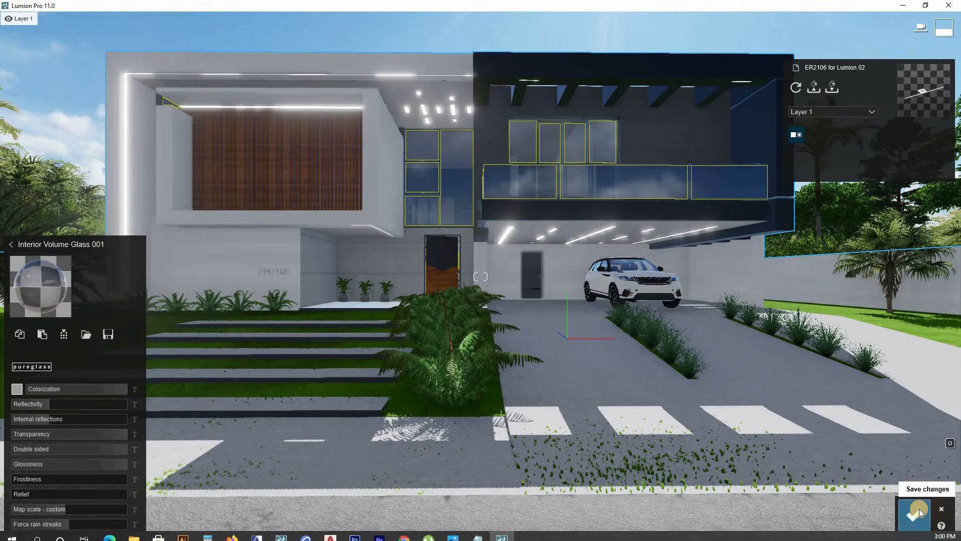
Place a Light Fill on the floor of the upper landing inside the house, near the tall front window.
left_click(865, 521)
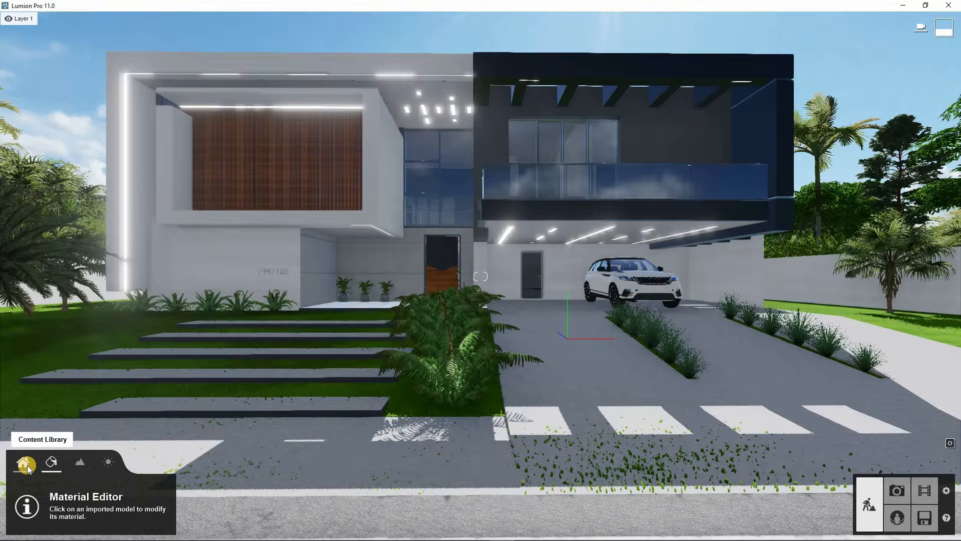
left_click(23, 464)
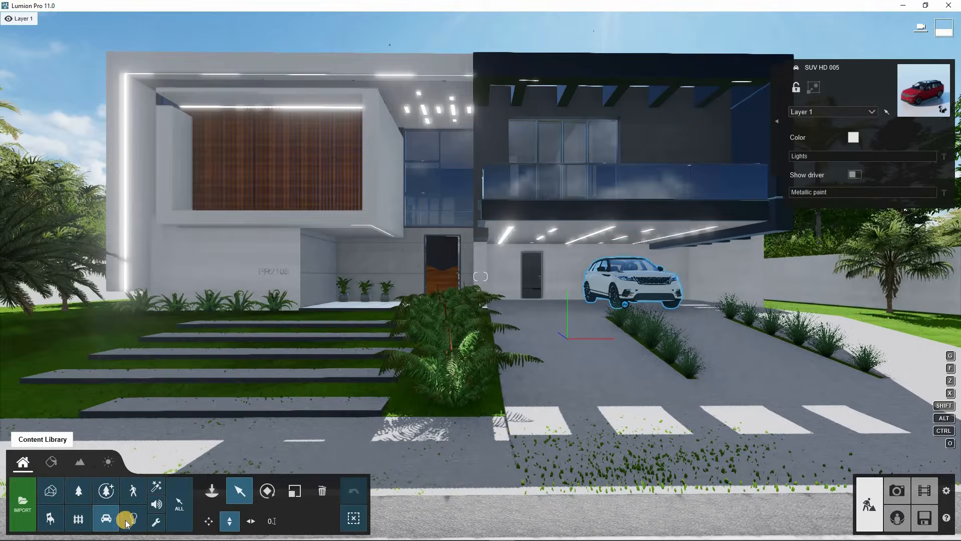
key("w")
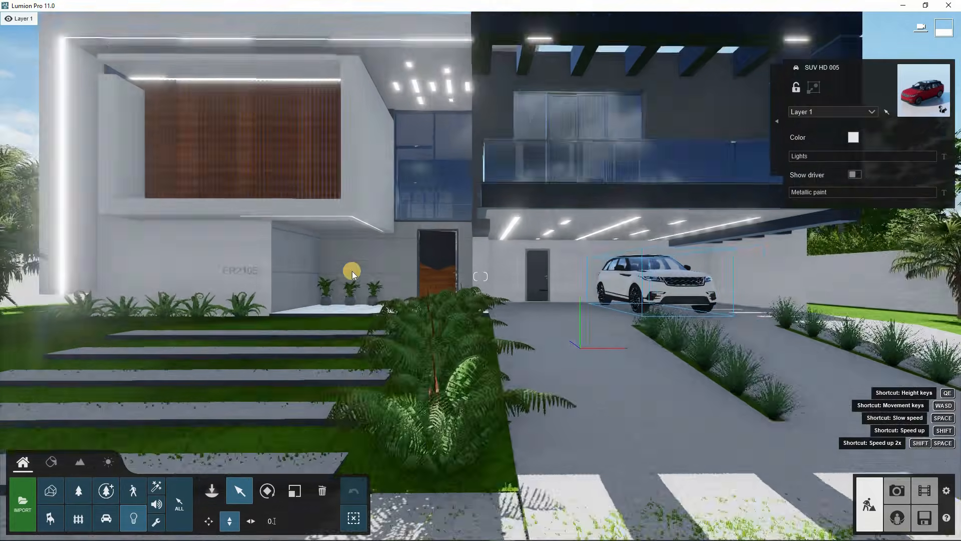
left_click(130, 524)
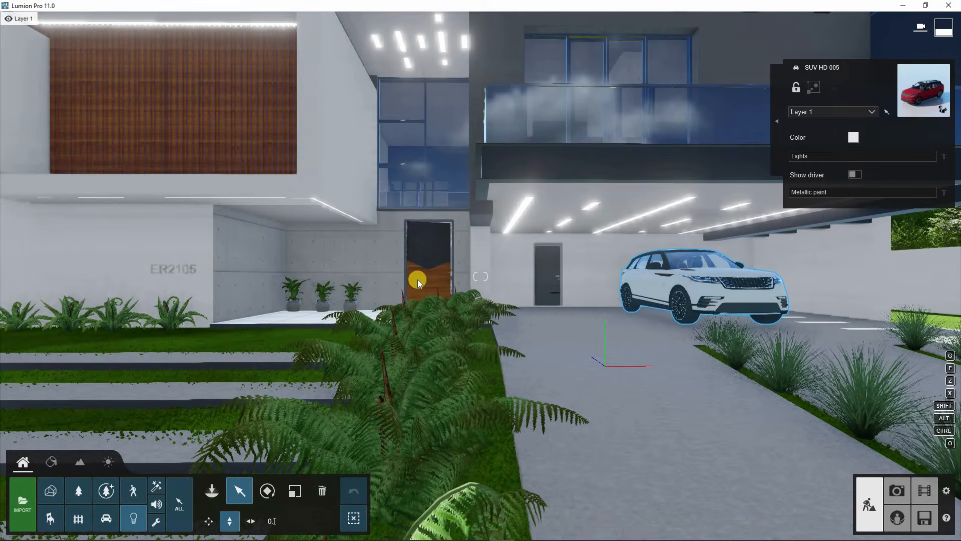
key("w")
key("w")
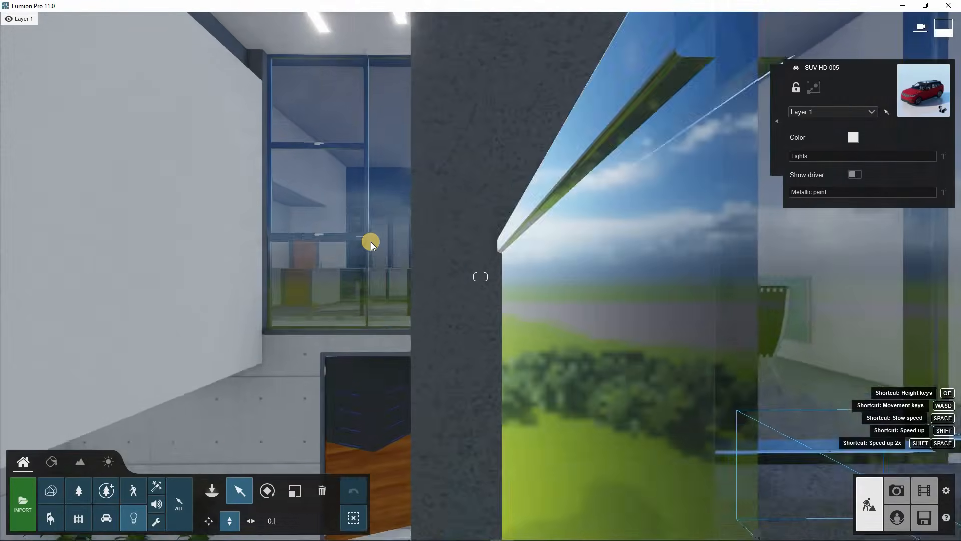
key("w")
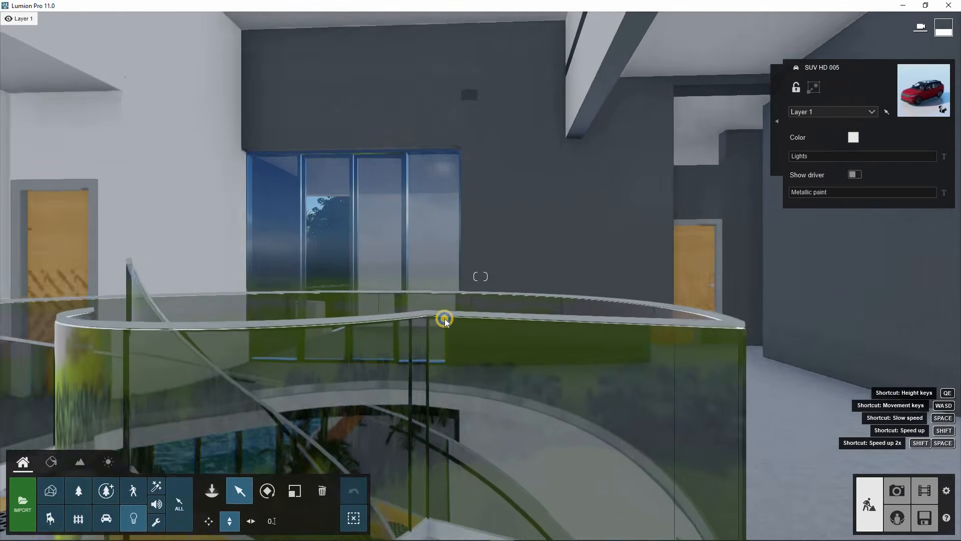
right_click_drag(445, 319, 192, 504)
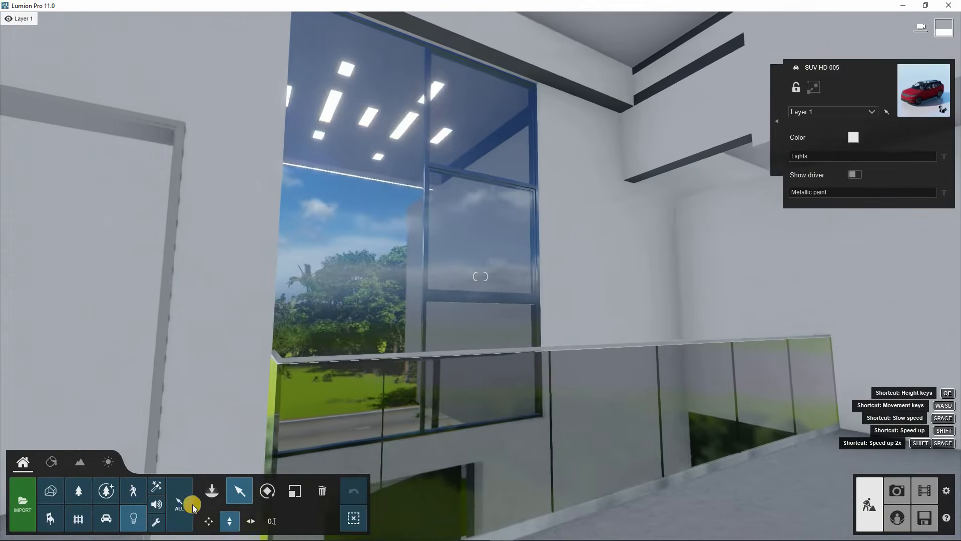
left_click(214, 492)
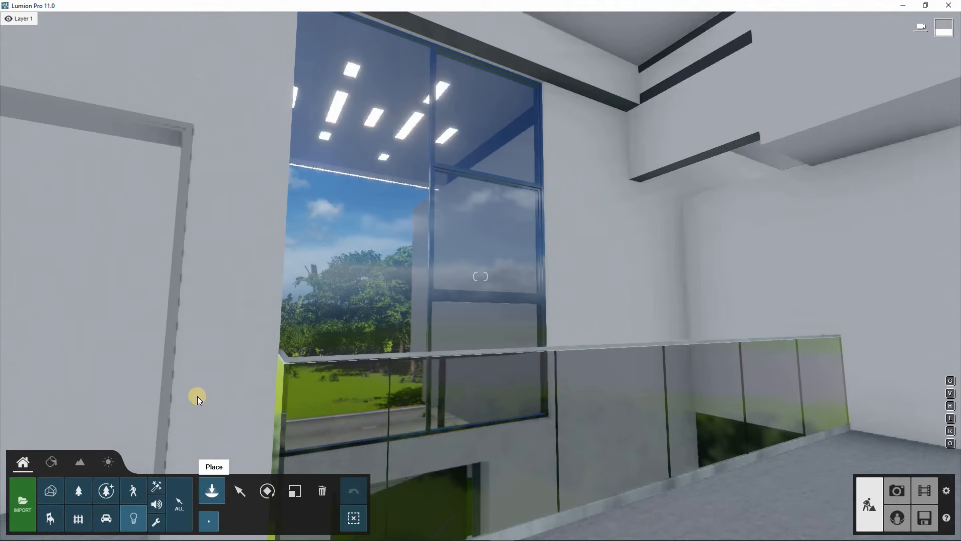
left_click(134, 516)
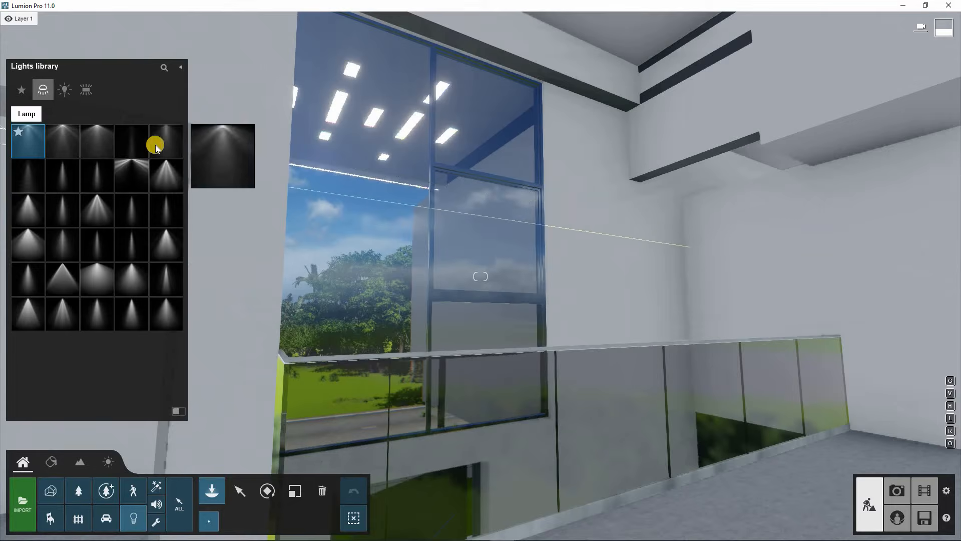
left_click(64, 92)
left_click(23, 143)
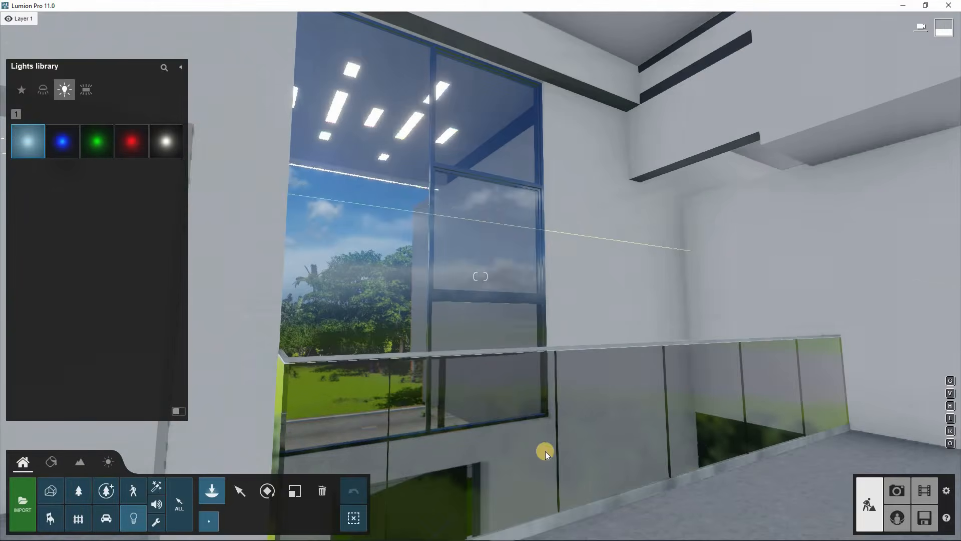
right_click_drag(576, 448, 623, 466)
key("s")
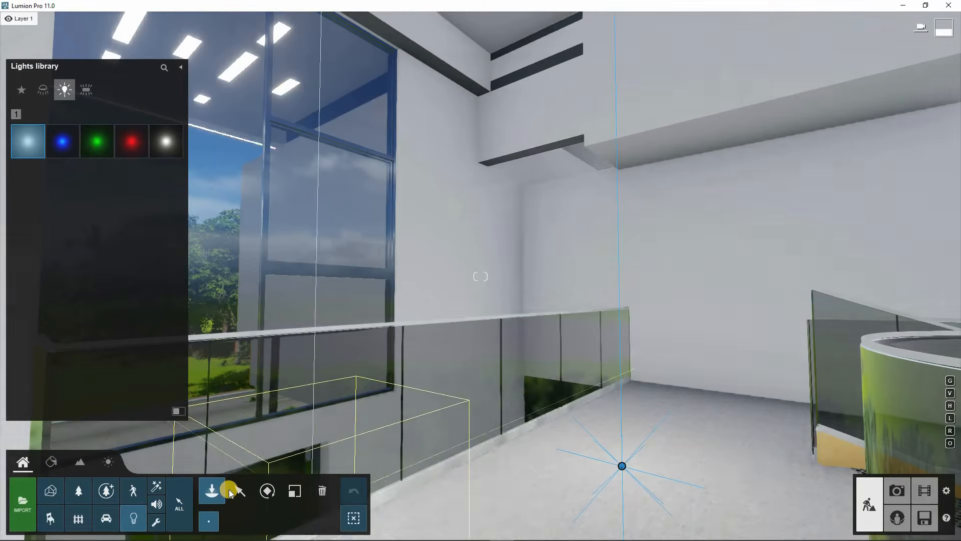
Raise the landing's Light Fill well above the floor and increase its brightness.
left_click(233, 490)
left_click_drag(621, 467, 631, 406)
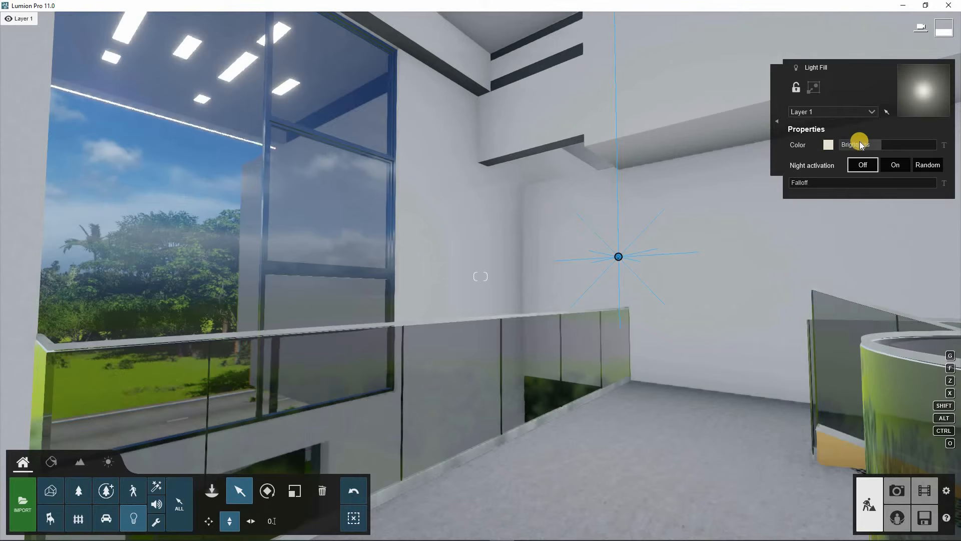
left_click_drag(895, 148, 903, 145)
Place a second Light Fill on the floor of the upper room behind the balcony's sliding glass doors.
key("s")
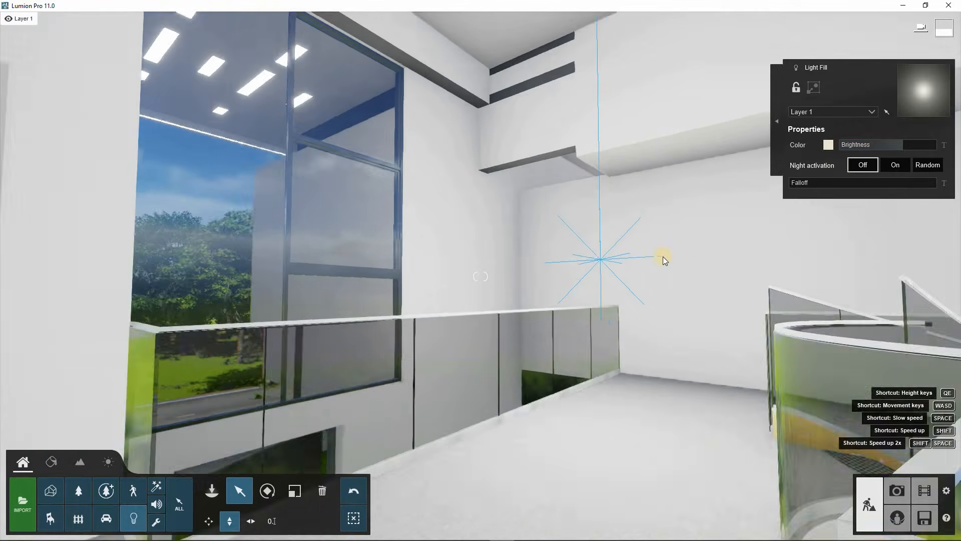
mouse_move(660, 259)
right_mouse_down()
mouse_move(323, 254)
mouse_move(466, 317)
right_mouse_up()
key("w")
key("w")
key("w")
right_click_drag(553, 344, 565, 348)
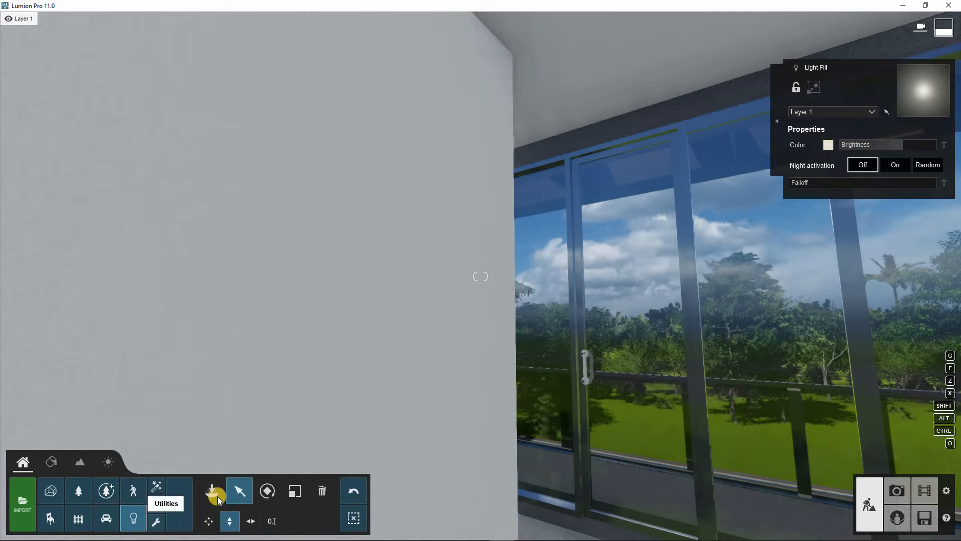
left_click(212, 491)
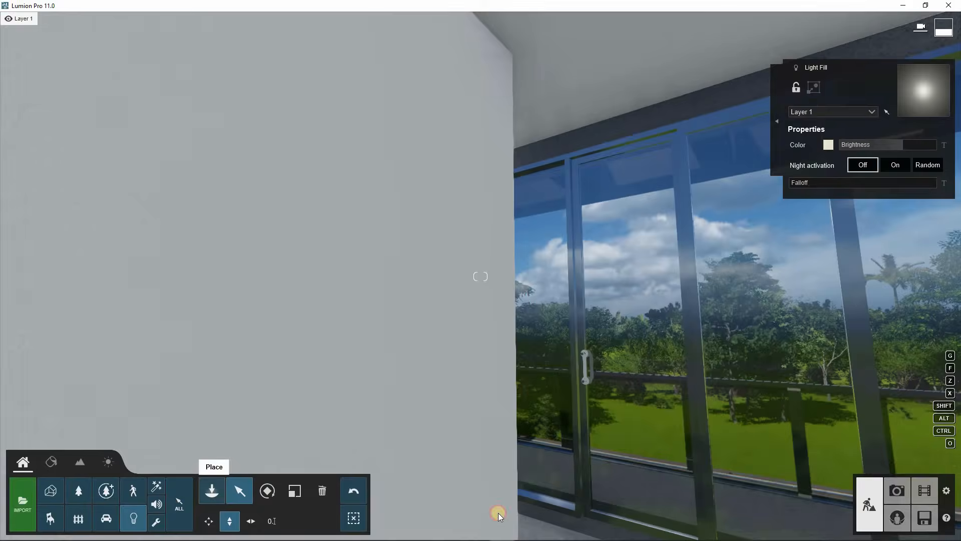
left_click(629, 433)
key("s")
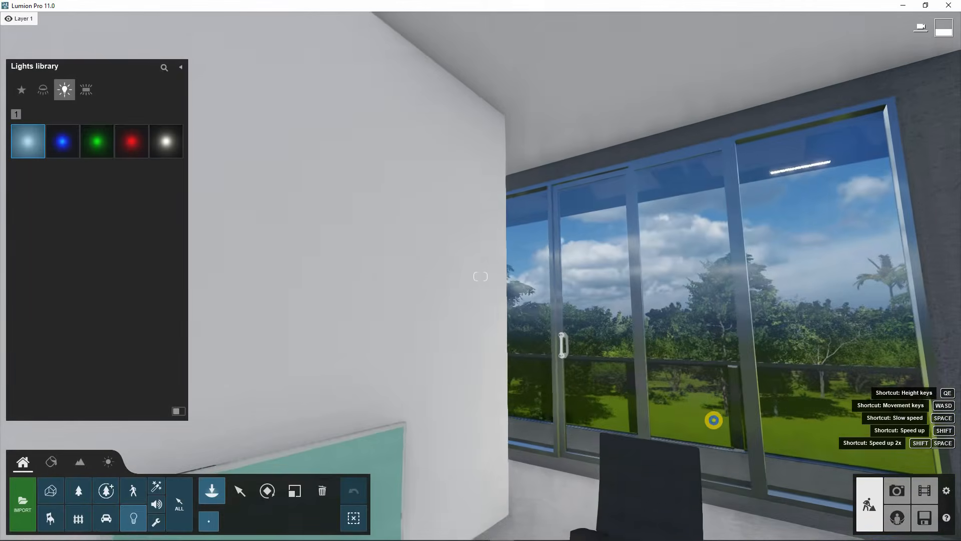
right_click_drag(715, 421, 623, 498)
left_click(629, 505)
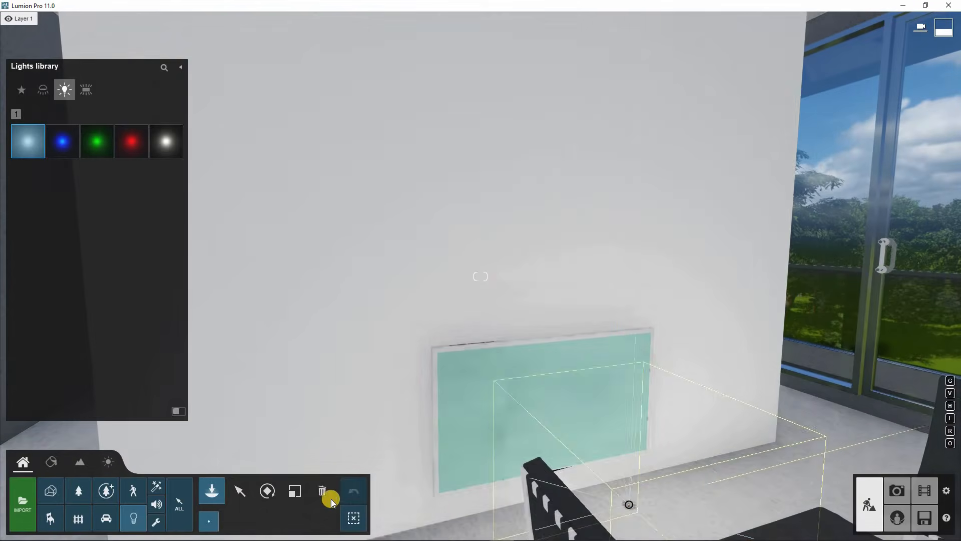
Raise the second Light Fill above the wall picture's height and increase its brightness slightly.
left_click(239, 497)
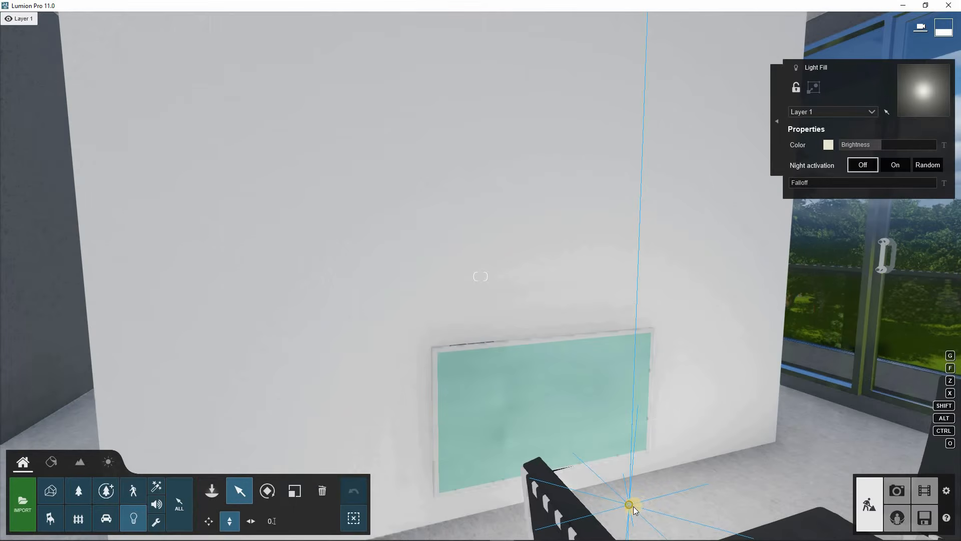
left_click_drag(629, 464, 353, 466)
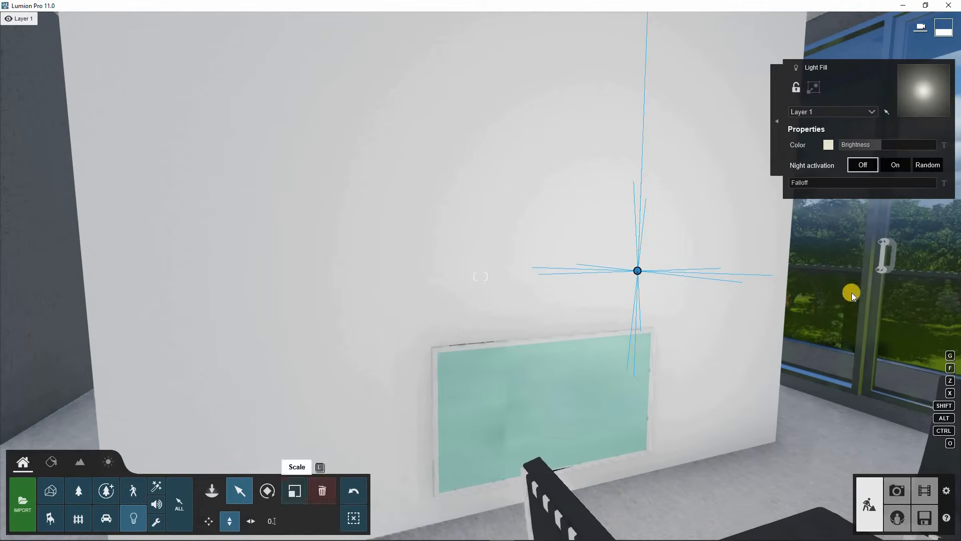
left_click_drag(892, 143, 888, 144)
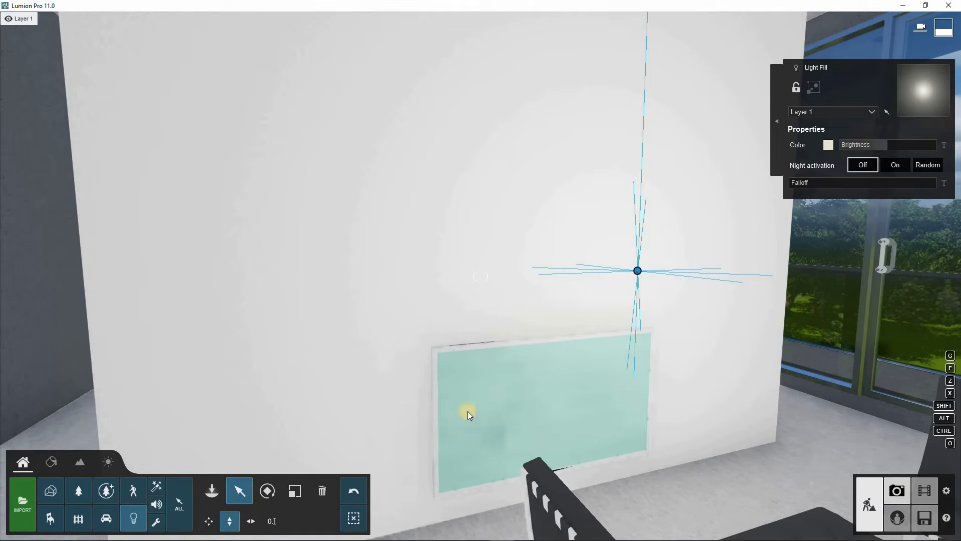
Return to Photo mode, restore the Photo - 1 camera and pull it back to frame the whole house with the street.
left_click(897, 491)
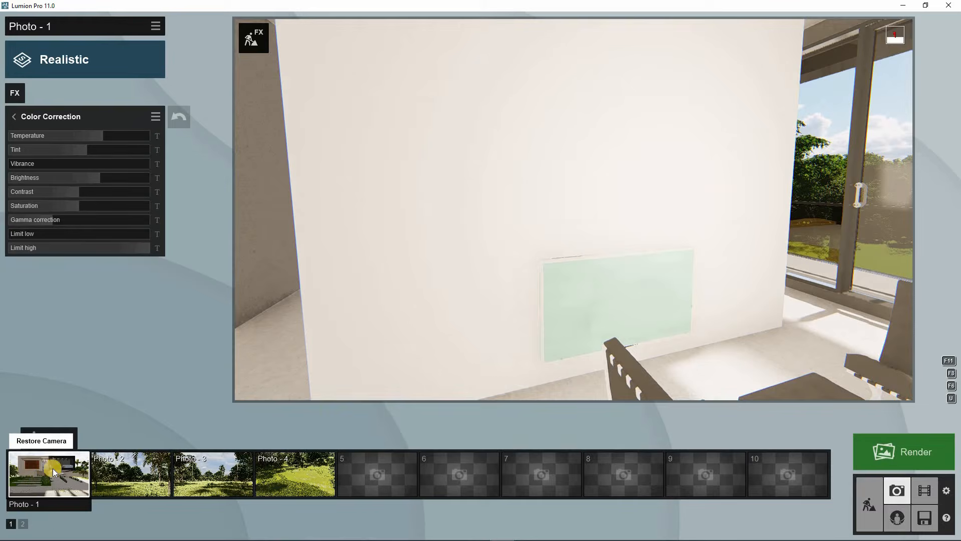
left_click(52, 468)
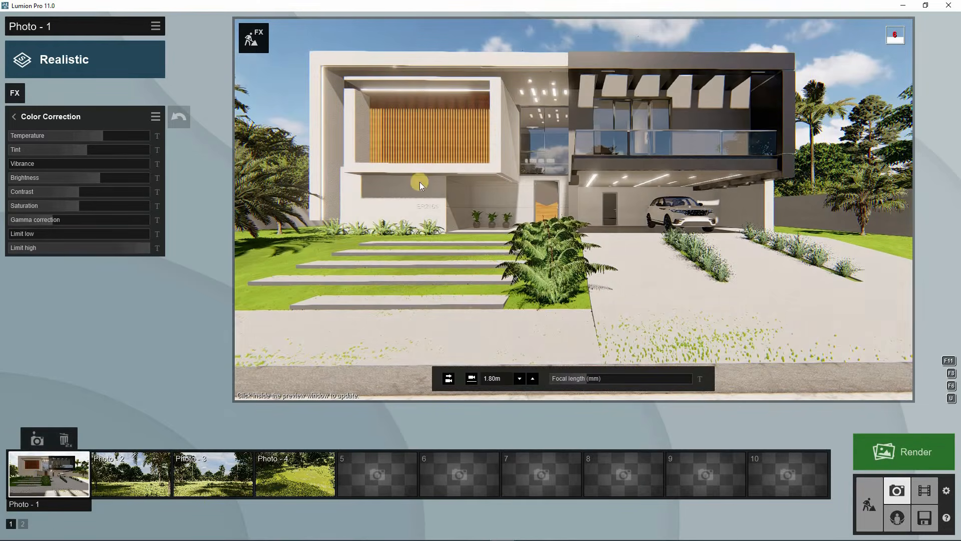
left_click(458, 205)
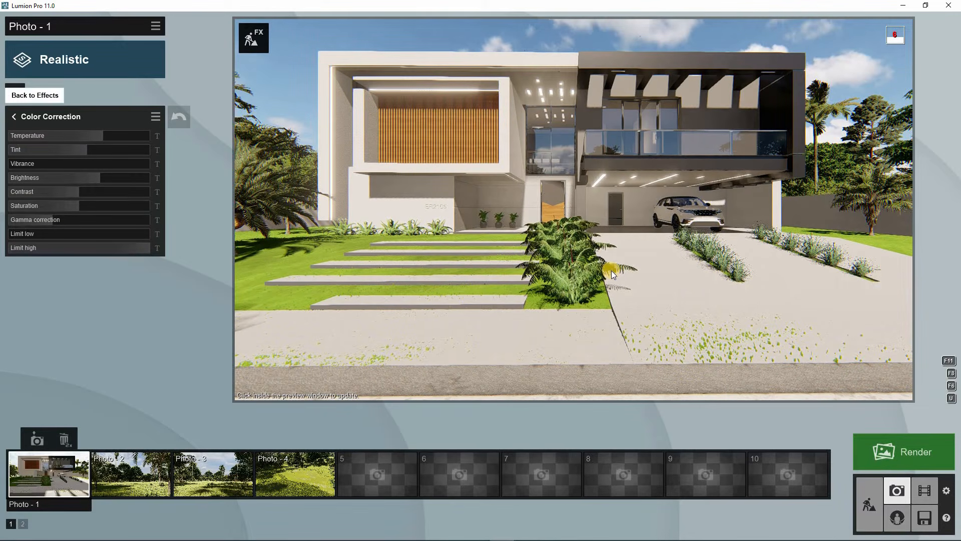
scroll(616, 341, "down", 3)
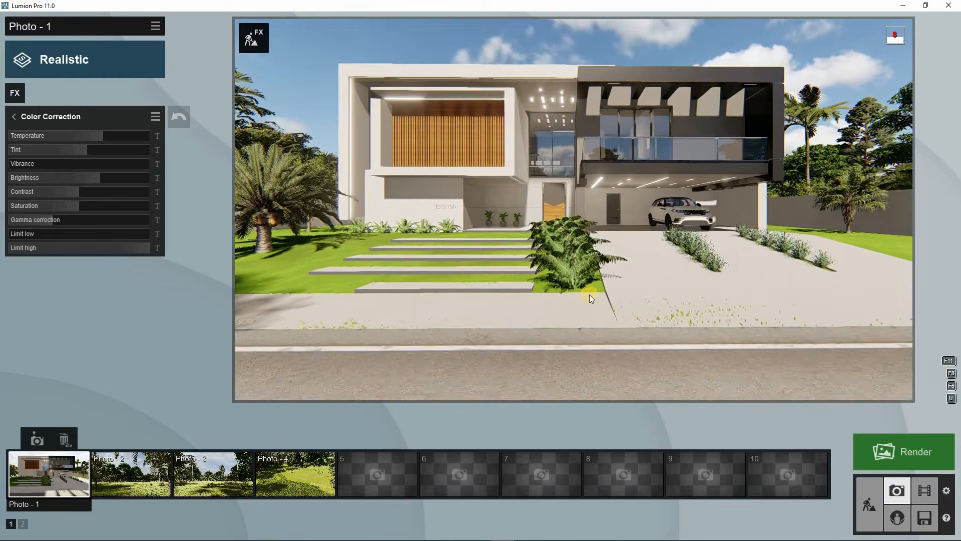
key("F11")
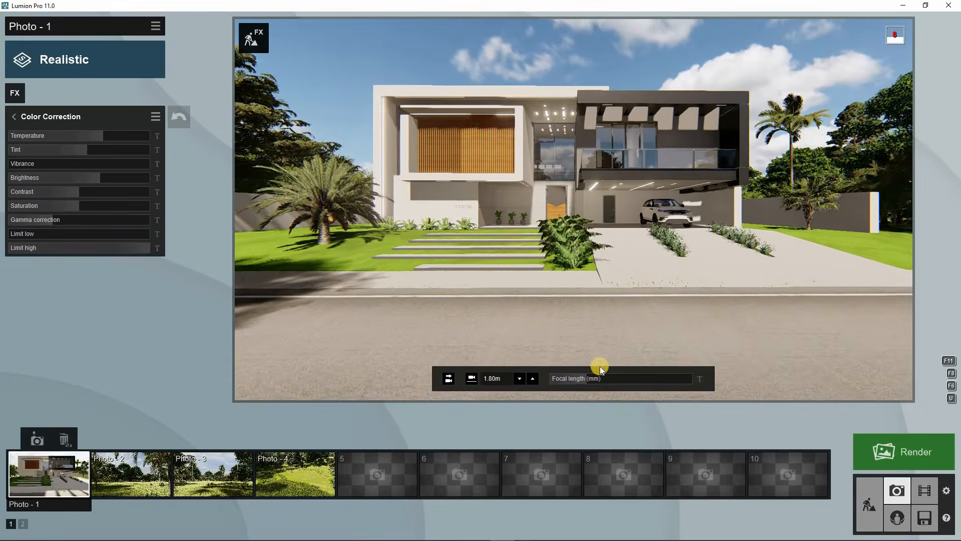
Set the photo camera's focal length to 20 mm and shift the view sideways to frame the house front.
left_click(588, 379)
left_click_drag(588, 379, 597, 379)
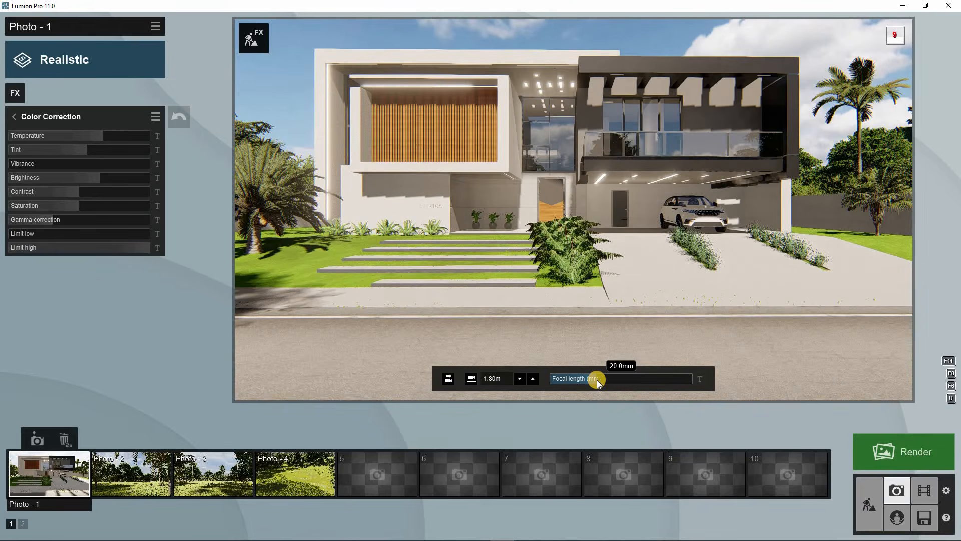
key("d")
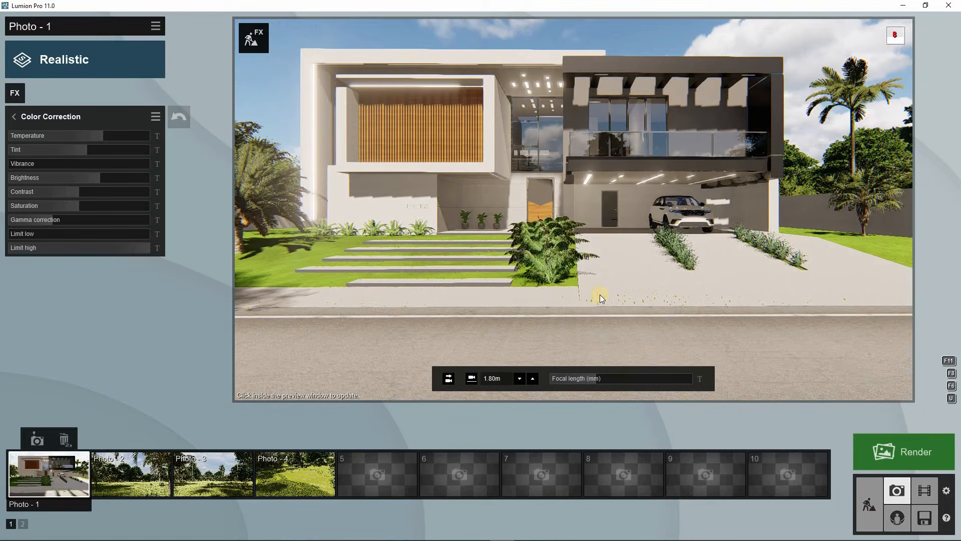
right_click_drag(600, 294, 602, 296)
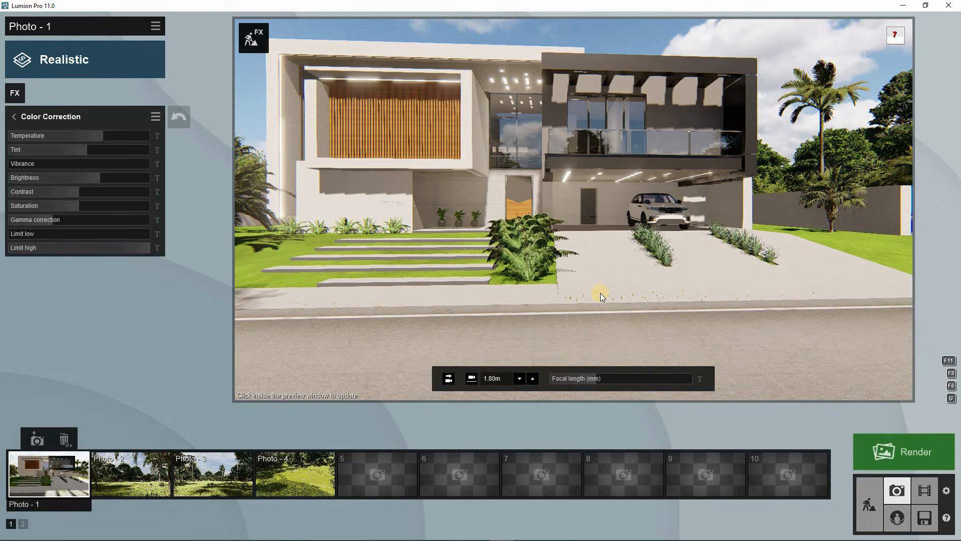
right_click_drag(600, 293, 600, 293)
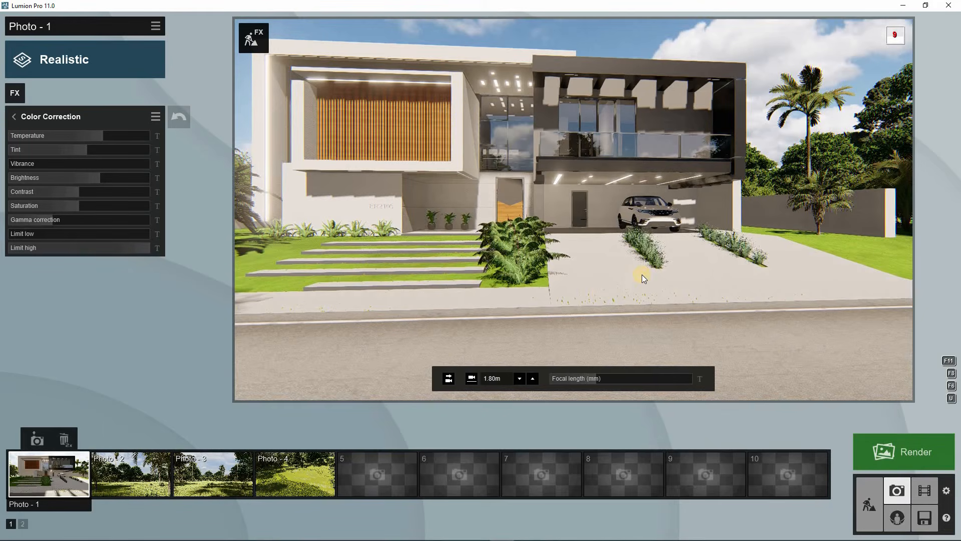
right_click_drag(662, 262, 662, 262)
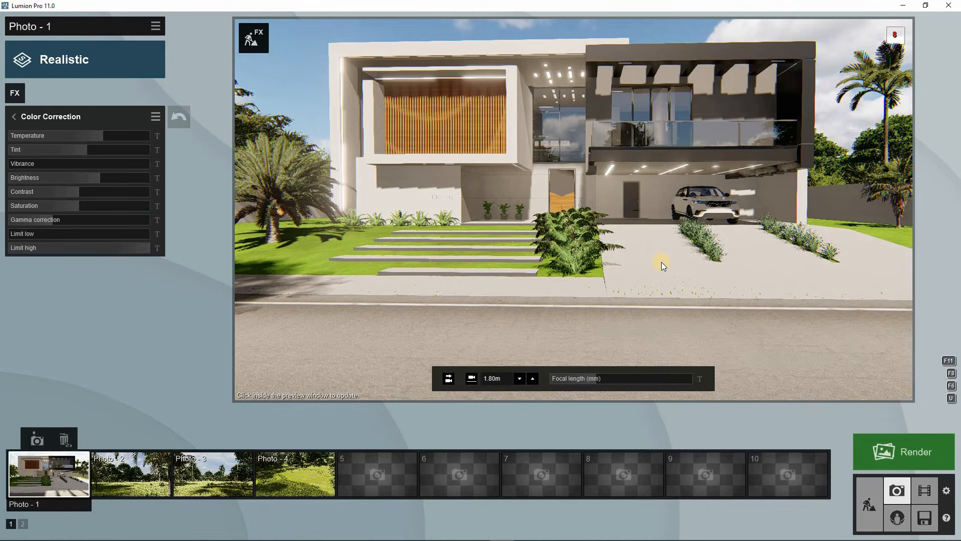
Angle the camera slightly so the whole facade, palms and street fit, and store the view in Photo - 1.
key("a")
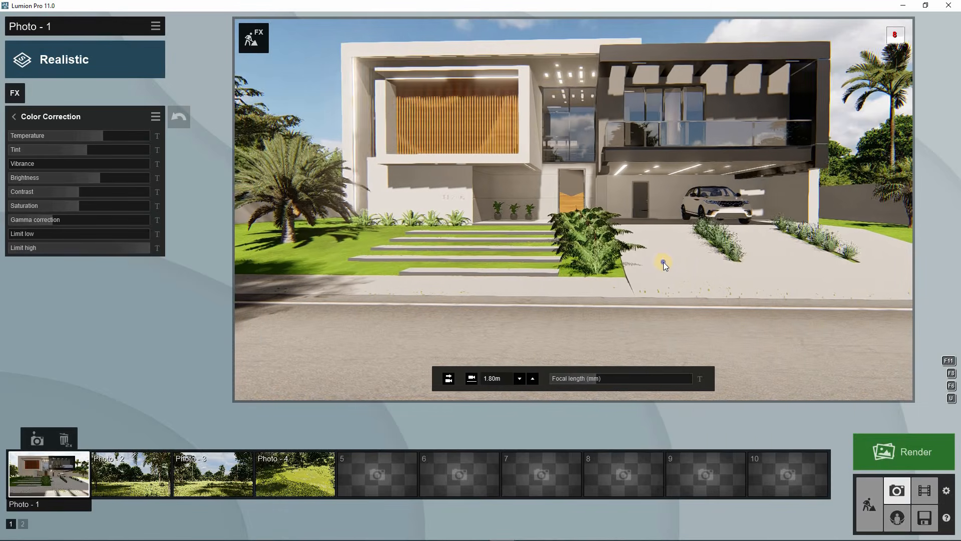
right_click_drag(663, 263, 666, 262)
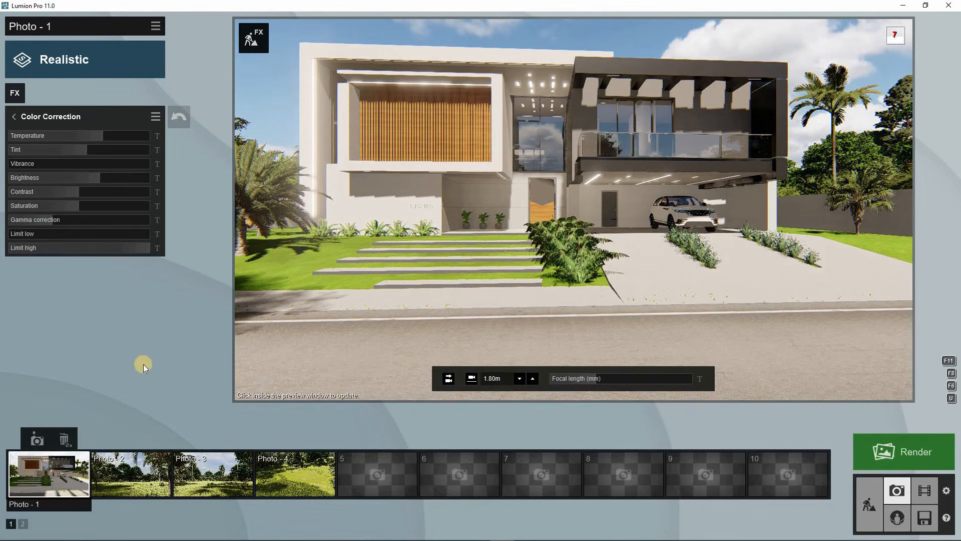
key("ctrl+1")
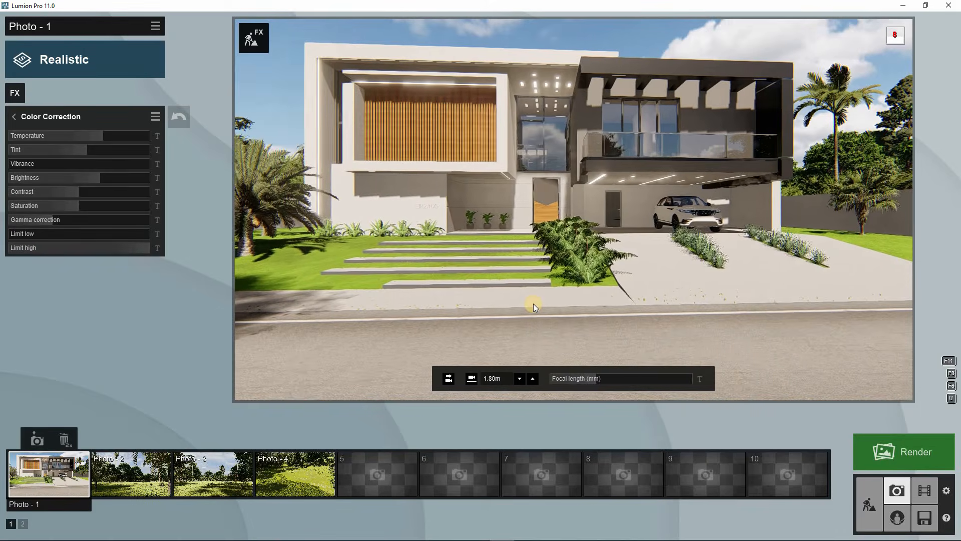
key("a")
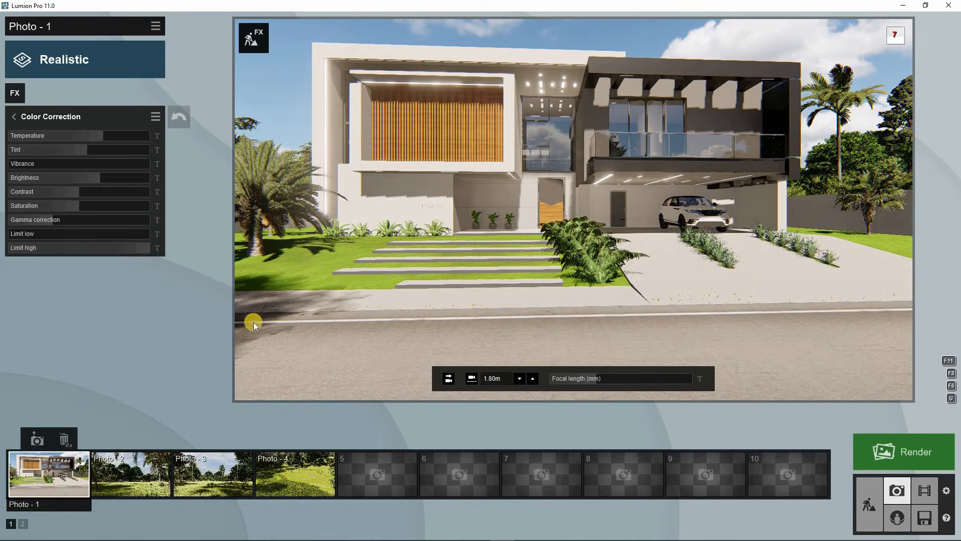
left_click(43, 438)
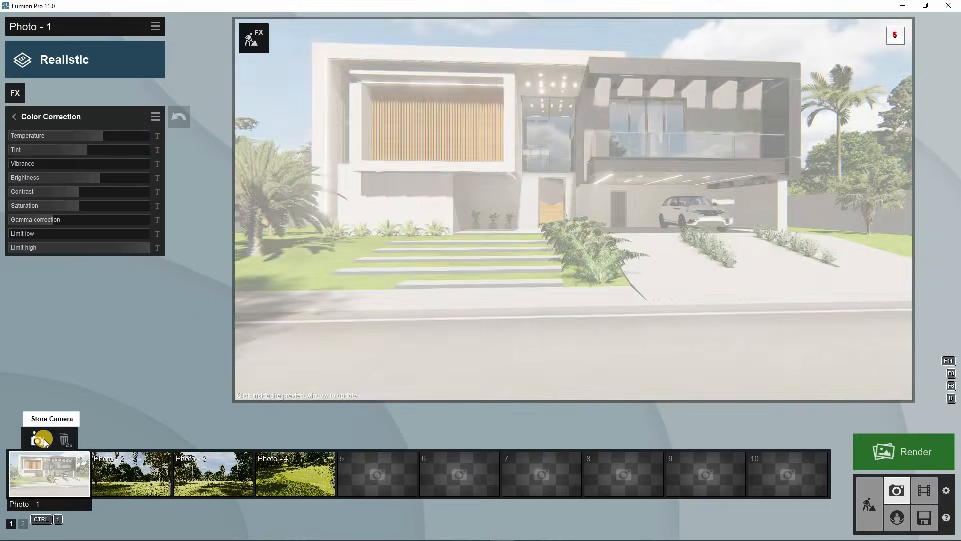
Start a Print-size (3840x2160) render of the current shot and browse to the "Importing Archicad model to lumion" folder for saving.
left_click(890, 454)
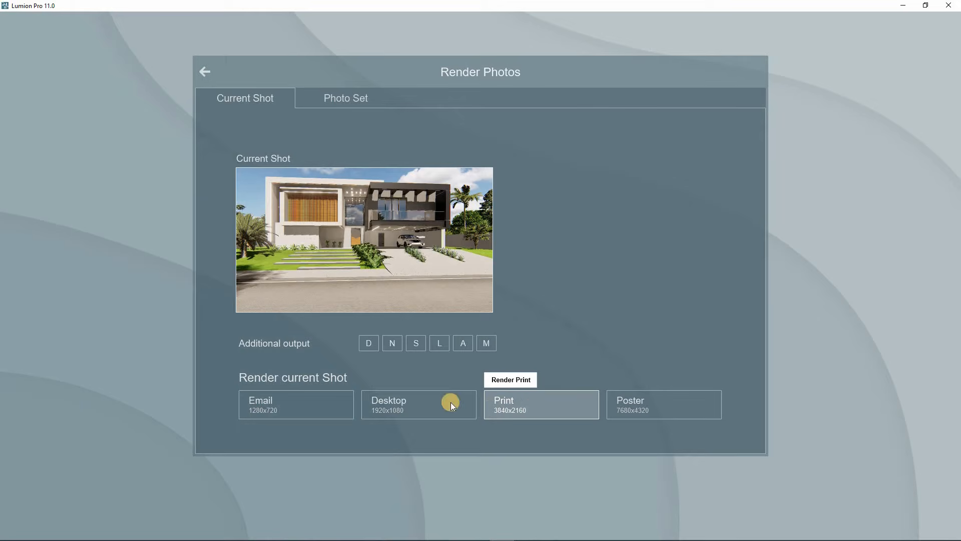
left_click(545, 407)
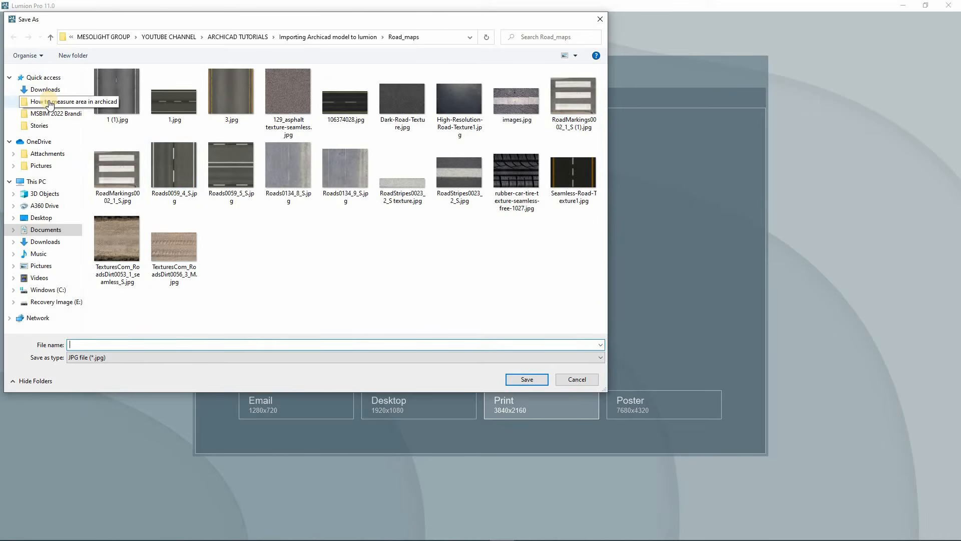
left_click(50, 102)
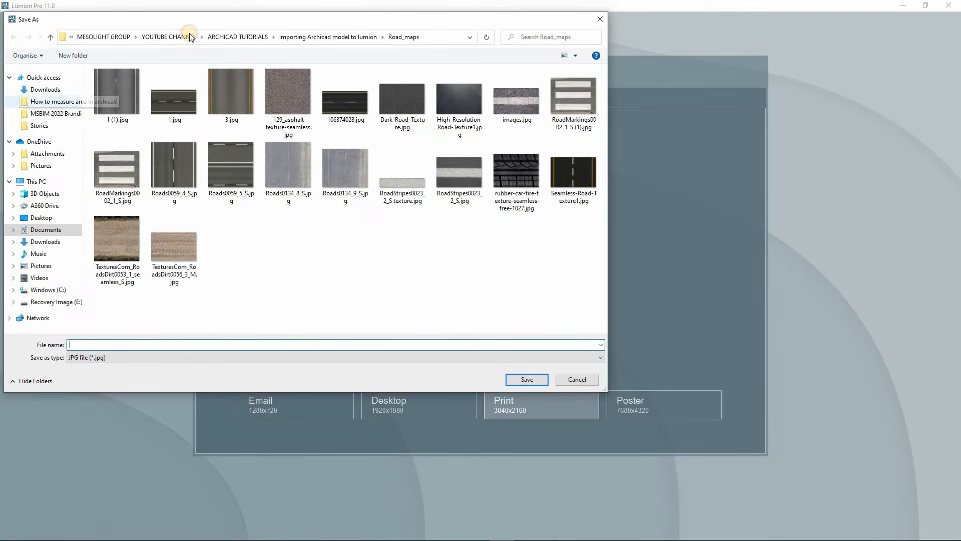
left_click(296, 38)
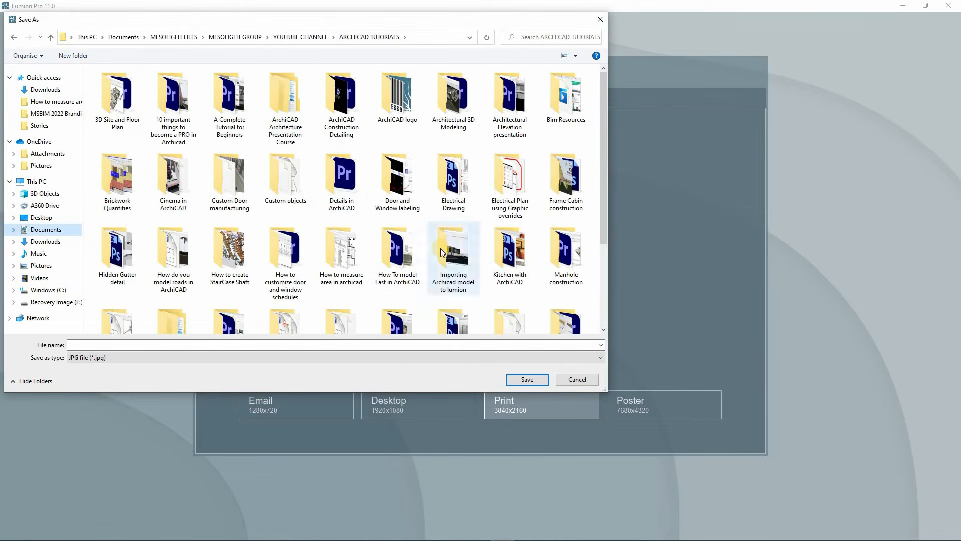
left_click(441, 249)
key("Return")
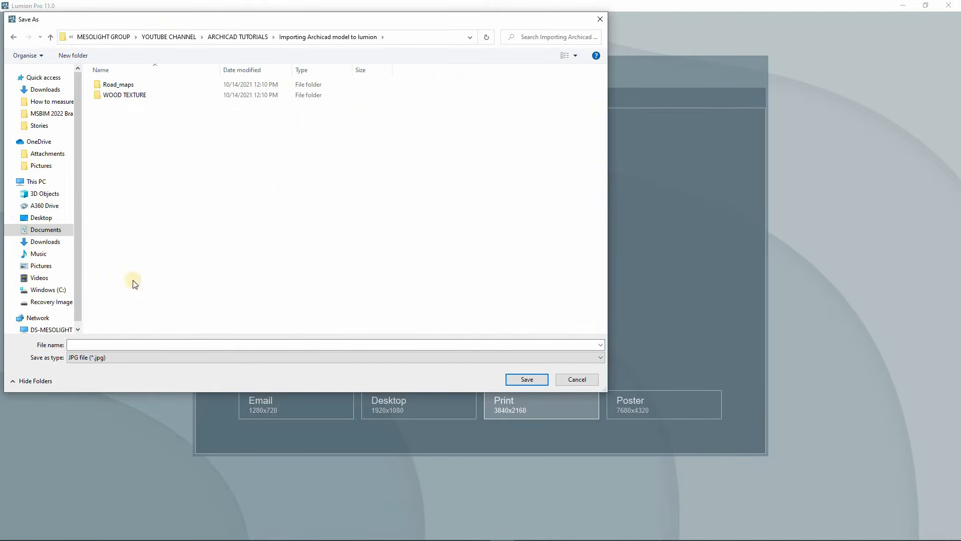
Create a folder named Render in the project folder and open it.
left_click(88, 54)
type("Render")
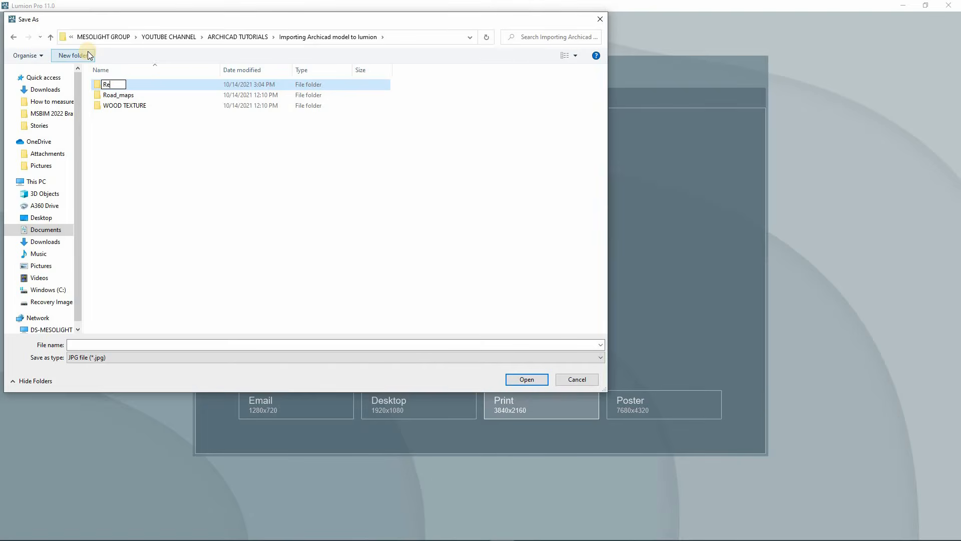
left_click(141, 82)
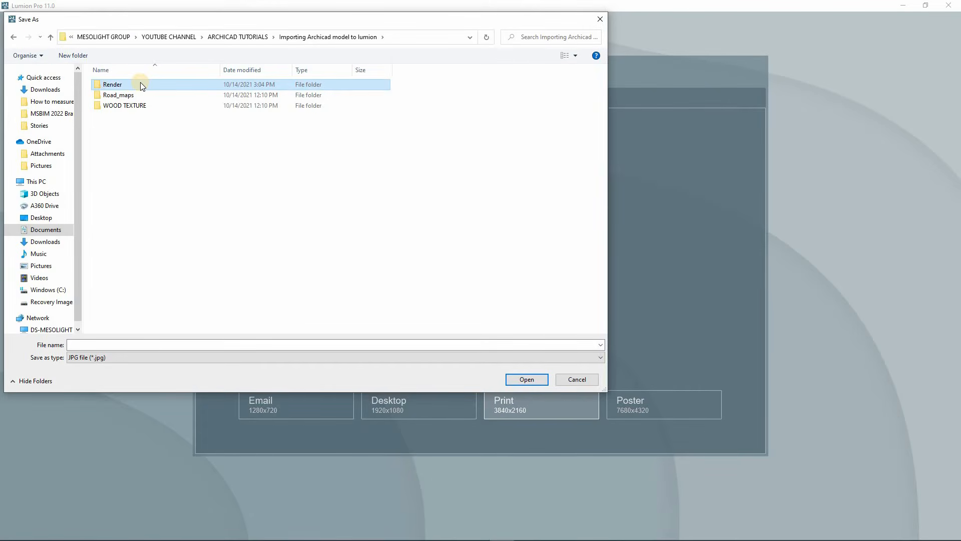
double_click(140, 82)
Save the render as the JPG file "Front view", let it finish and return to the photo.
left_click(136, 345)
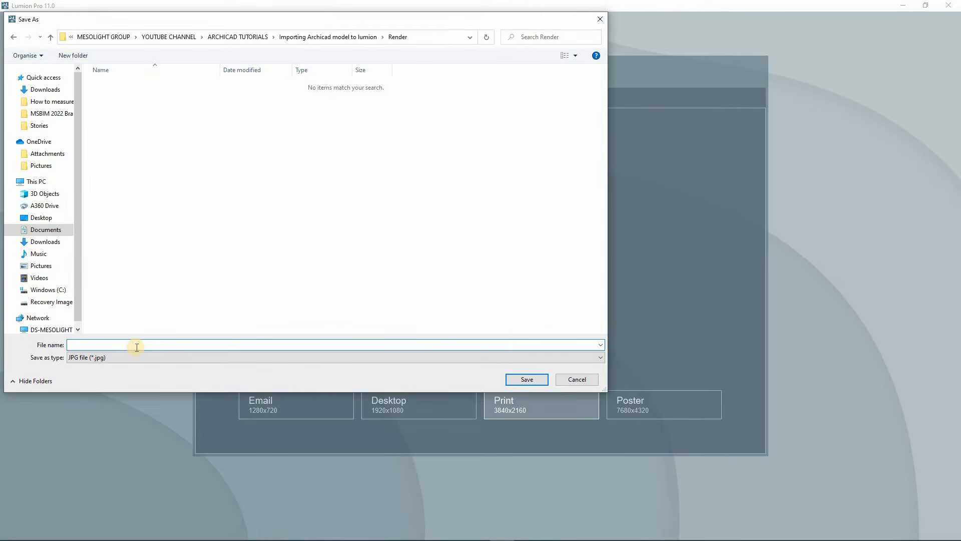
type("Front view")
left_click(527, 383)
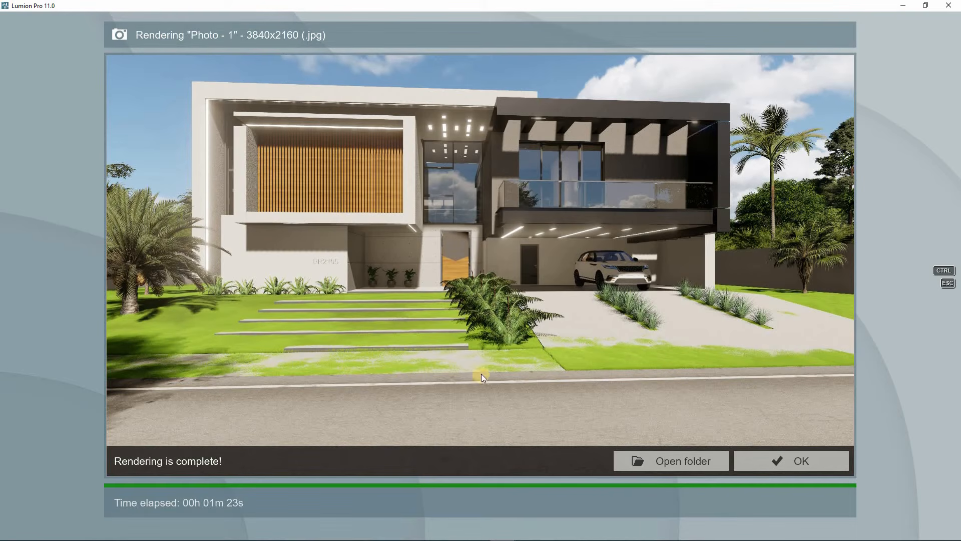
left_click(765, 464)
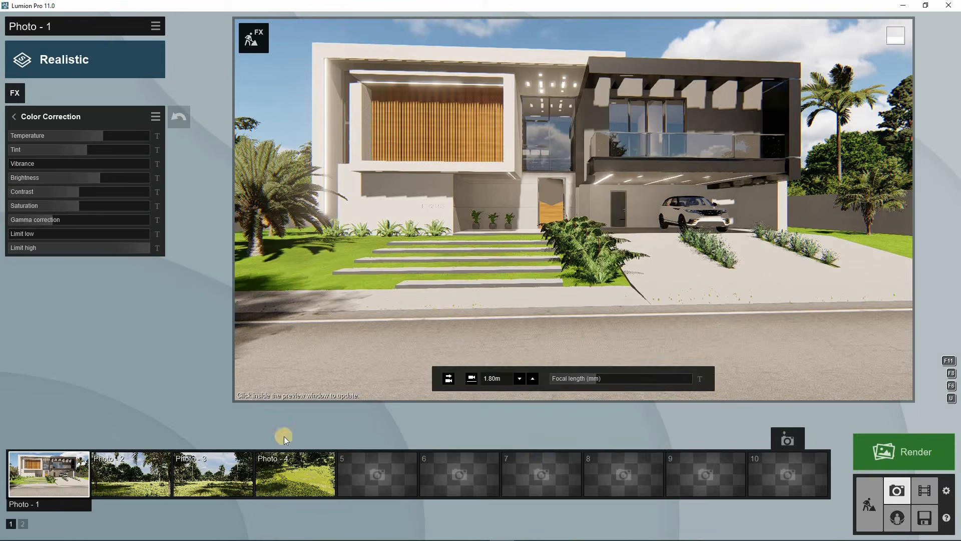
In Build mode, reduce the lawn's Wild Grass 01 grass length to 0.4, lower its bending force slightly and save the material changes.
left_click(869, 497)
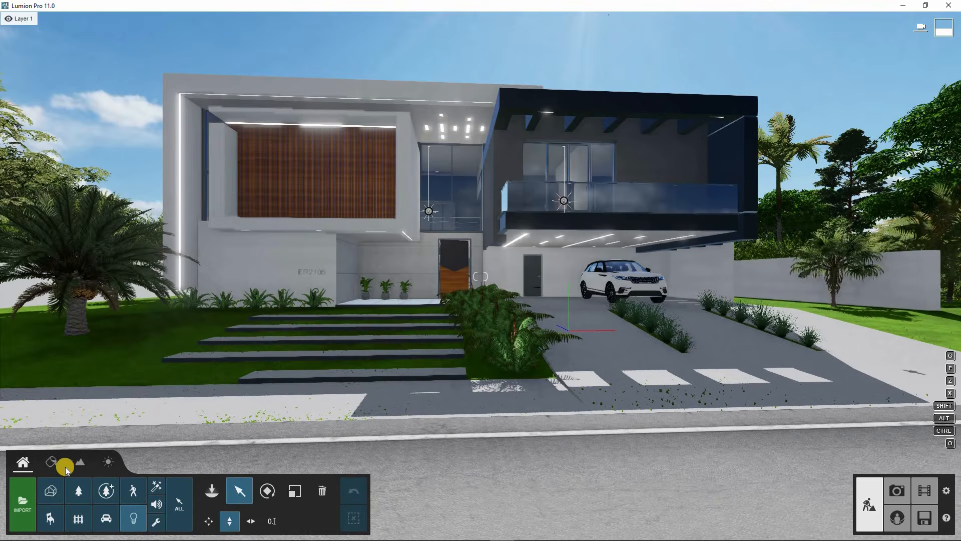
left_click(51, 461)
left_click(129, 376)
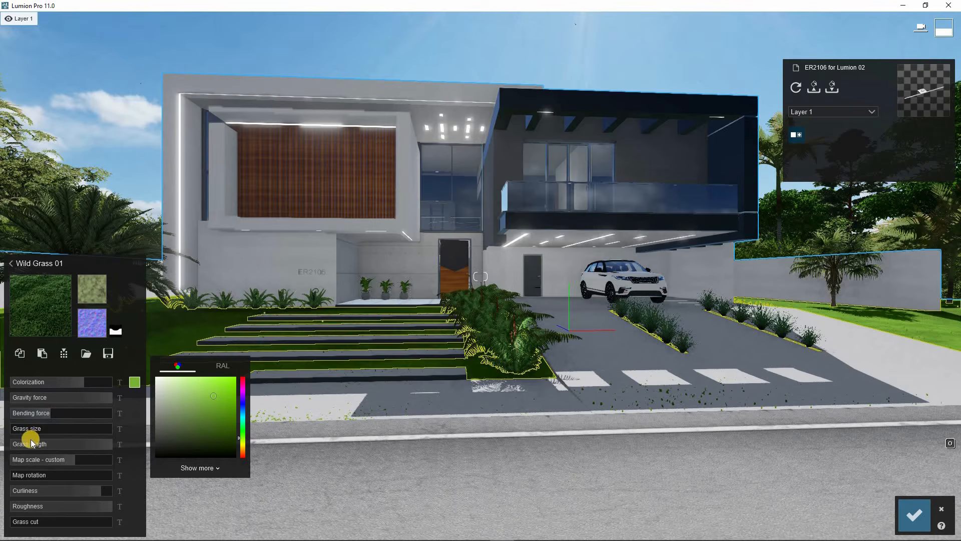
left_click_drag(53, 444, 51, 445)
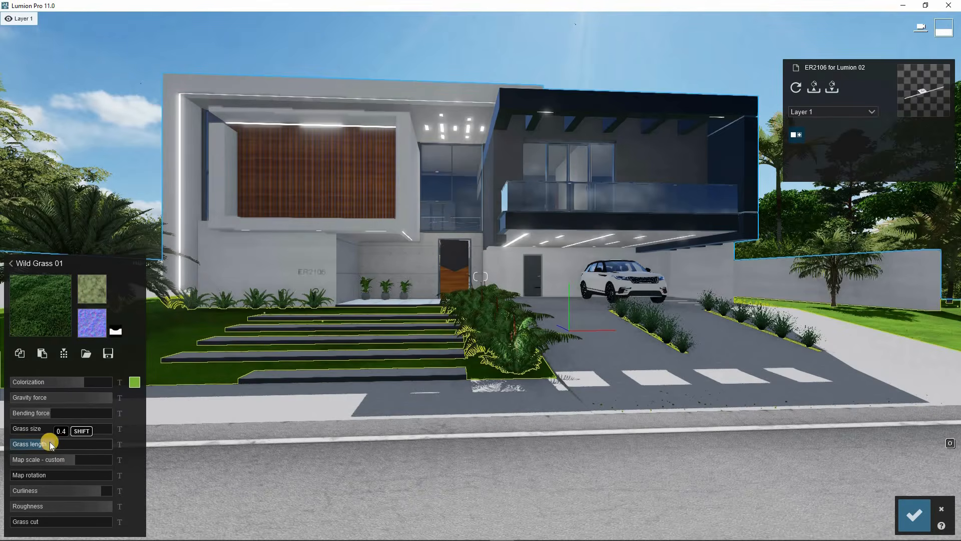
left_click(44, 412)
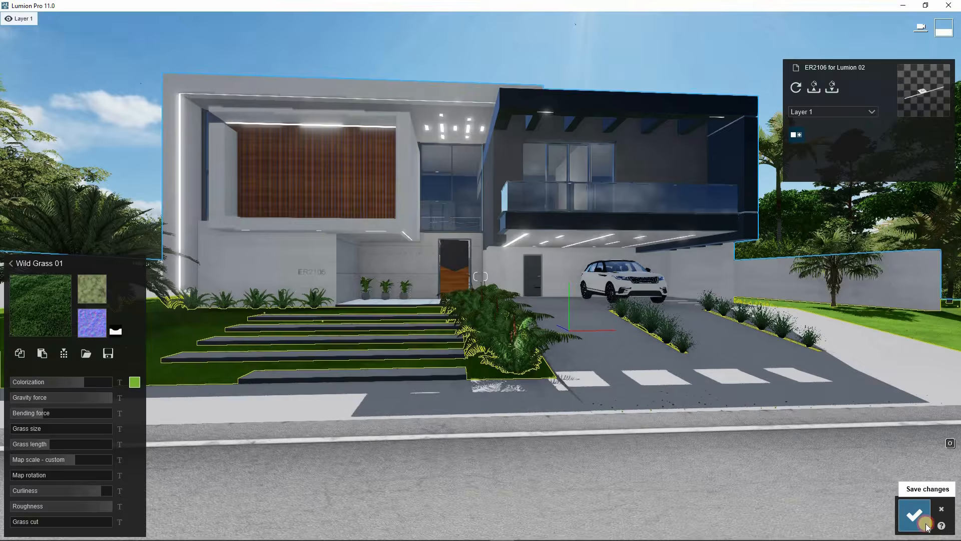
left_click(916, 516)
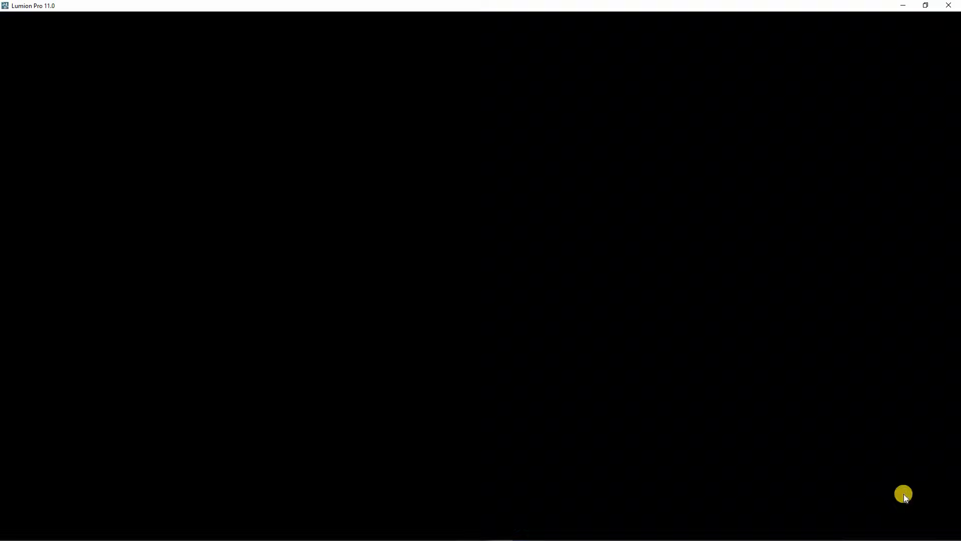
Return to Photo mode and restore the Photo - 1 front-view camera.
left_click(904, 495)
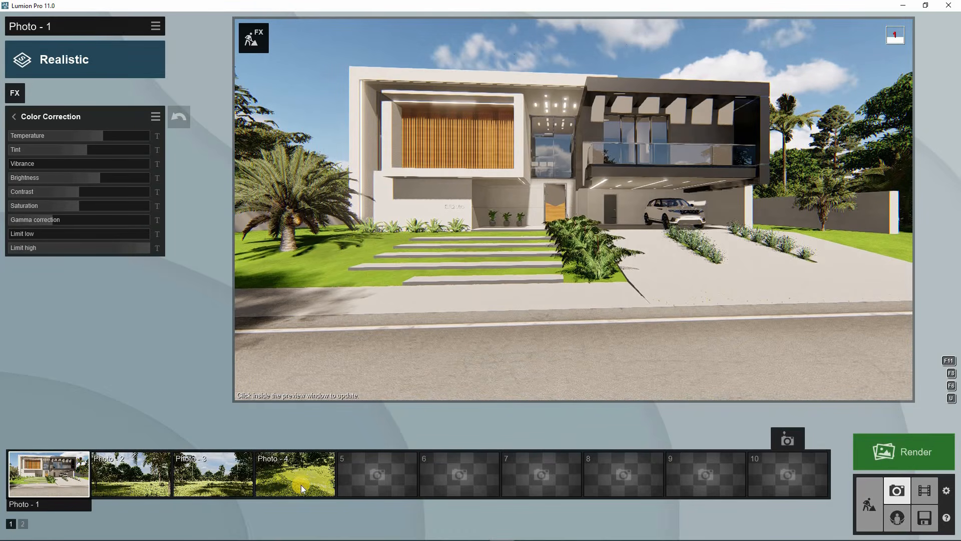
left_click(43, 475)
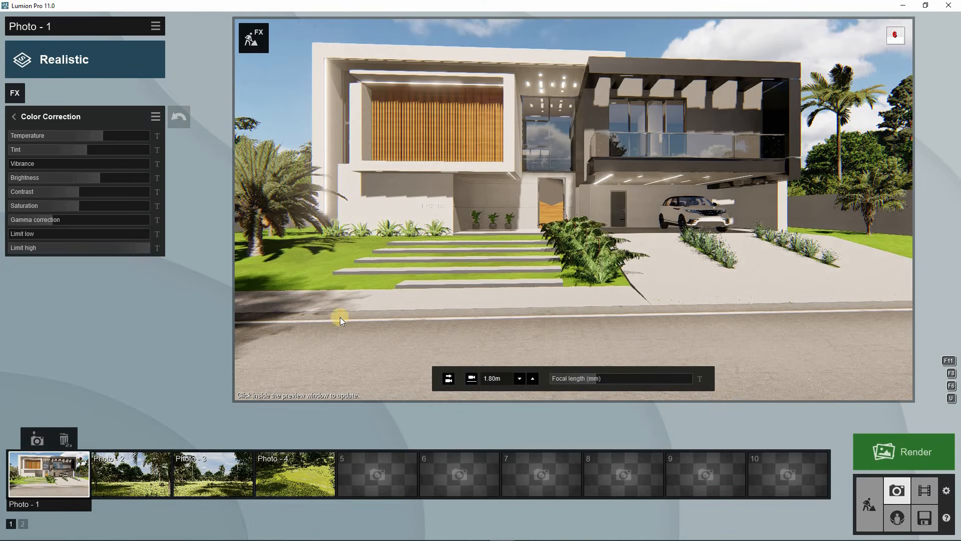
left_click(347, 313)
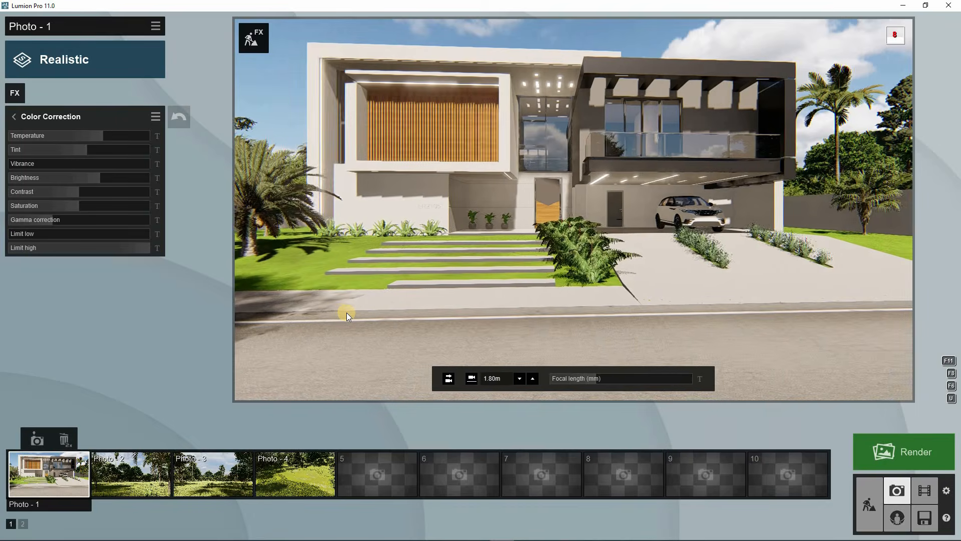
Render the current shot again at Print size (3840x2160), overwriting Front view.jpg in the Render folder.
left_click(876, 455)
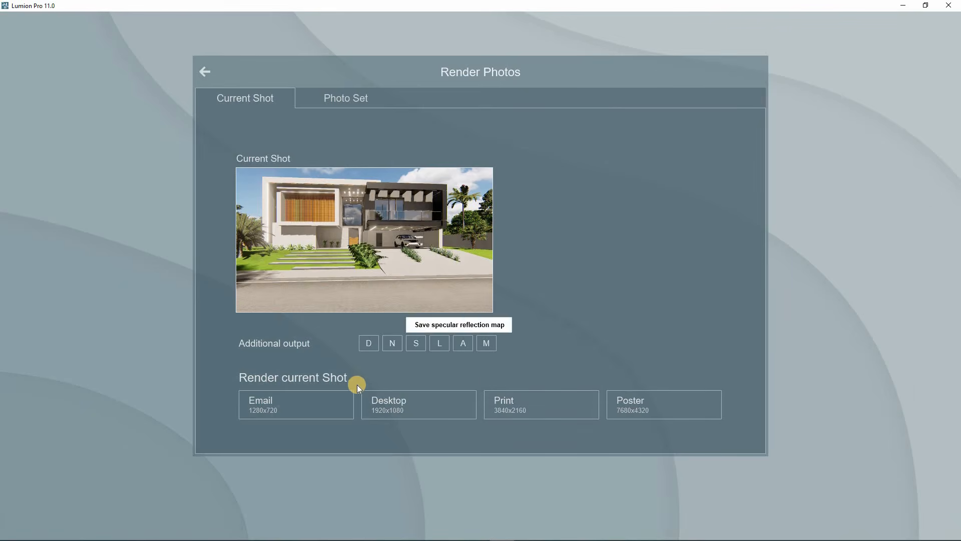
left_click(491, 406)
left_click(117, 82)
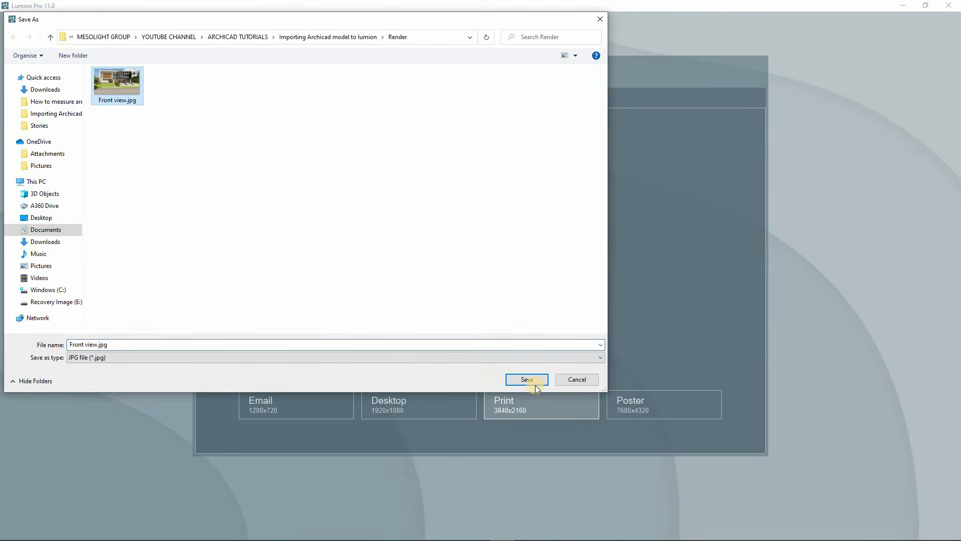
key("Return")
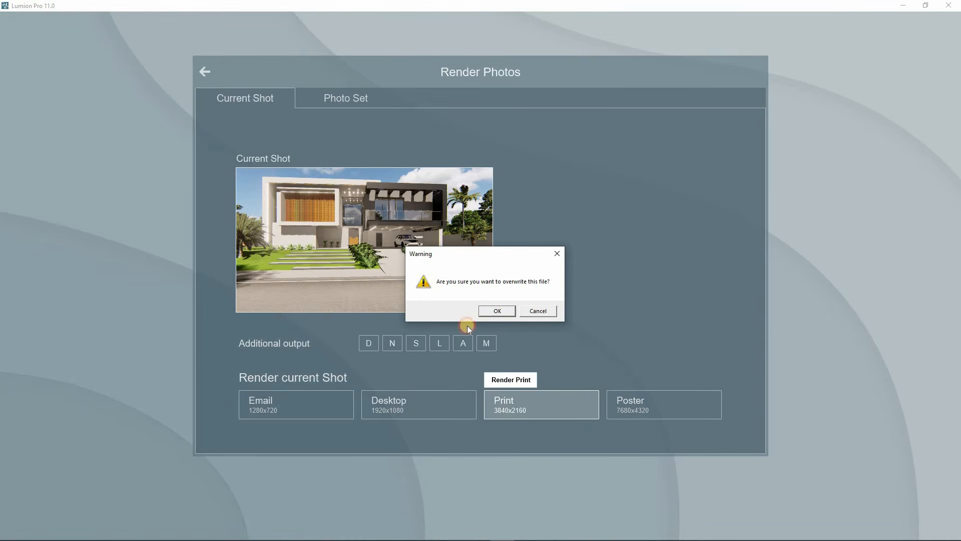
left_click(492, 312)
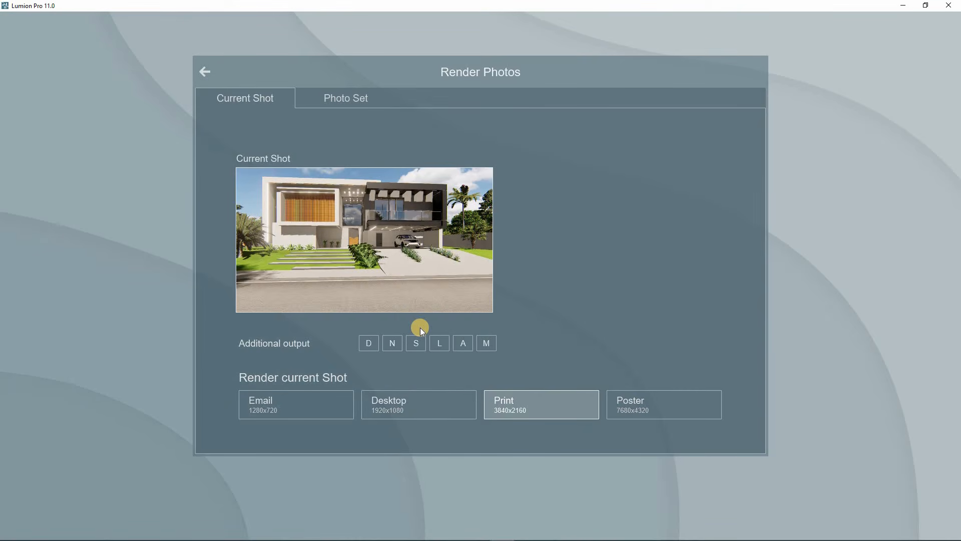